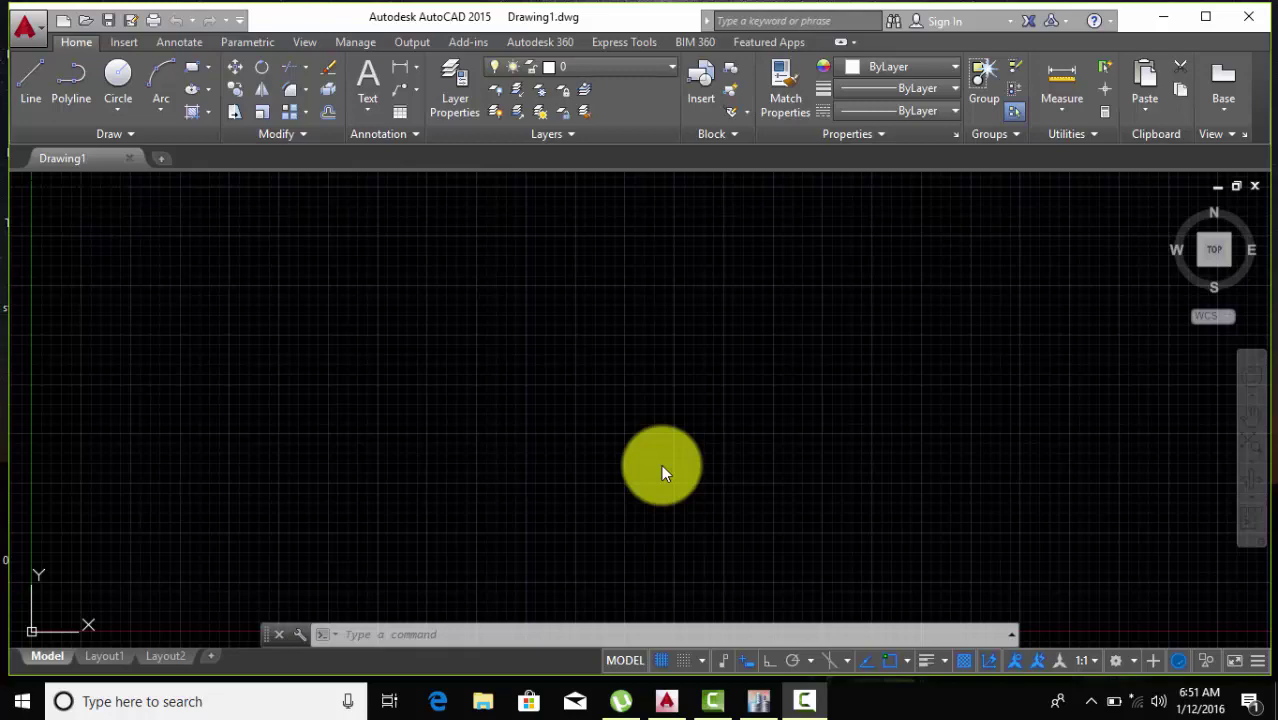
# Configure the drawing units with decimal length type and metres as the insertion scale.
pyautogui.click(562, 417)
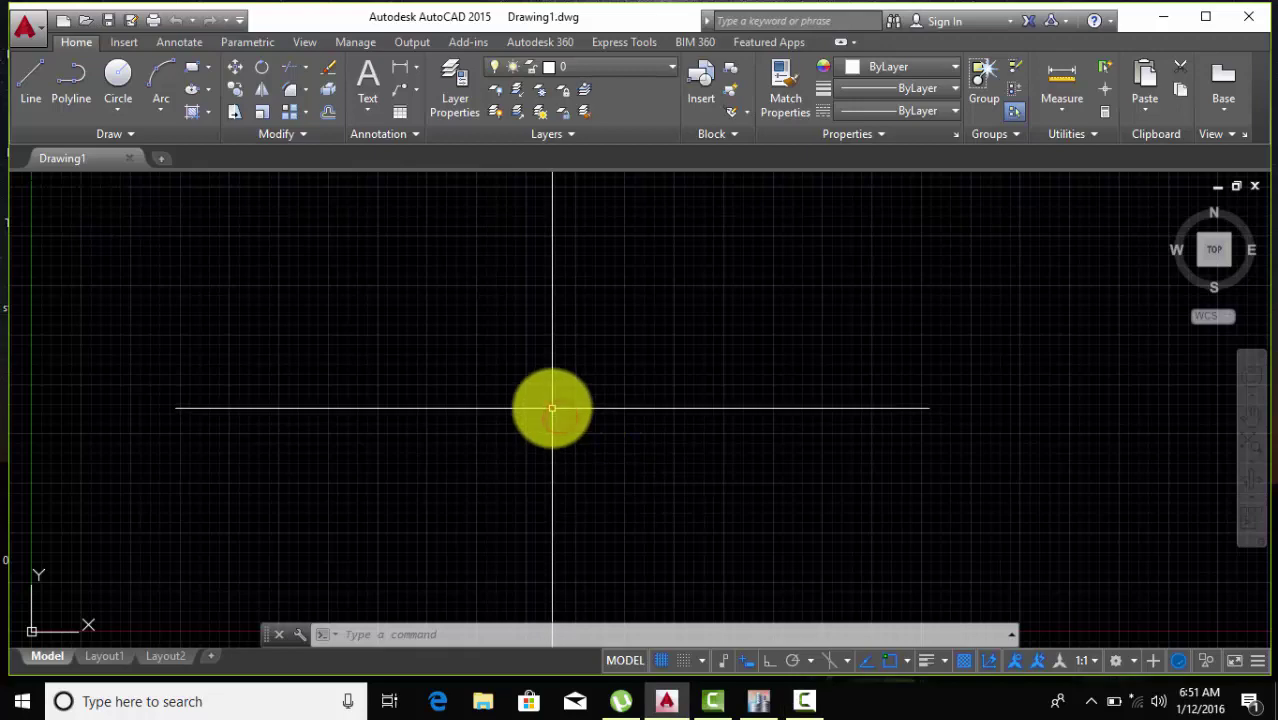
pyautogui.scroll(1, 496, 350)
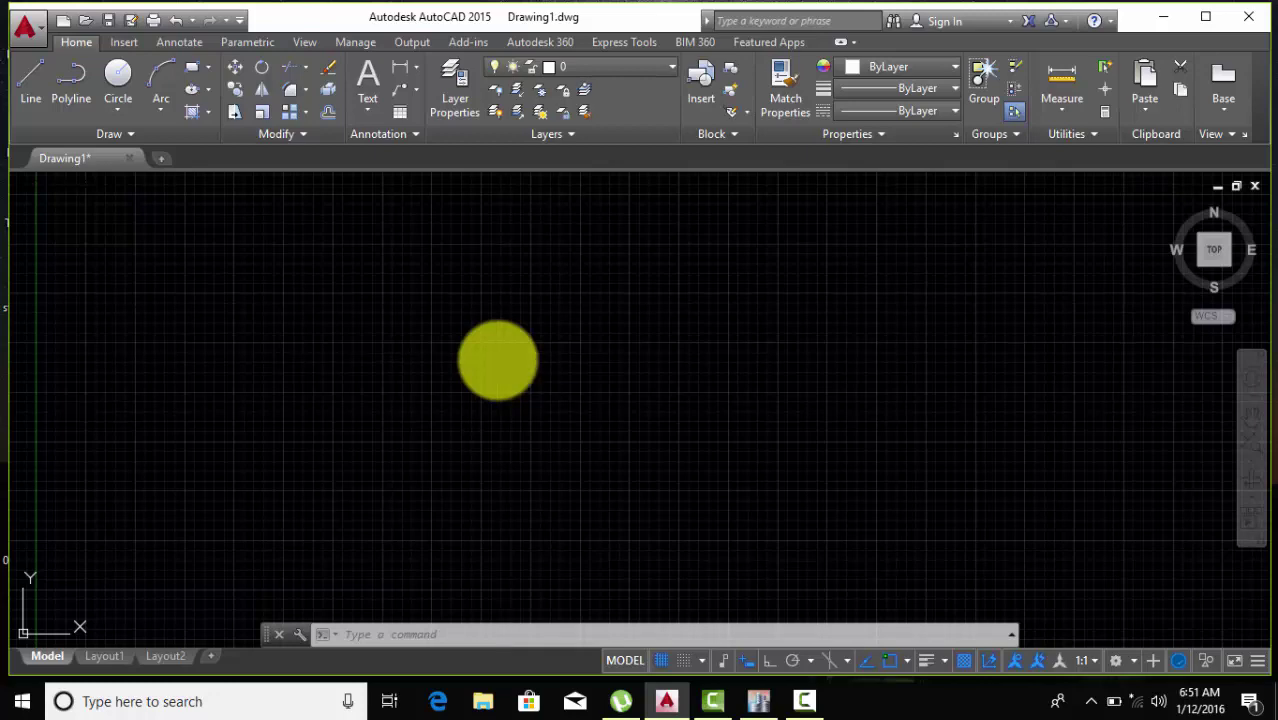
pyautogui.write('un')
pyautogui.press('Return')
pyautogui.click(533, 220)
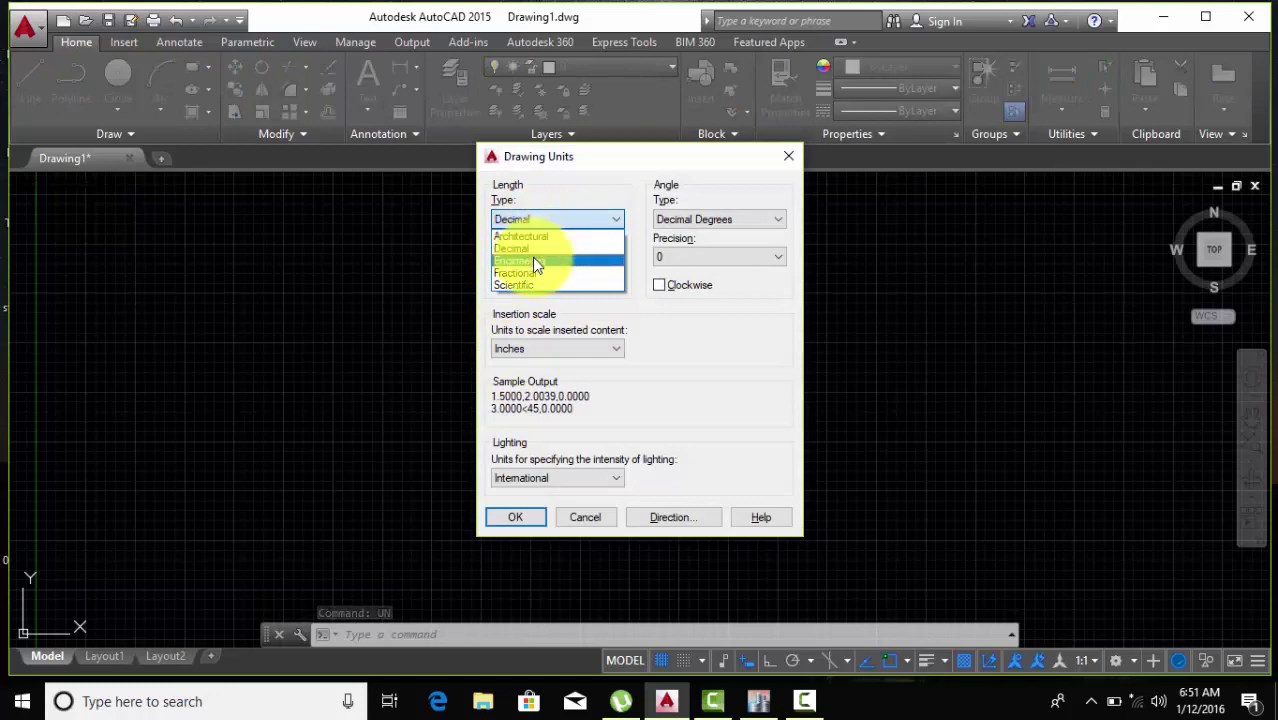
pyautogui.click(535, 248)
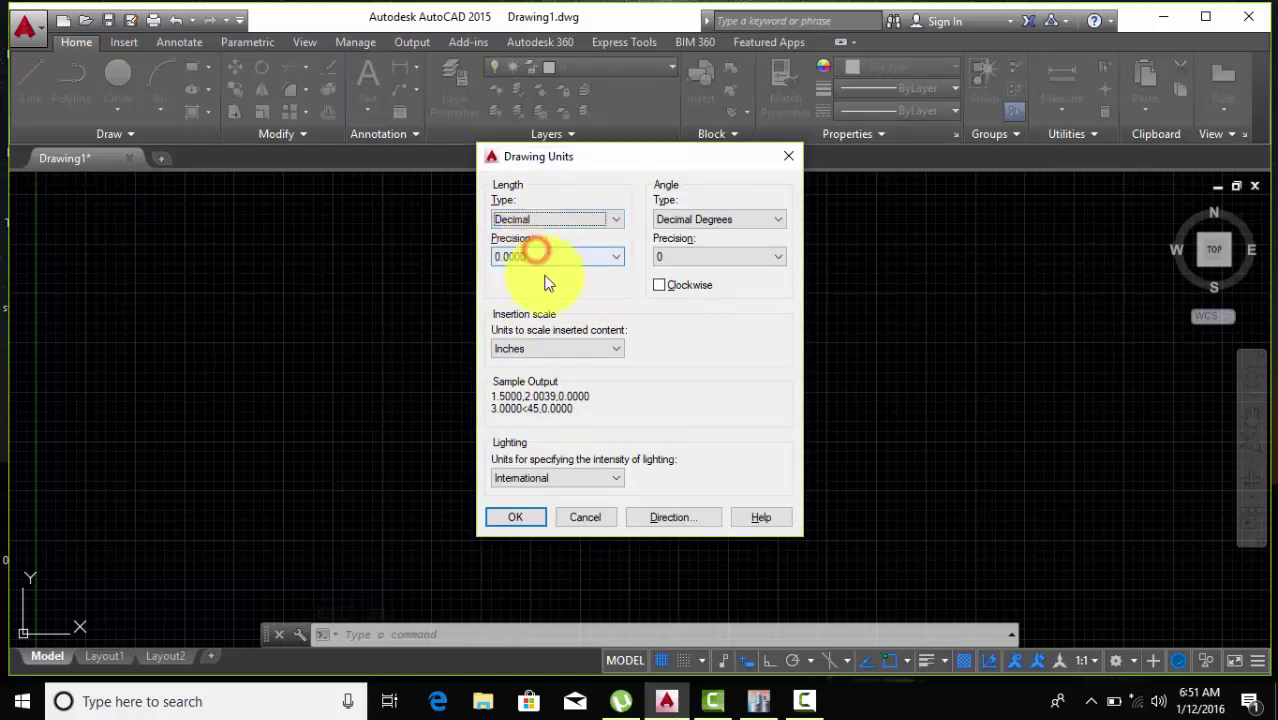
pyautogui.click(557, 350)
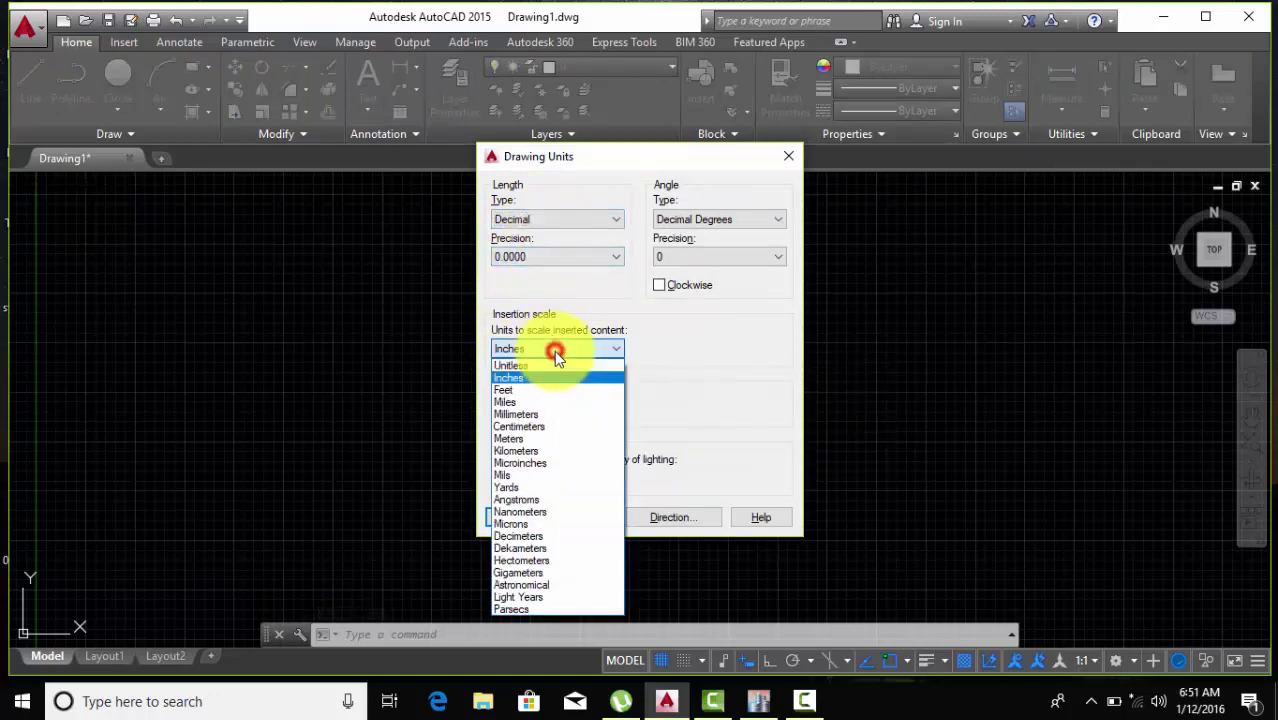
pyautogui.click(546, 439)
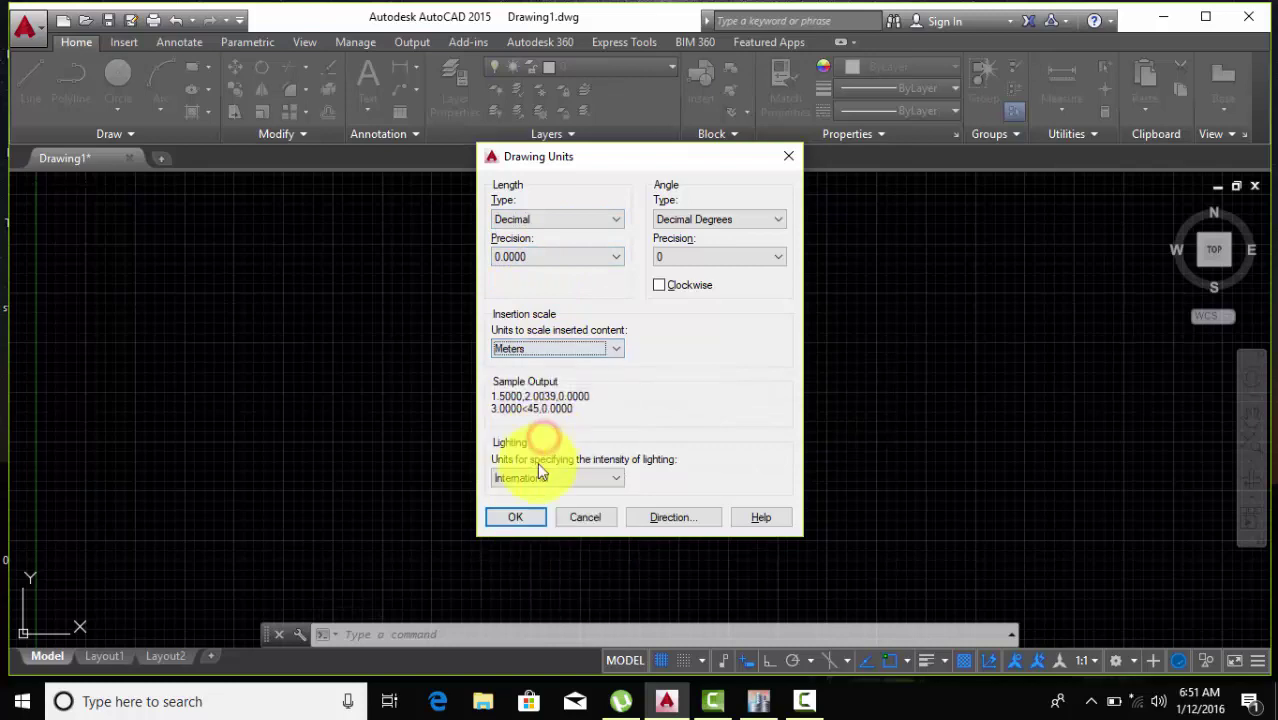
pyautogui.click(513, 518)
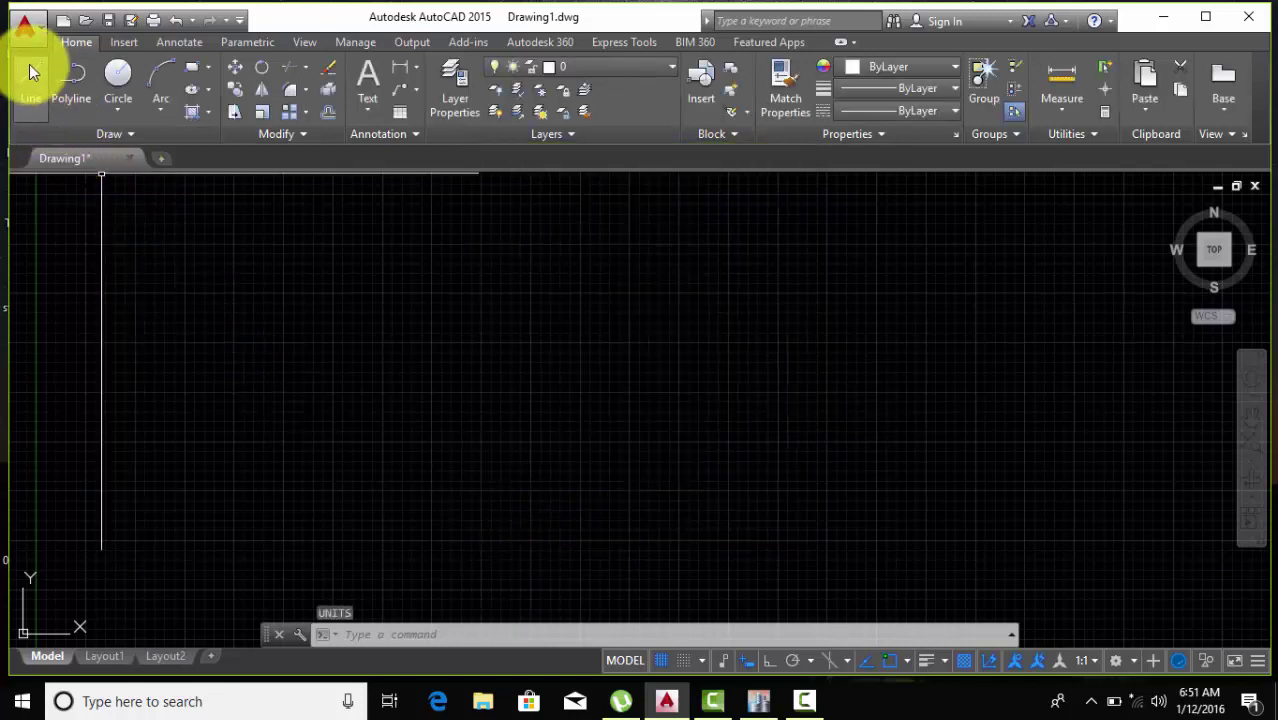
# With Ortho on, draw a horizontal baseline of three connected line segments 3, 2 and 3 units long.
pyautogui.click(28, 75)
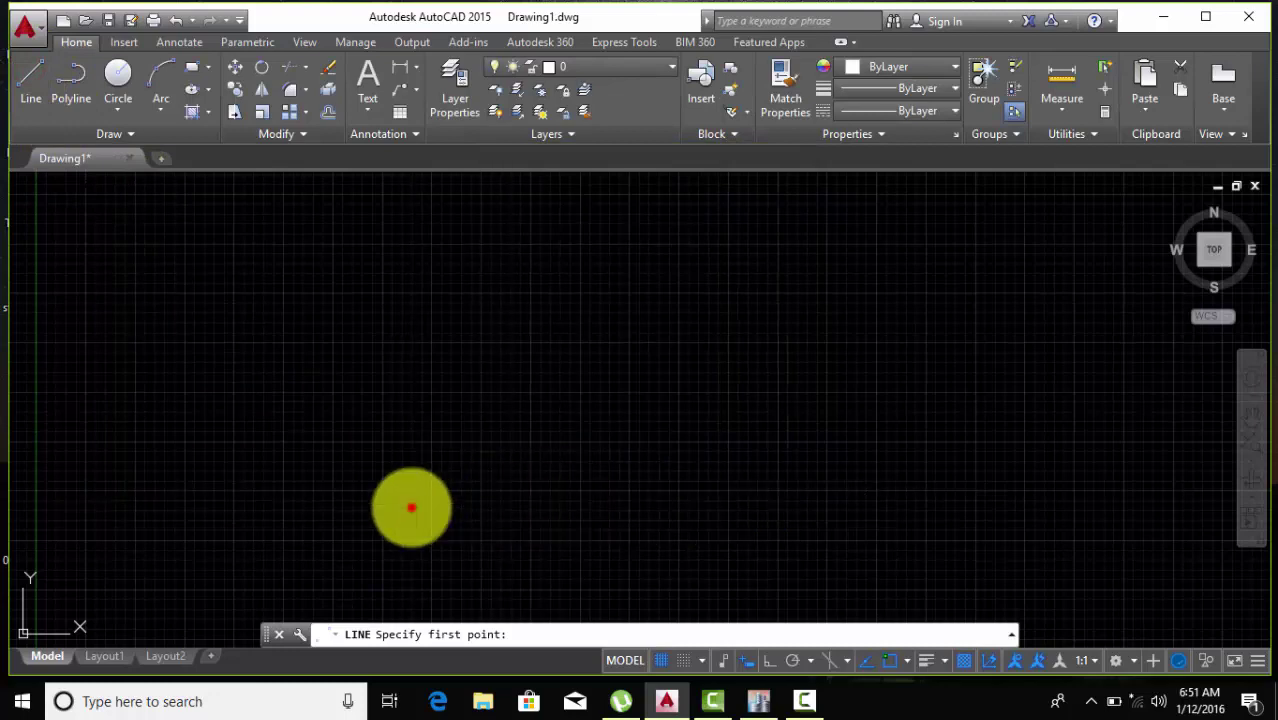
pyautogui.click(412, 507)
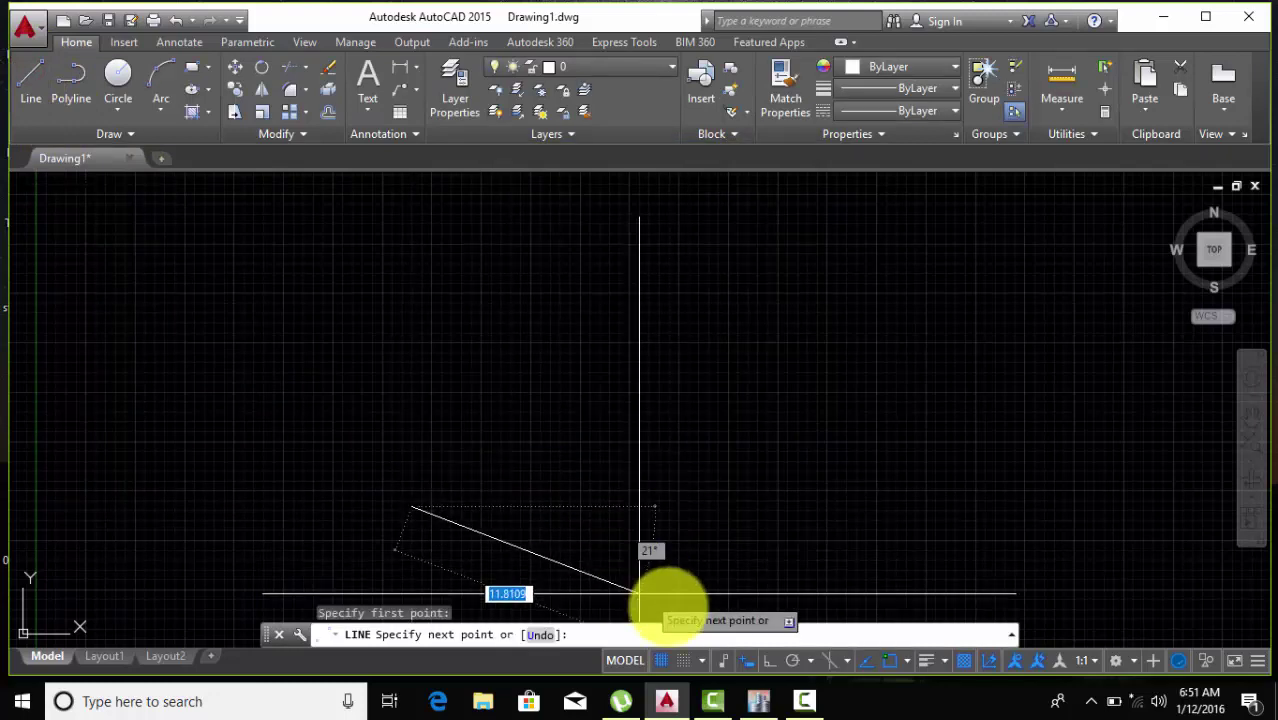
pyautogui.click(769, 660)
pyautogui.moveTo(613, 485); pyautogui.dragTo(503, 483, button='middle')
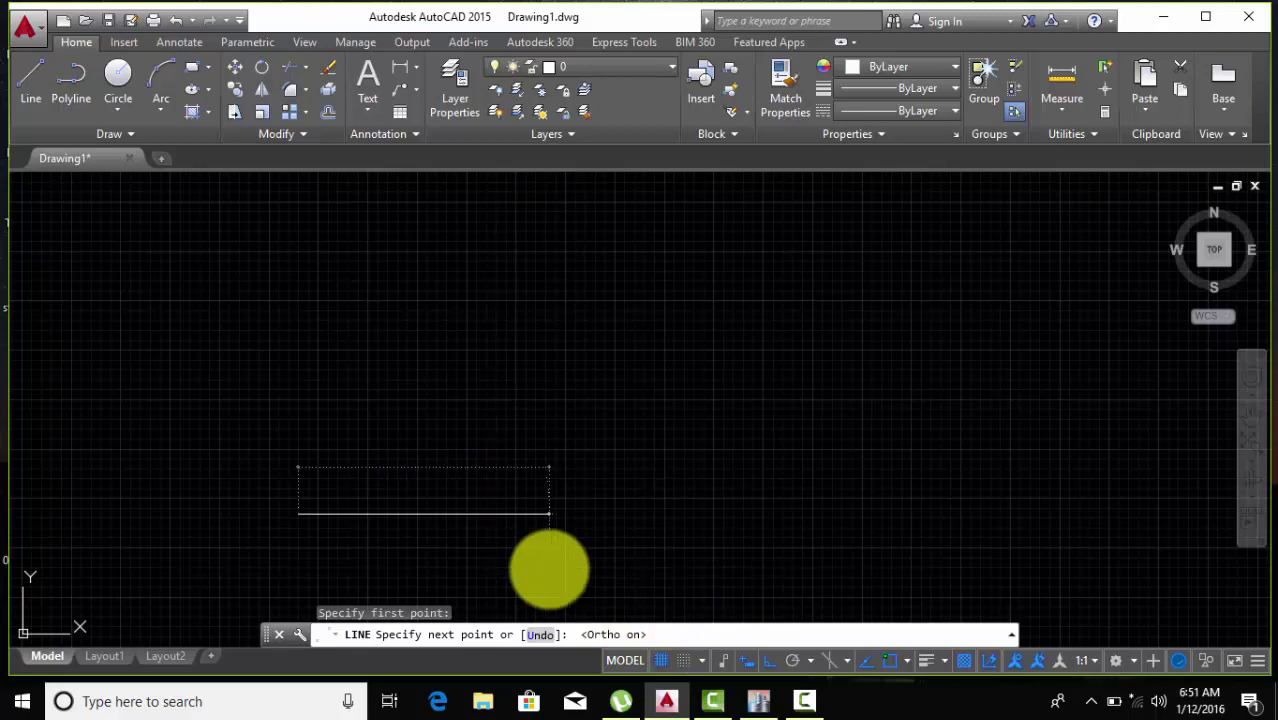
pyautogui.press('Return')
pyautogui.scroll(2, 370, 525)
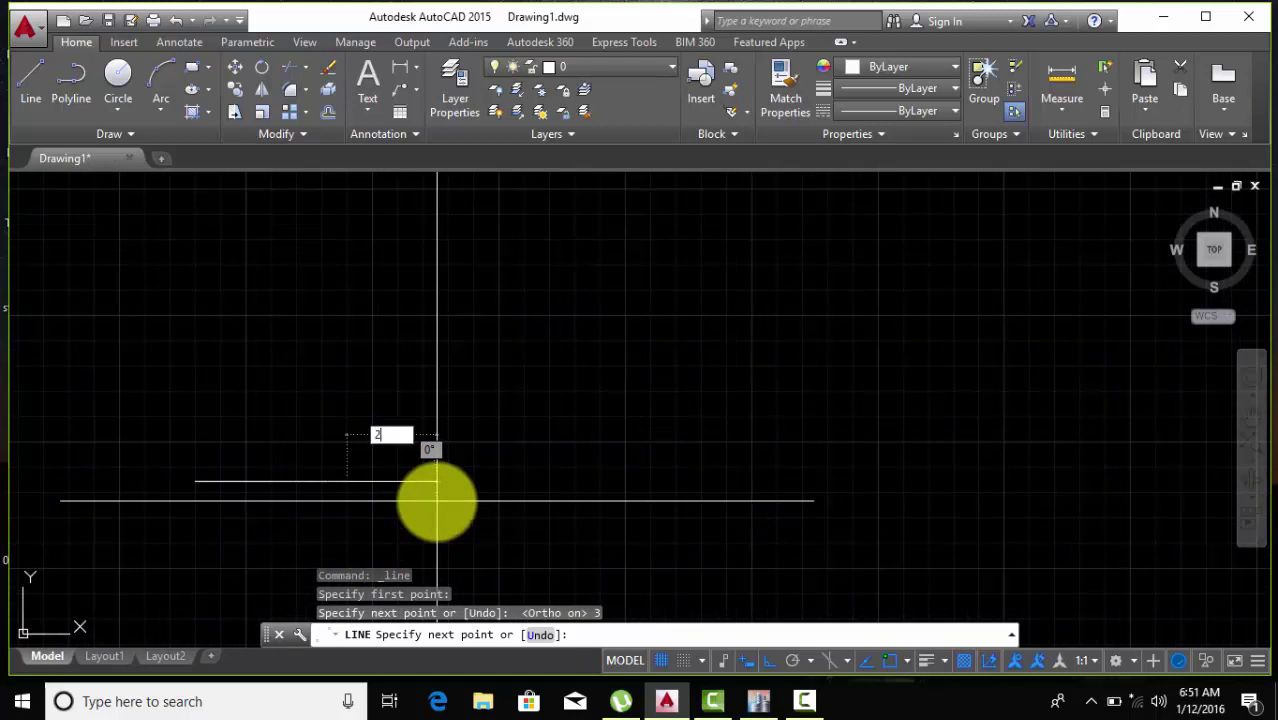
pyautogui.press('Return')
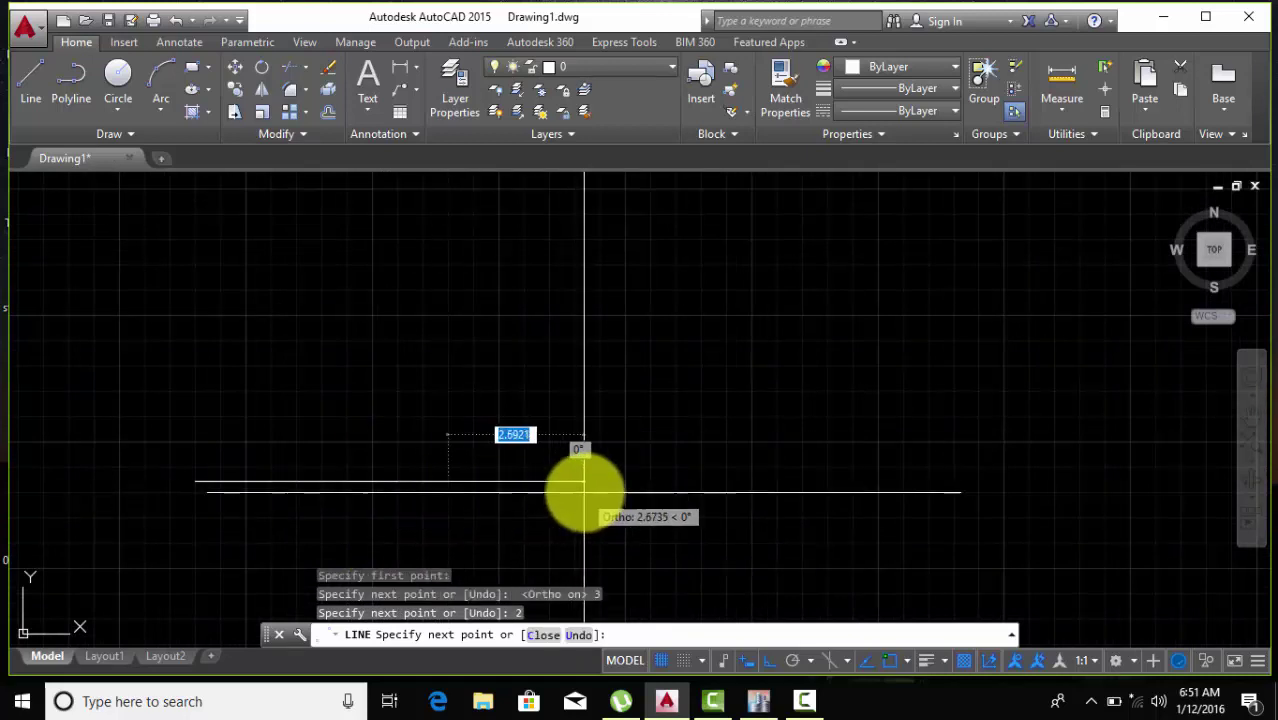
pyautogui.write('3')
pyautogui.press('Return')
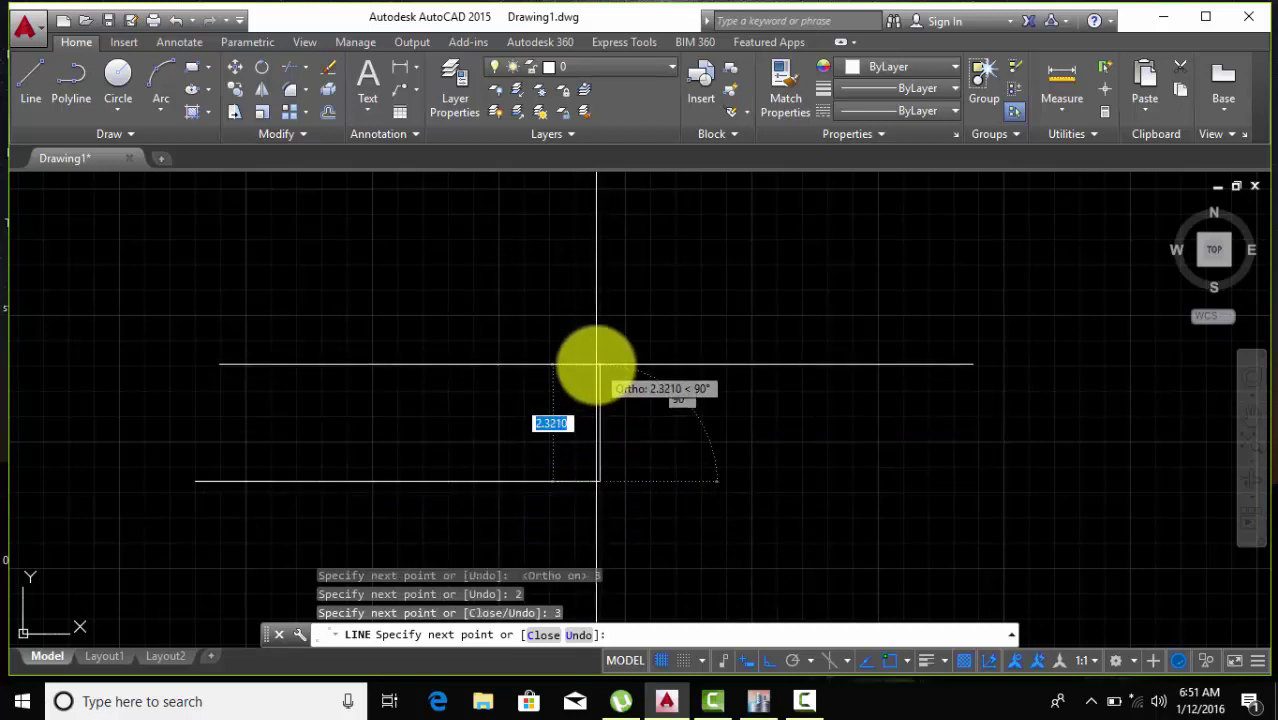
# Continue the line 3 units up, 3 units left and down to the baseline, forming a square over its right segment.
pyautogui.write('3')
pyautogui.press('Return')
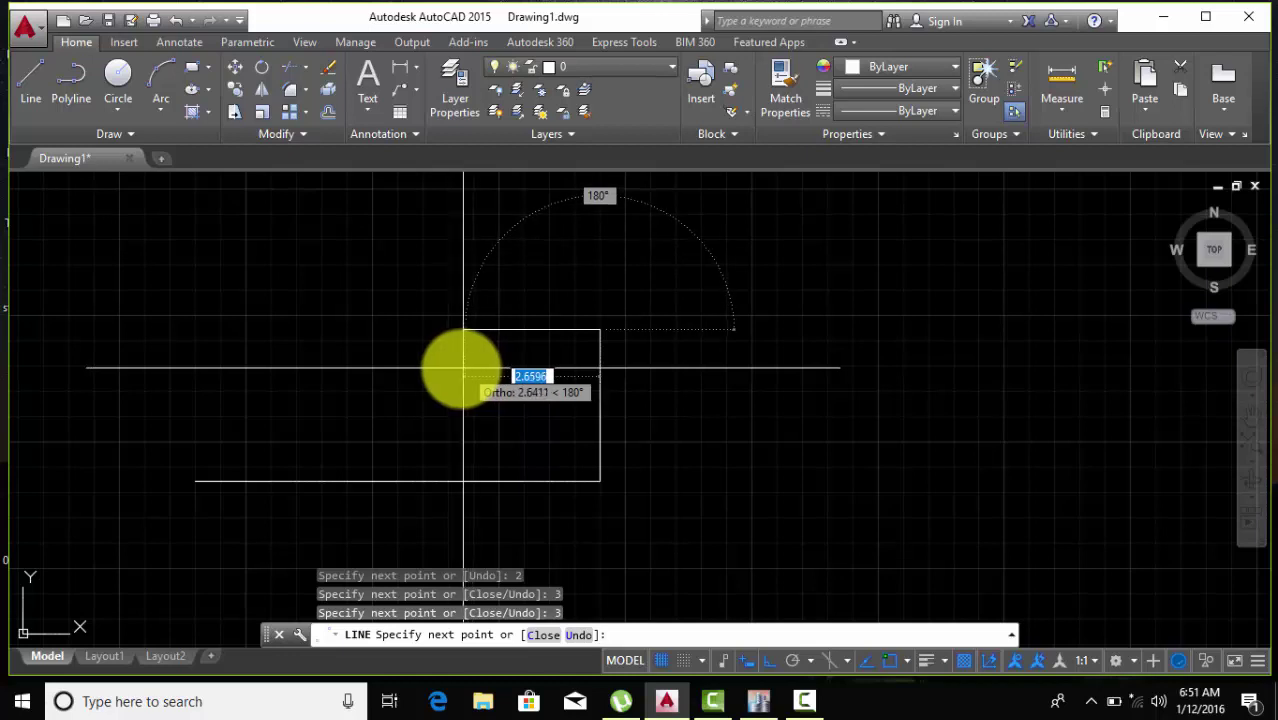
pyautogui.write('3')
pyautogui.press('Return')
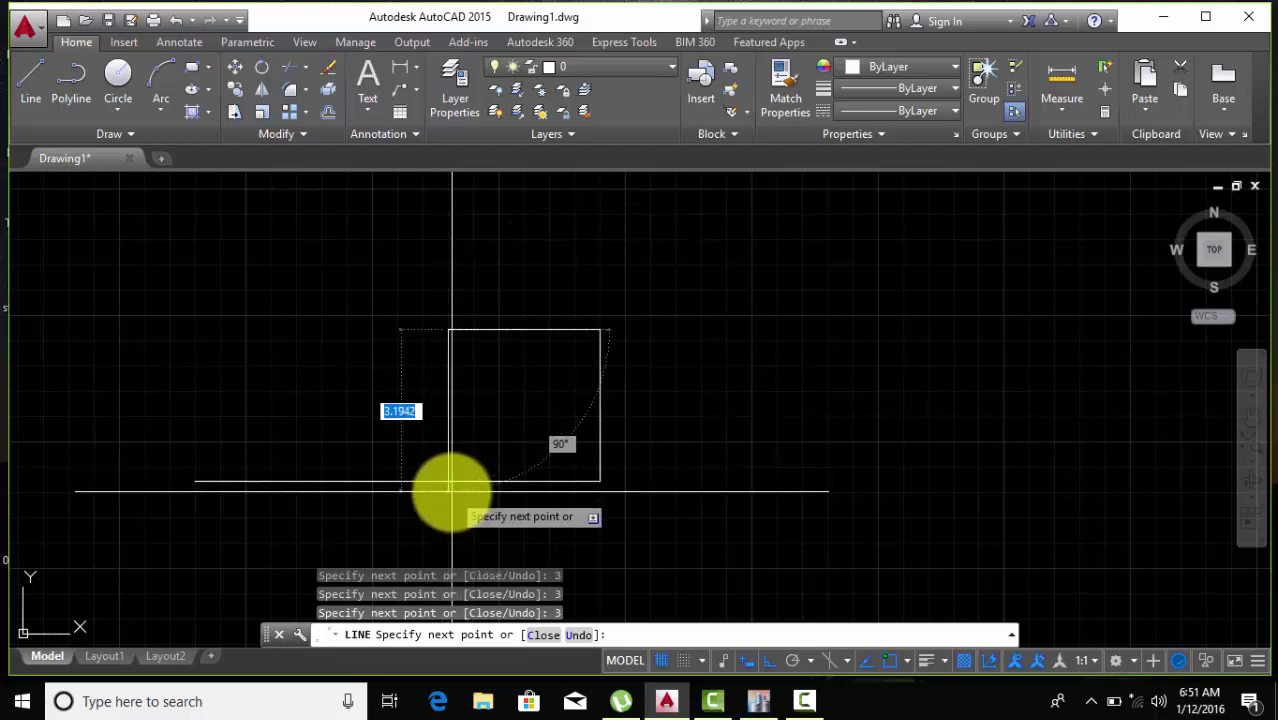
pyautogui.rightClick(406, 385)
pyautogui.click(424, 414)
# Mirror the square's three upper lines about a vertical axis through the baseline's midpoint, keeping the originals.
pyautogui.click(423, 277)
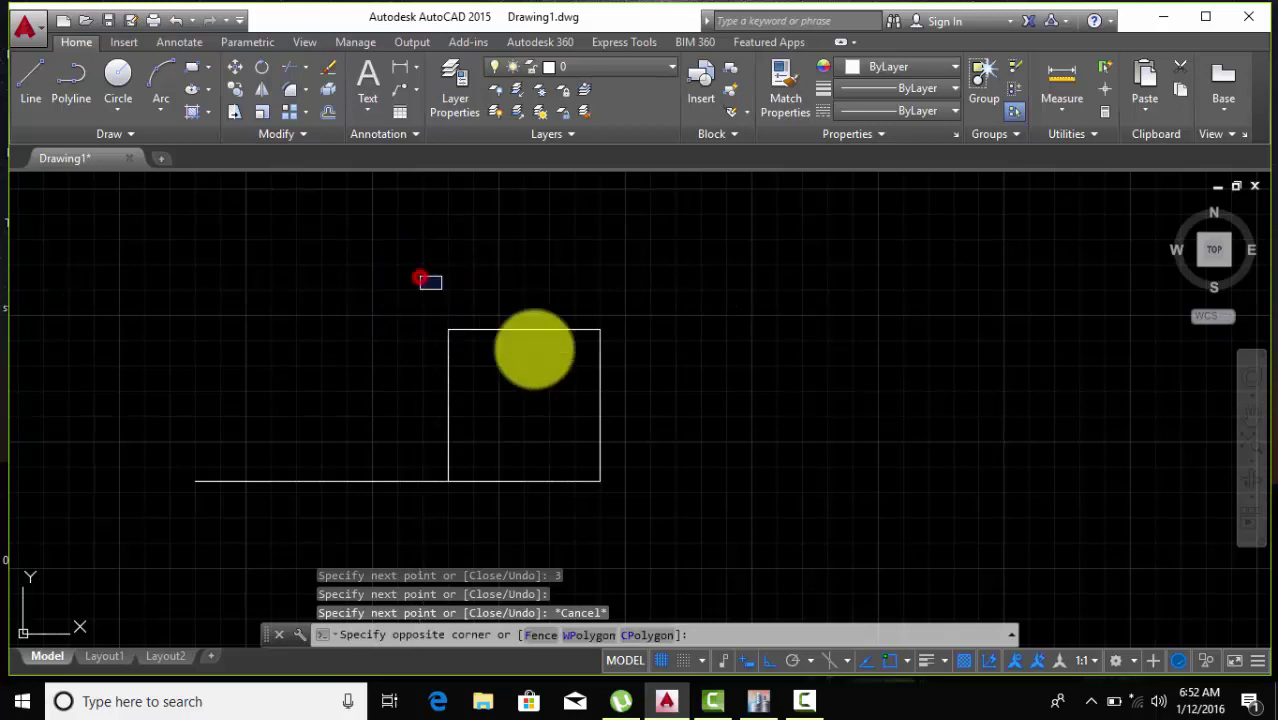
pyautogui.click(677, 414)
pyautogui.click(679, 288)
pyautogui.click(312, 443)
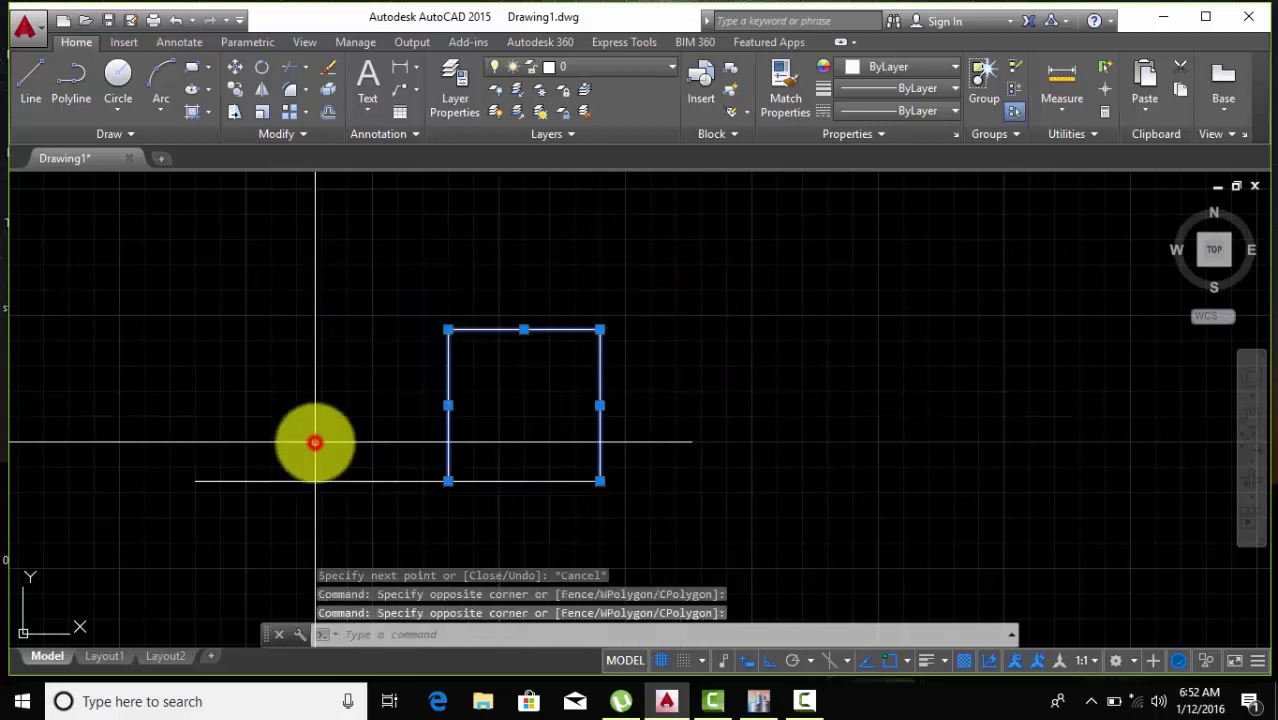
pyautogui.write('mi')
pyautogui.press('Return')
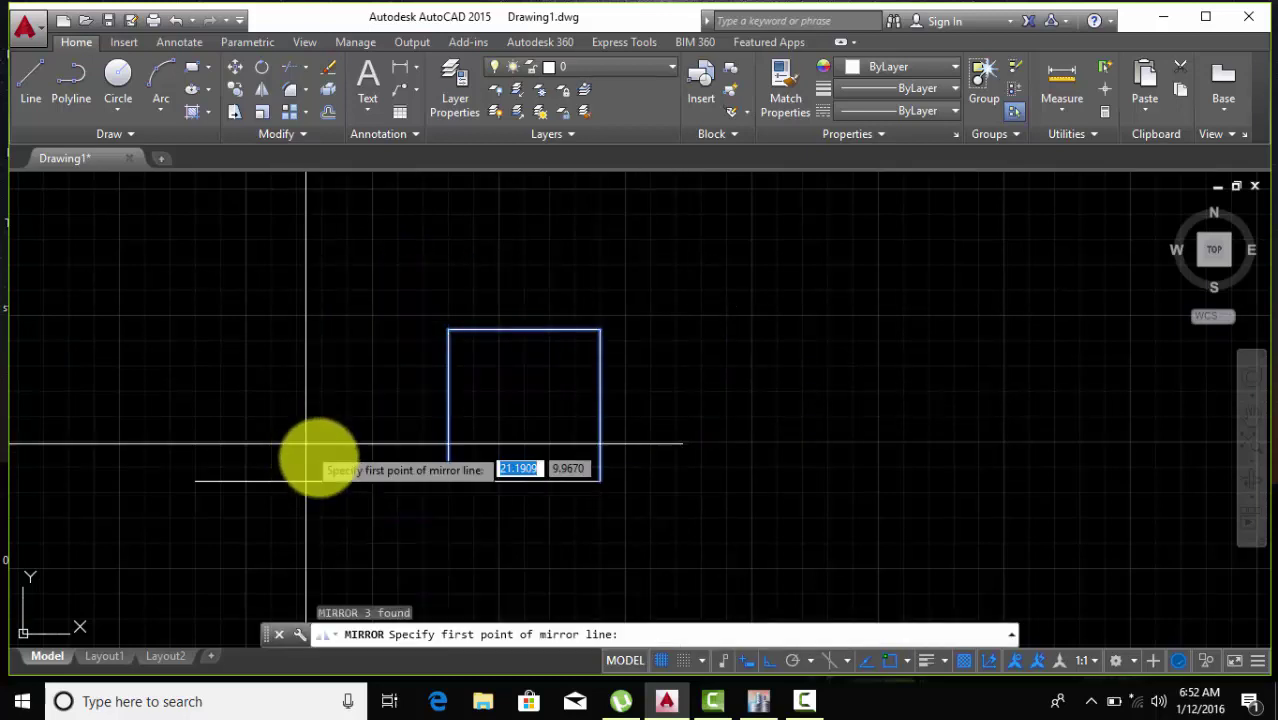
pyautogui.click(394, 483)
pyautogui.click(394, 557)
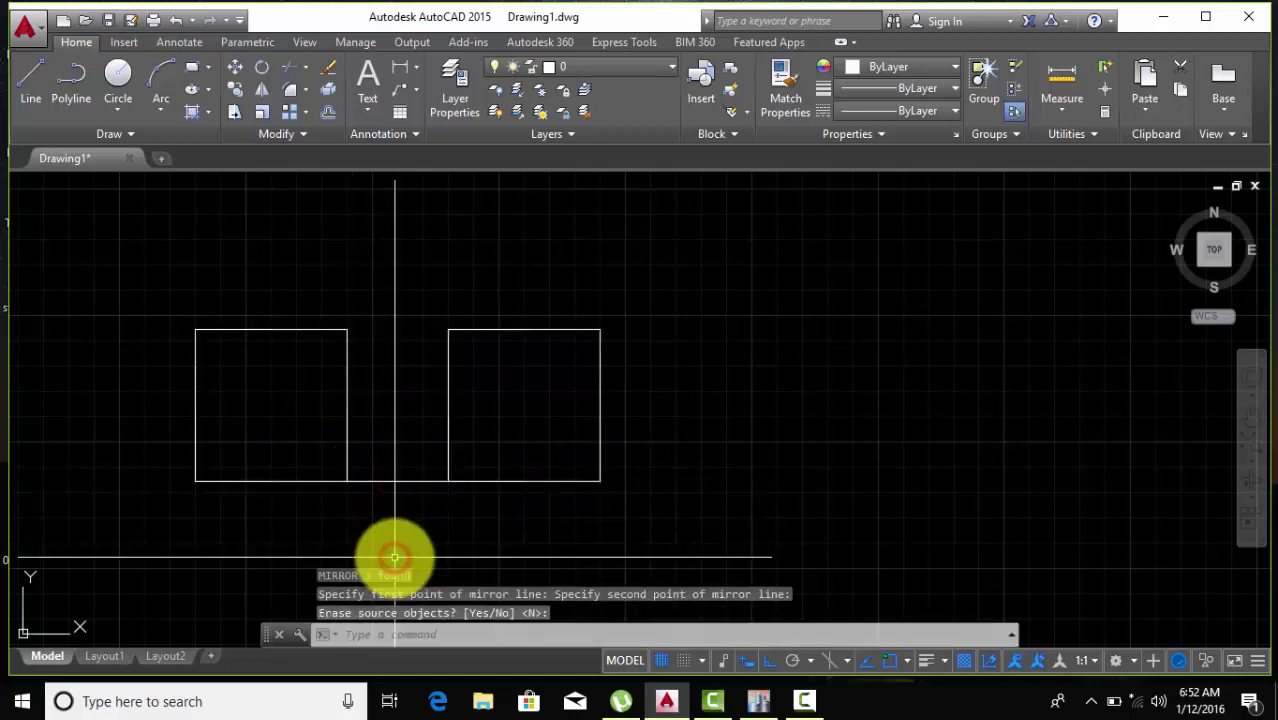
pyautogui.press('Return')
# Draw vertical line segments 1 and 4 units long upward from the right square's upper right corner.
pyautogui.scroll(-2, 571, 443)
pyautogui.click(35, 85)
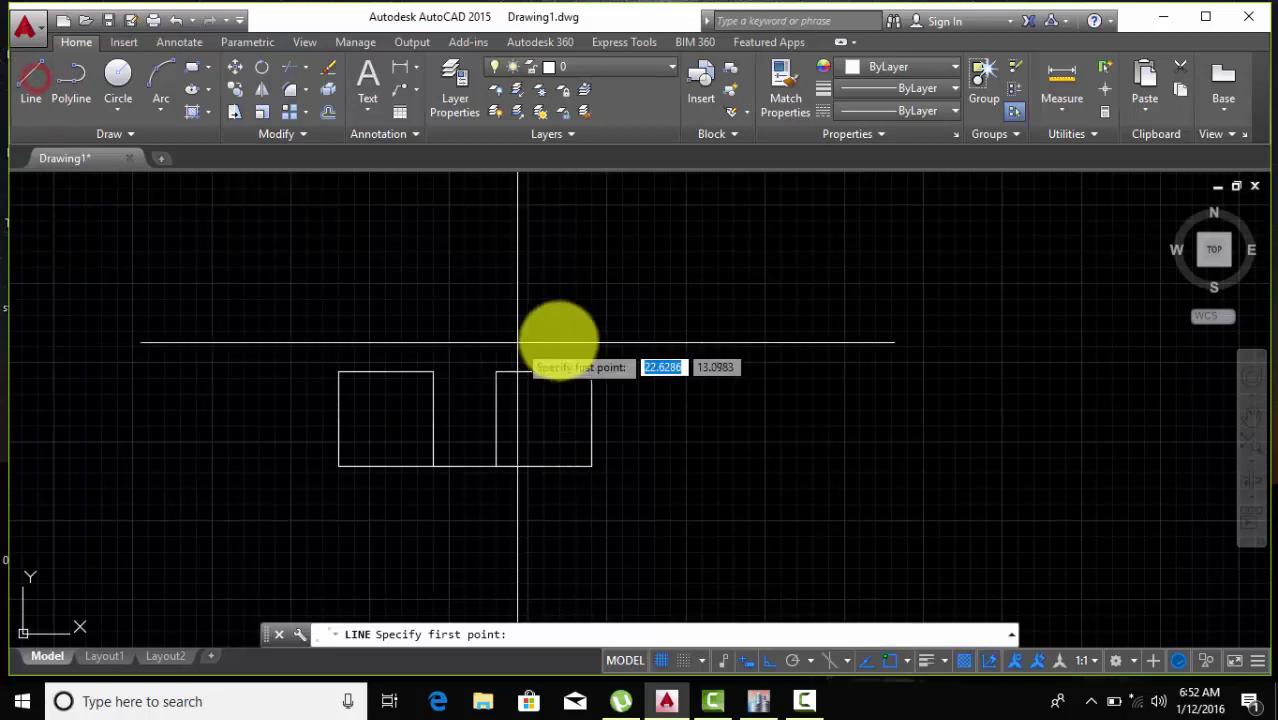
pyautogui.click(589, 375)
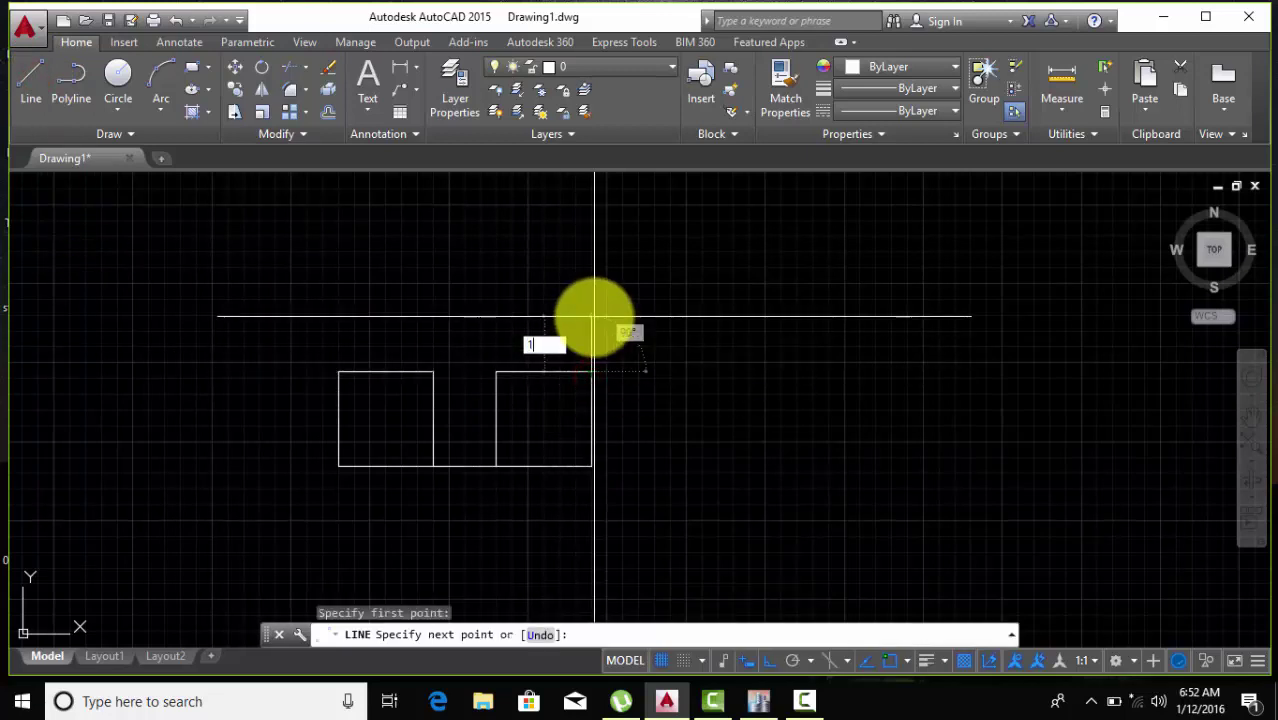
pyautogui.press('Return')
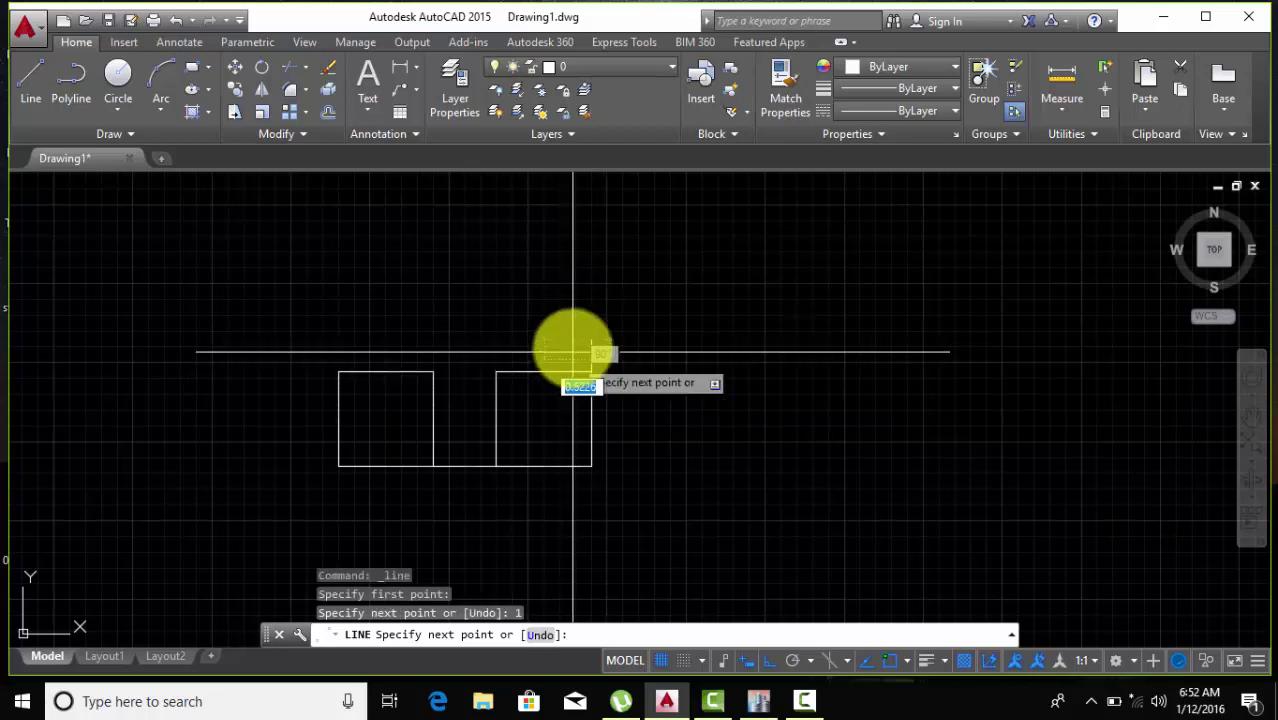
pyautogui.moveTo(596, 248); pyautogui.dragTo(592, 322, button='middle')
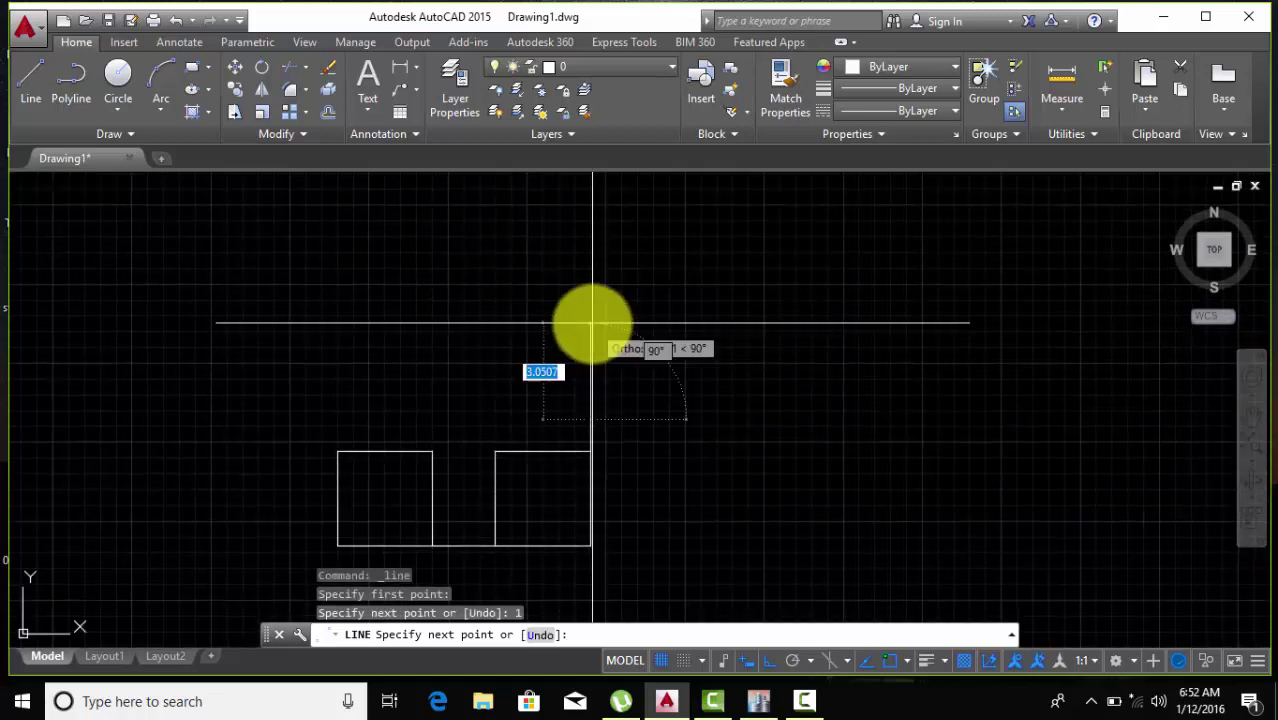
pyautogui.write('4')
pyautogui.press('Return')
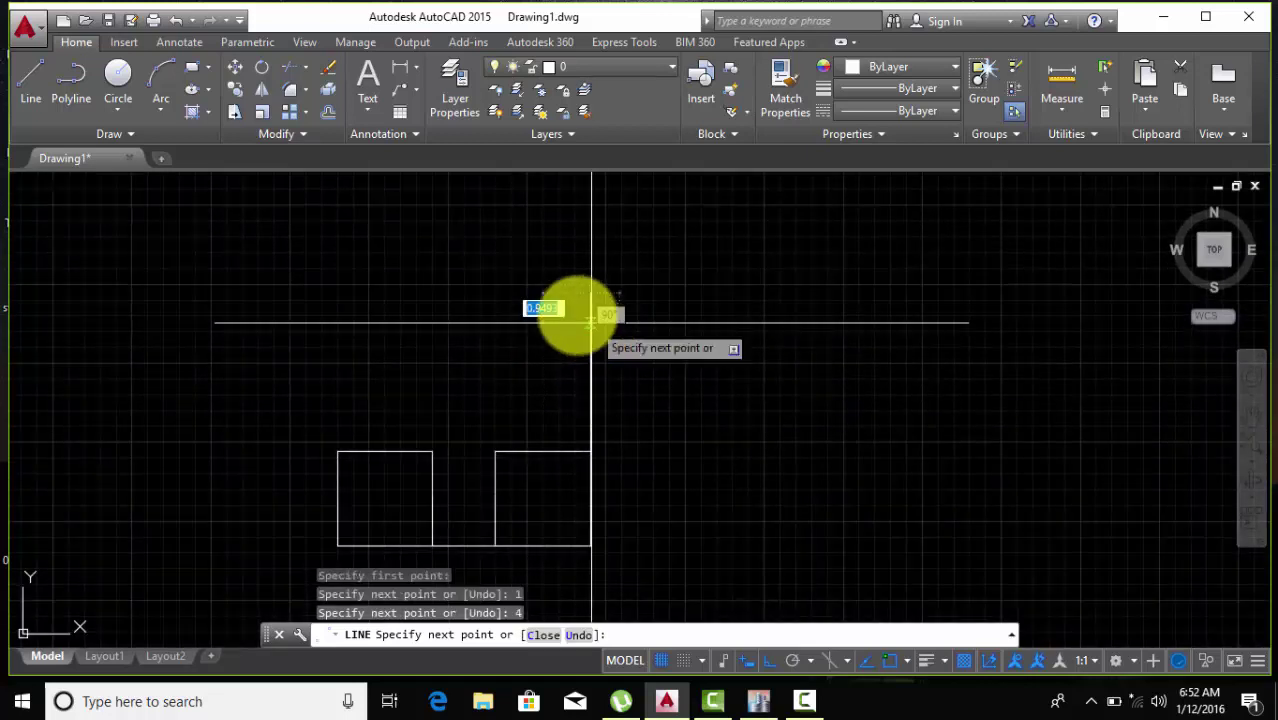
# Continue the line 3 units left, 4 units down and back to the vertical line, completing the upper right rectangle.
pyautogui.moveTo(491, 283); pyautogui.dragTo(509, 342, button='middle')
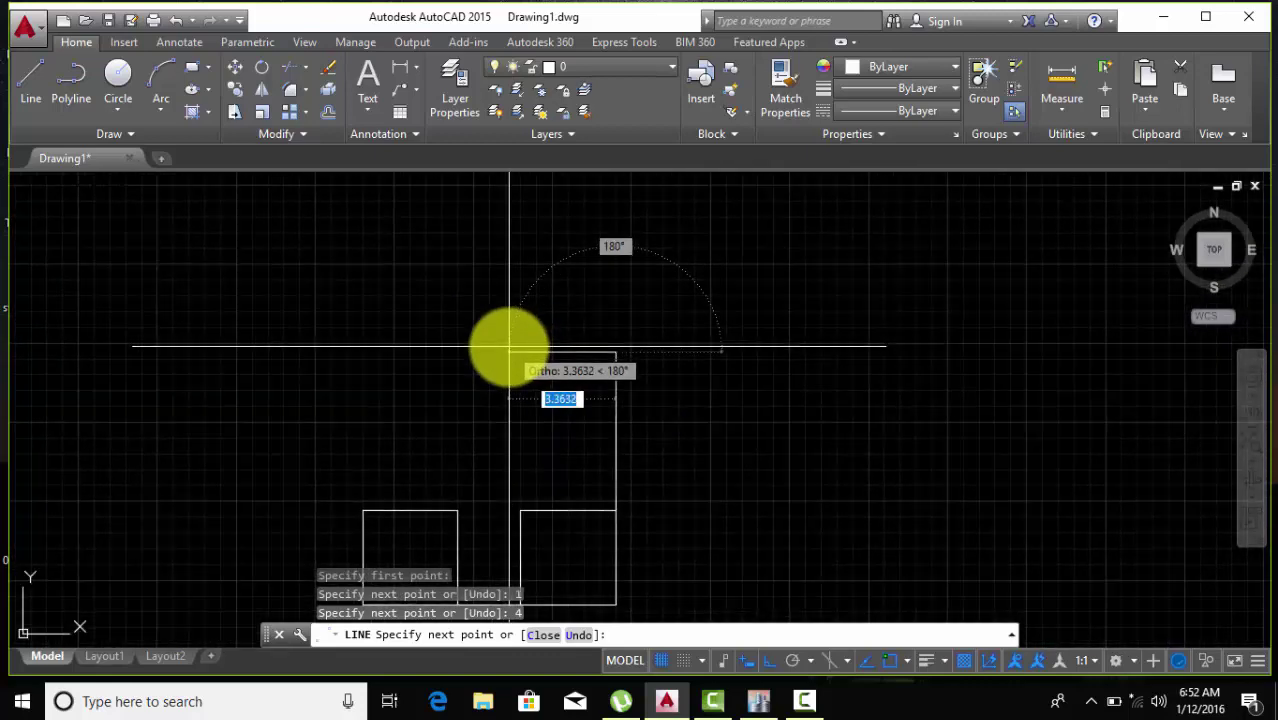
pyautogui.write('3')
pyautogui.press('Return')
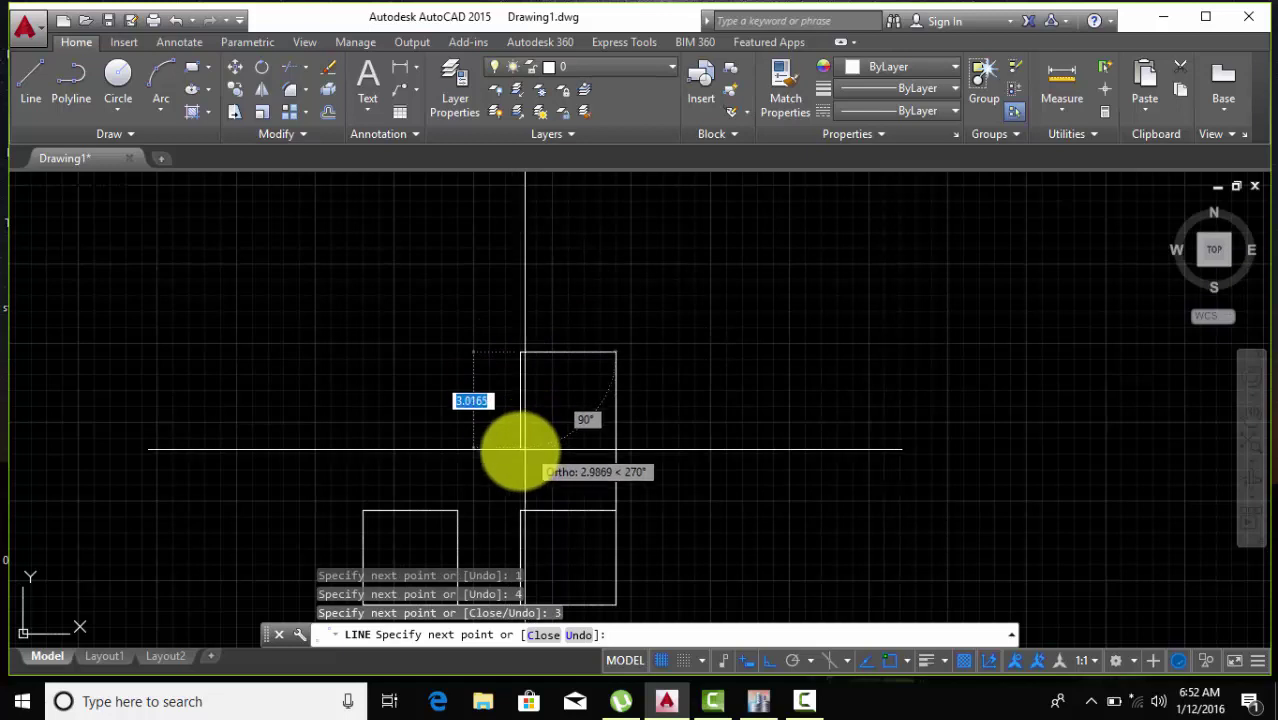
pyautogui.press('Return')
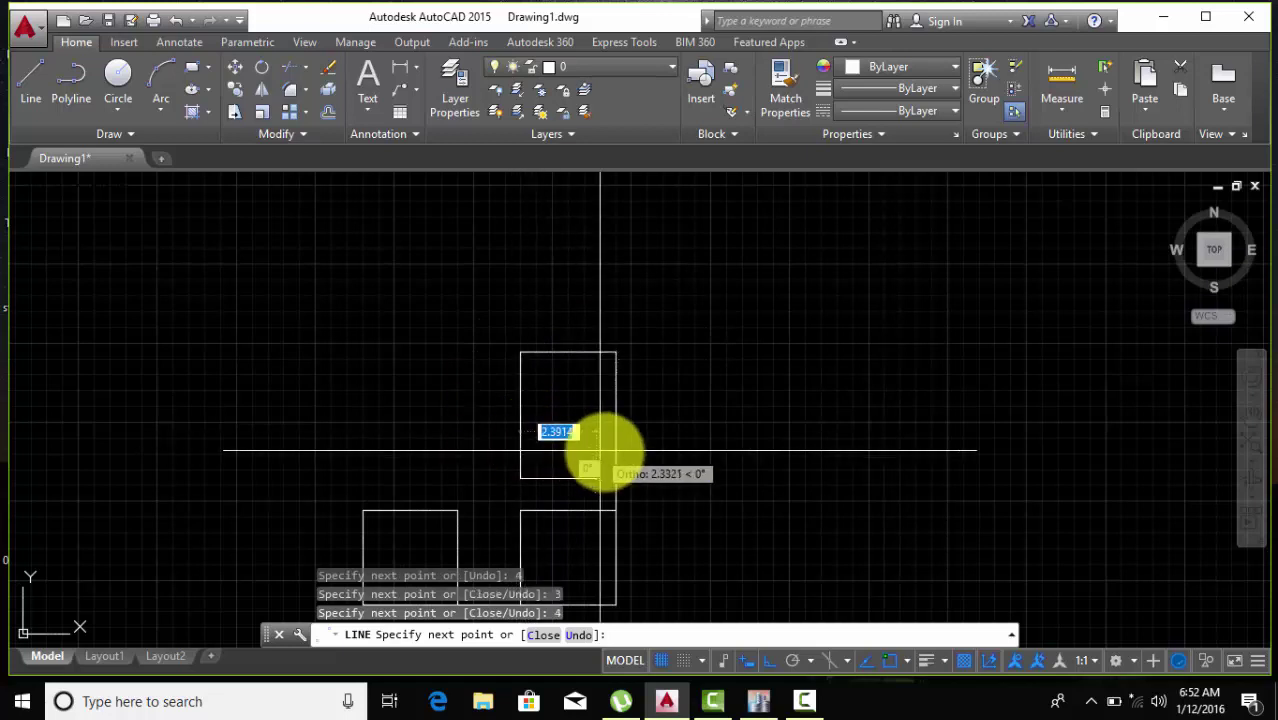
pyautogui.rightClick(650, 338)
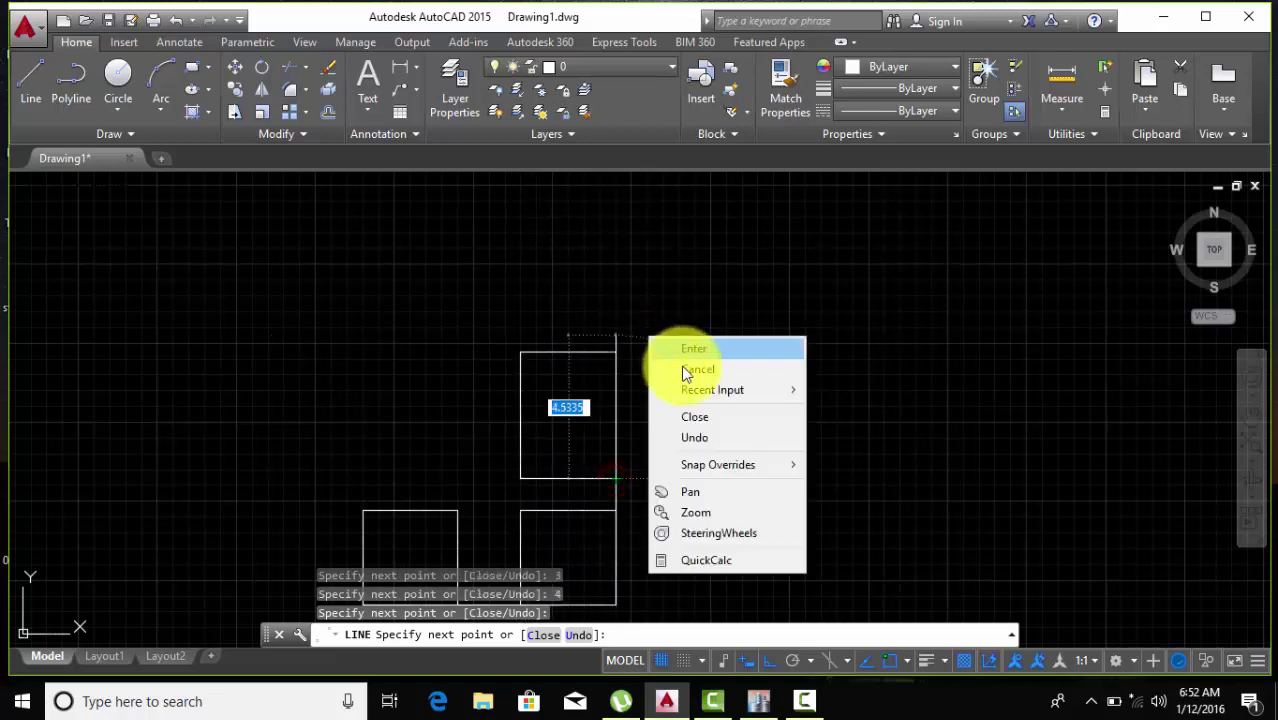
pyautogui.click(682, 366)
# Mirror the upper right rectangle and its connecting line about a vertical axis through the baseline's midpoint, keeping the originals.
pyautogui.moveTo(679, 365); pyautogui.dragTo(667, 287, button='middle')
pyautogui.click(661, 244)
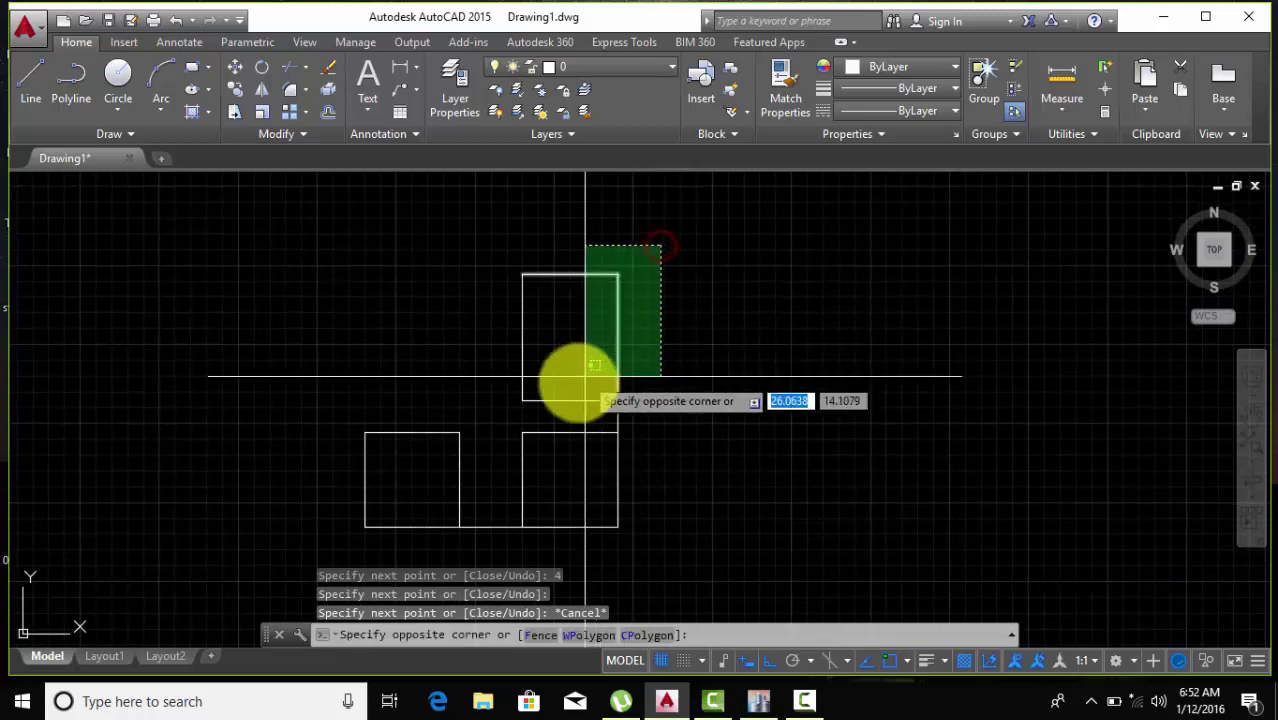
pyautogui.click(493, 413)
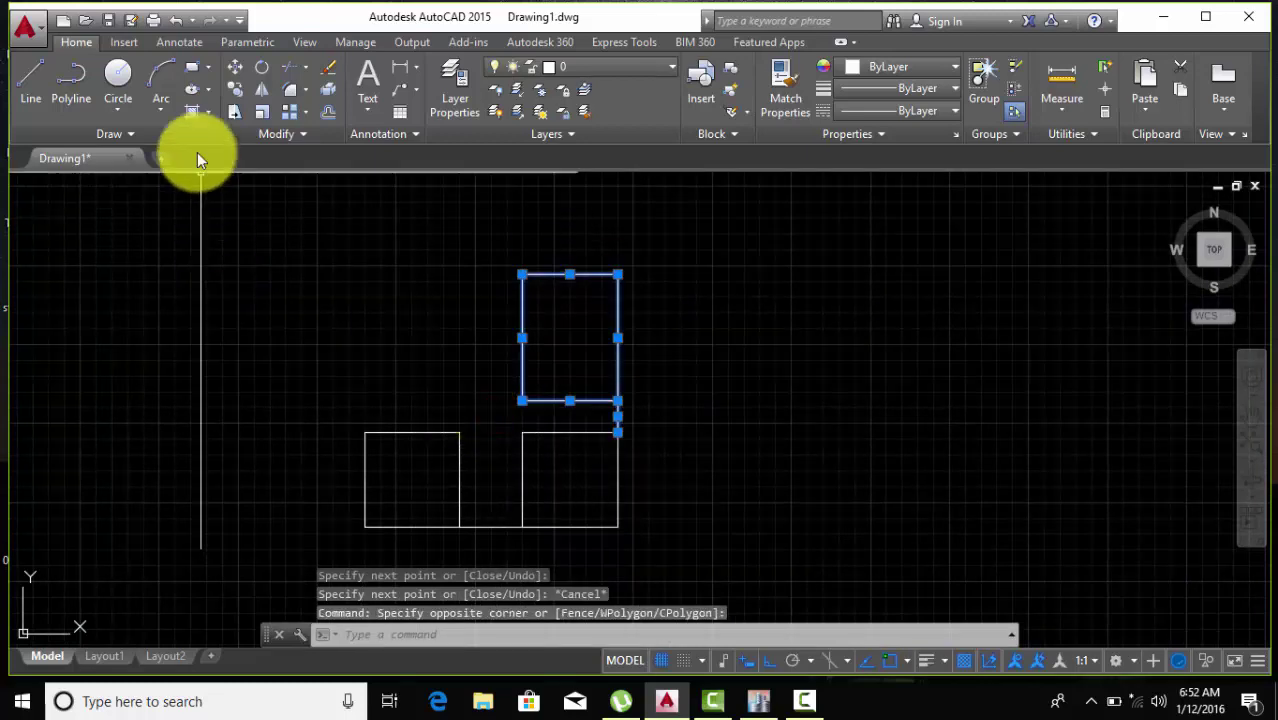
pyautogui.click(260, 92)
pyautogui.moveTo(472, 528); pyautogui.dragTo(479, 394, button='middle')
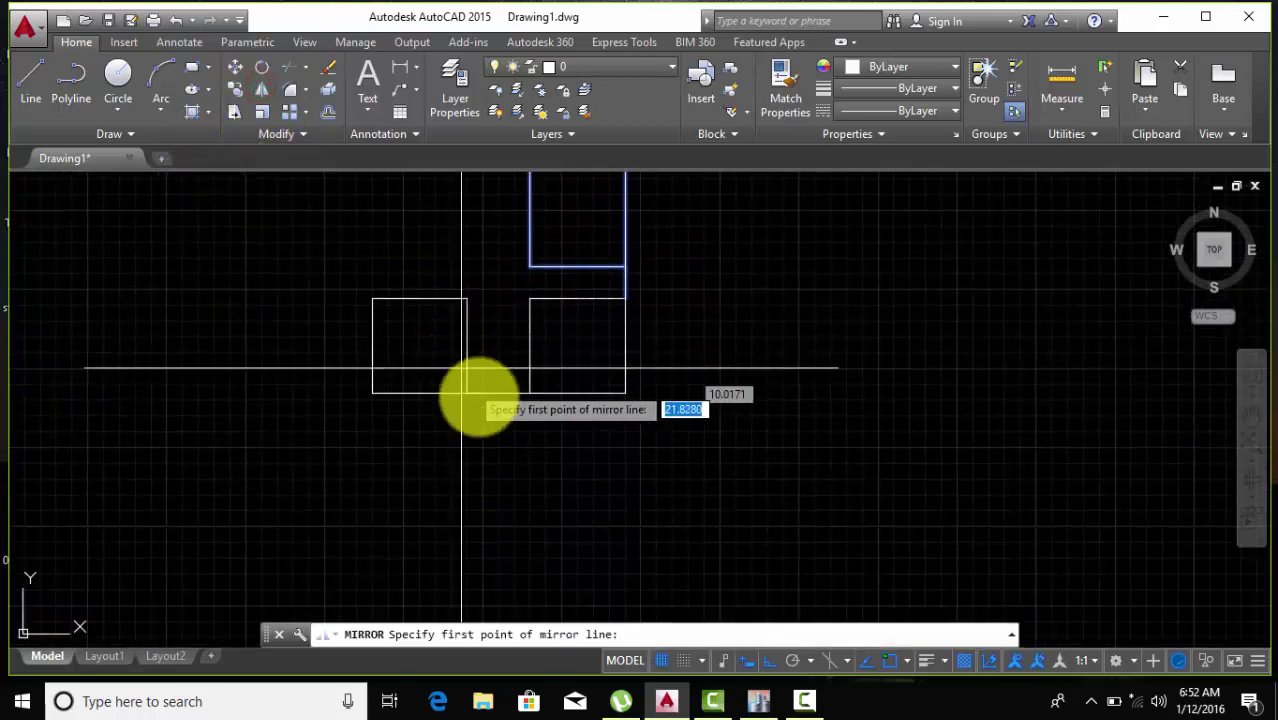
pyautogui.click(498, 393)
pyautogui.click(498, 500)
# Draw a line 1.5 units up from the upper left rectangle's outer top corner, 8 units right, and down to the upper right rectangle's outer corner.
pyautogui.scroll(-4, 531, 448)
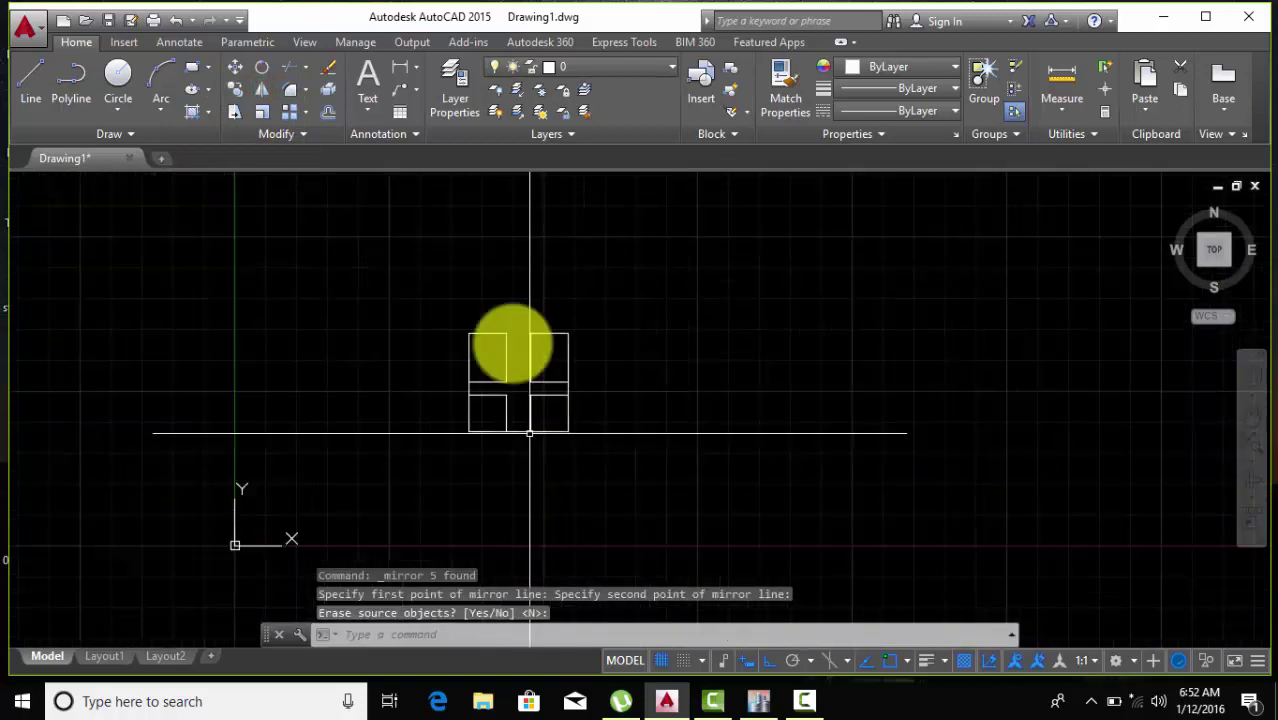
pyautogui.scroll(2, 335, 443)
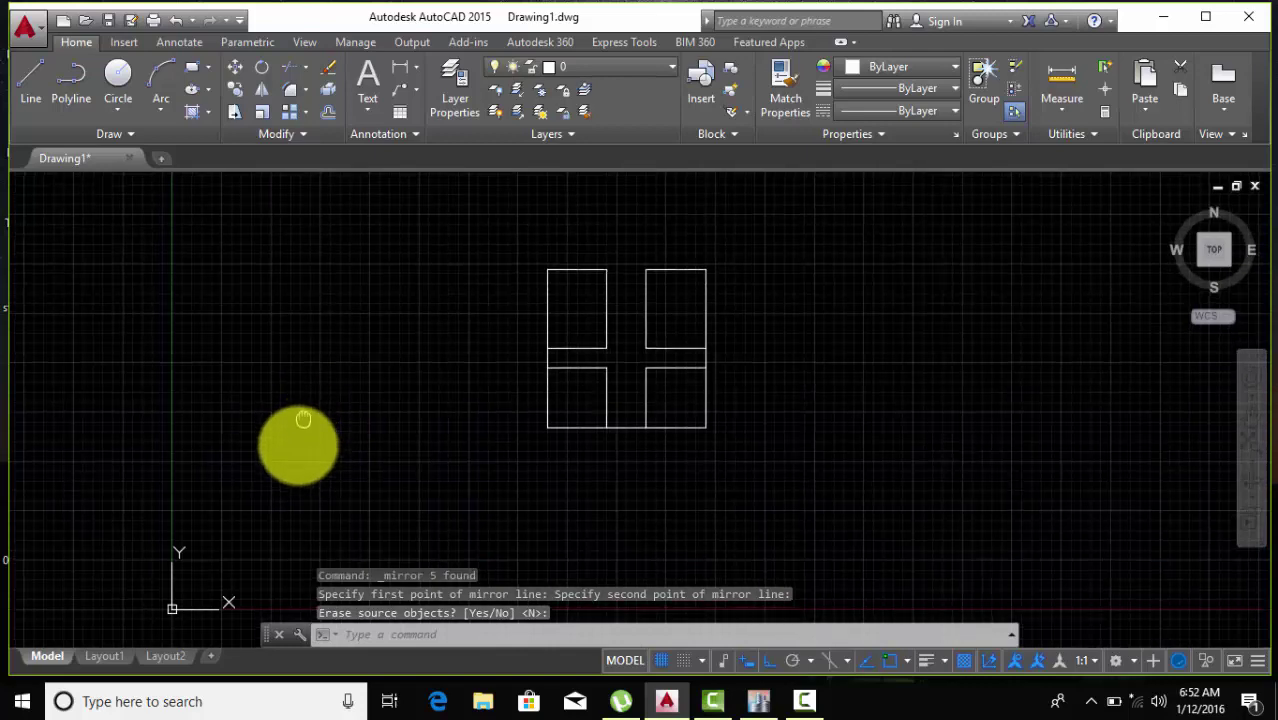
pyautogui.moveTo(299, 442); pyautogui.dragTo(291, 487, button='middle')
pyautogui.click(35, 80)
pyautogui.moveTo(516, 334); pyautogui.dragTo(516, 360, button='middle')
pyautogui.click(520, 374)
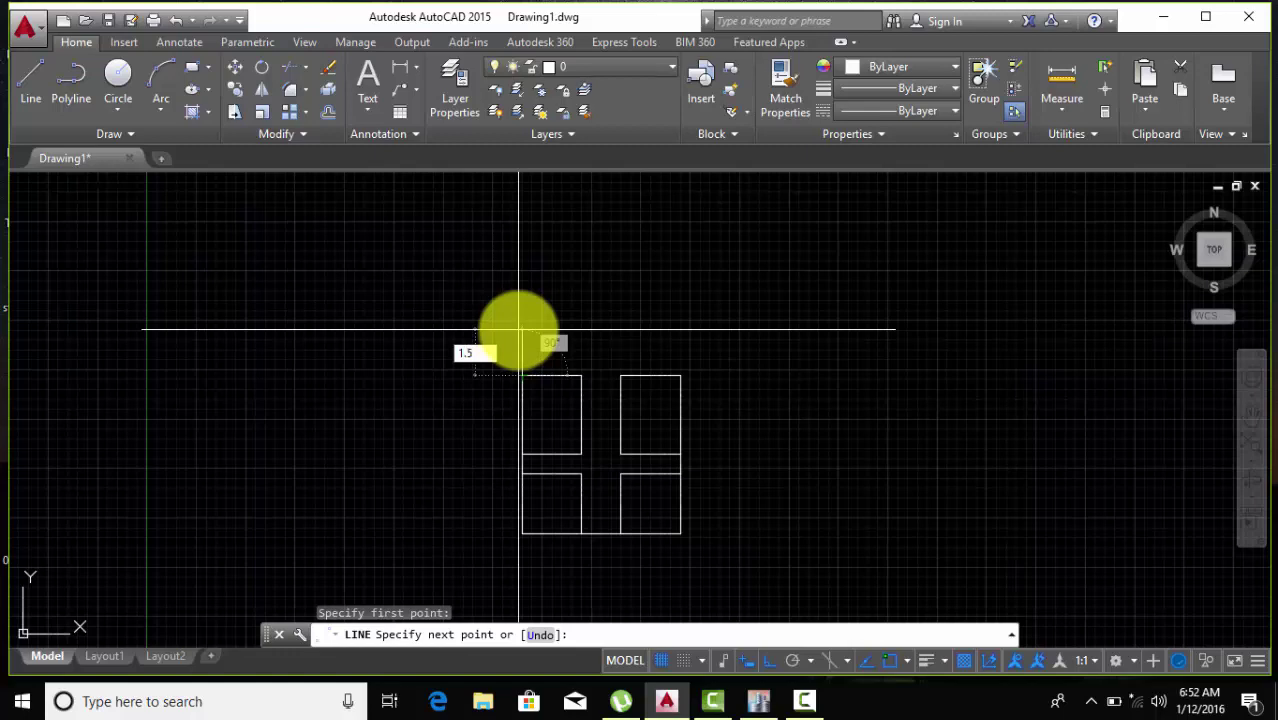
pyautogui.write('1.5')
pyautogui.press('Return')
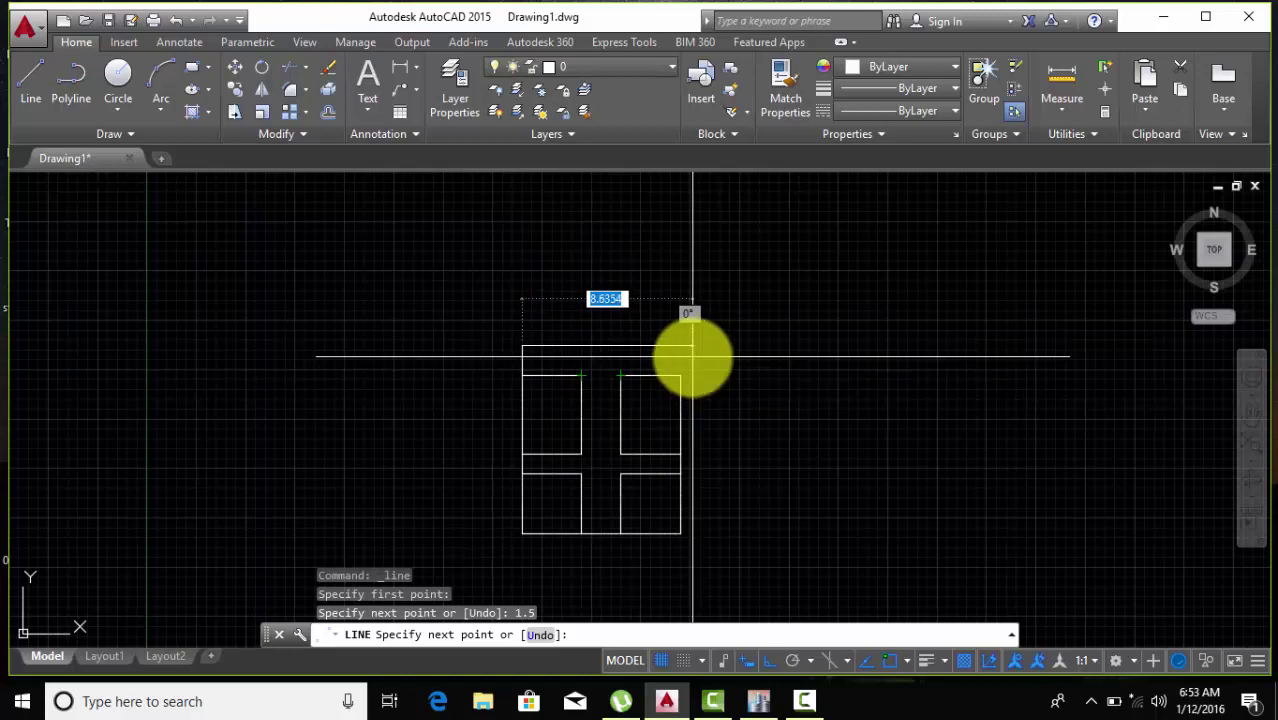
pyautogui.write('.8')
pyautogui.press('Return')
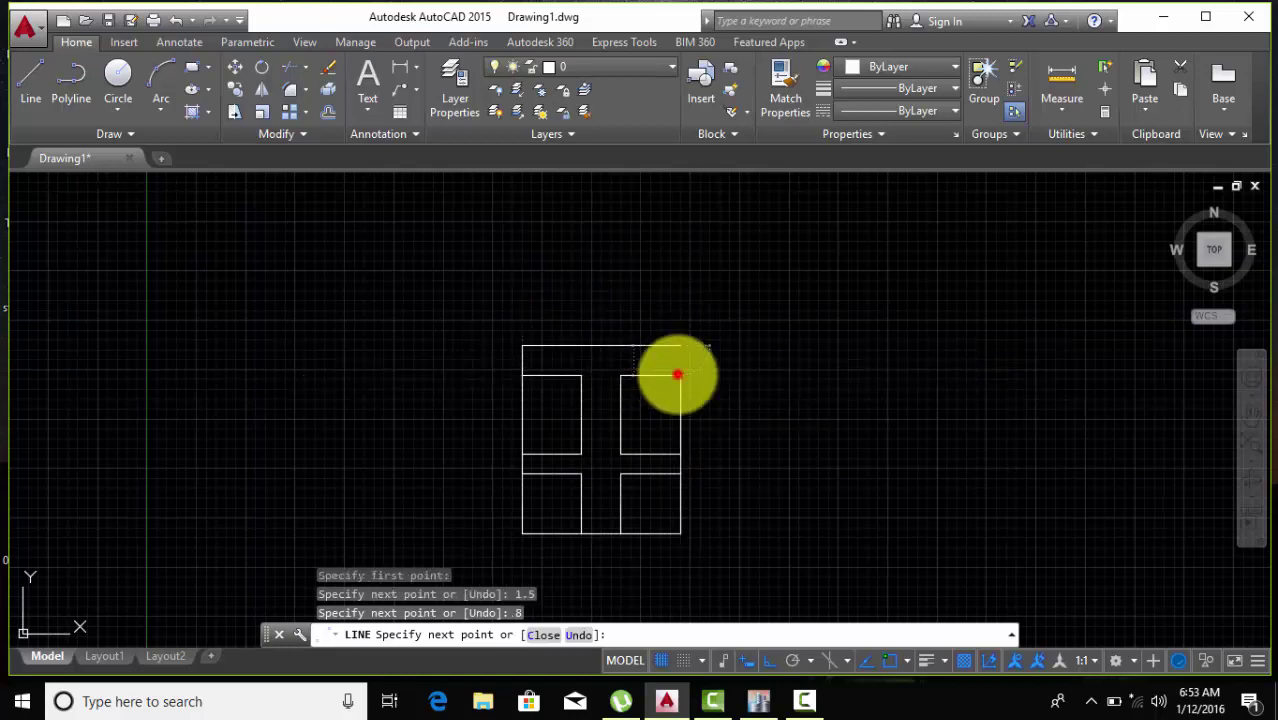
pyautogui.rightClick(747, 276)
pyautogui.click(787, 288)
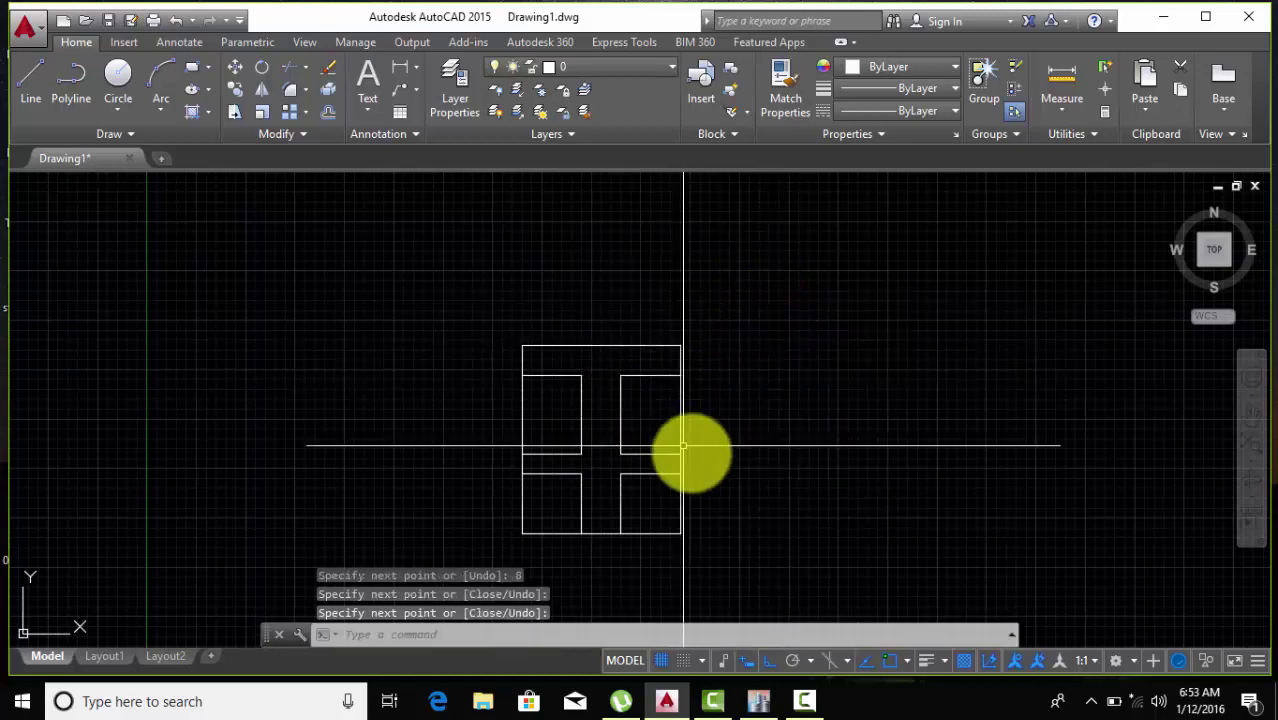
# Draw a vertical line from the upper left rectangle's inner top corner up to the plan's top line.
pyautogui.scroll(2, 680, 448)
pyautogui.scroll(1, 632, 392)
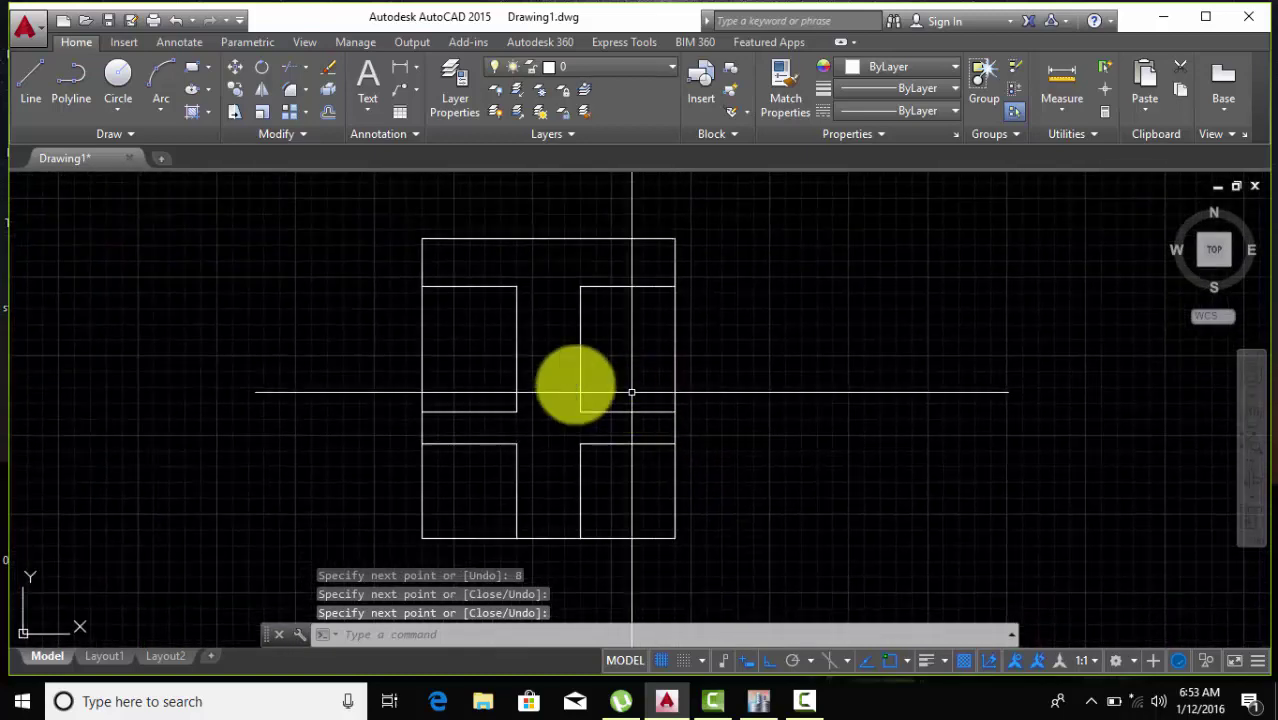
pyautogui.click(31, 78)
pyautogui.click(516, 286)
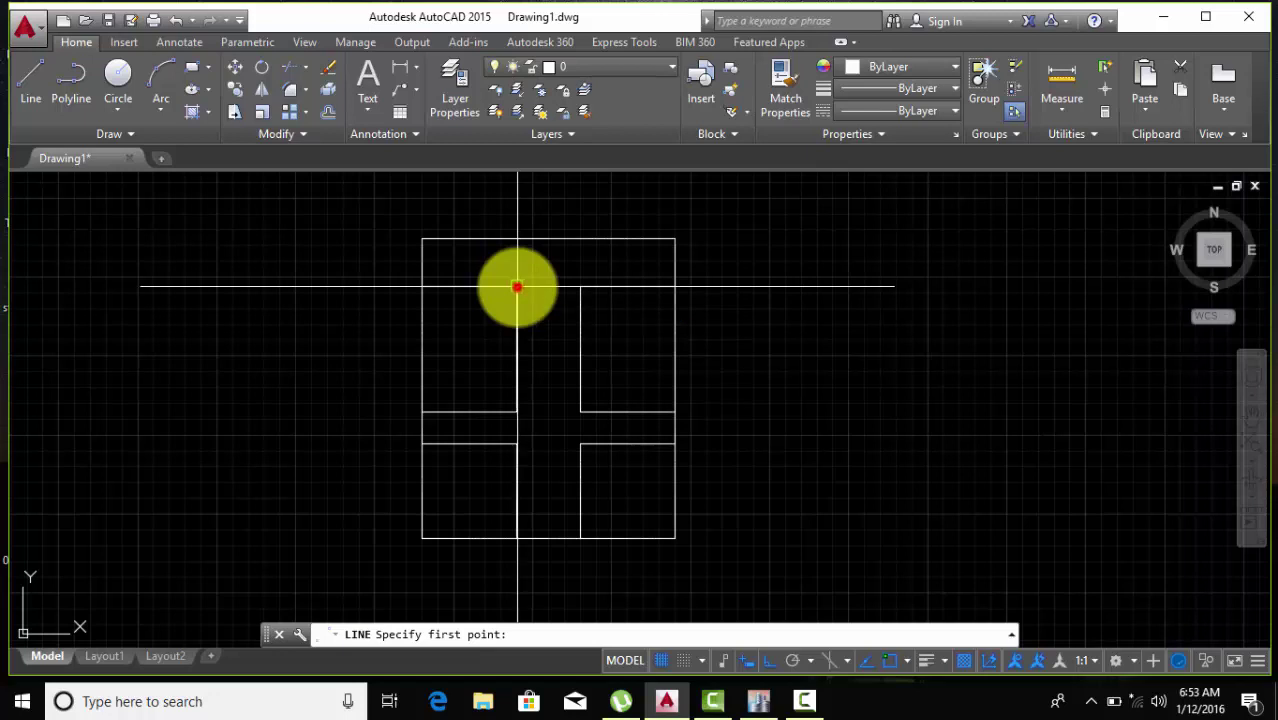
pyautogui.rightClick(516, 229)
pyautogui.click(551, 231)
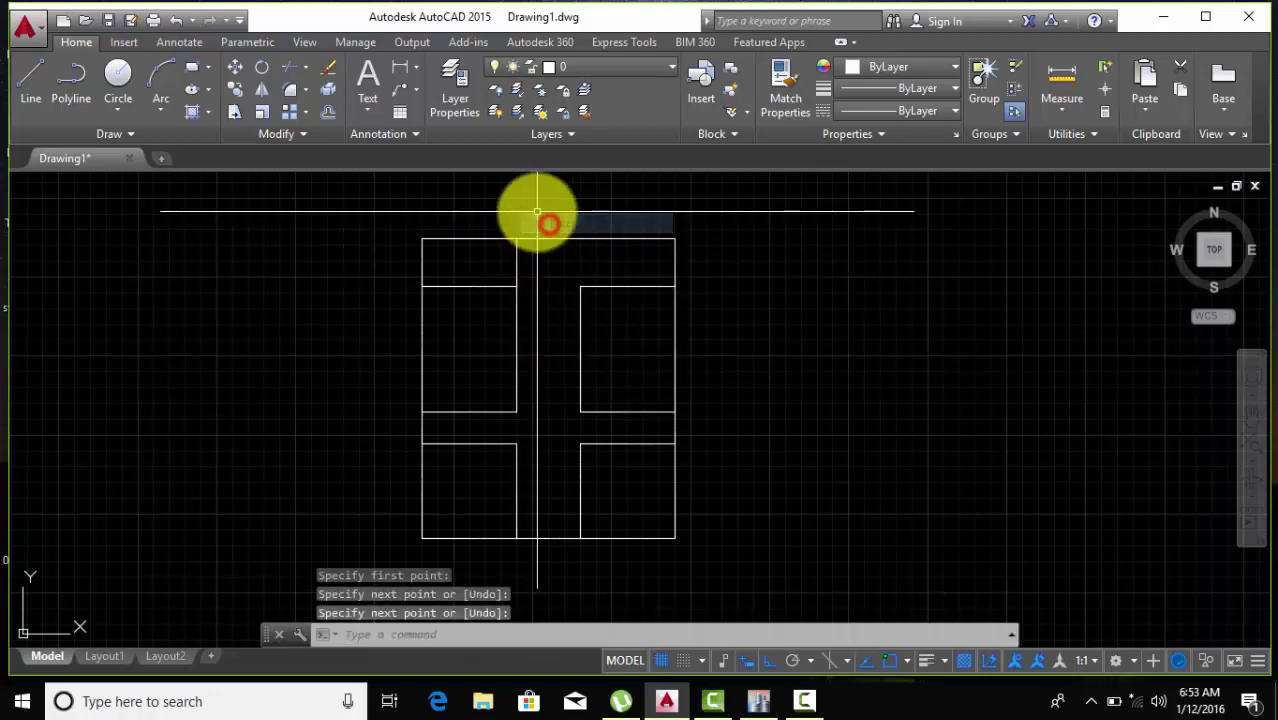
# Draw a vertical line from the upper right rectangle's inner top corner up to the plan's top line.
pyautogui.press('Return')
pyautogui.click(580, 286)
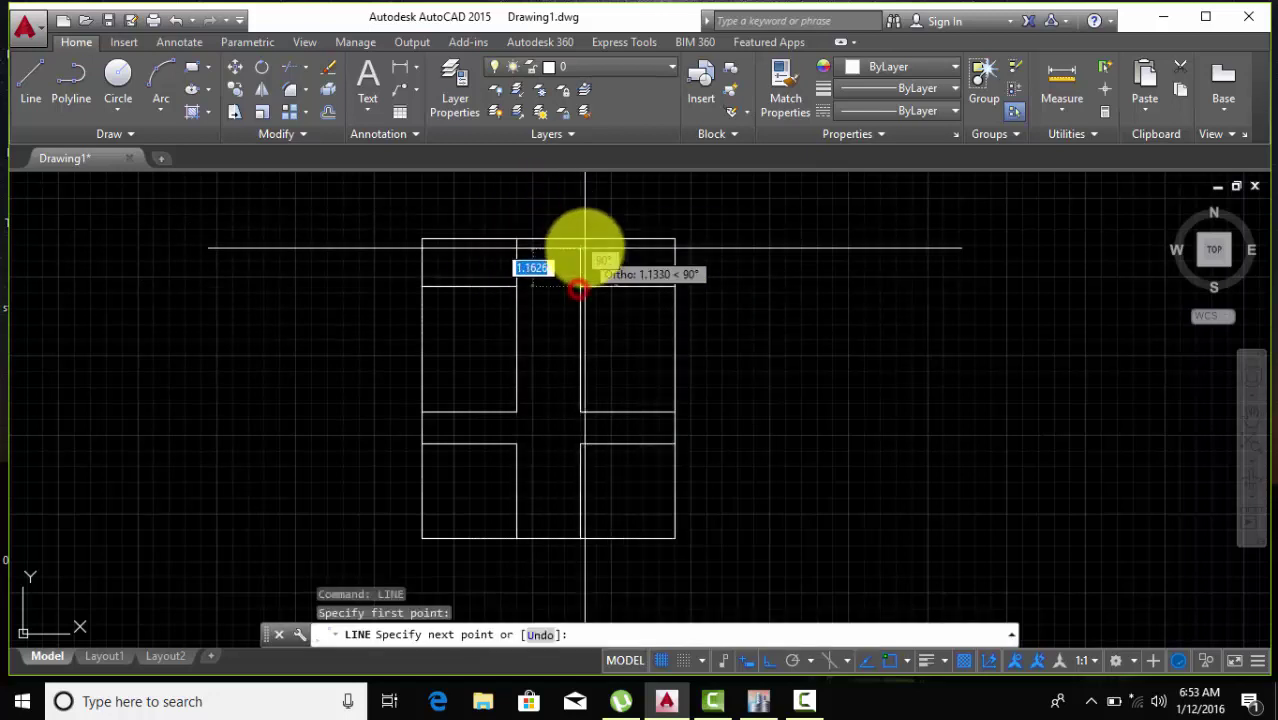
pyautogui.click(580, 238)
pyautogui.rightClick(585, 222)
pyautogui.click(616, 230)
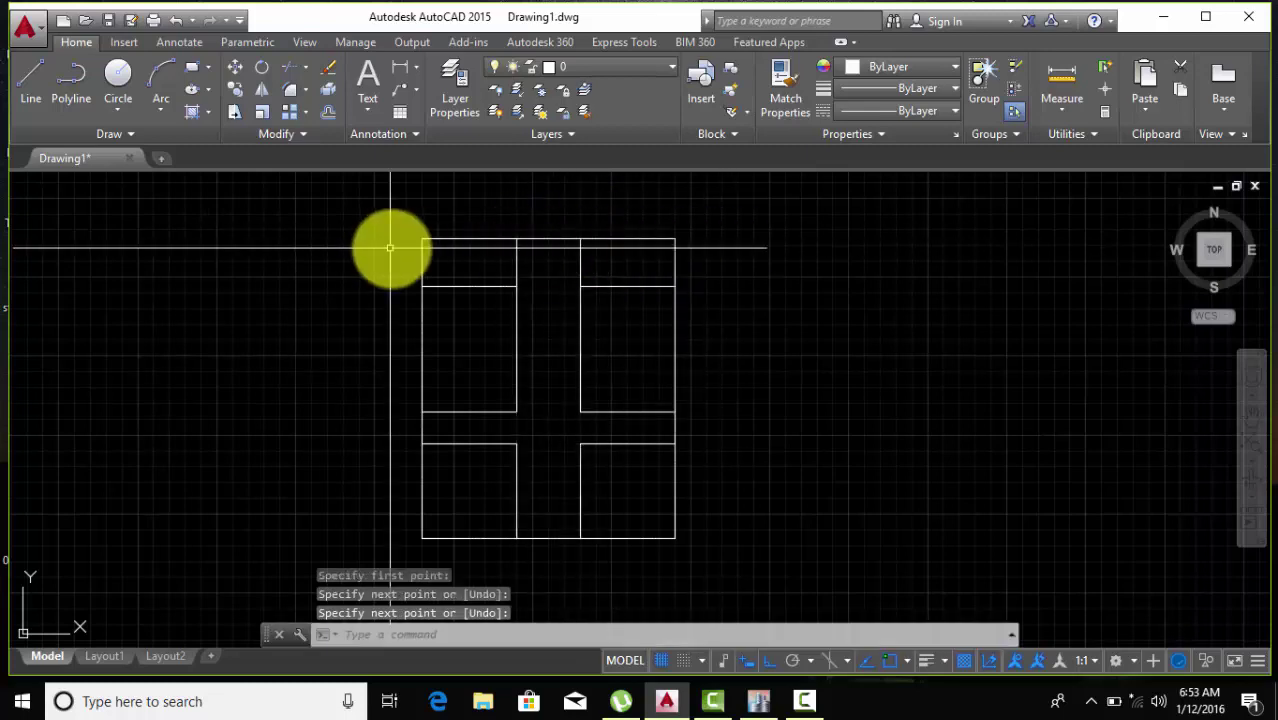
# Save the drawing to the Desktop as an AutoCAD 2013 DXF file named qwe.
pyautogui.scroll(-2, 496, 291)
pyautogui.moveTo(538, 352)
pyautogui.mouseDown(button='middle')
pyautogui.moveTo(502, 365)
pyautogui.moveTo(507, 376)
pyautogui.mouseUp(button='middle')
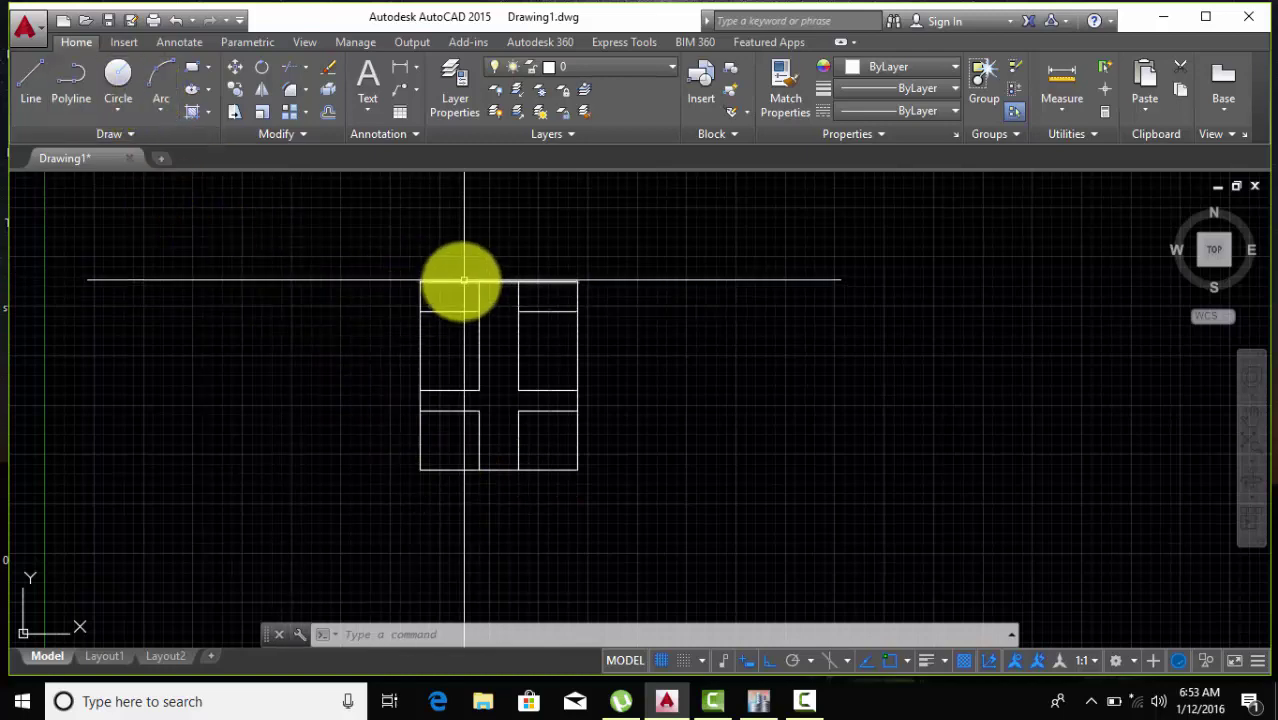
pyautogui.click(37, 35)
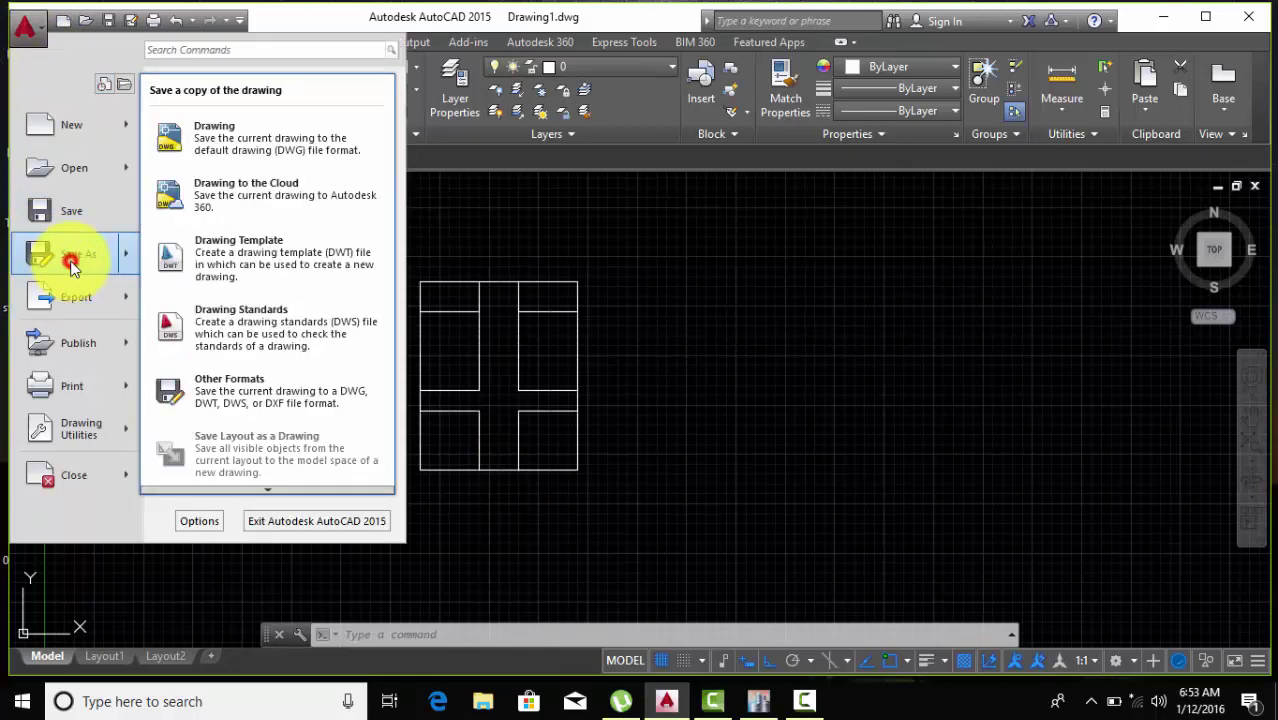
pyautogui.click(71, 263)
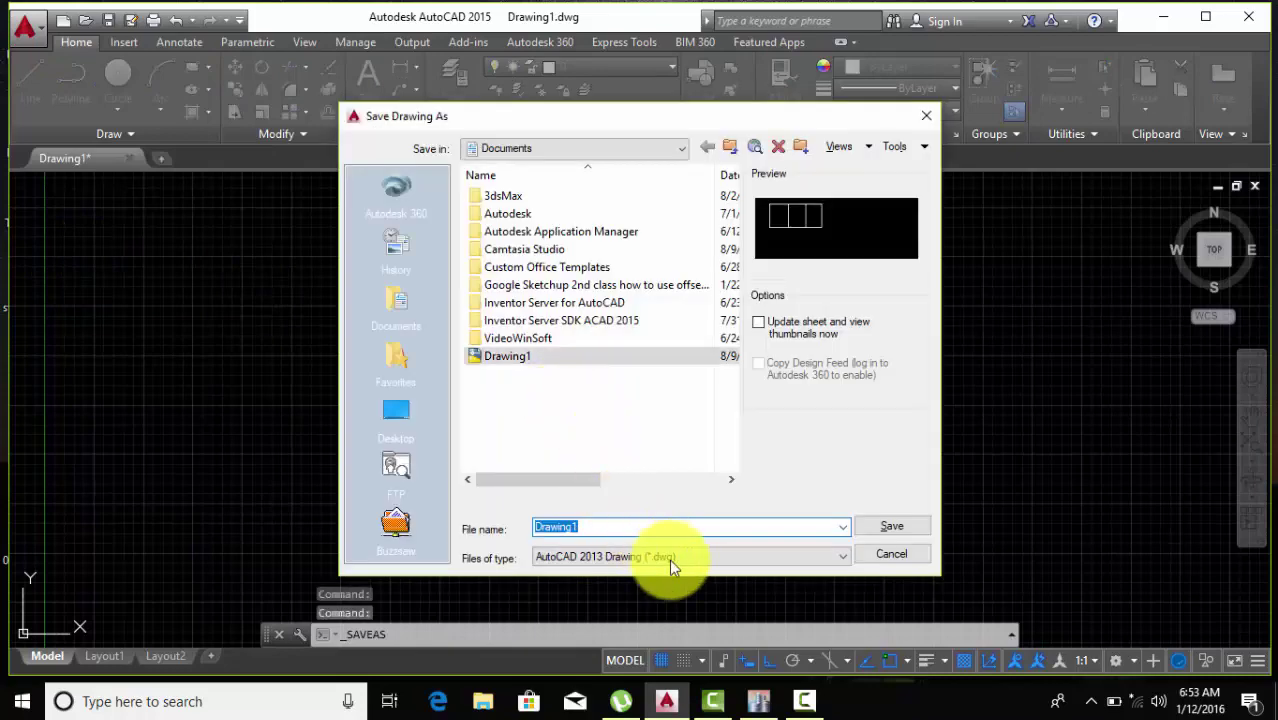
pyautogui.click(704, 557)
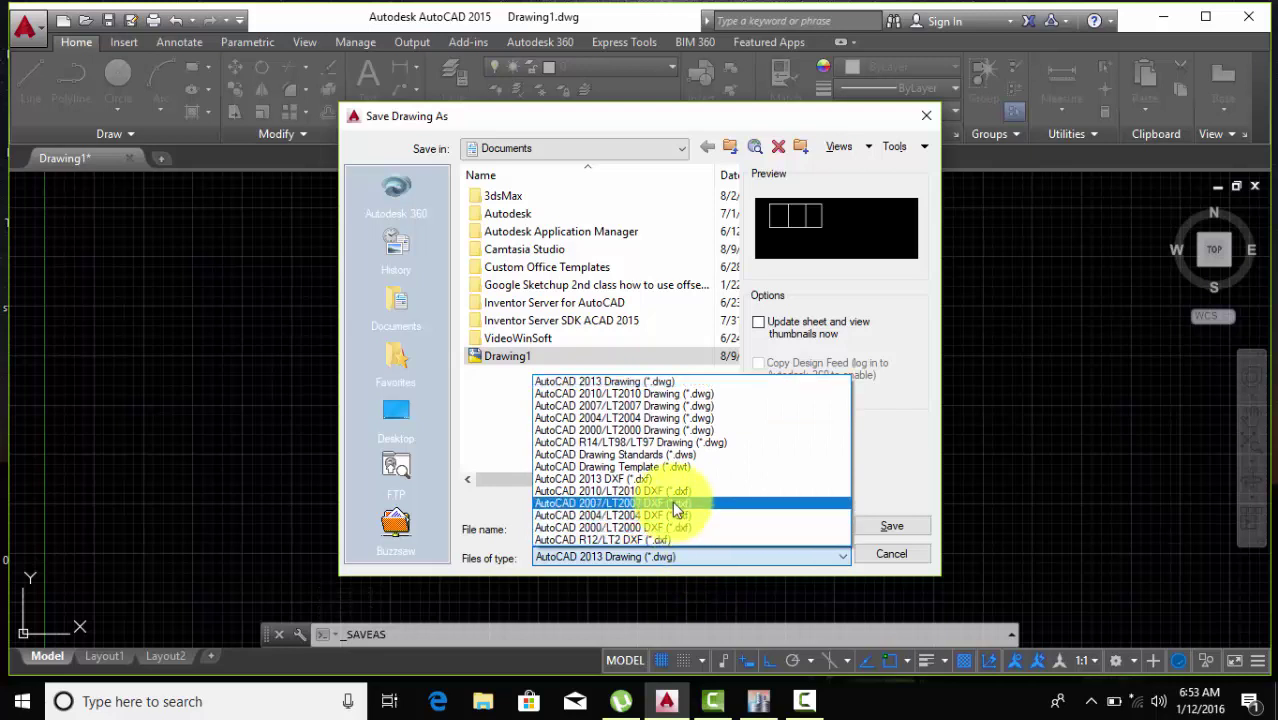
pyautogui.click(628, 479)
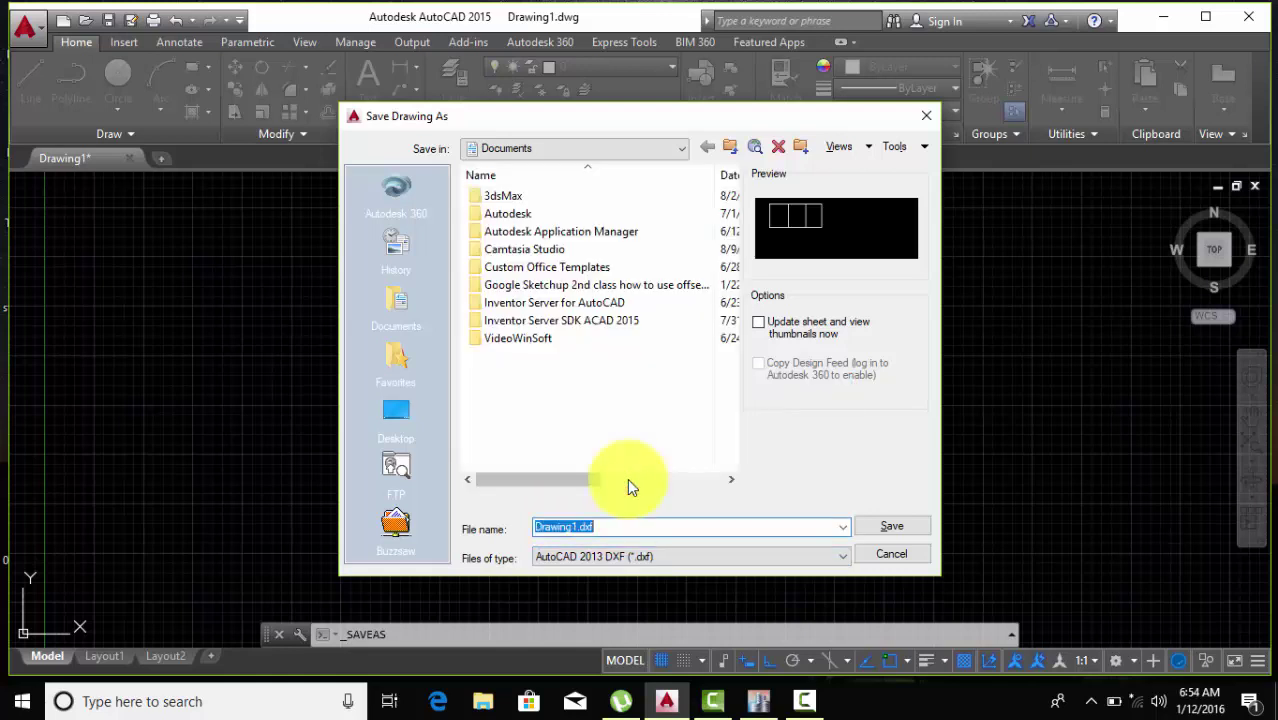
pyautogui.click(396, 415)
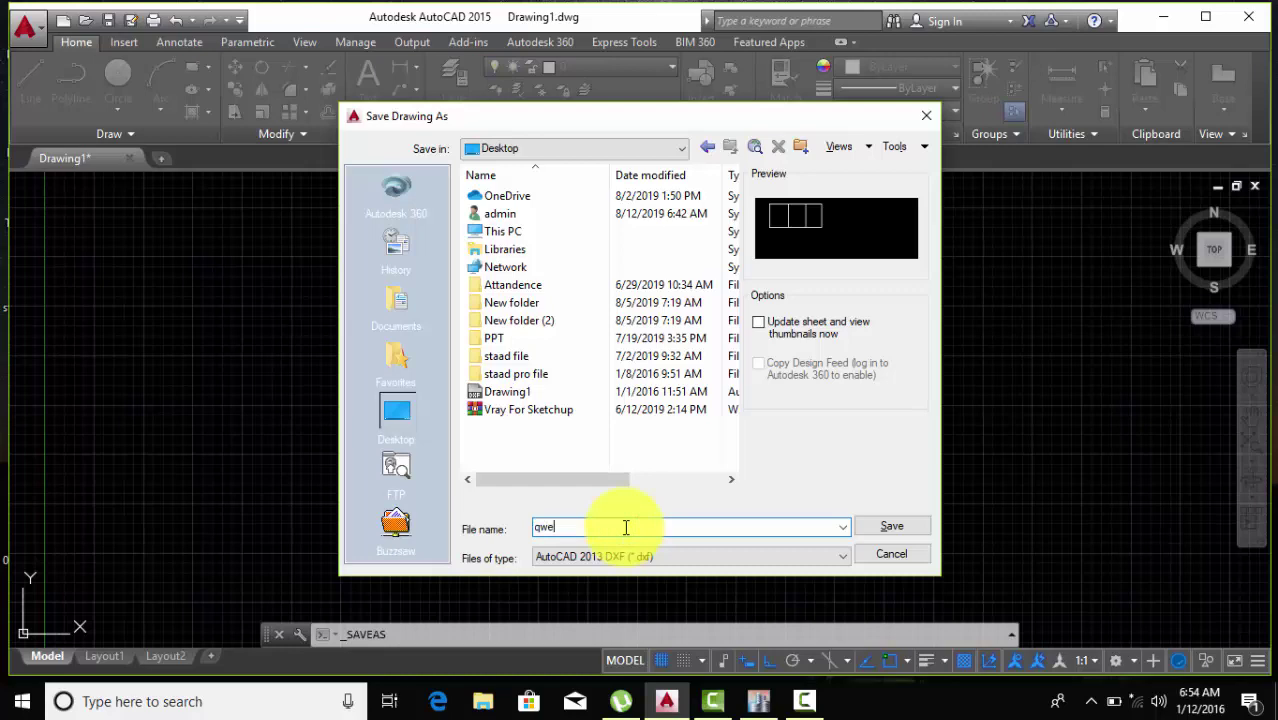
pyautogui.click(880, 530)
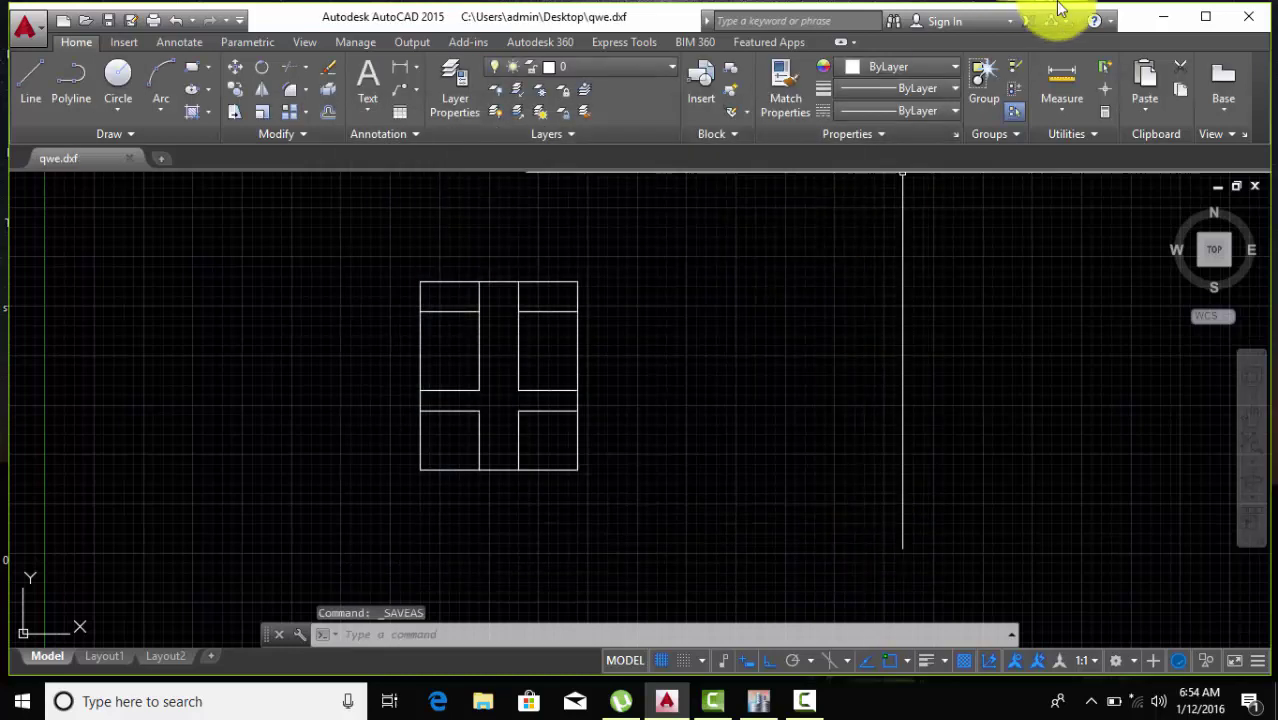
# Close AutoCAD without saving in the AutoCAD 2013 Drawing format and switch to ETABS 2015.
pyautogui.click(1252, 24)
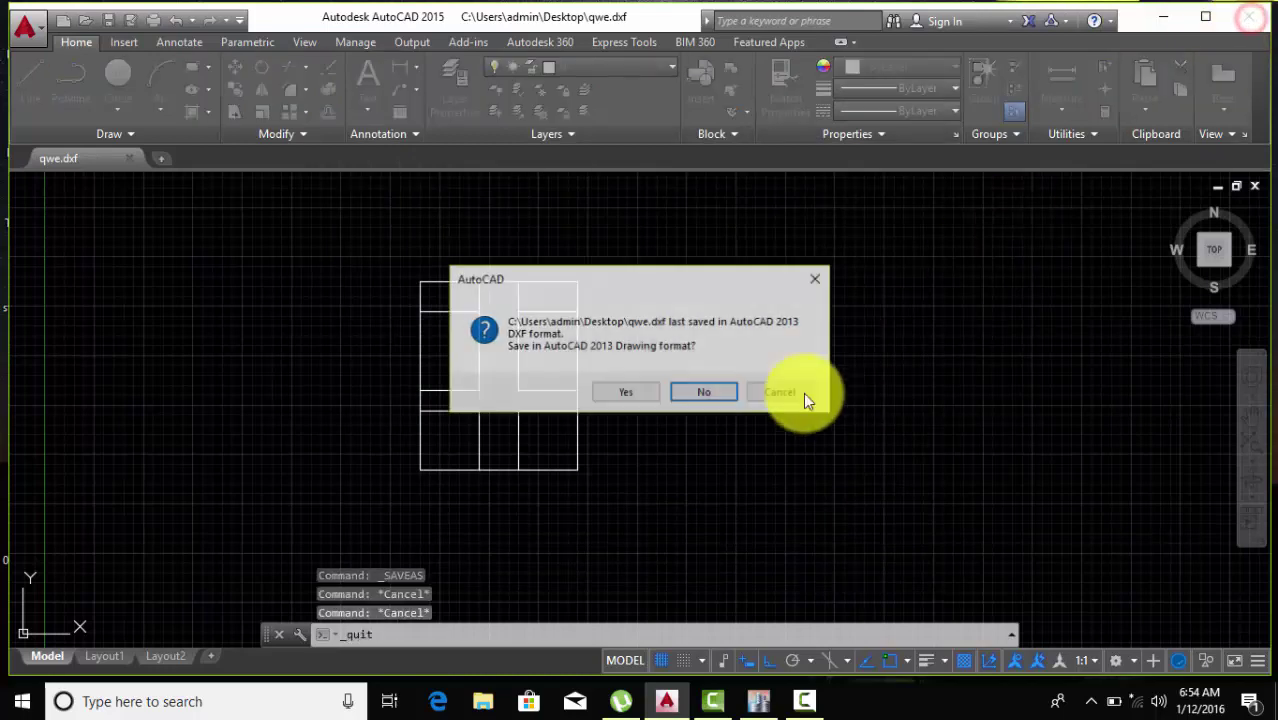
pyautogui.click(706, 393)
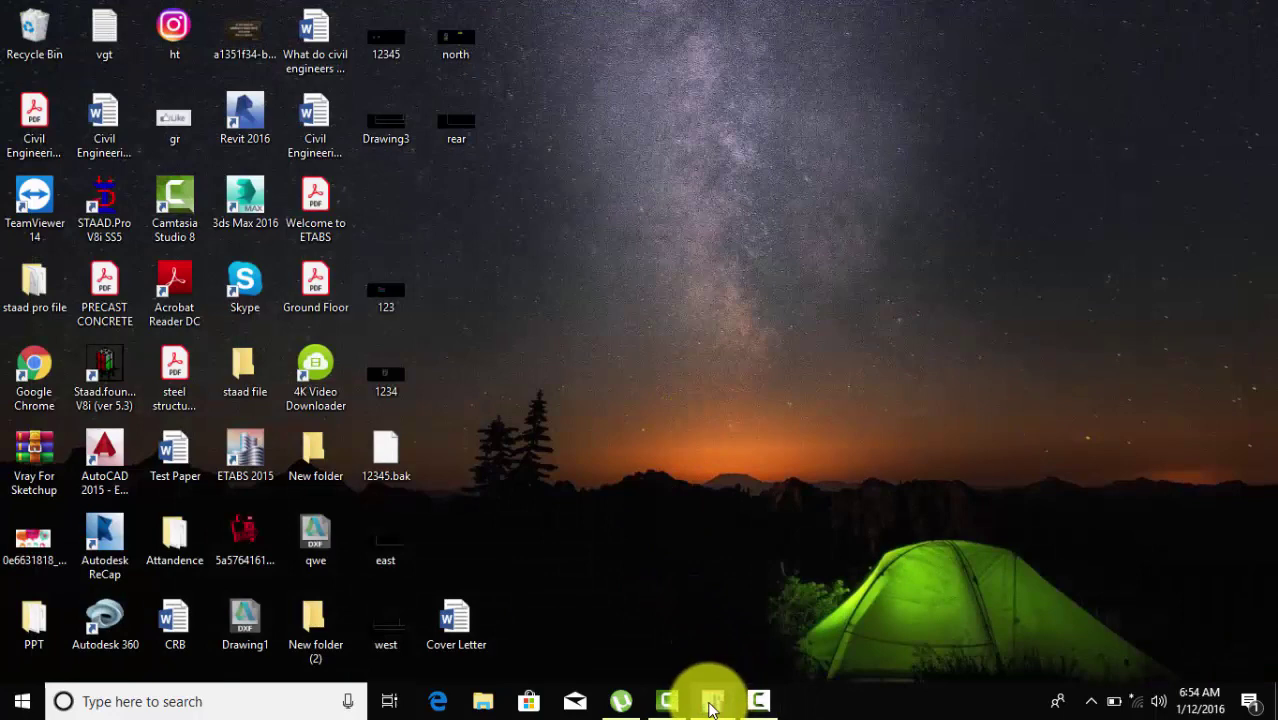
pyautogui.click(711, 699)
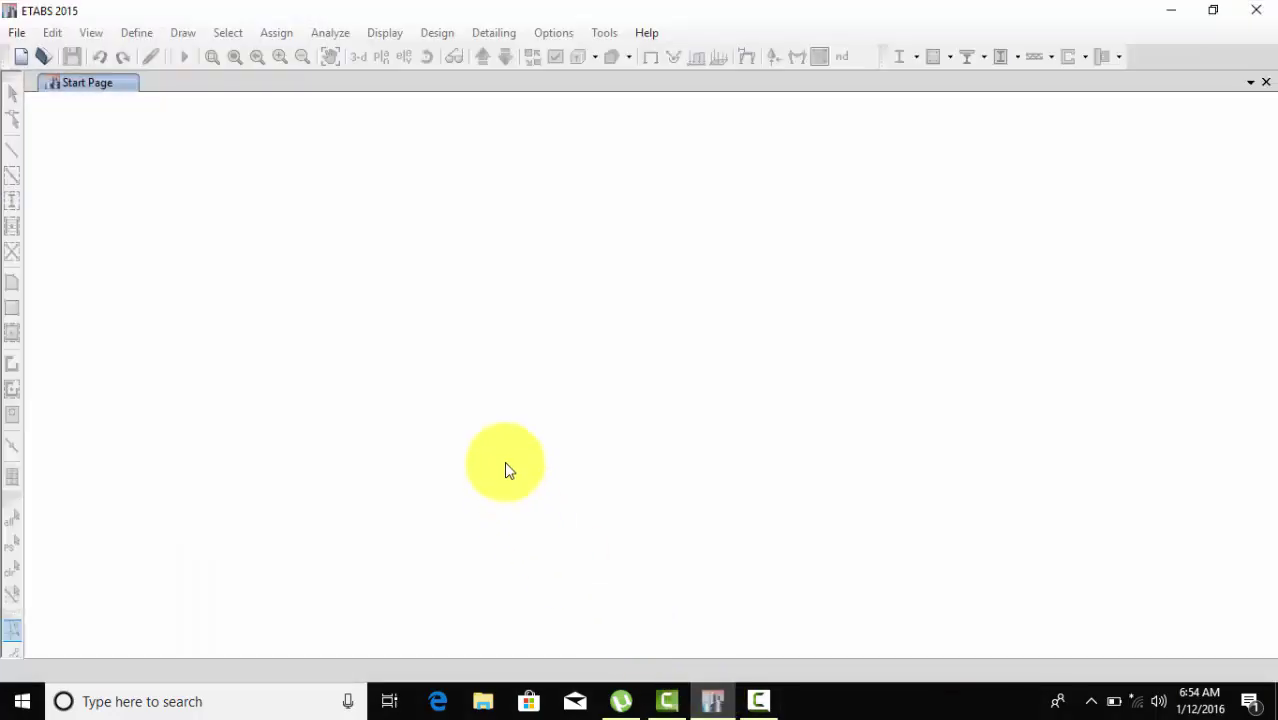
# Start a new model using built-in settings with Metric SI display units.
pyautogui.click(18, 35)
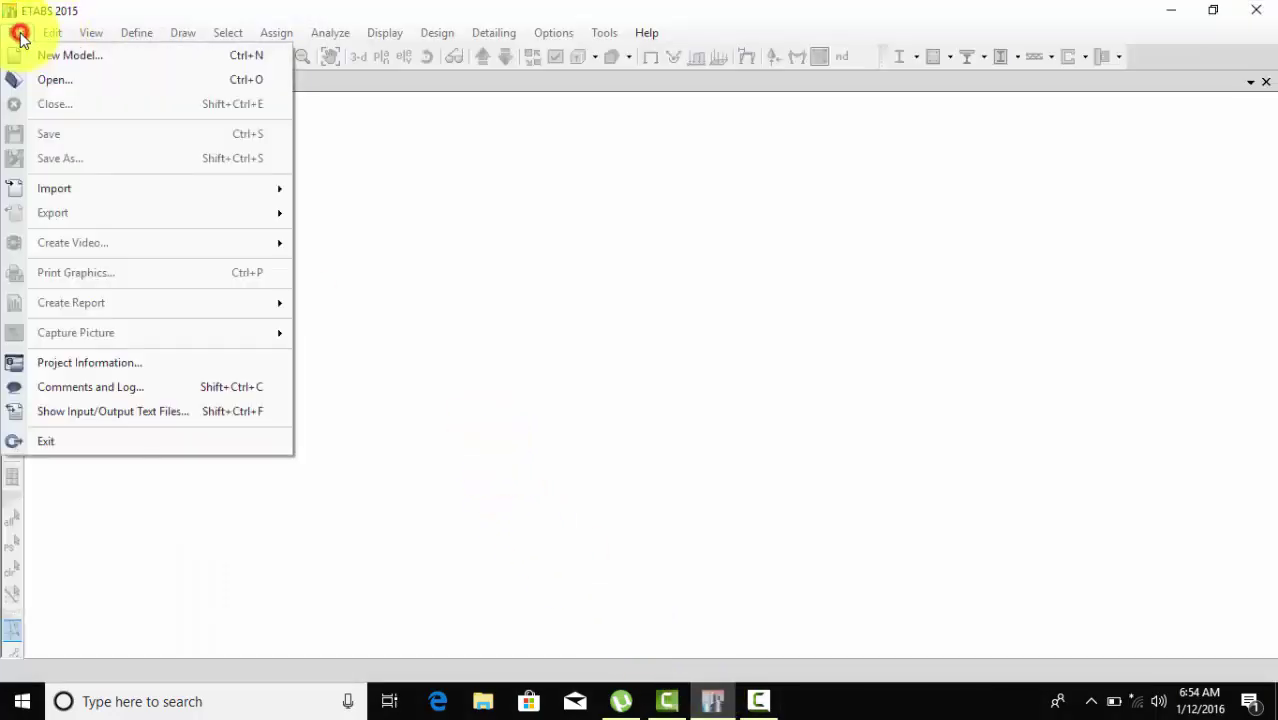
pyautogui.click(43, 57)
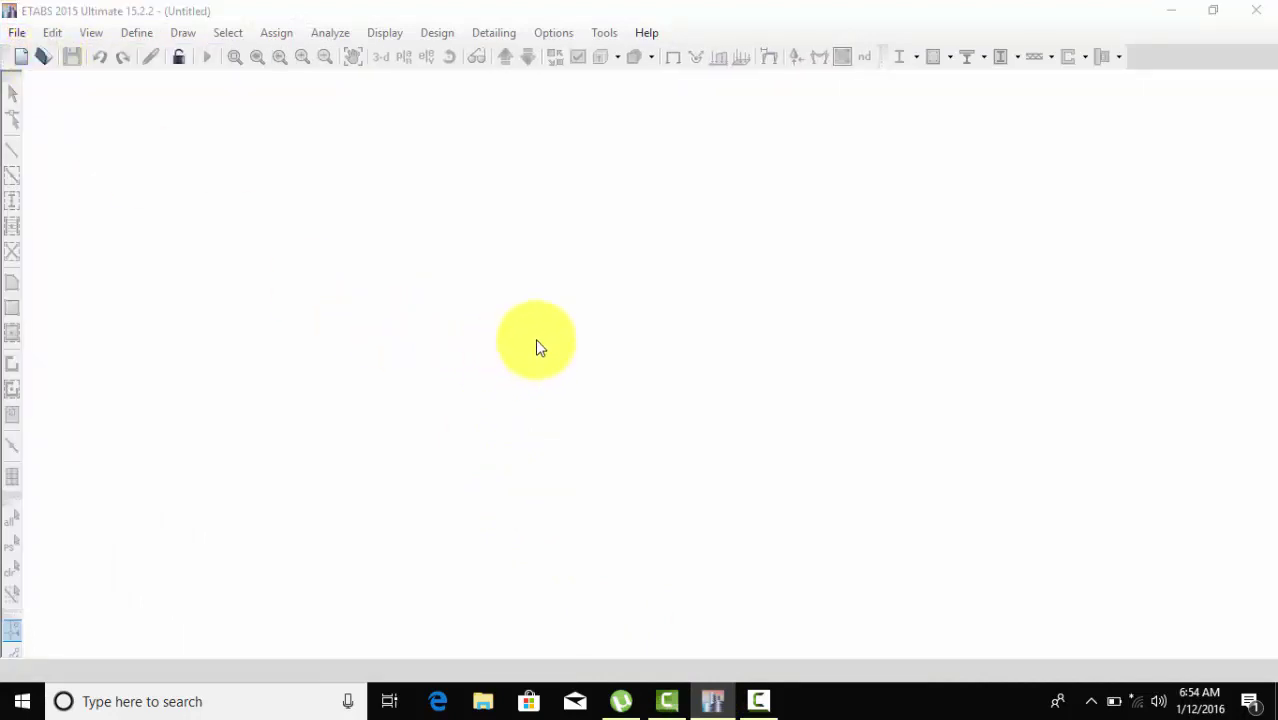
pyautogui.click(503, 306)
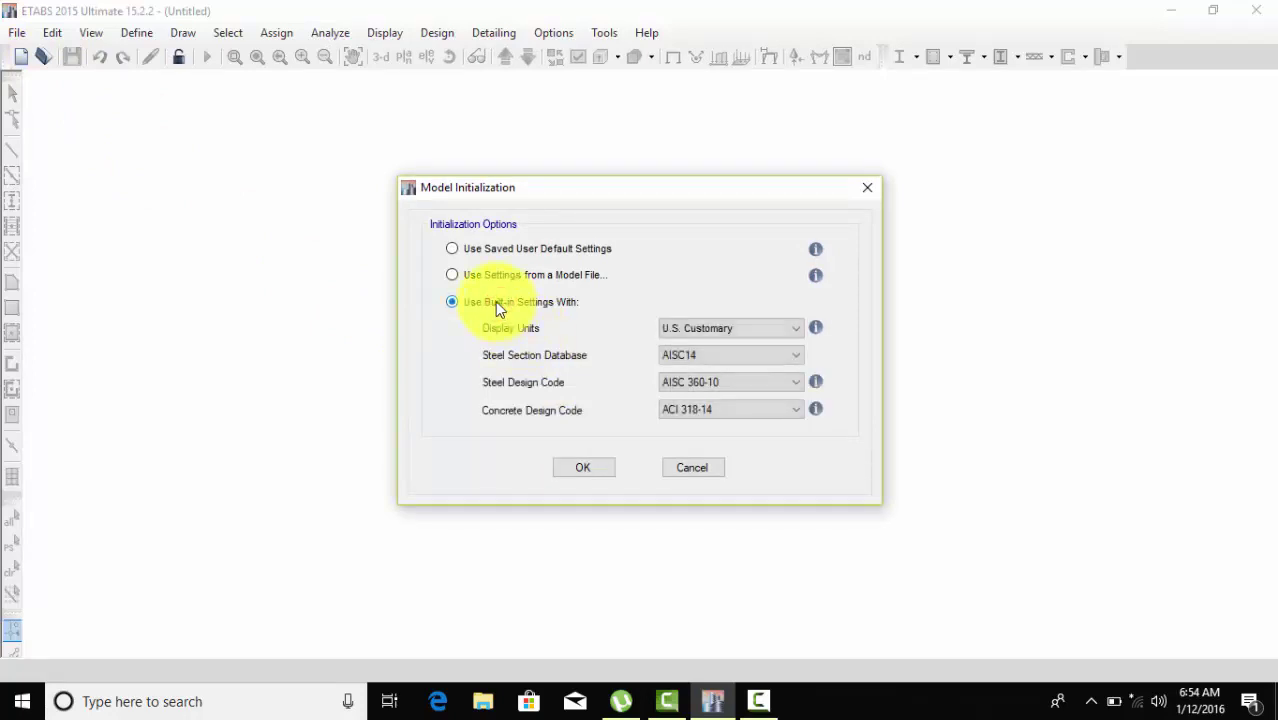
pyautogui.click(700, 329)
pyautogui.click(700, 360)
# Initialize the model with the Indian steel section database, steel design code IS 800:2007 and concrete design code IS 456:2000.
pyautogui.click(700, 357)
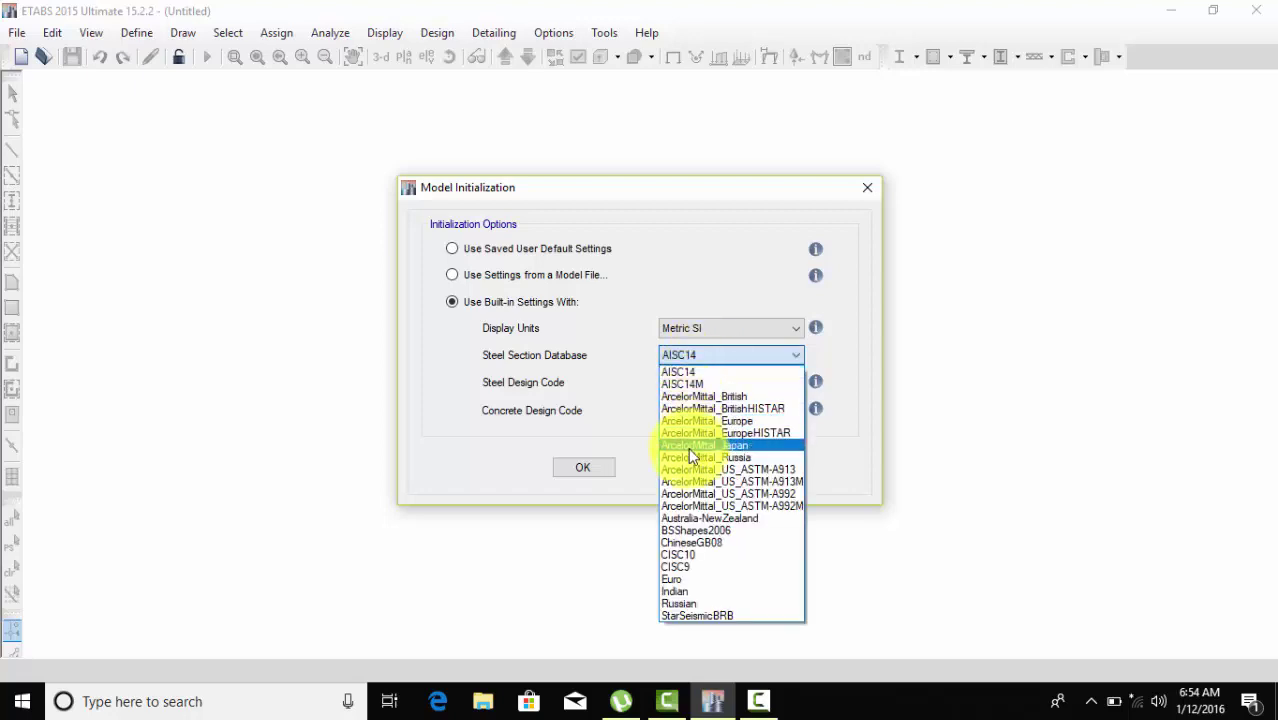
pyautogui.click(701, 592)
pyautogui.click(687, 388)
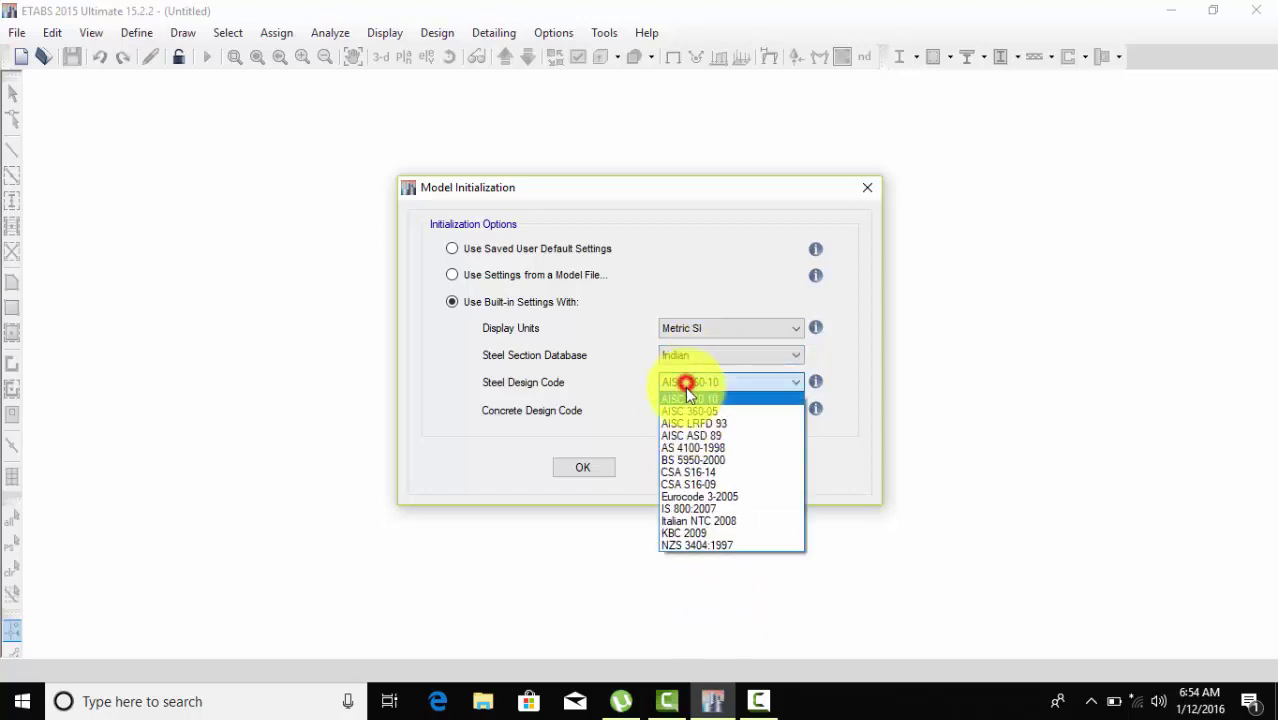
pyautogui.click(699, 507)
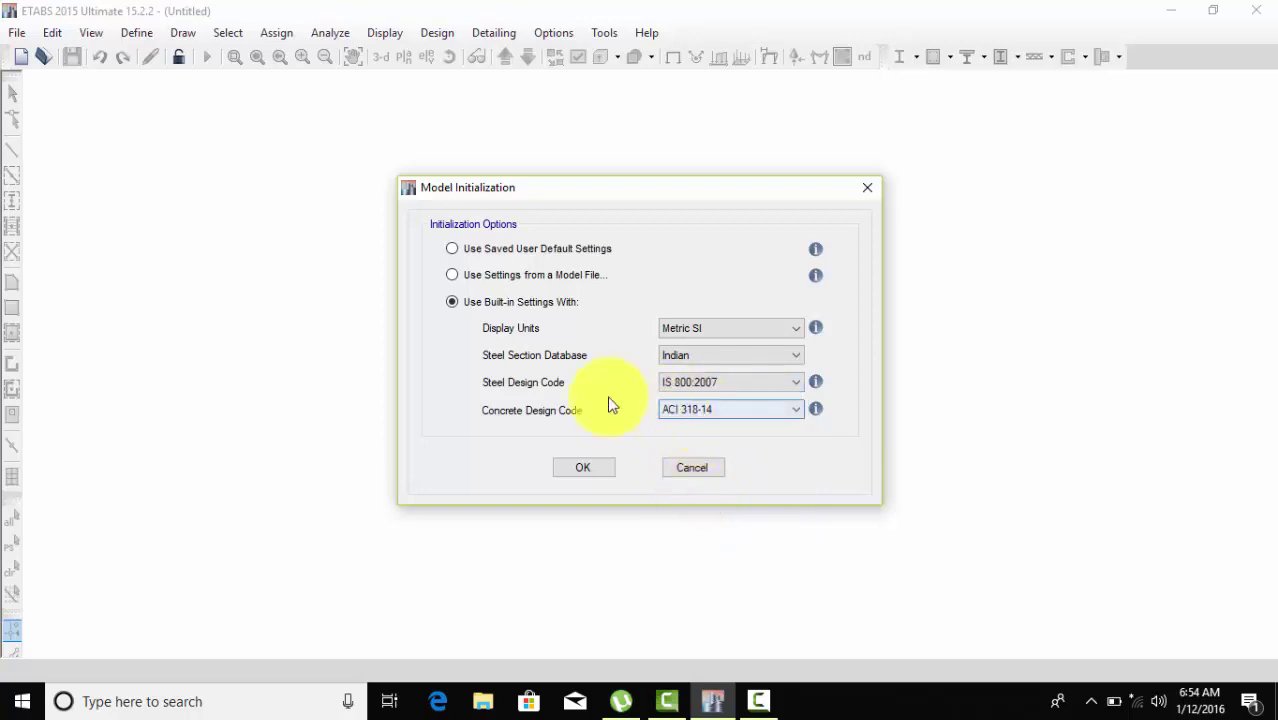
pyautogui.click(724, 411)
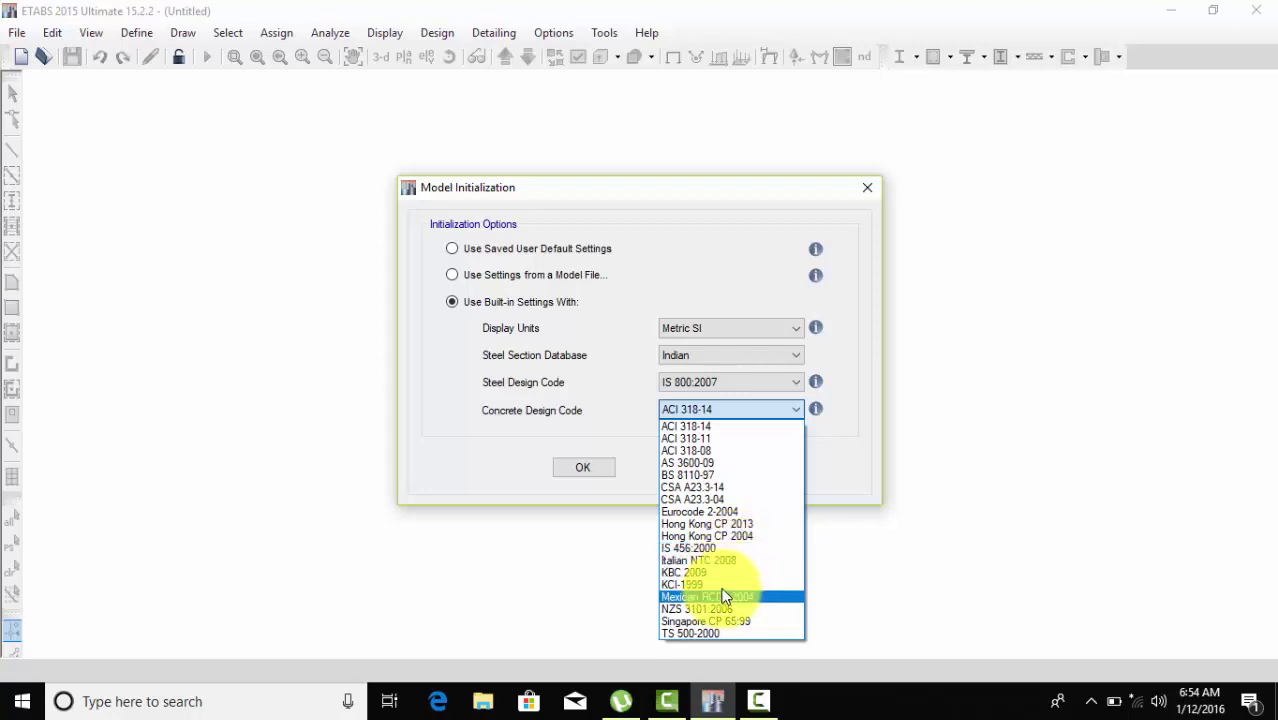
pyautogui.click(727, 550)
pyautogui.click(584, 462)
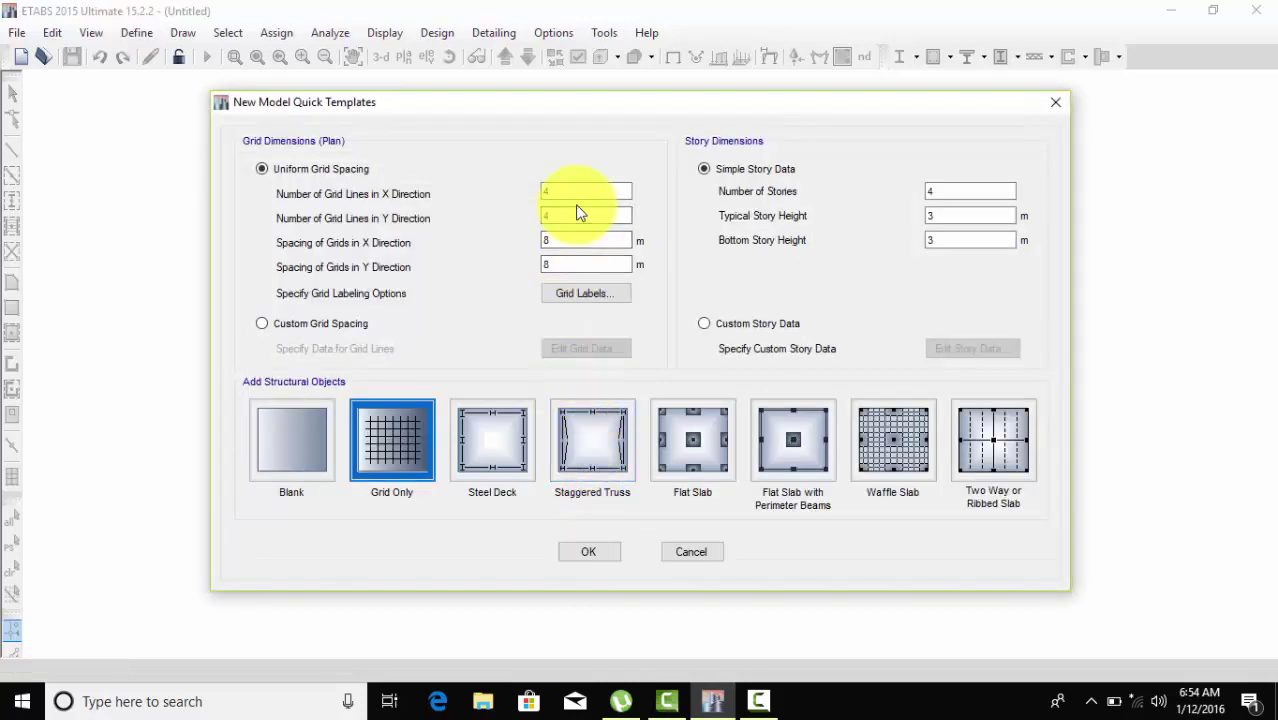
# Choose custom grid spacing and the Blank template for the new model.
pyautogui.click(560, 241)
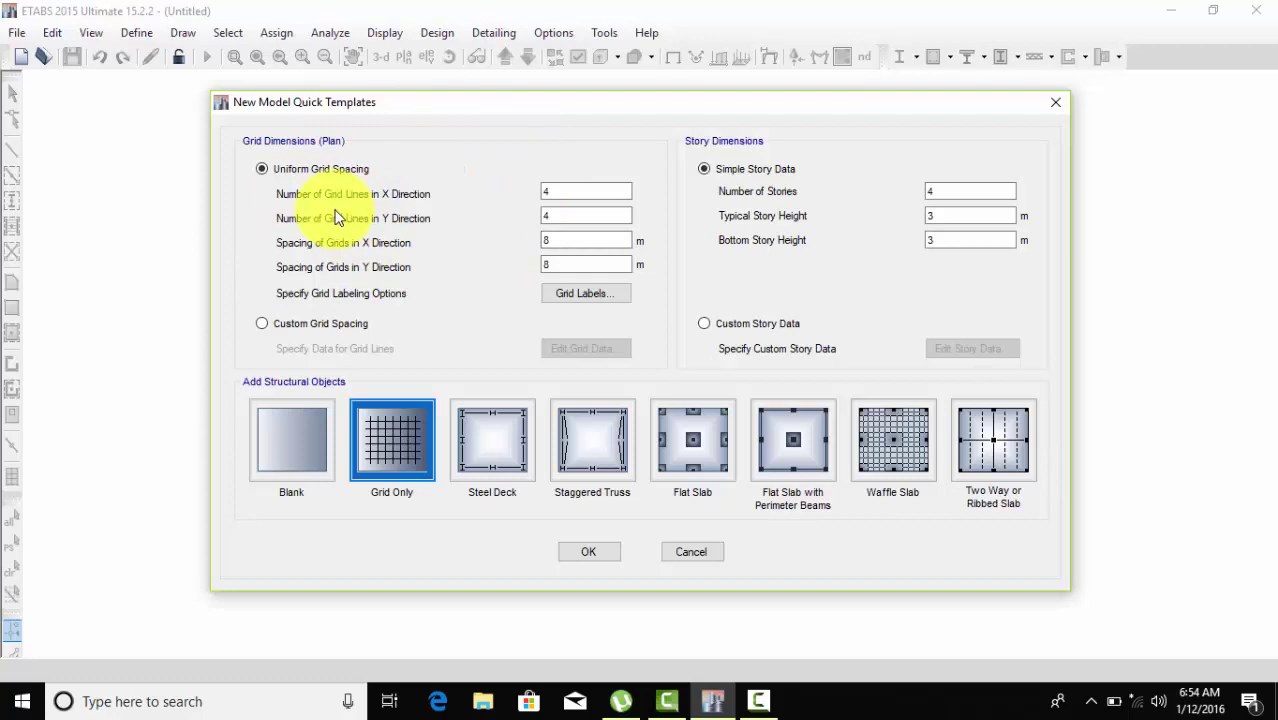
pyautogui.click(260, 325)
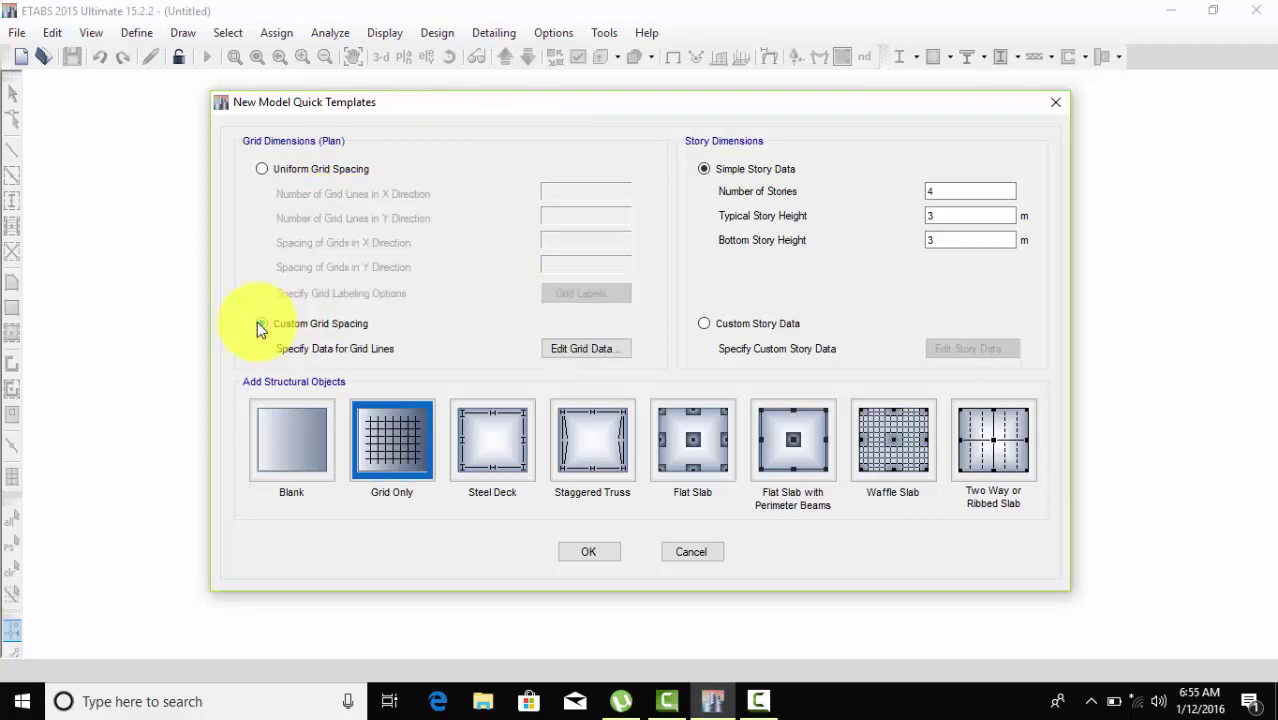
pyautogui.click(588, 554)
pyautogui.click(292, 455)
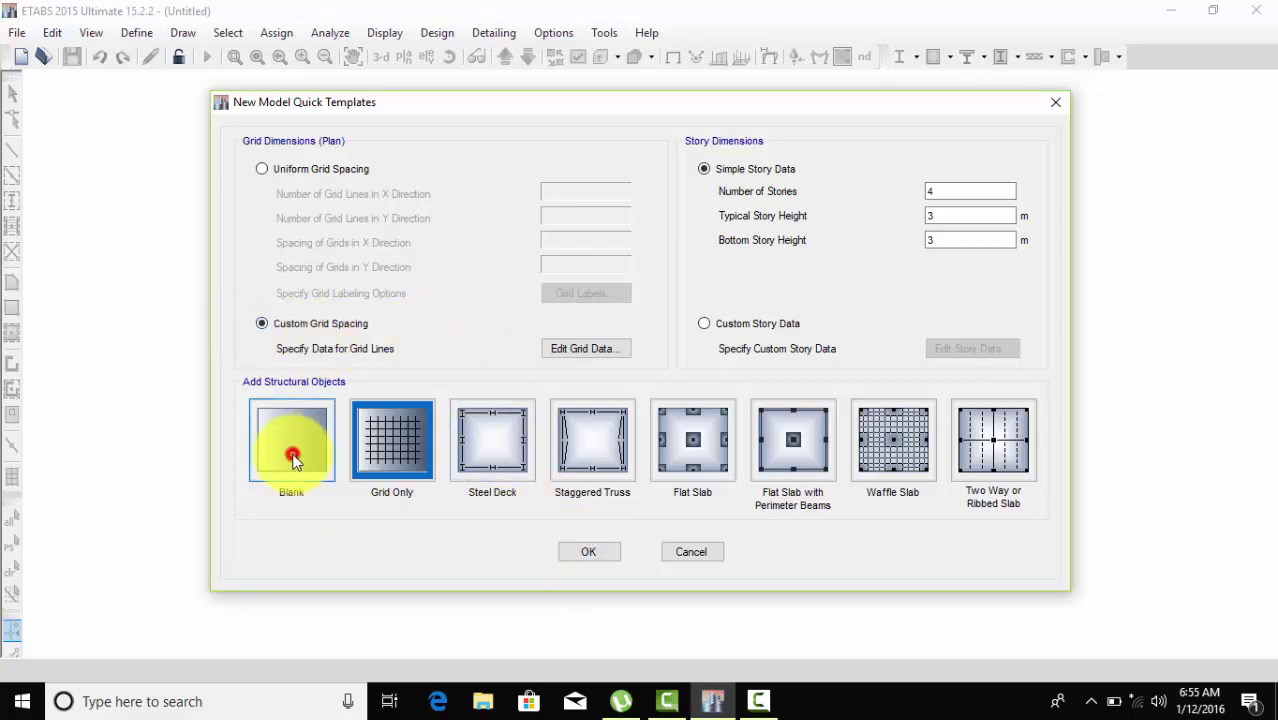
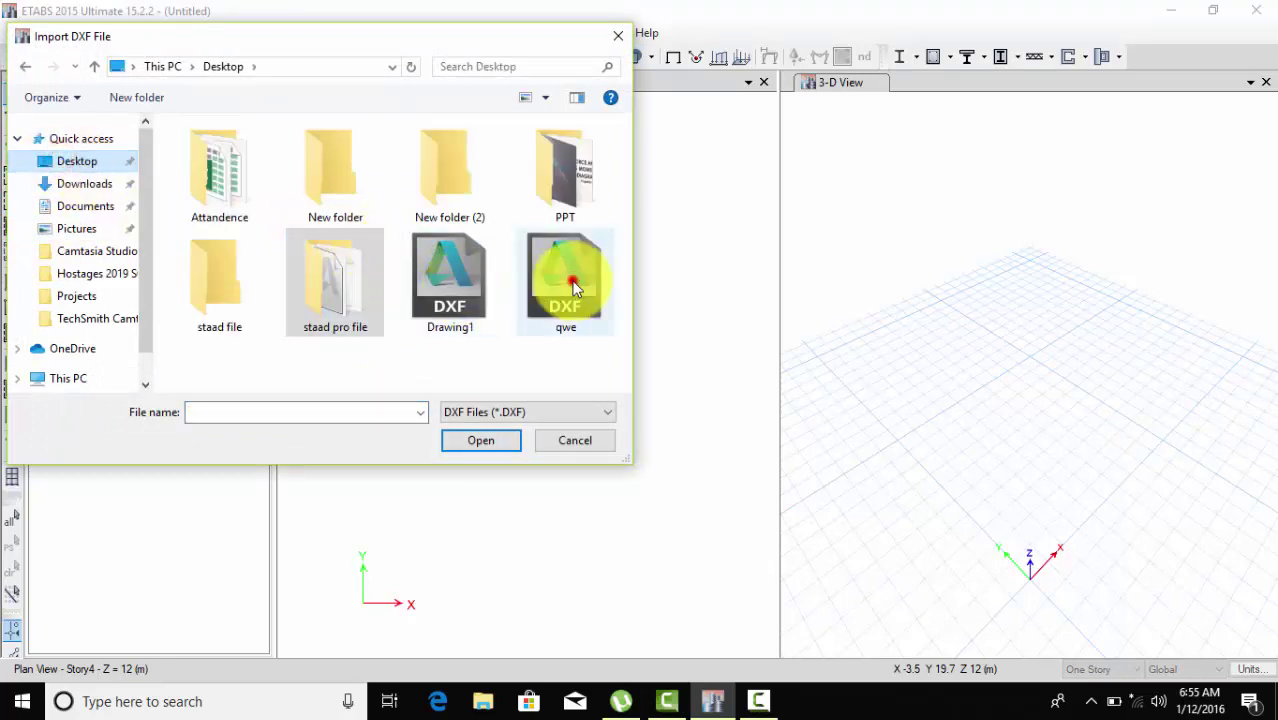
# Open the qwe DXF file for the floor plan import and set the DXF file units to m.
pyautogui.click(570, 281)
pyautogui.click(500, 446)
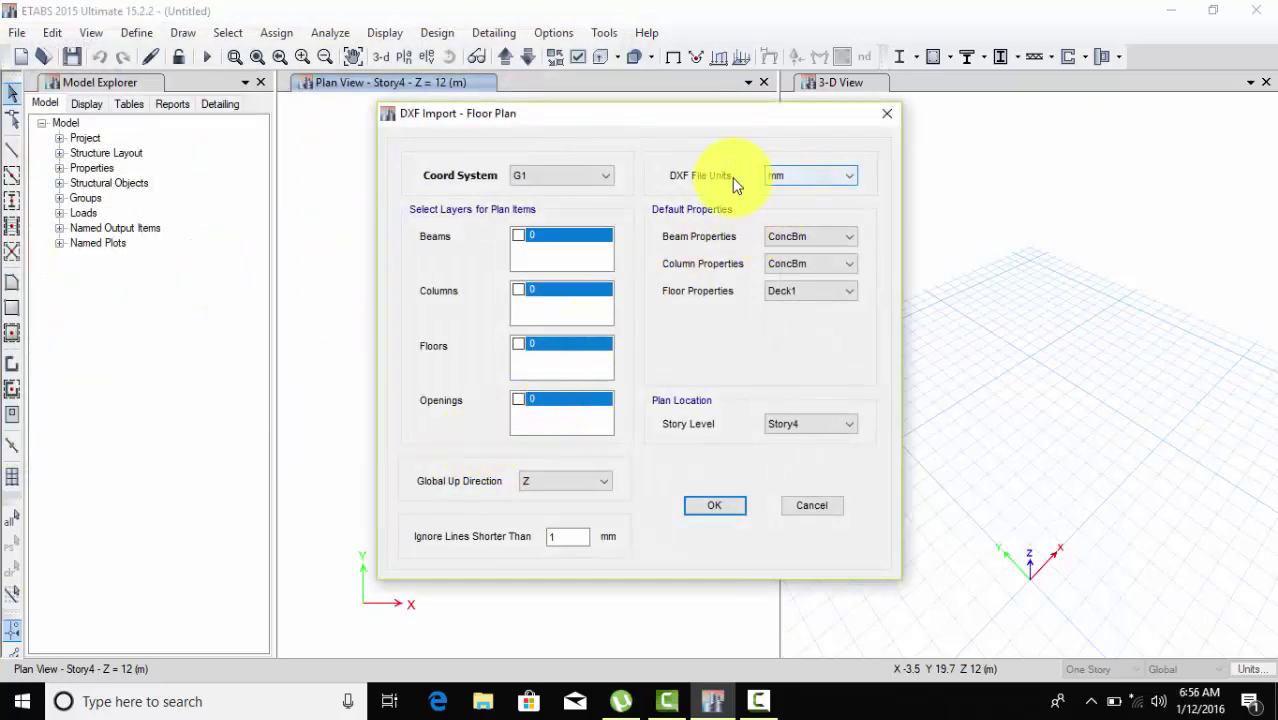
pyautogui.click(840, 177)
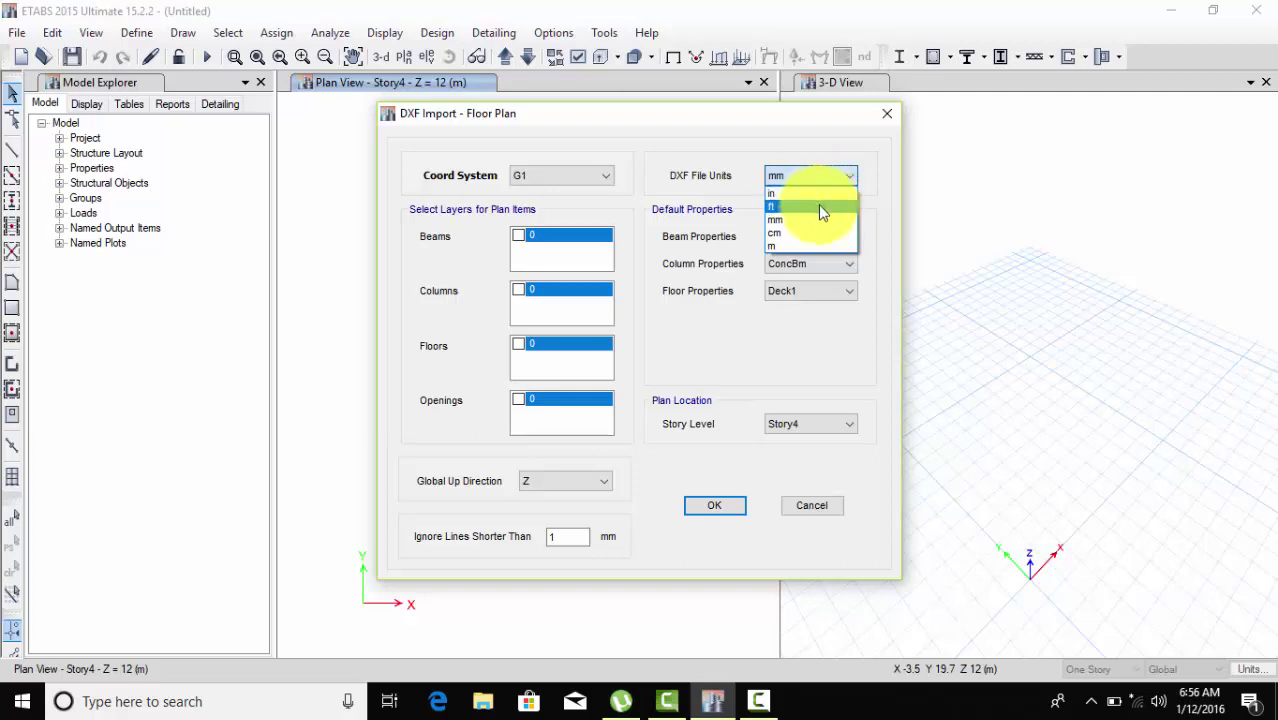
pyautogui.click(793, 246)
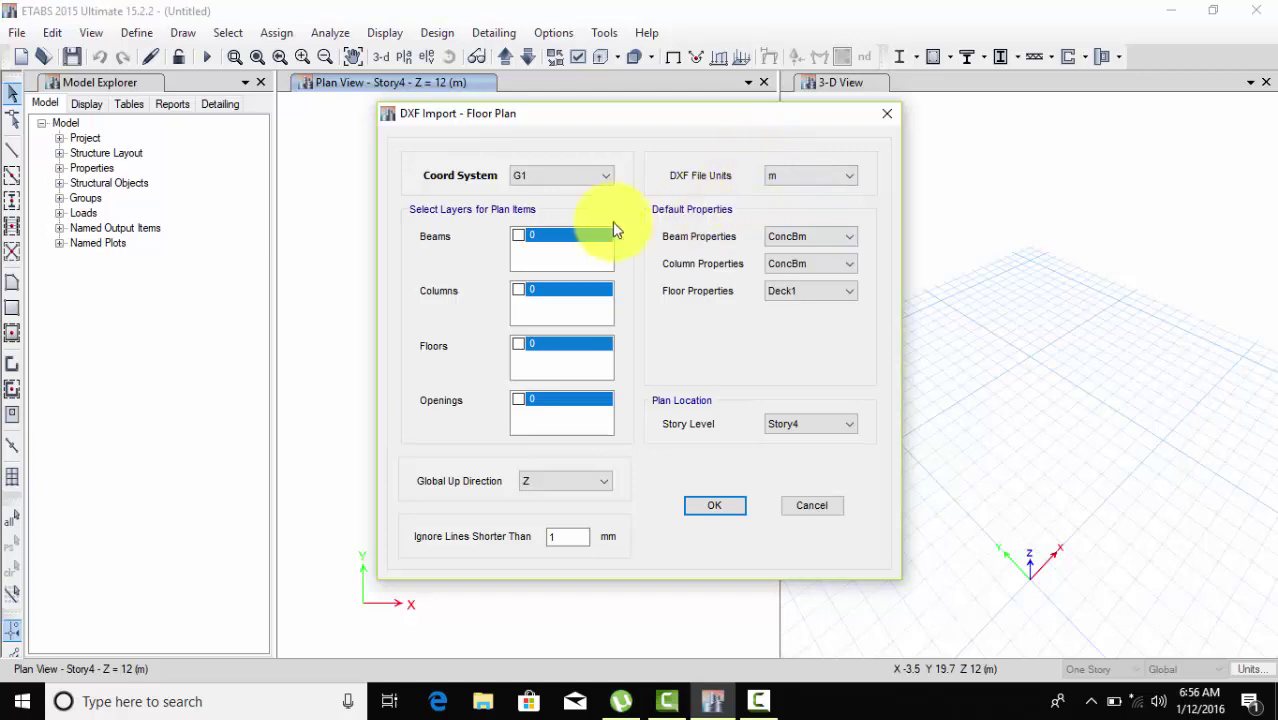
# Use layer 0 for the beams, set the plan location to Story1 and import the floor plan.
pyautogui.click(518, 236)
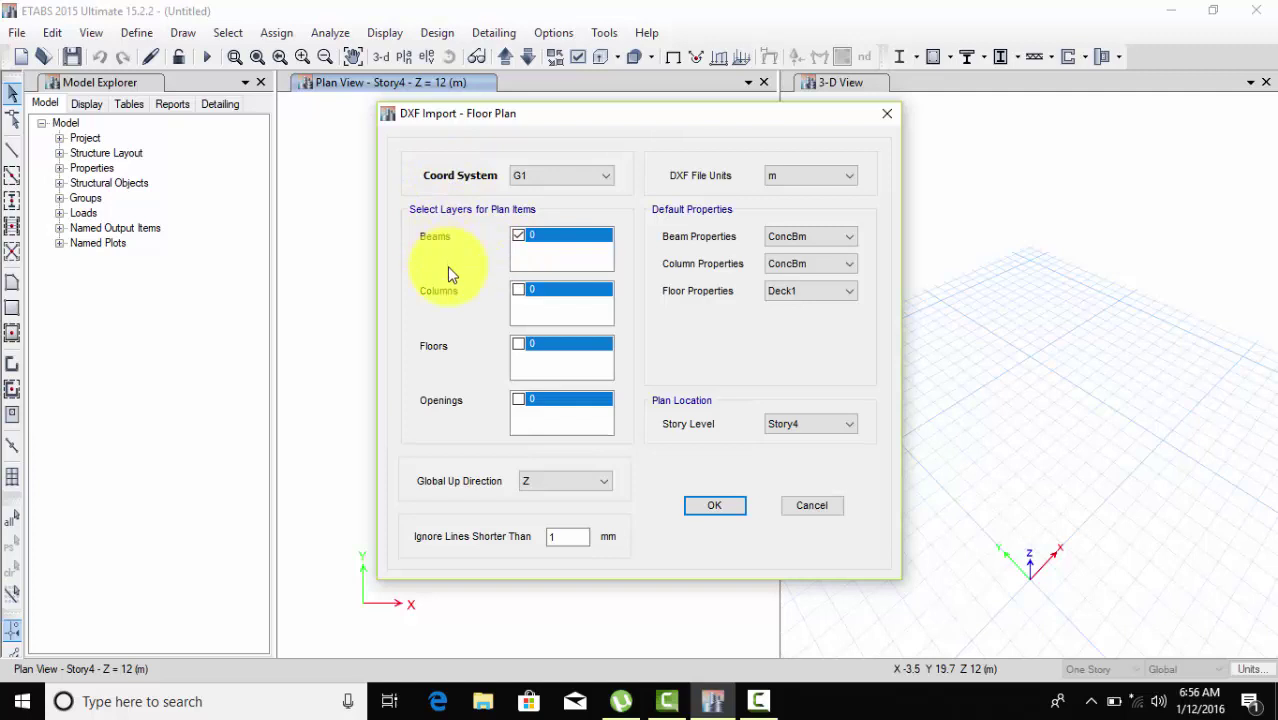
pyautogui.click(518, 236)
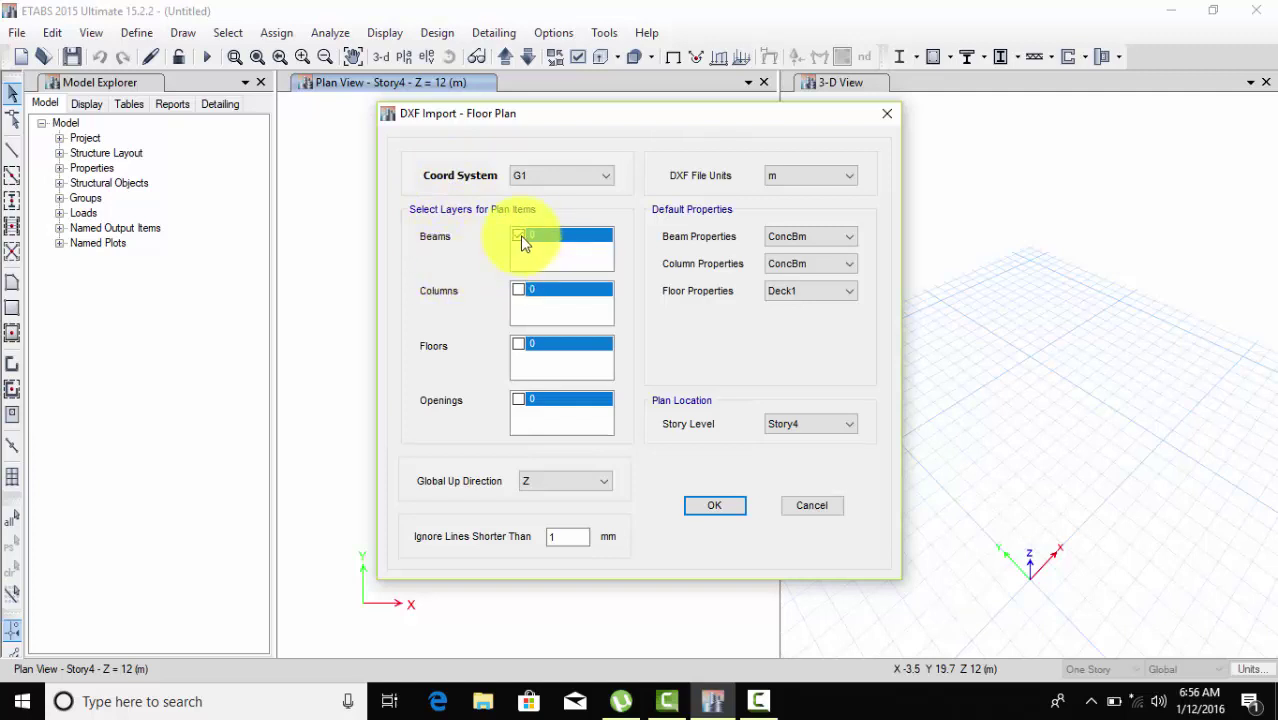
pyautogui.click(519, 236)
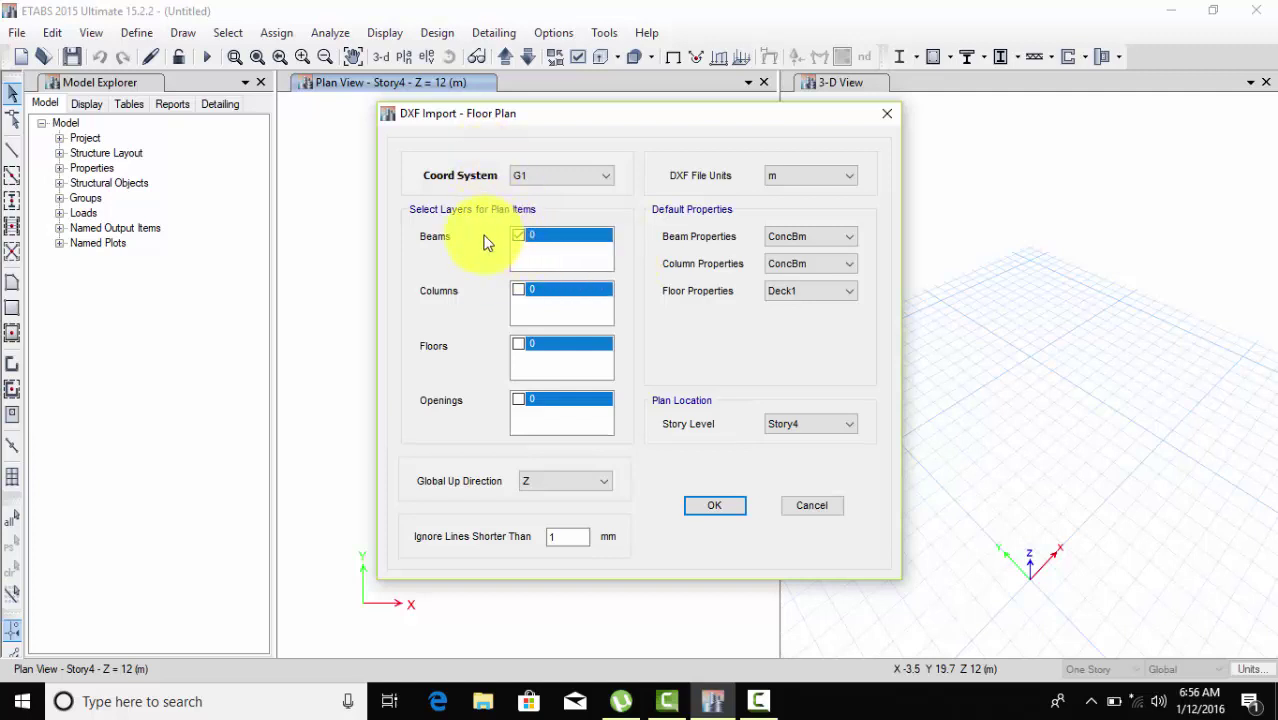
pyautogui.click(725, 510)
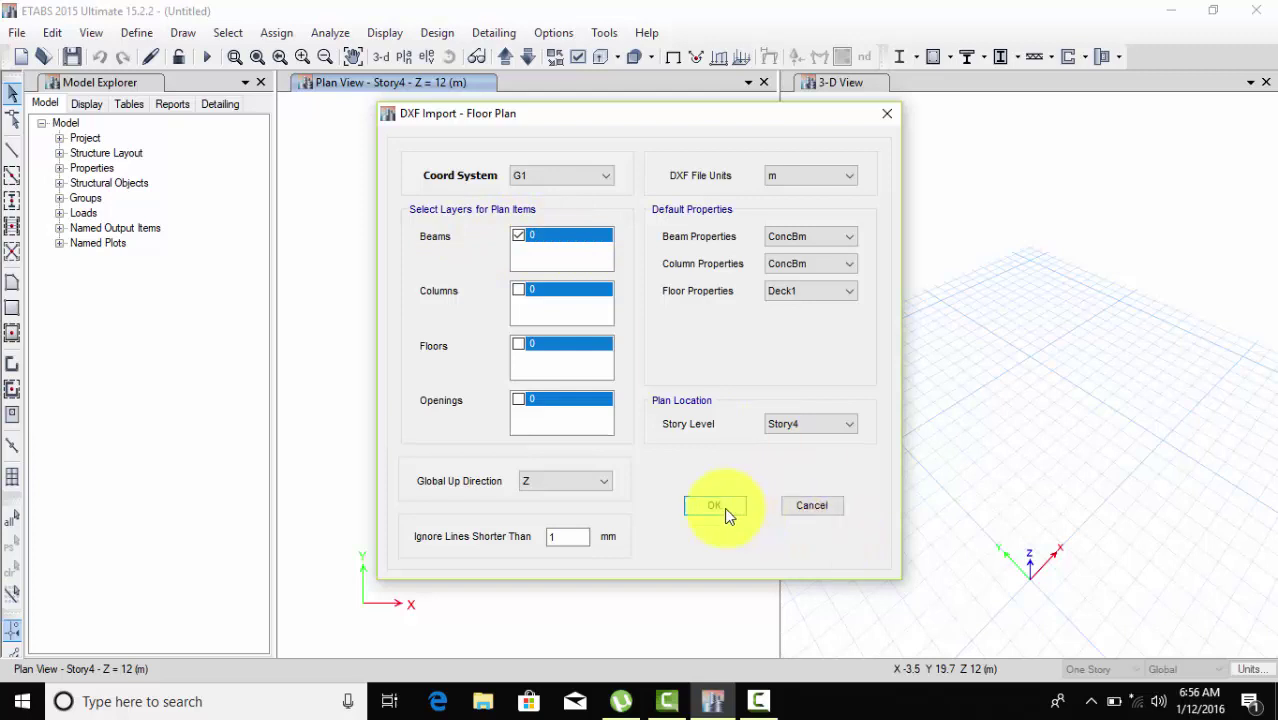
pyautogui.click(810, 430)
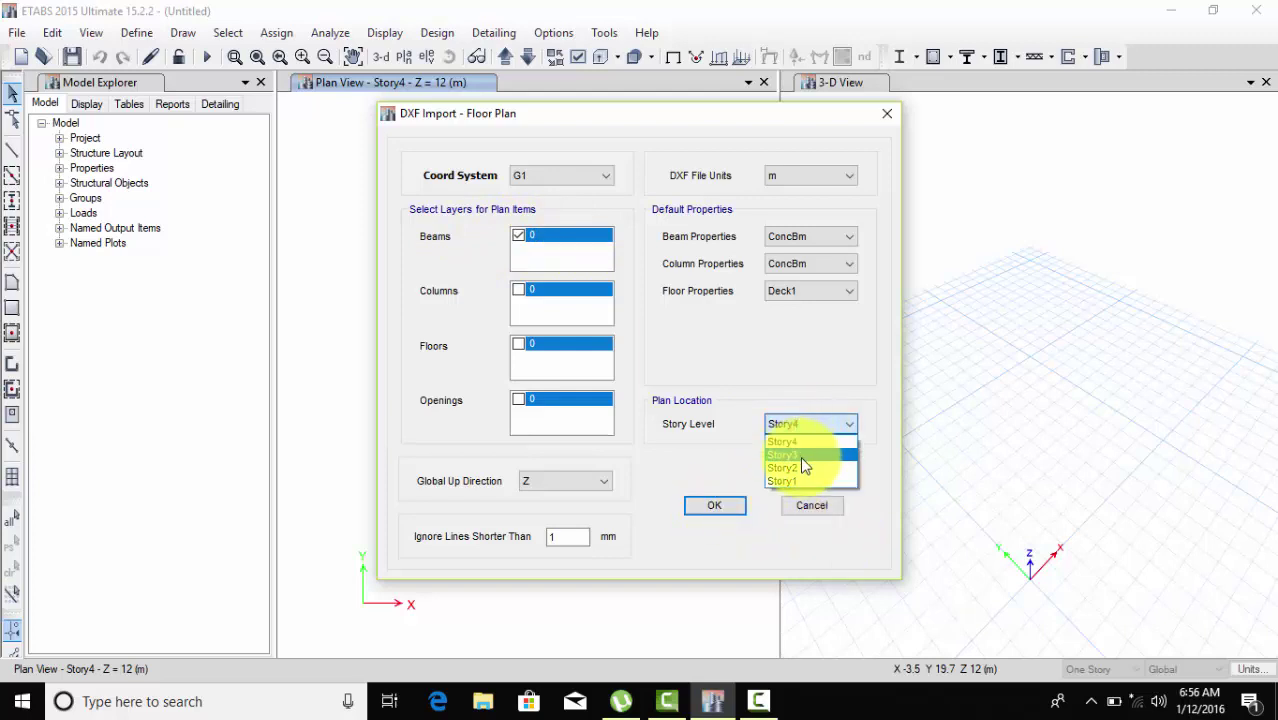
pyautogui.click(797, 480)
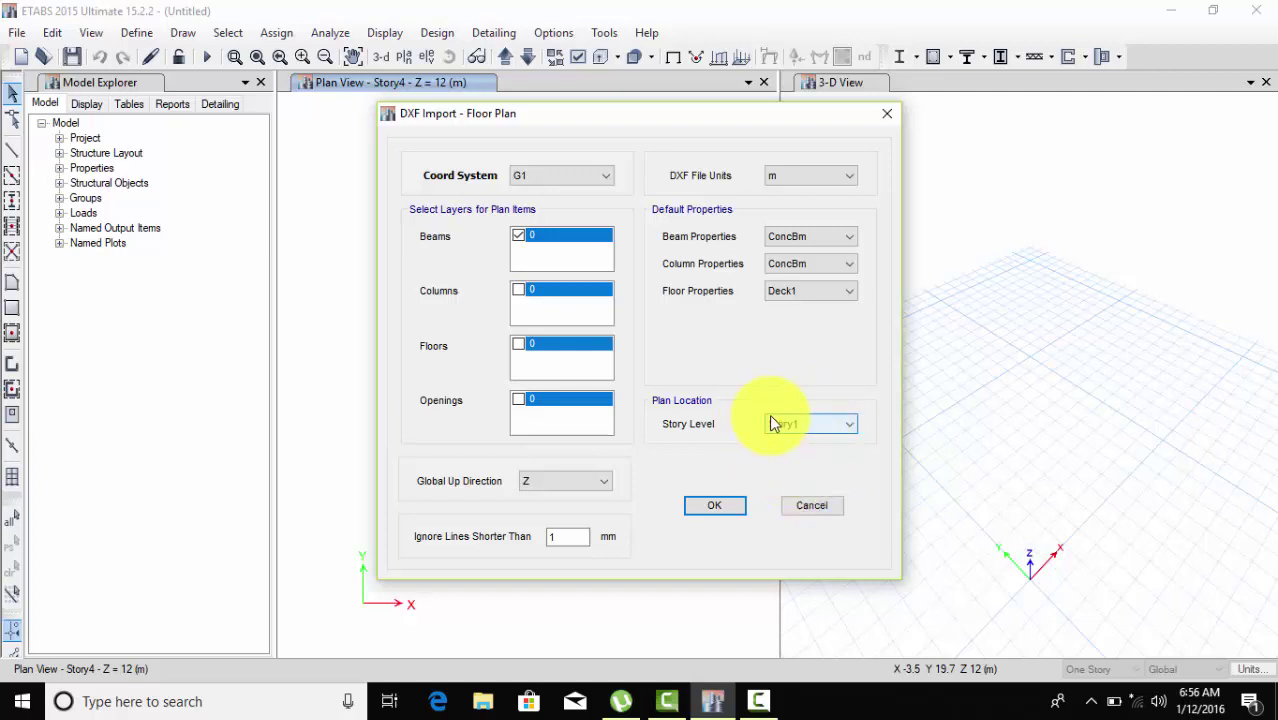
pyautogui.click(728, 500)
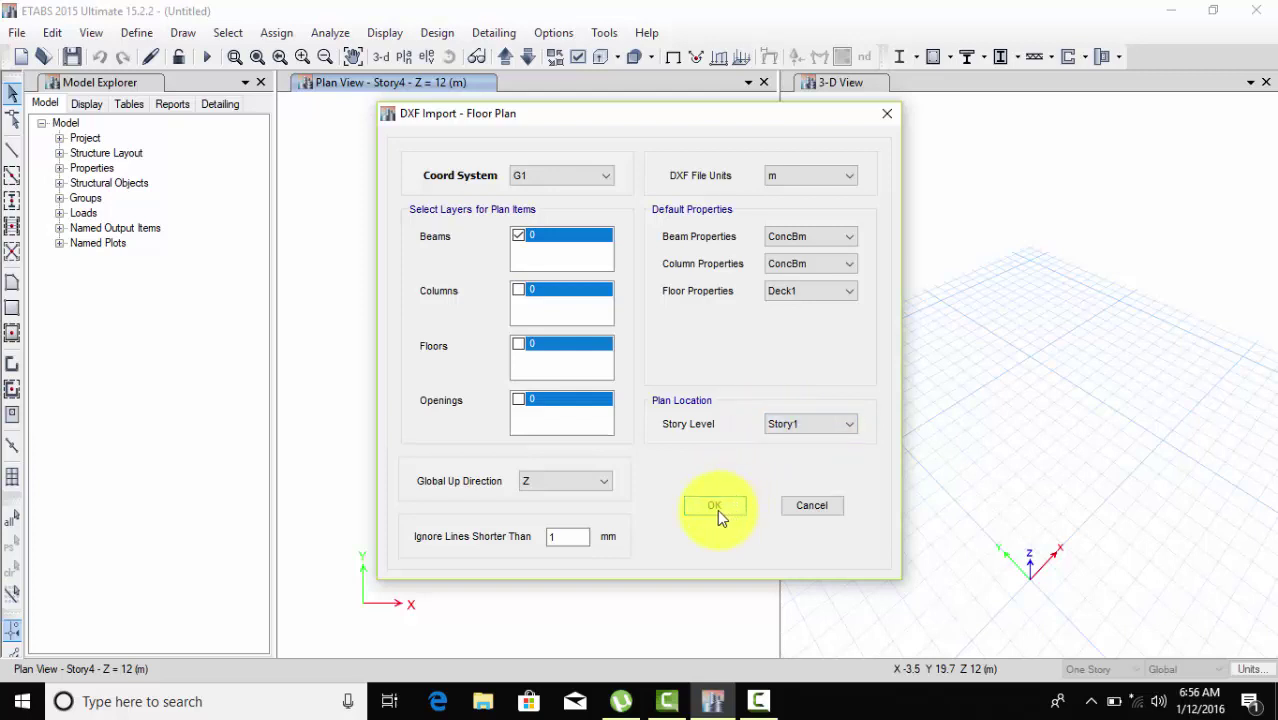
pyautogui.click(713, 503)
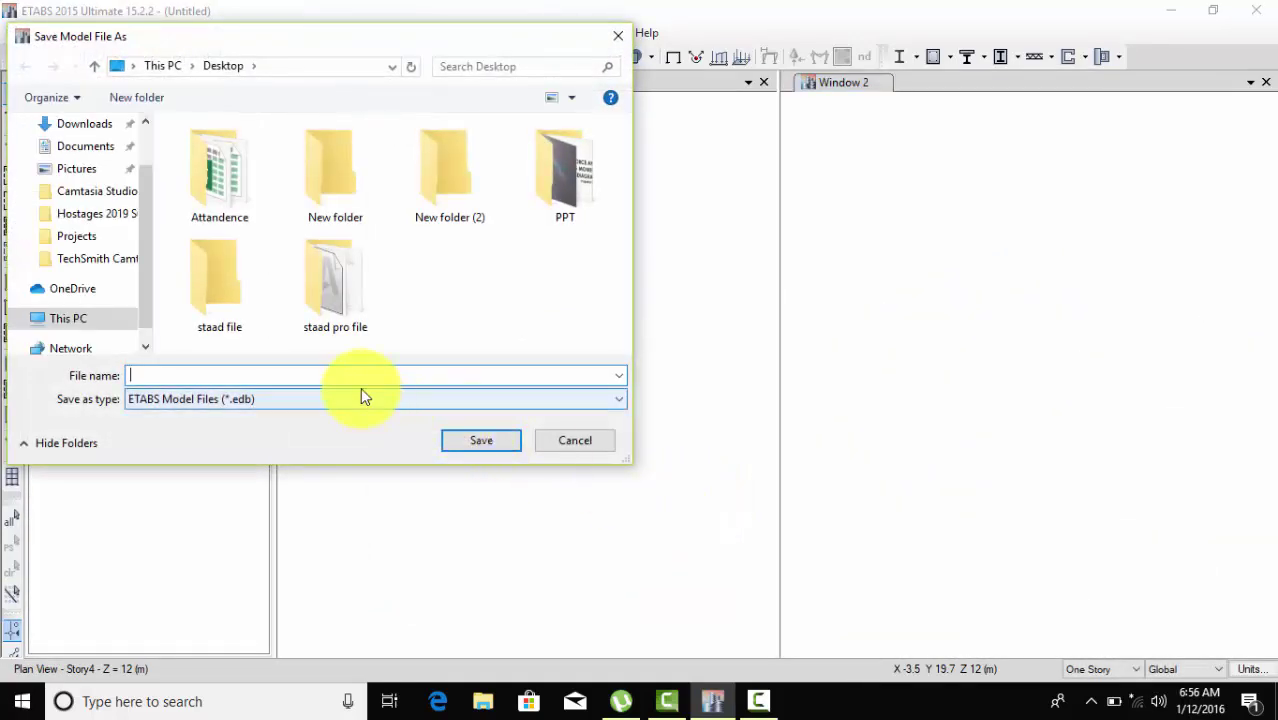
# Save the model as erty in the staad pro file folder on the Desktop.
pyautogui.doubleClick(345, 300)
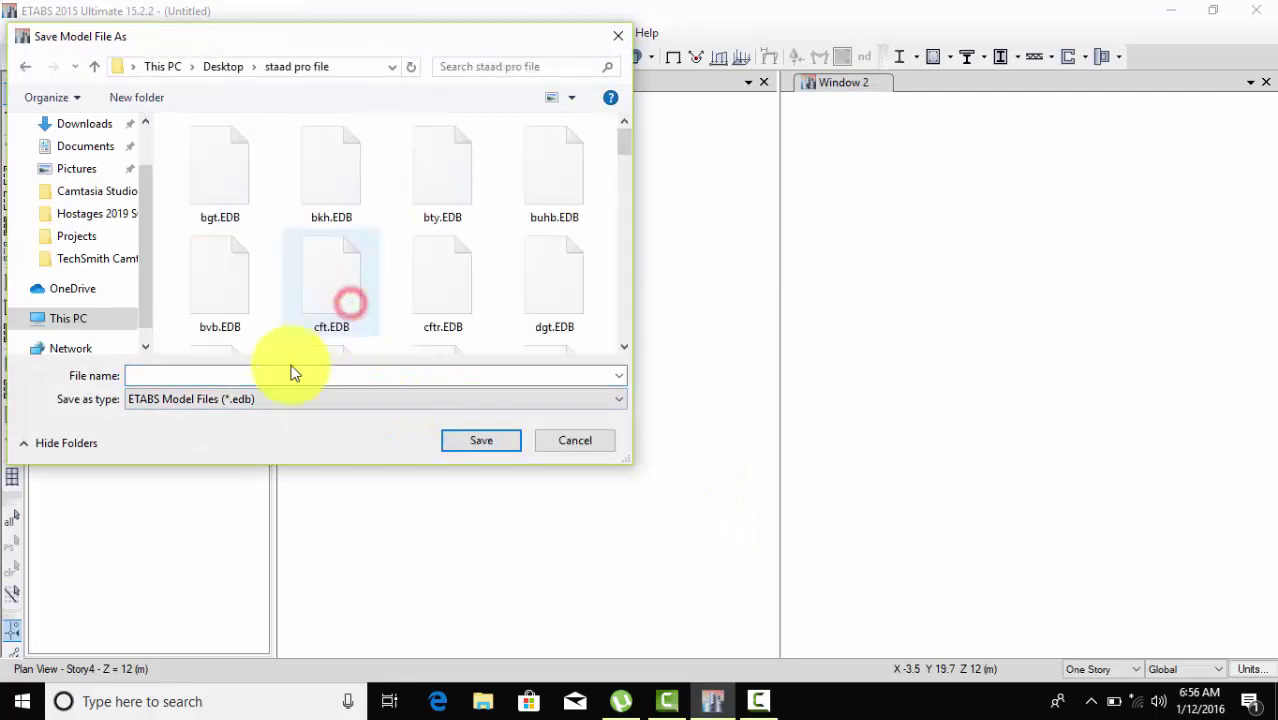
pyautogui.click(280, 376)
pyautogui.write('erty')
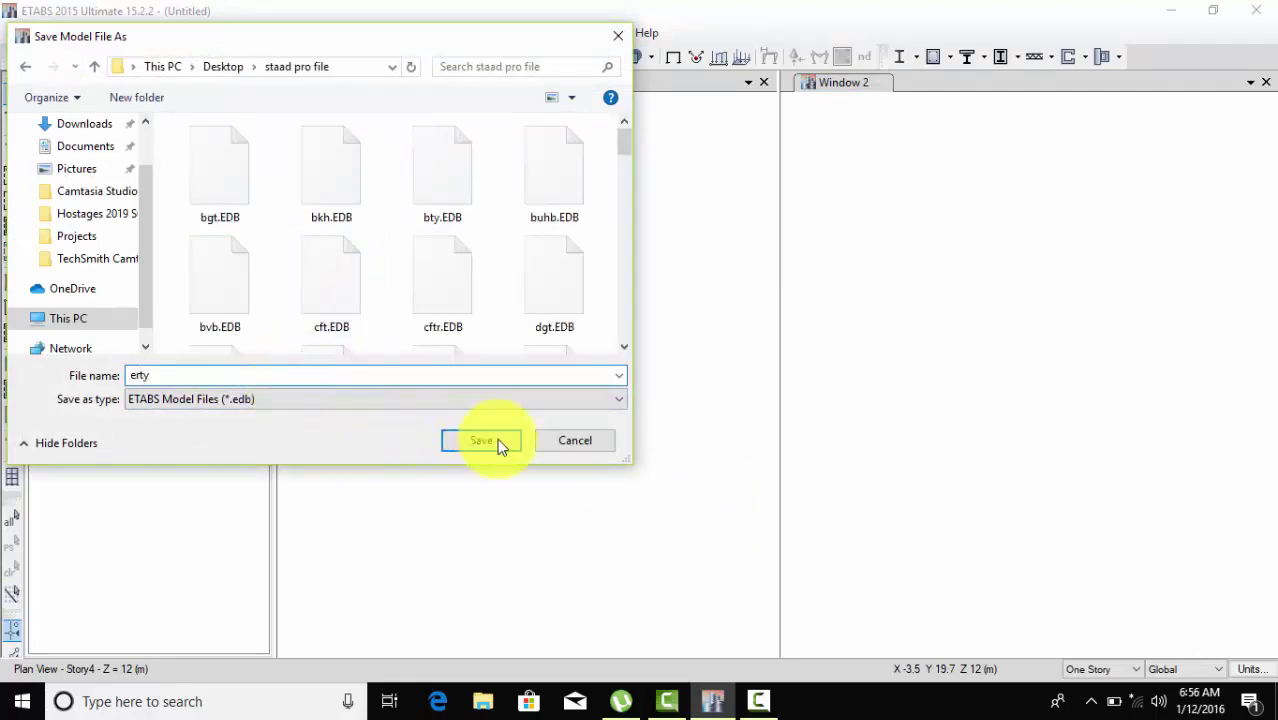
pyautogui.click(481, 441)
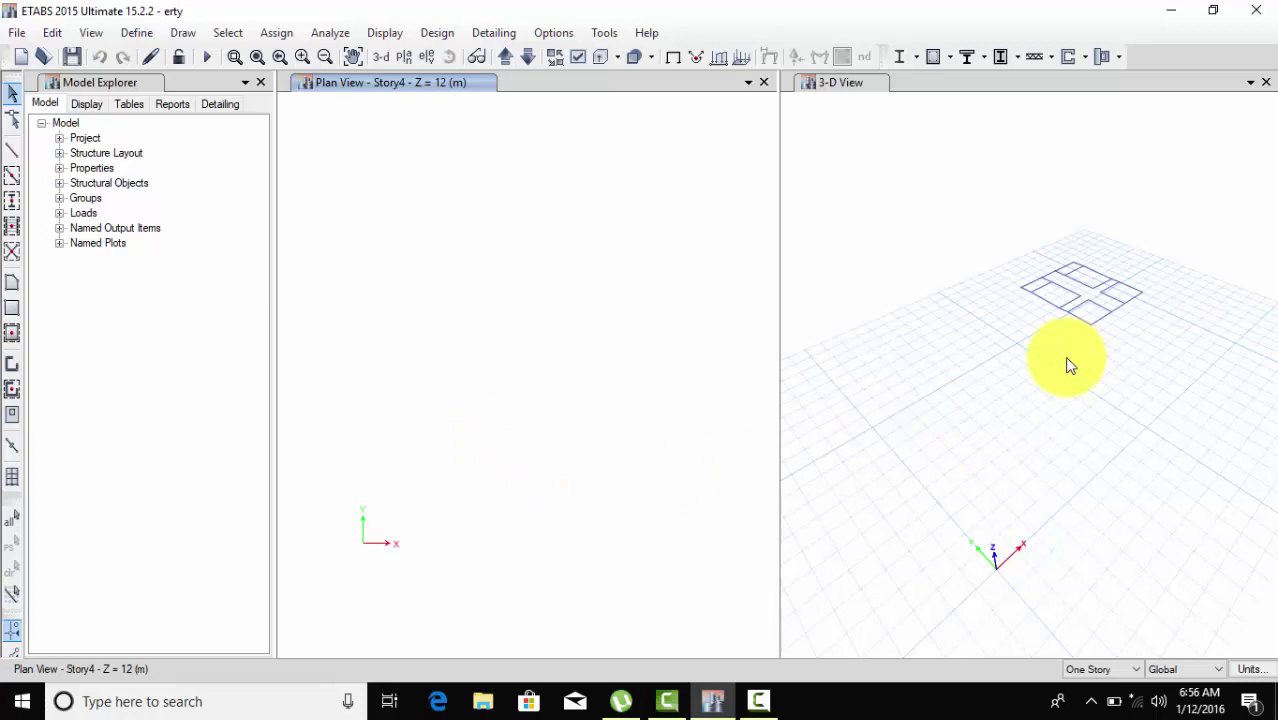
# Examine the imported floor plan in the 3-D view and check the Story4 plan view for it.
pyautogui.scroll(-5, 998, 411)
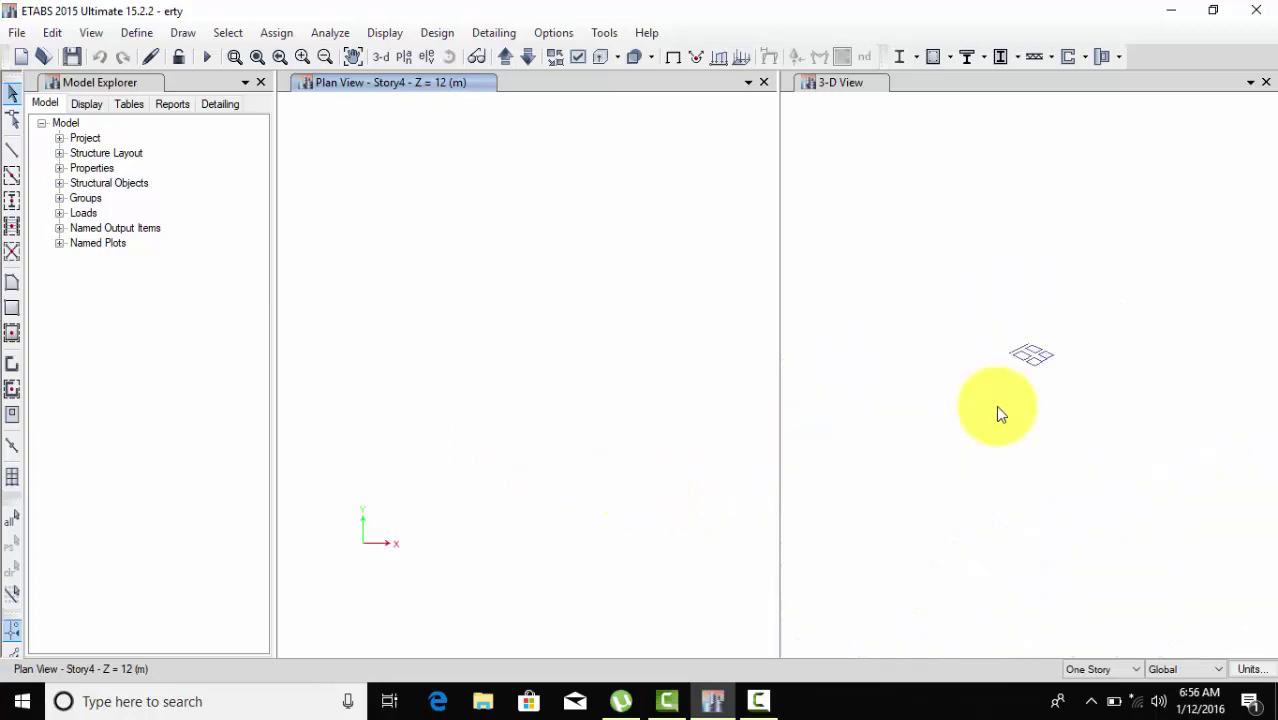
pyautogui.middleClick(1004, 432)
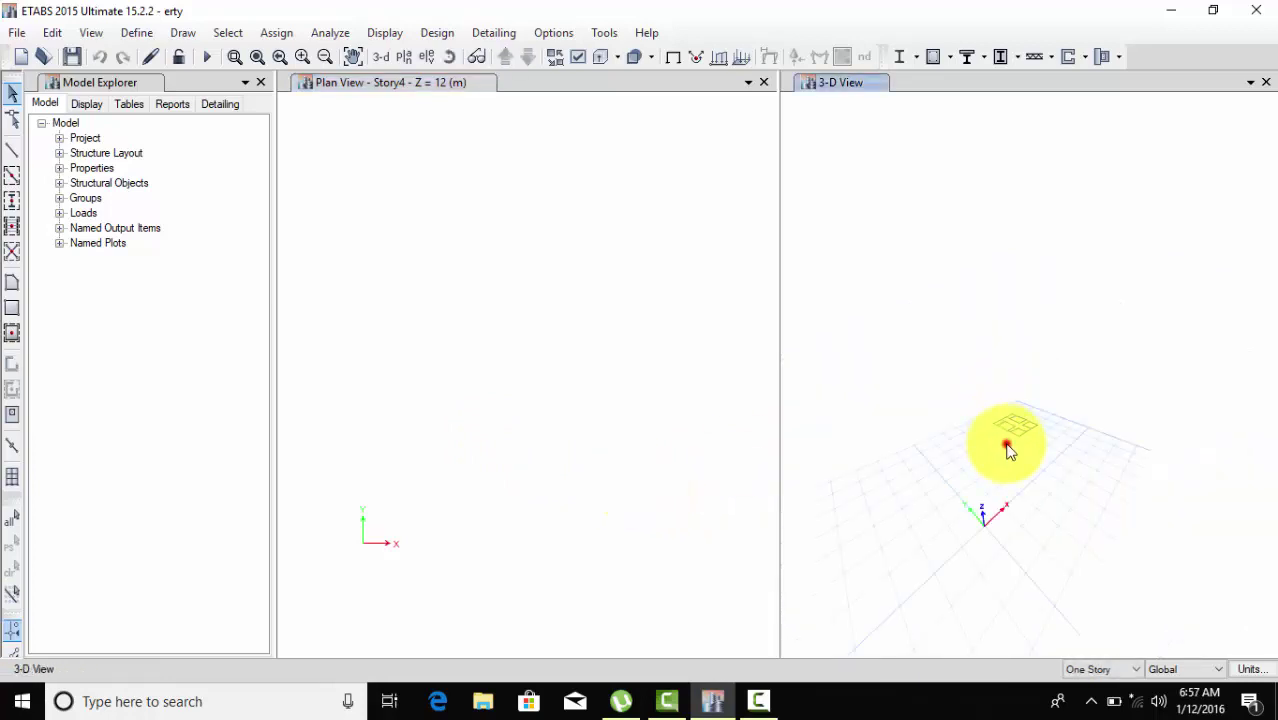
pyautogui.click(1007, 448)
pyautogui.scroll(5, 1024, 412)
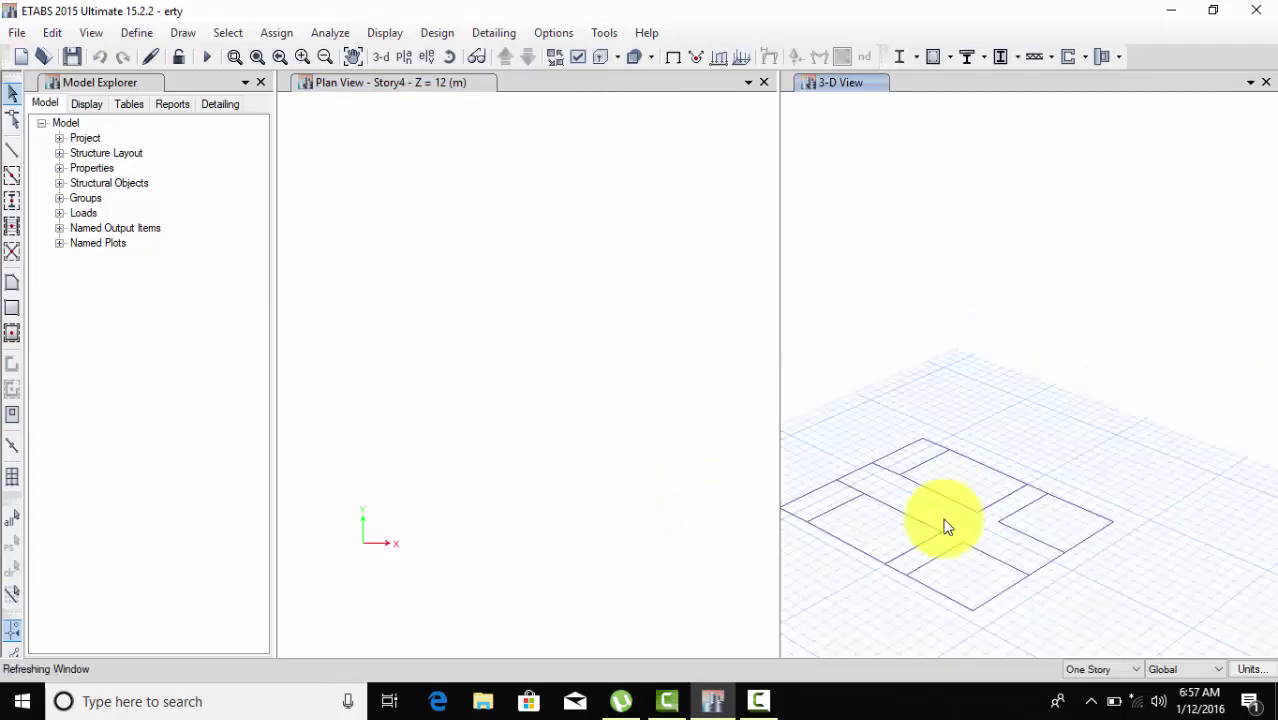
pyautogui.moveTo(965, 520); pyautogui.dragTo(990, 462, button='middle')
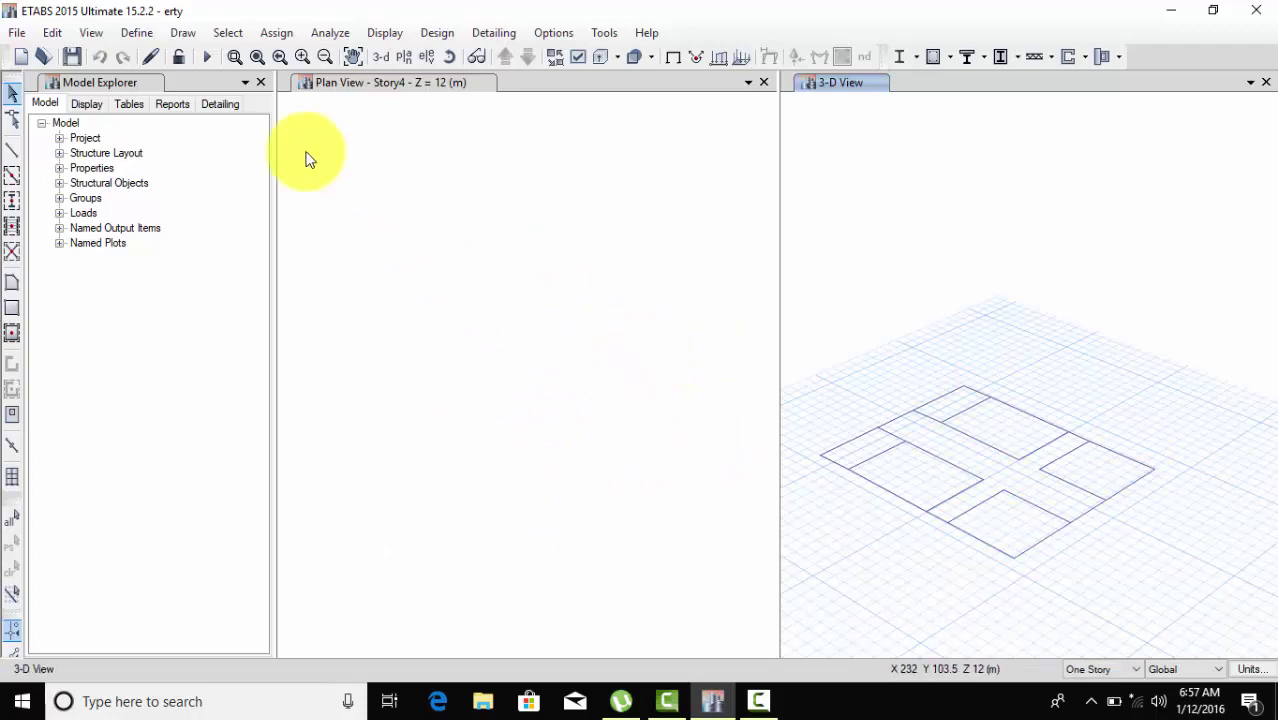
pyautogui.click(255, 57)
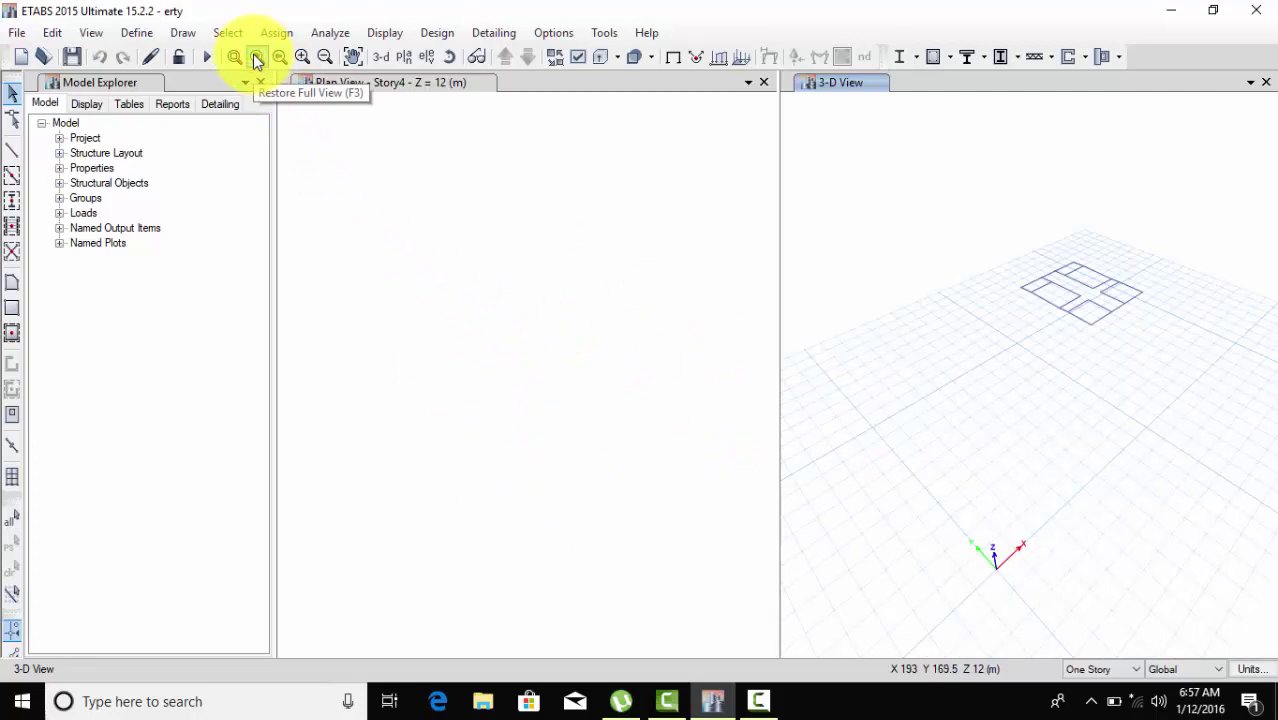
pyautogui.click(609, 346)
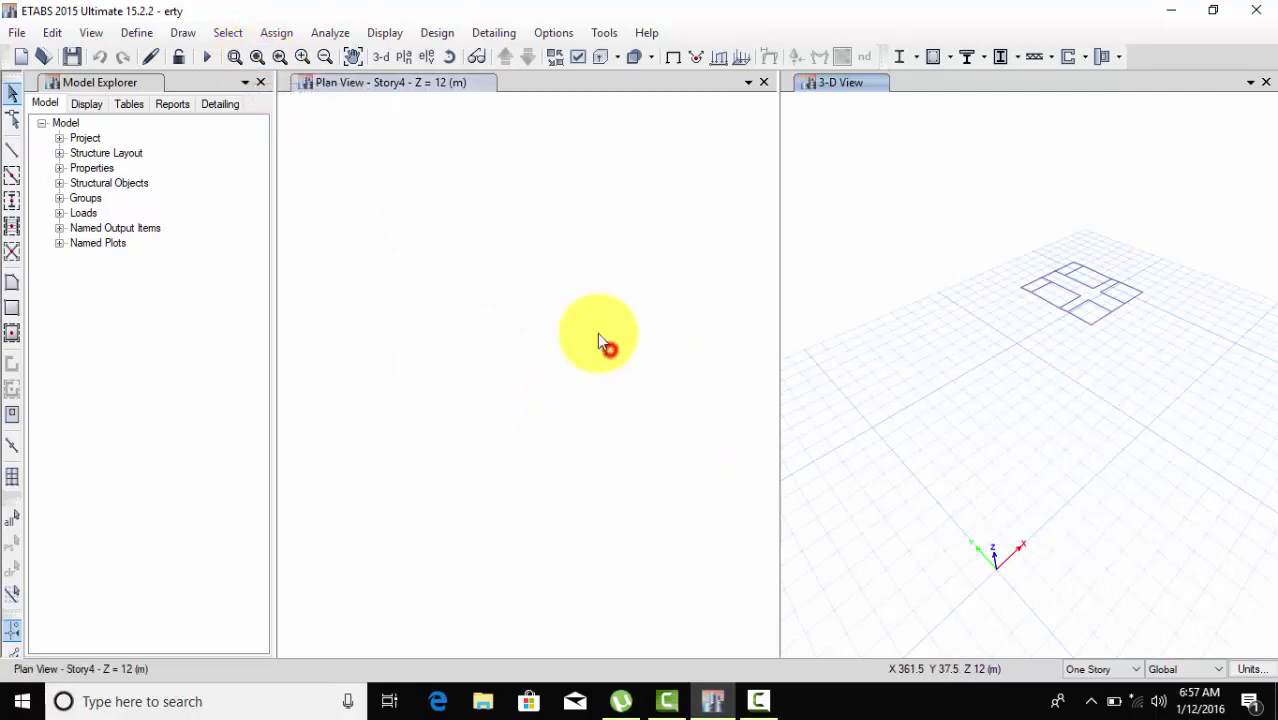
pyautogui.click(257, 57)
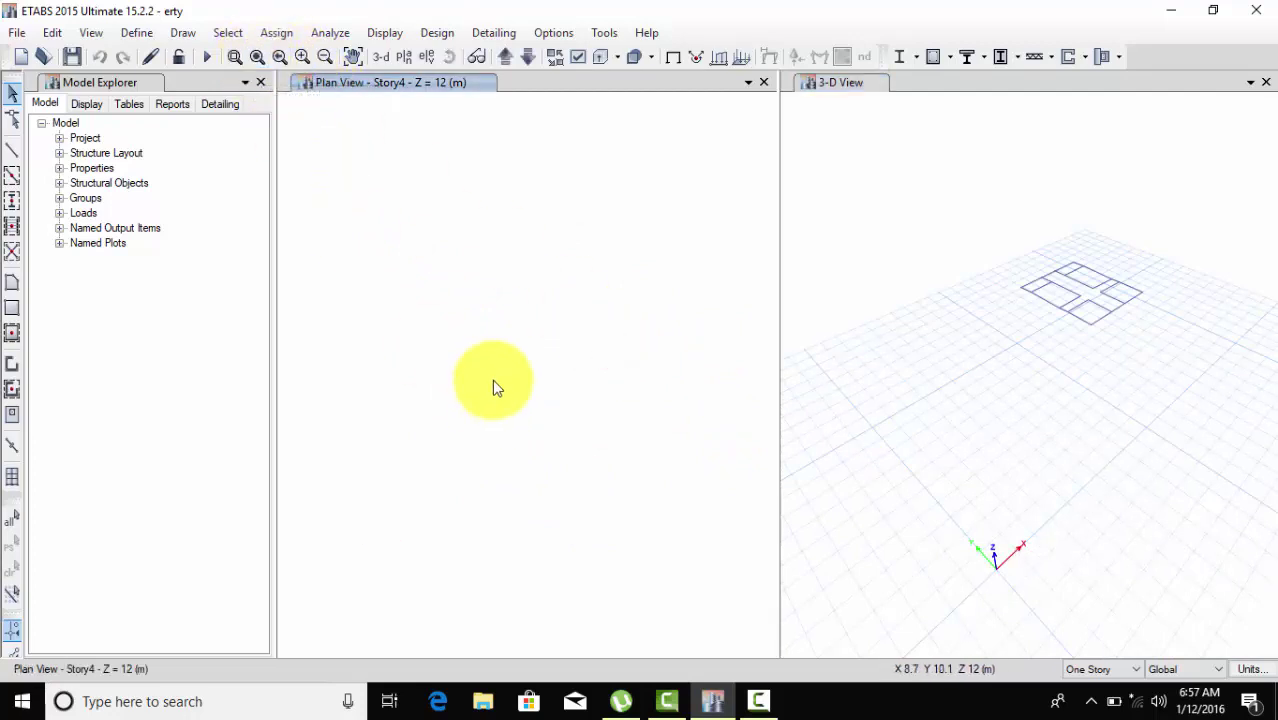
pyautogui.moveTo(462, 291); pyautogui.dragTo(790, 640)
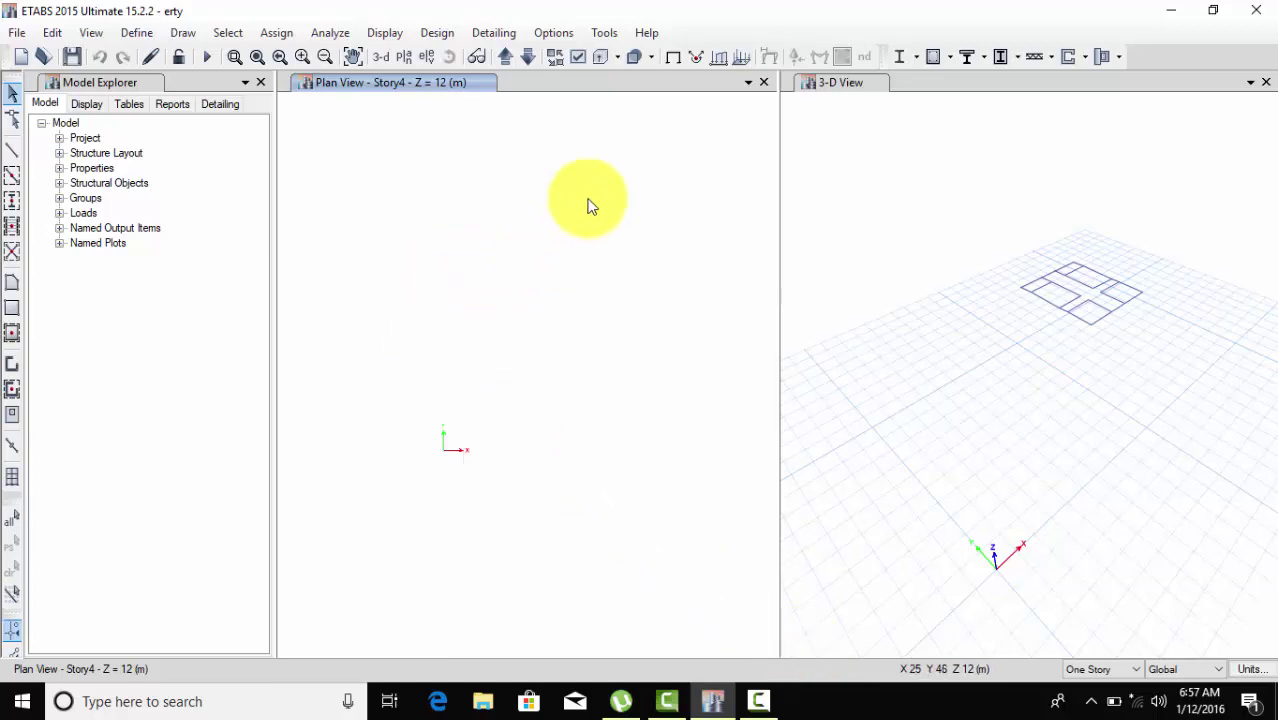
pyautogui.moveTo(653, 197); pyautogui.dragTo(394, 559)
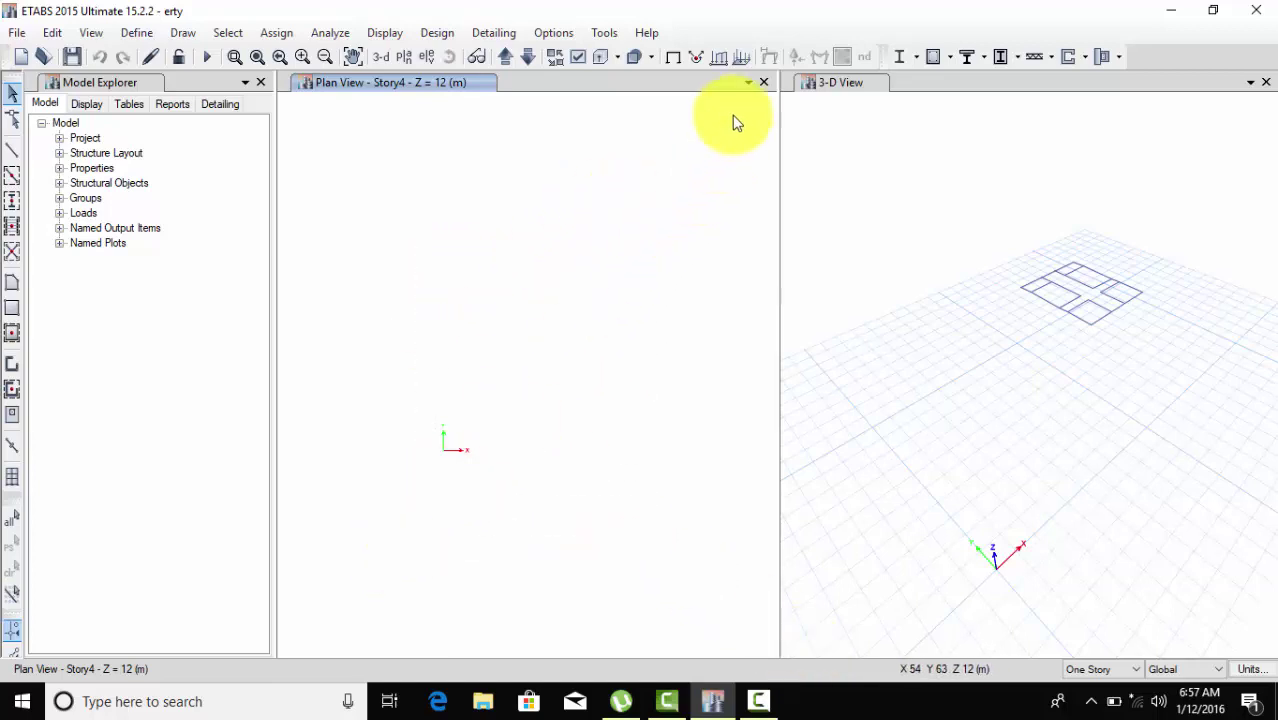
# Close the Story4 plan view and add a new window beside the 3-D view.
pyautogui.click(764, 82)
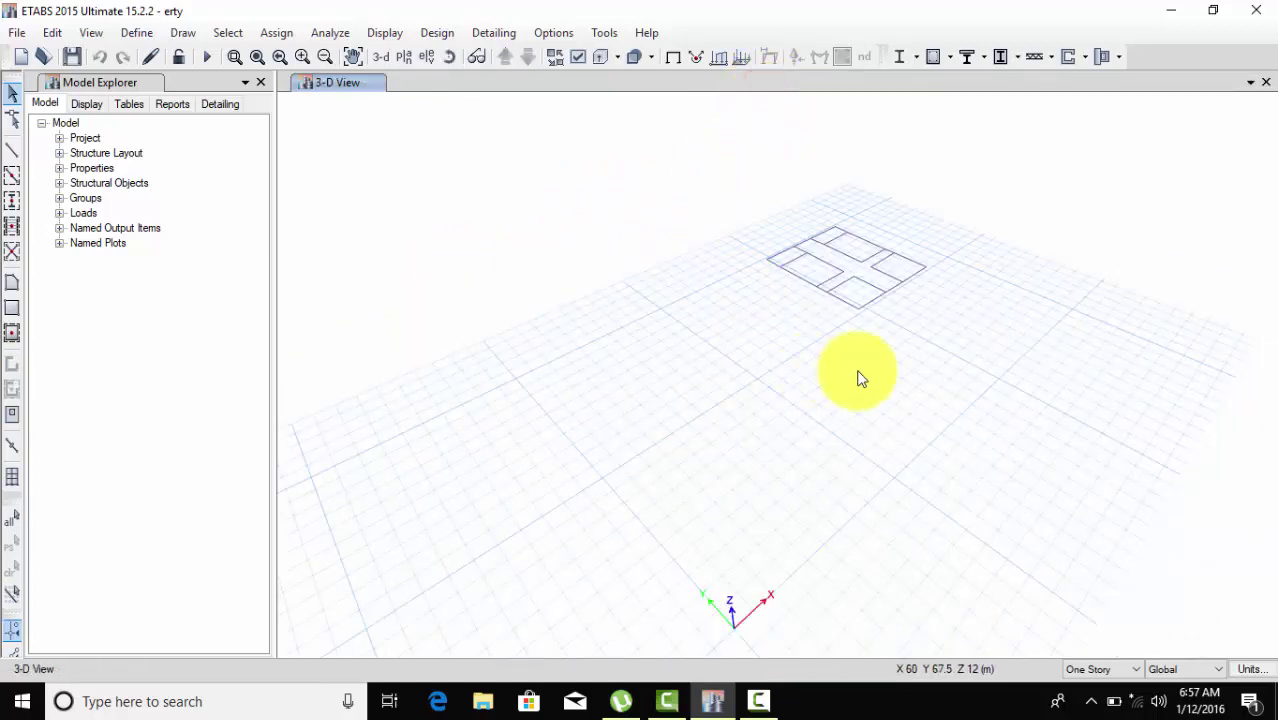
pyautogui.click(1250, 83)
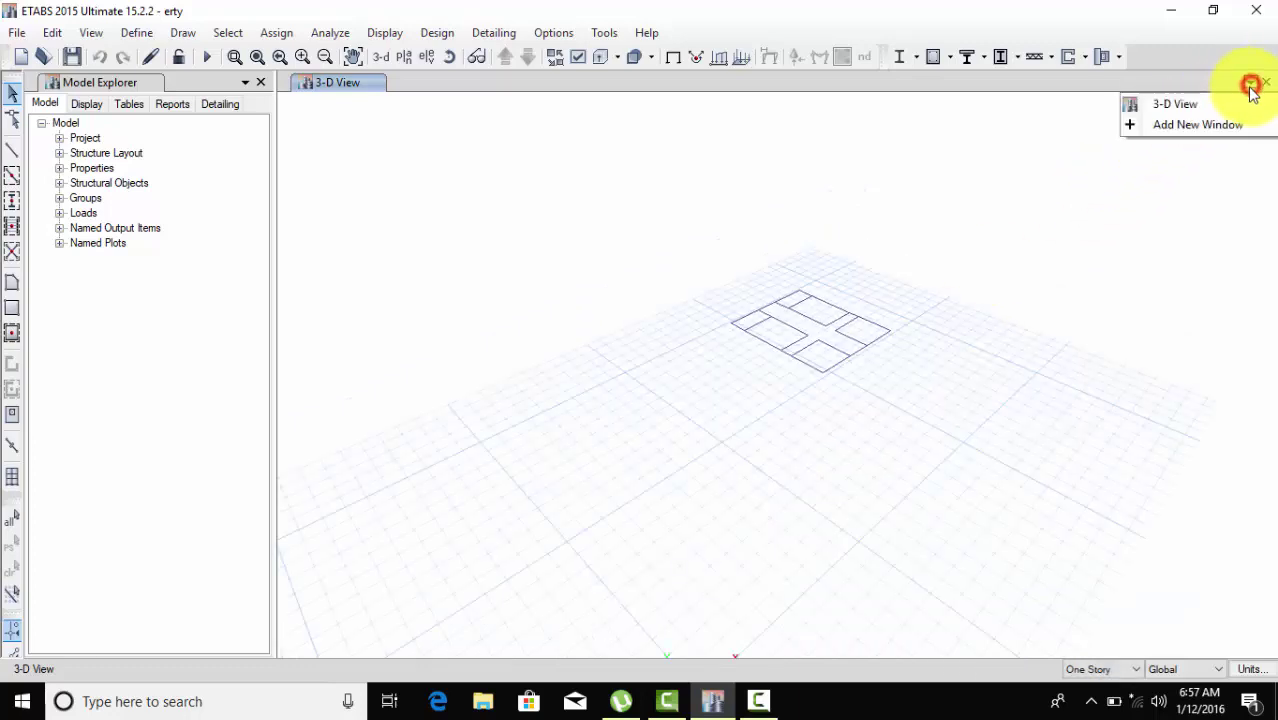
pyautogui.click(1213, 125)
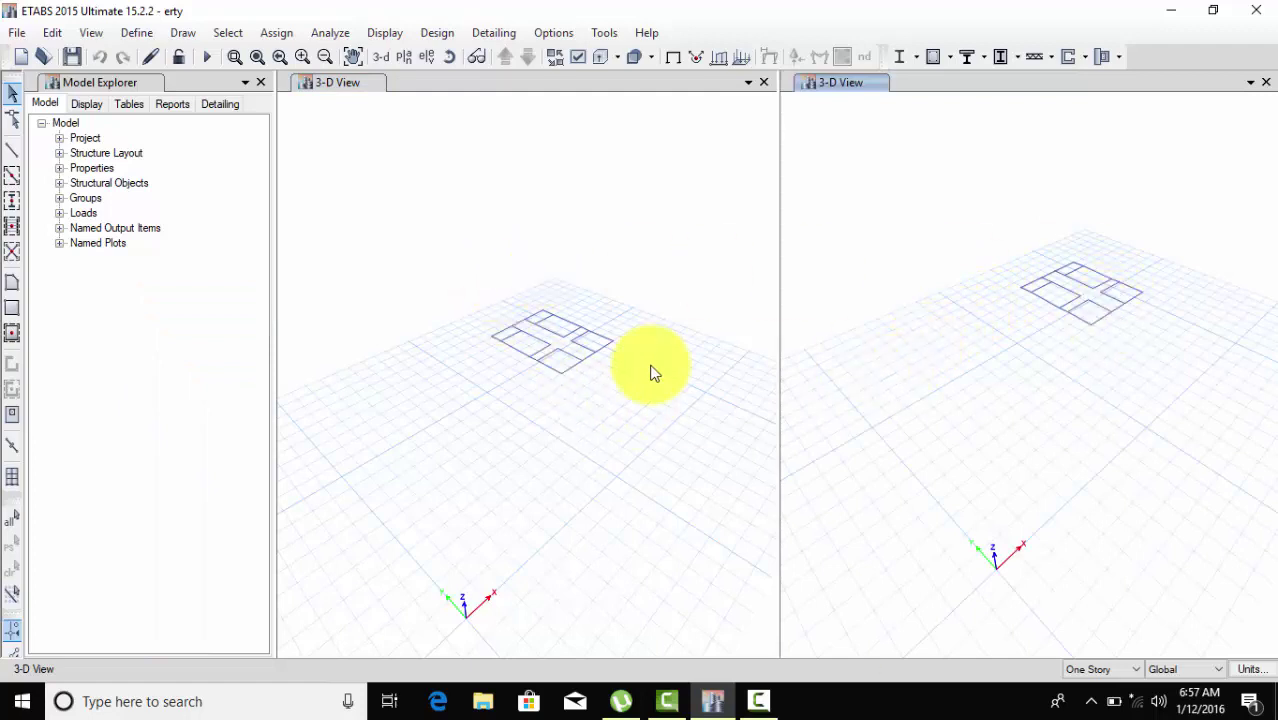
# Switch one of the two 3-D view windows to the Story1 plan view.
pyautogui.moveTo(650, 373); pyautogui.dragTo(650, 417, button='middle')
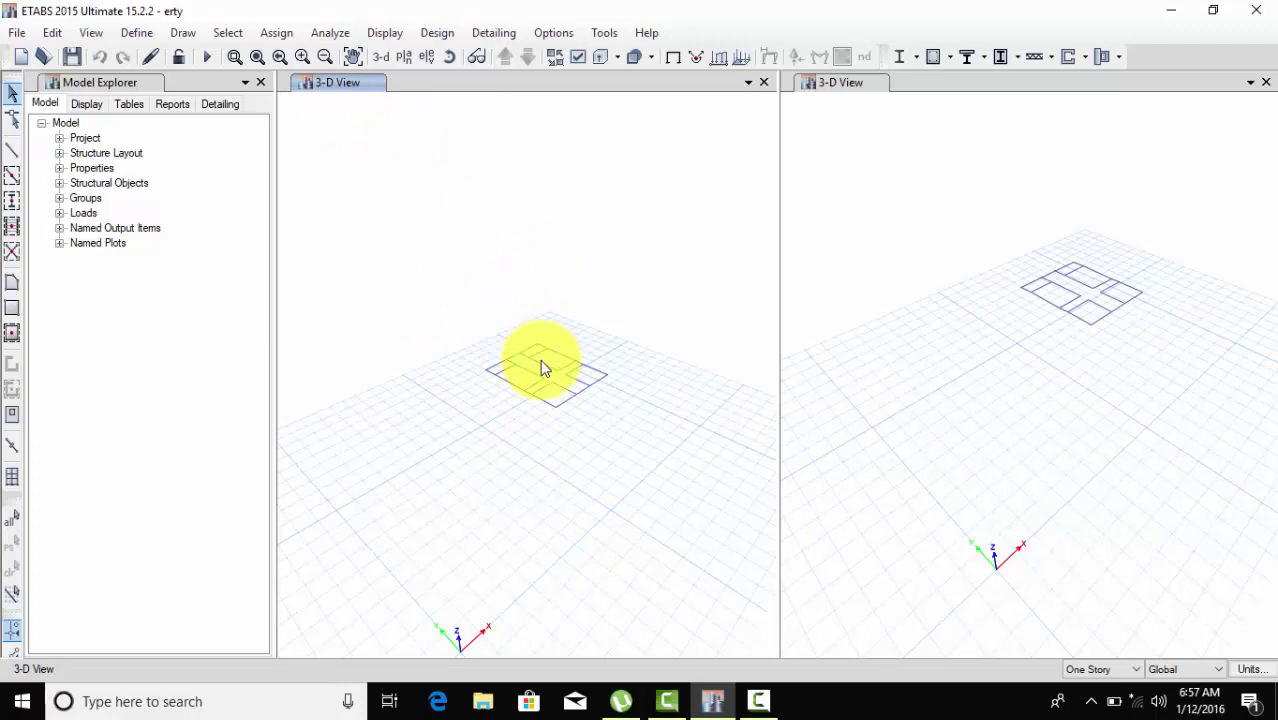
pyautogui.click(406, 60)
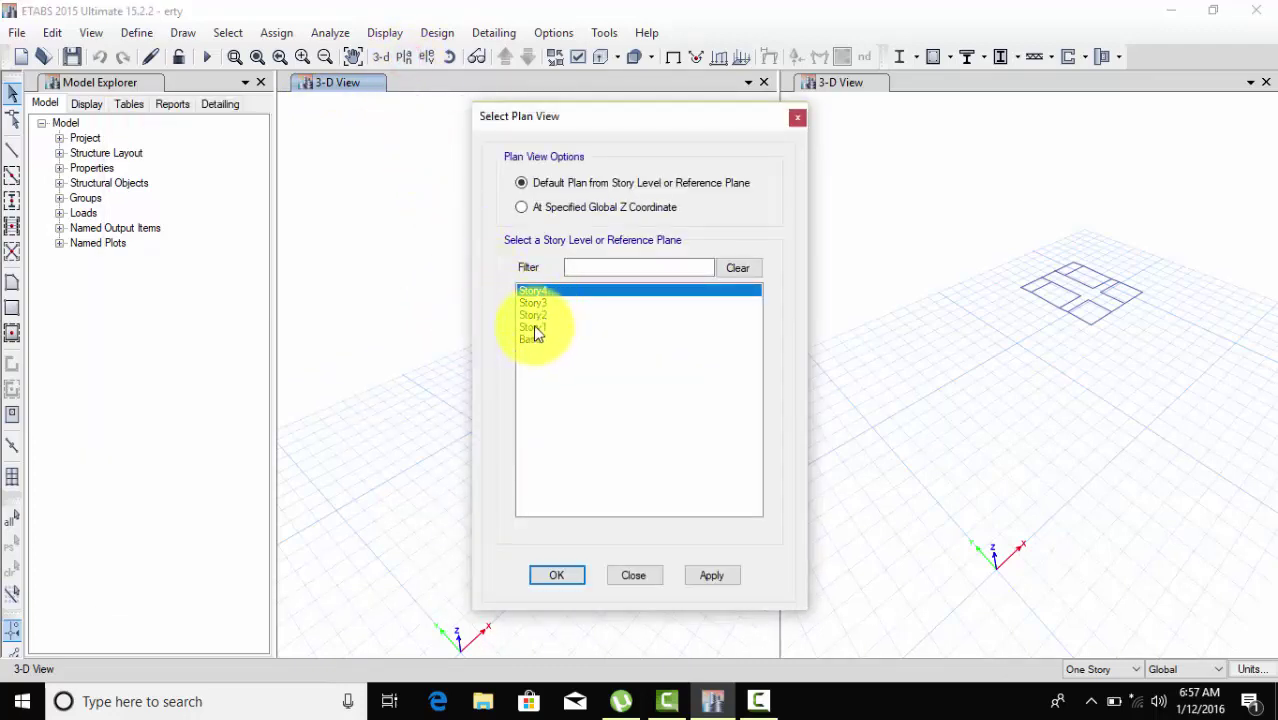
pyautogui.click(532, 328)
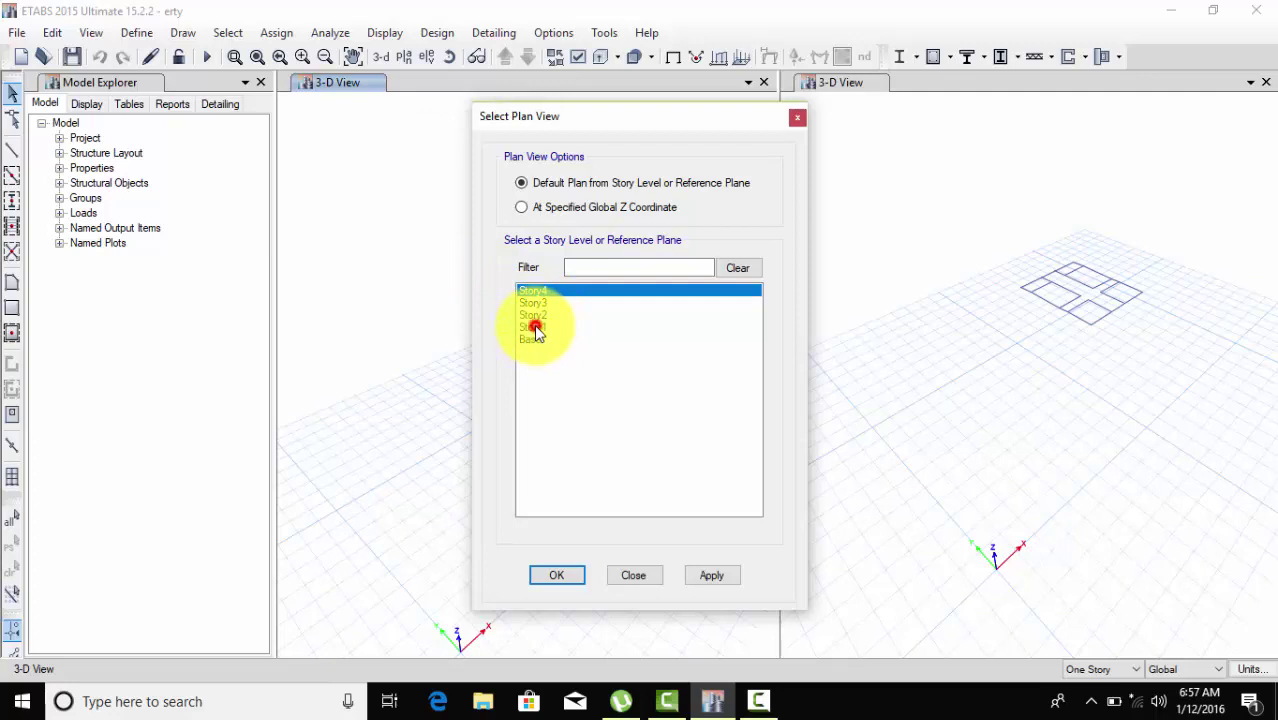
pyautogui.click(707, 575)
pyautogui.click(577, 572)
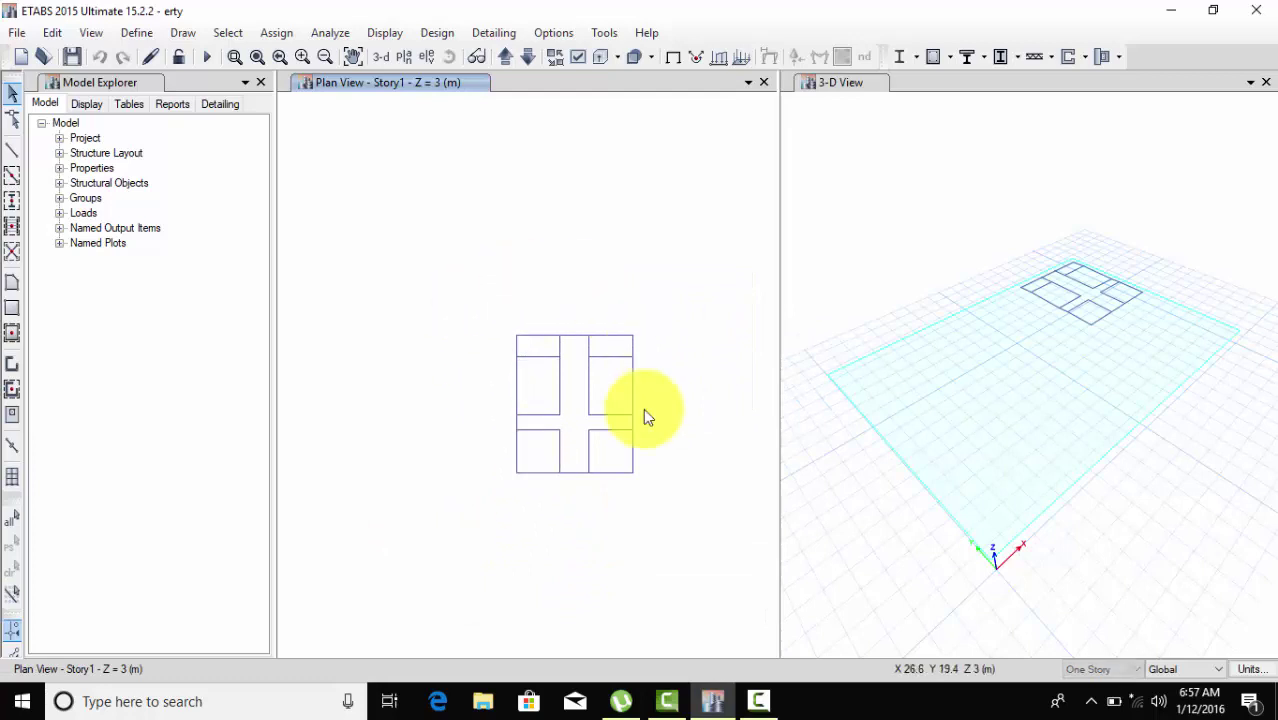
# Start defining a new material with region India and material type Concrete.
pyautogui.click(1004, 456)
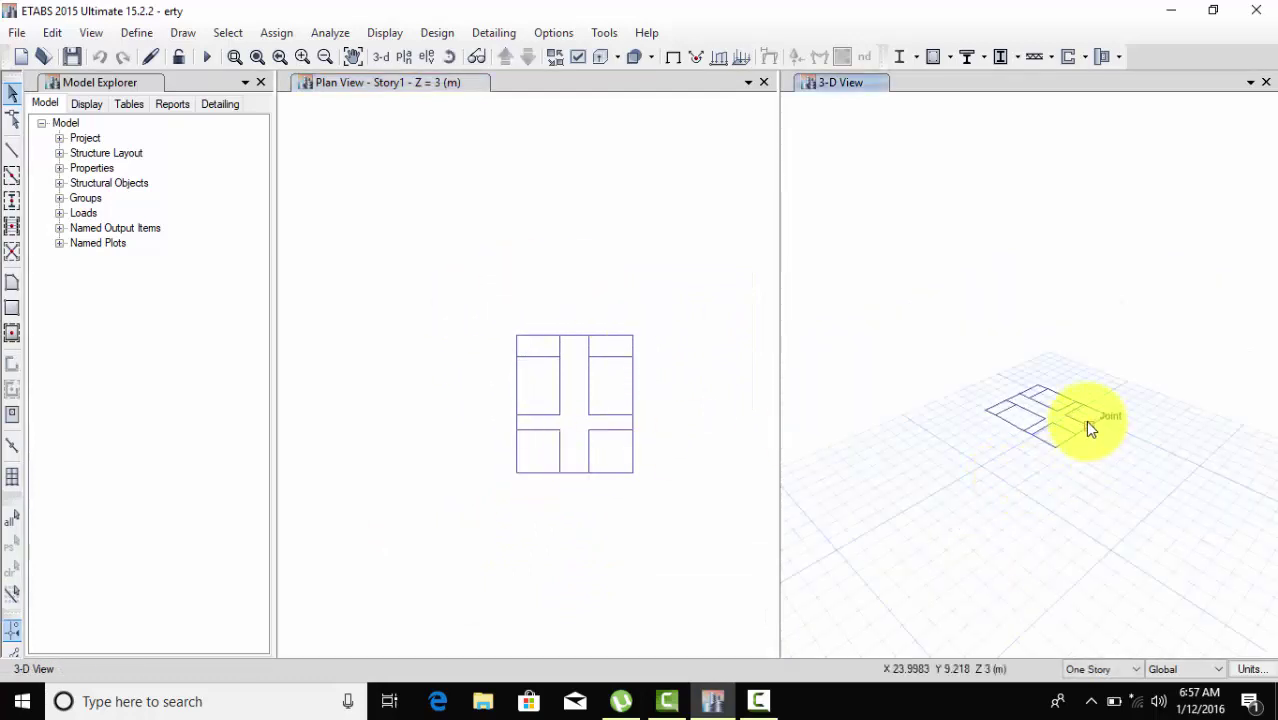
pyautogui.scroll(3, 1085, 420)
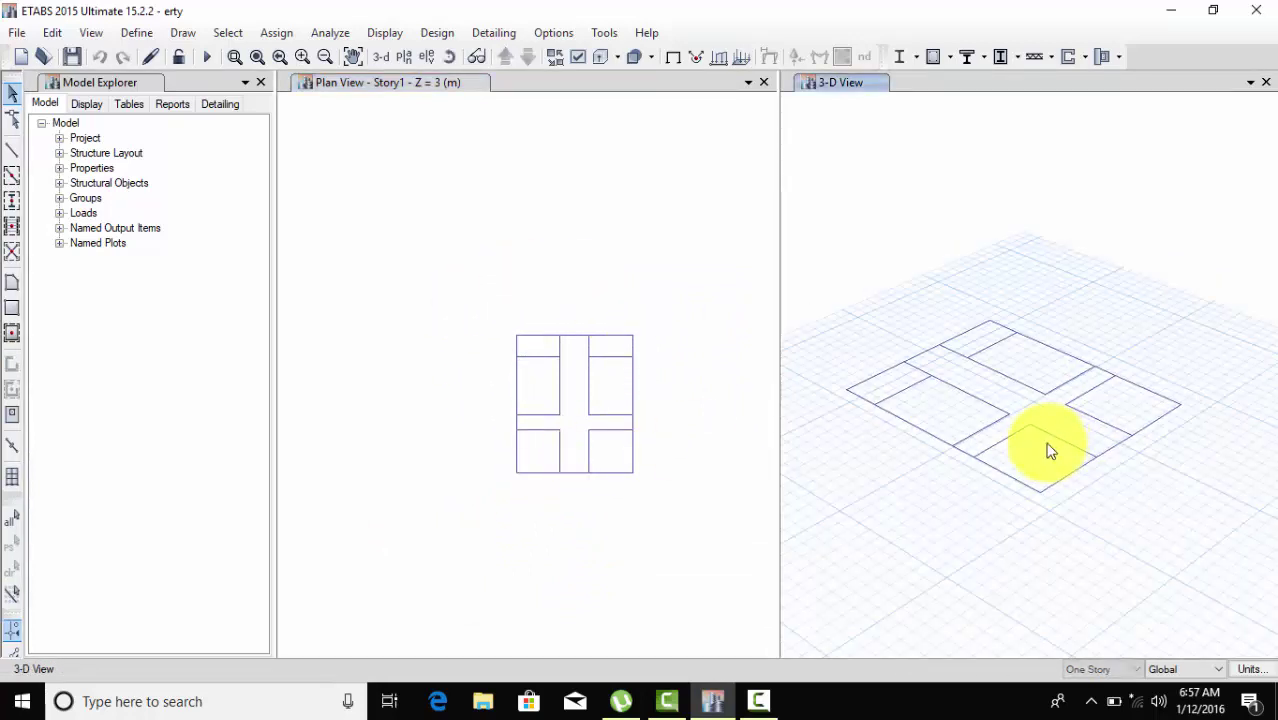
pyautogui.click(137, 33)
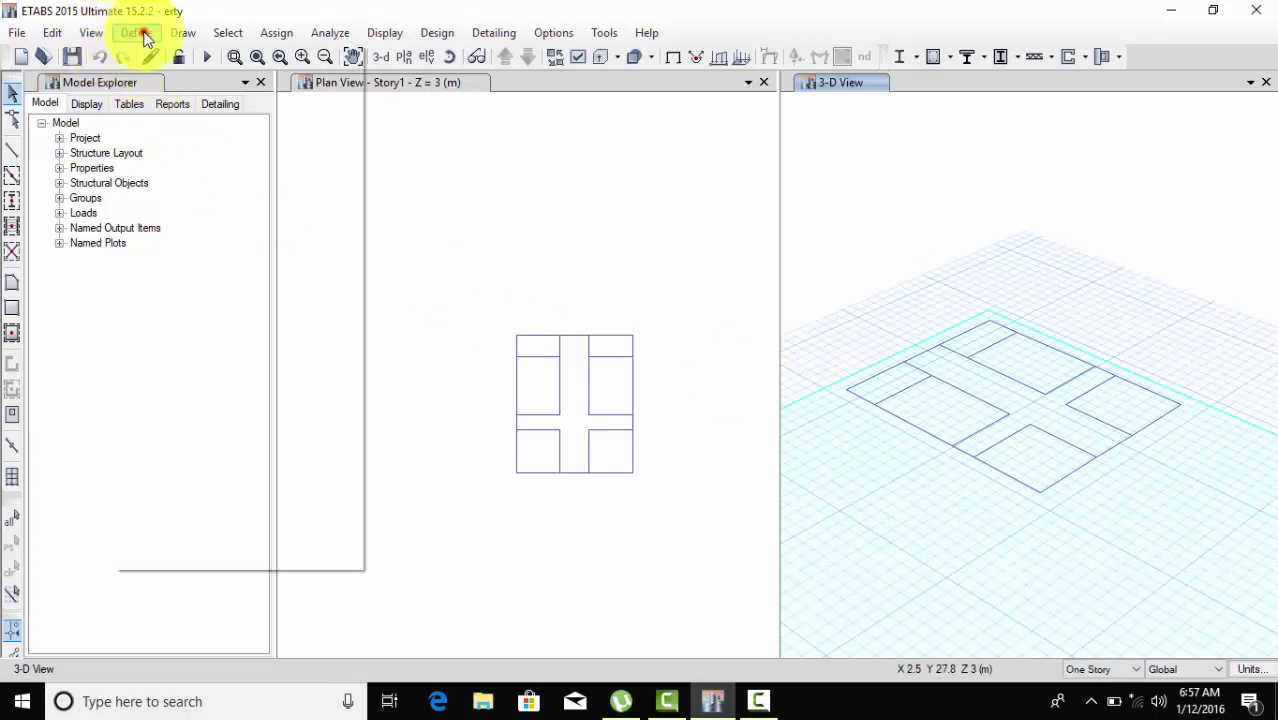
pyautogui.click(150, 57)
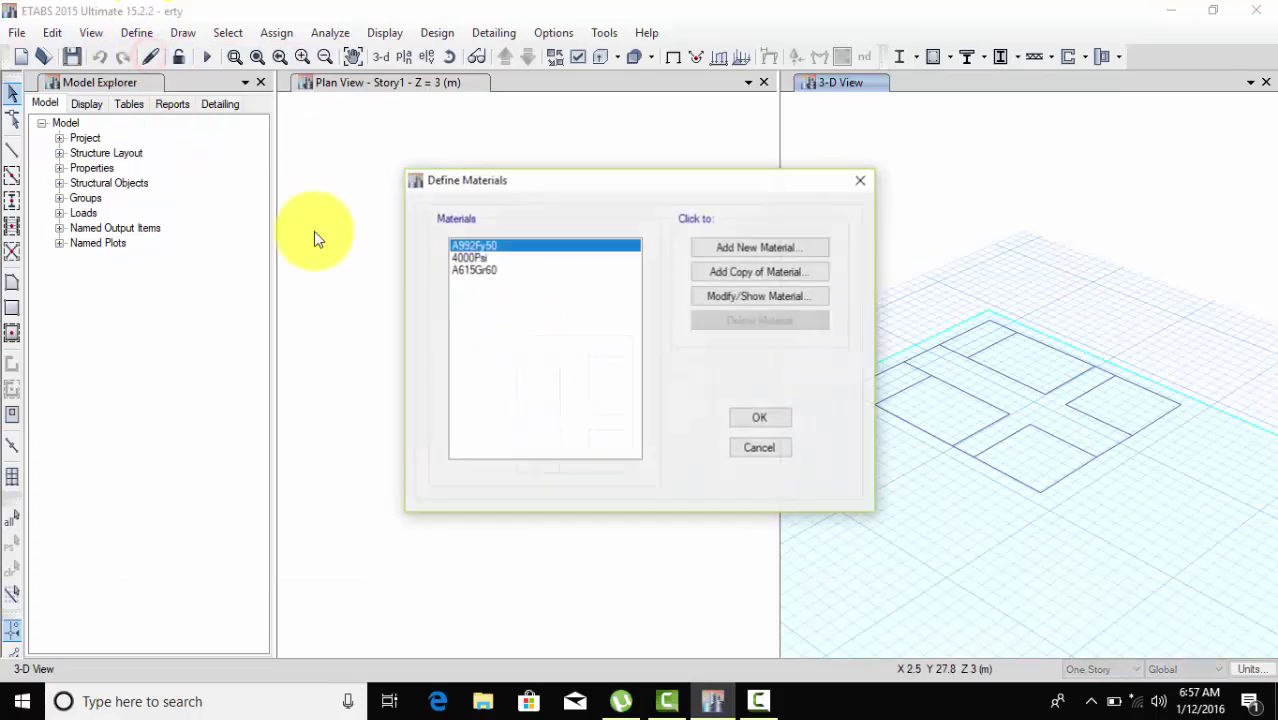
pyautogui.click(773, 244)
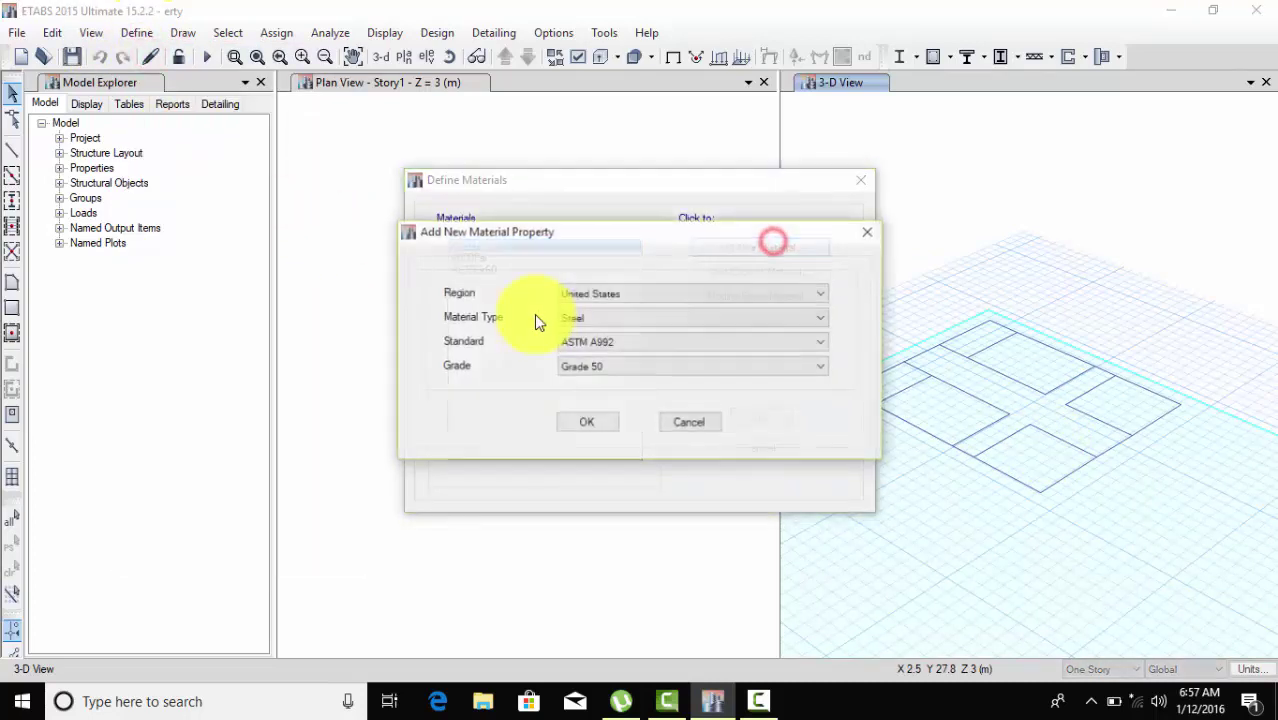
pyautogui.click(633, 291)
pyautogui.click(621, 342)
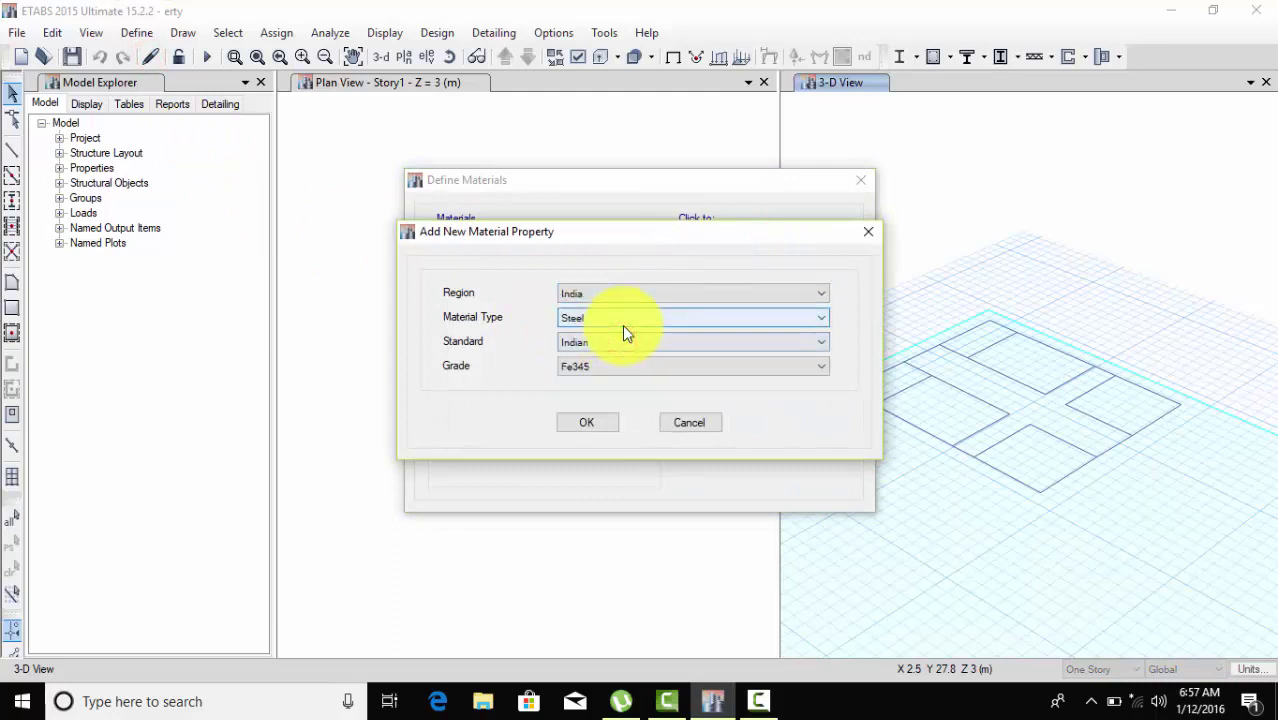
pyautogui.click(624, 320)
pyautogui.click(627, 347)
# Choose the Indian standard and grade M25 for the new concrete and add it with its default properties.
pyautogui.click(627, 342)
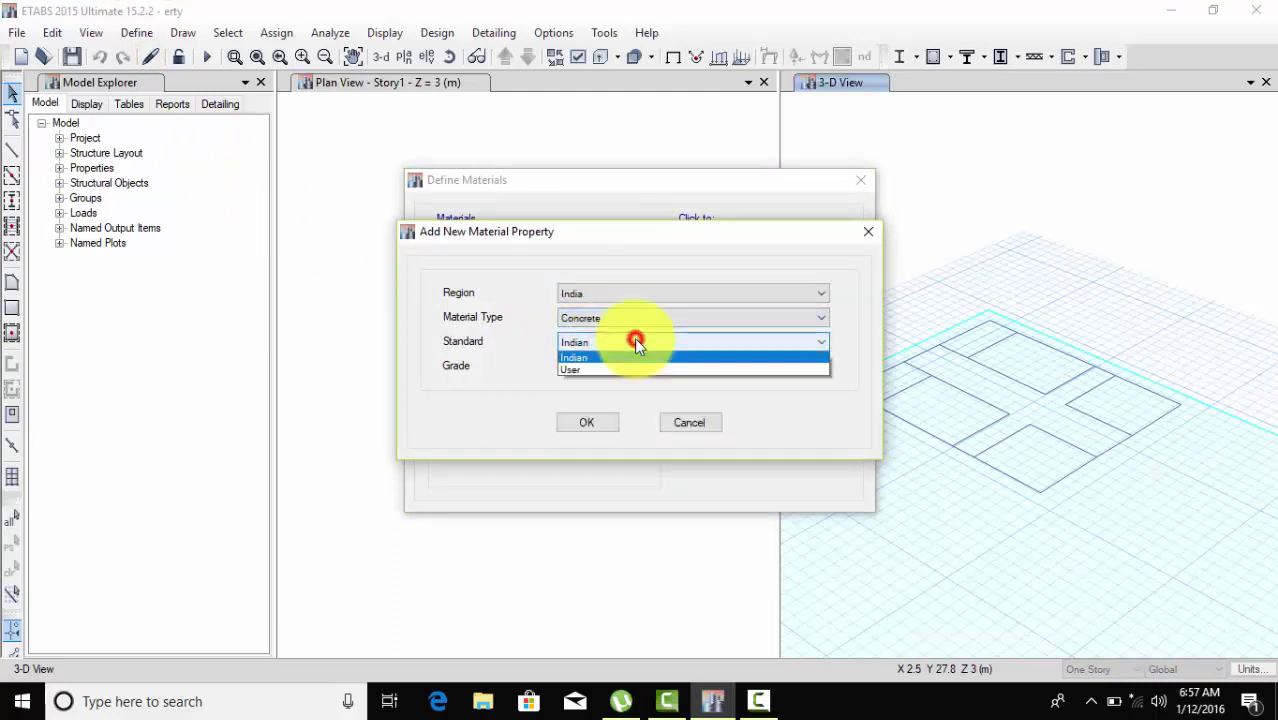
pyautogui.click(633, 346)
pyautogui.click(639, 366)
pyautogui.click(583, 410)
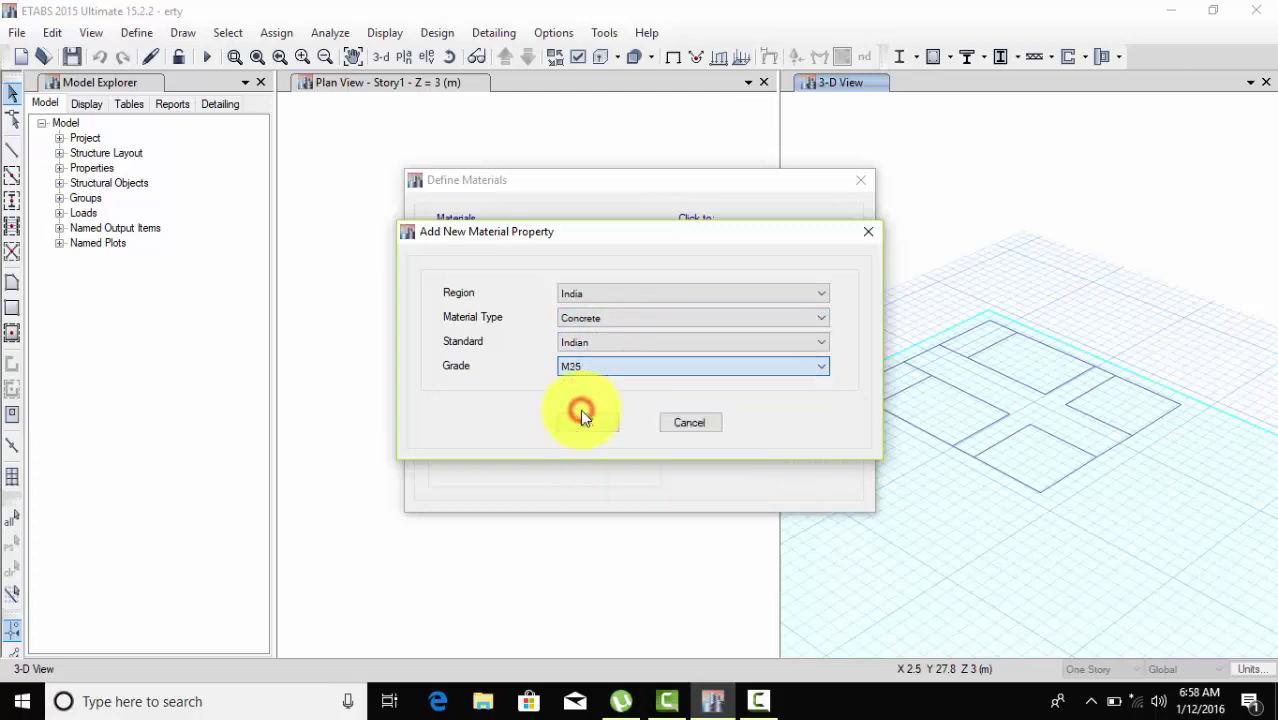
pyautogui.click(585, 417)
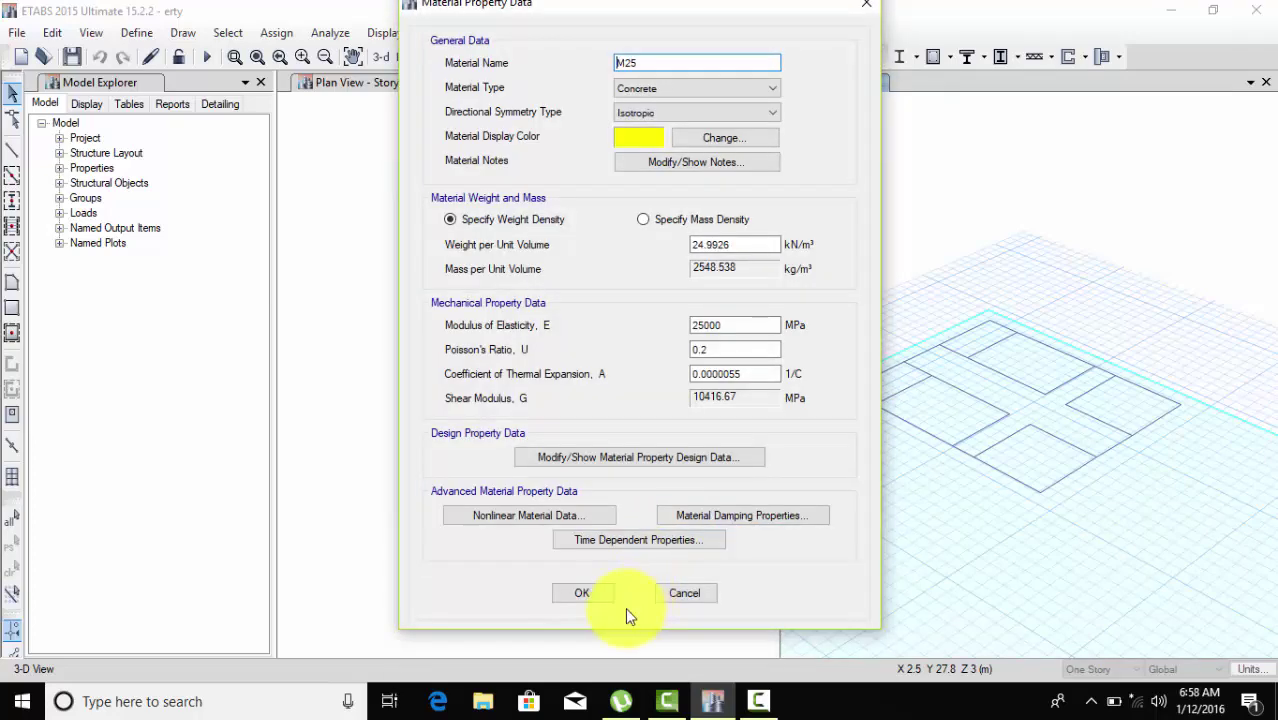
pyautogui.click(582, 592)
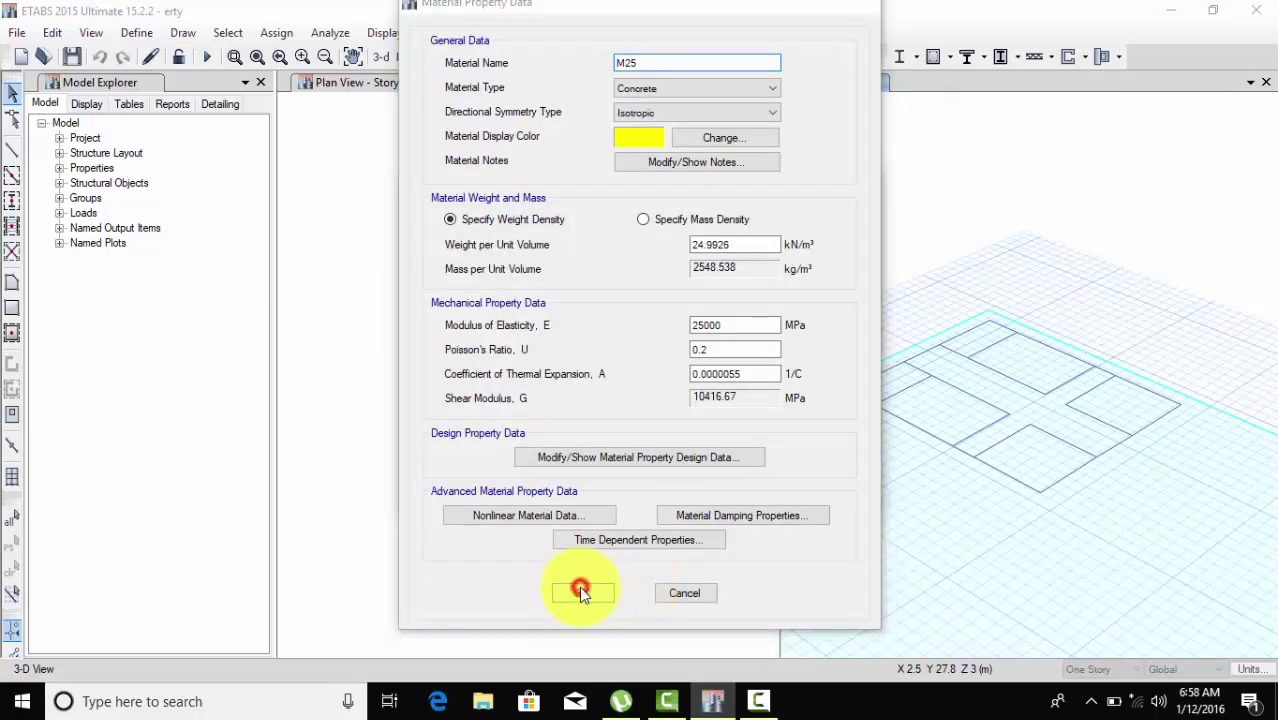
# Add an Indian rebar material of HYSD Grade 415 with default properties and accept the material definitions.
pyautogui.click(757, 248)
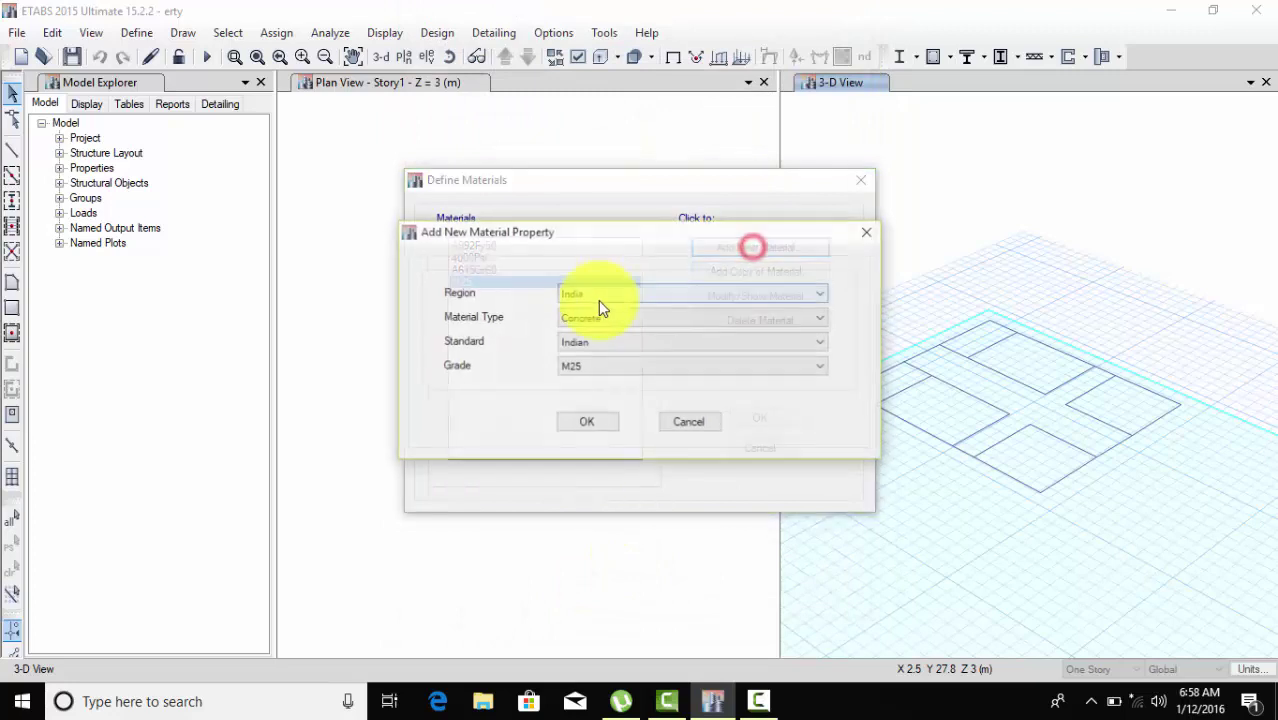
pyautogui.click(633, 318)
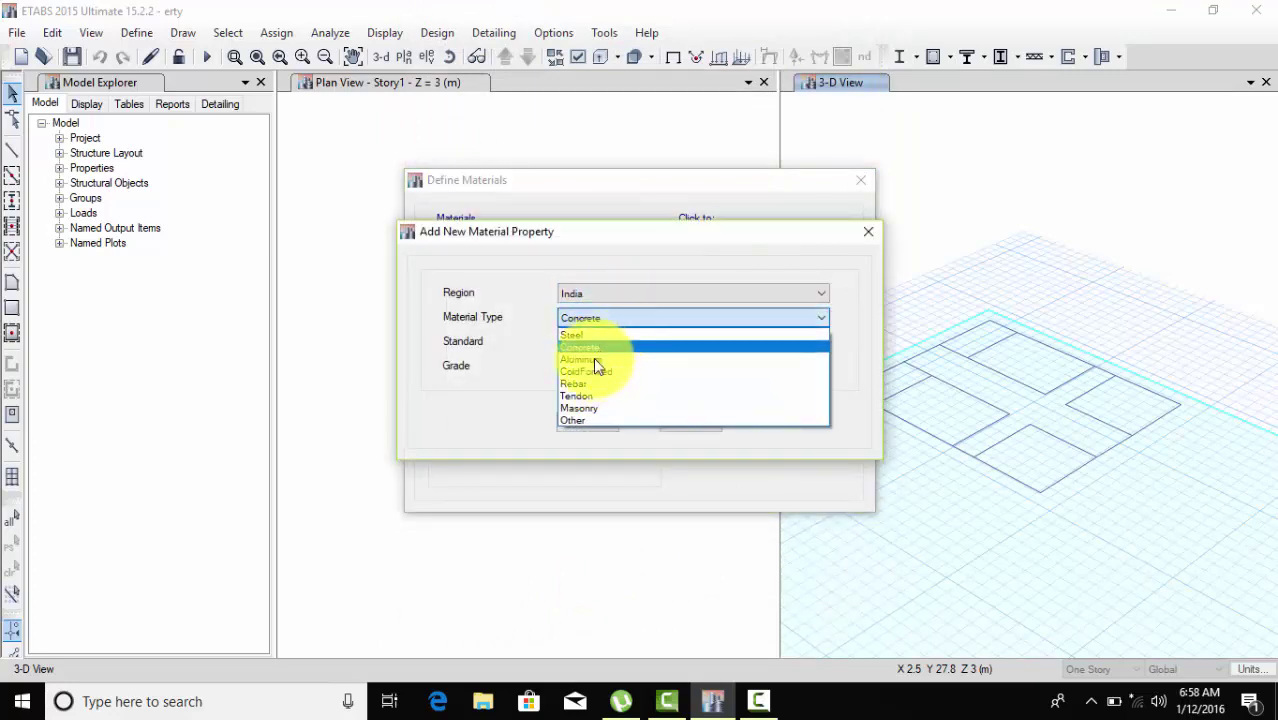
pyautogui.click(593, 384)
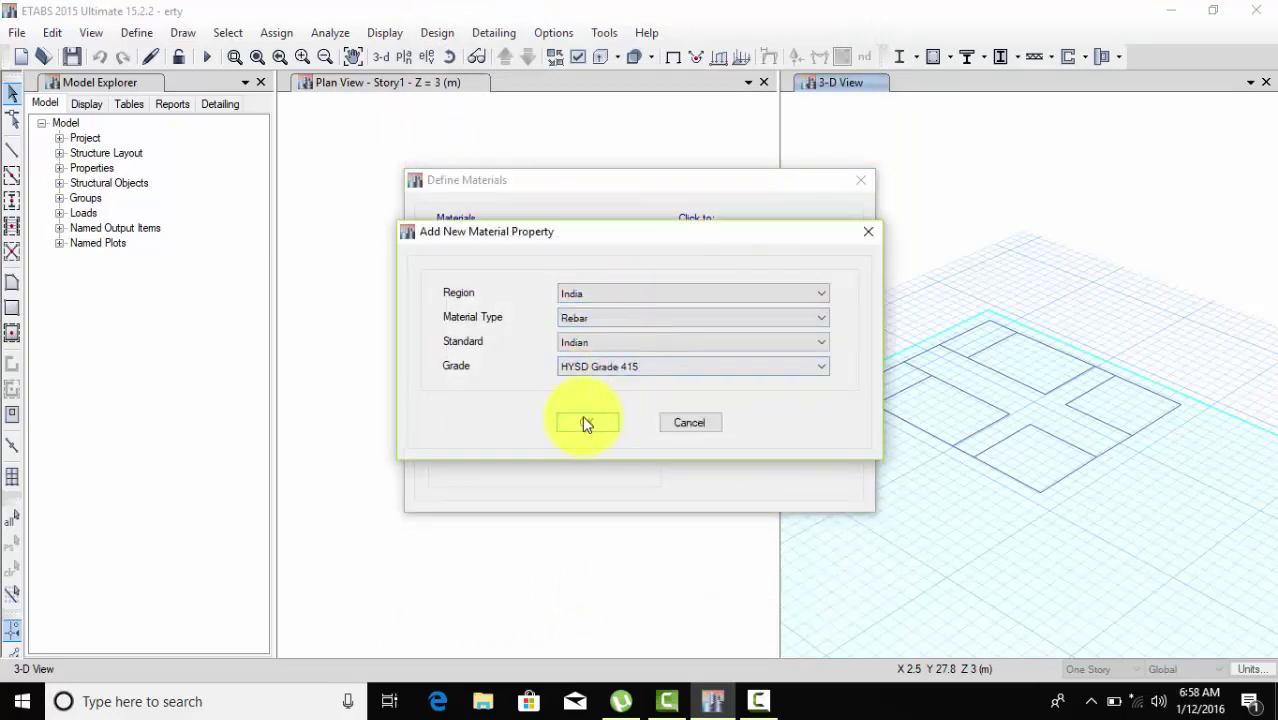
pyautogui.click(584, 418)
pyautogui.click(582, 544)
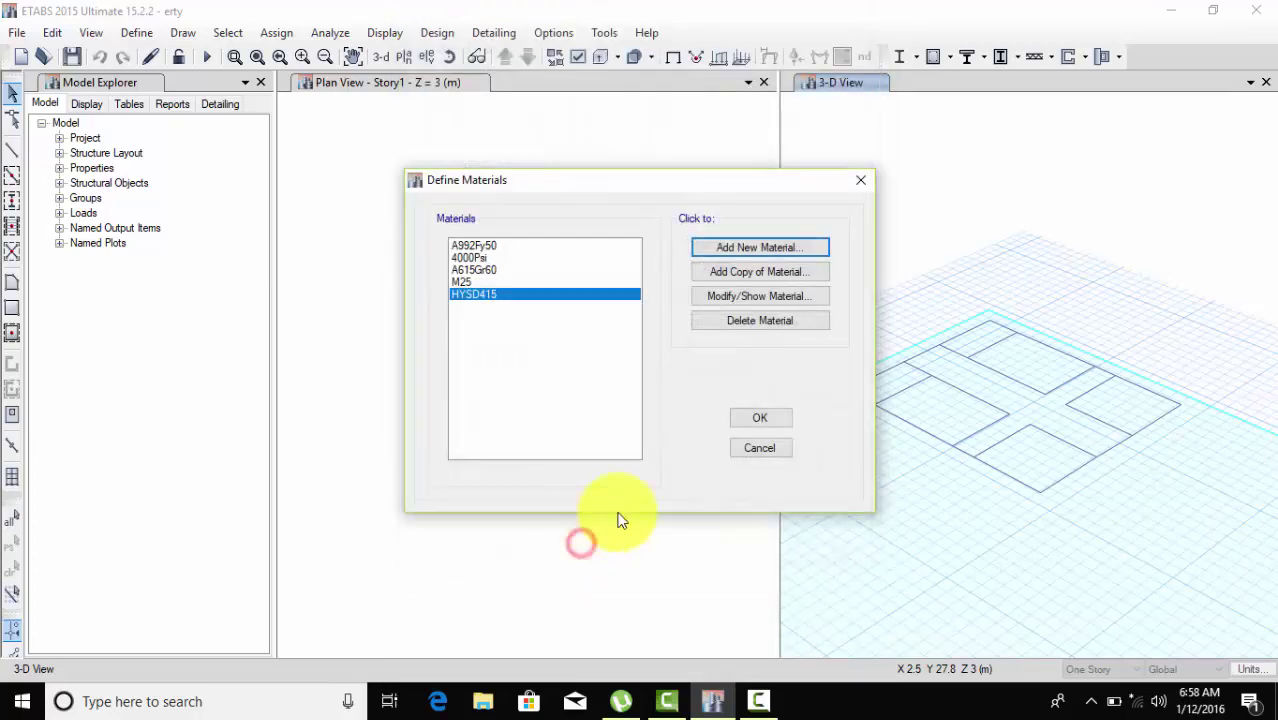
pyautogui.click(760, 425)
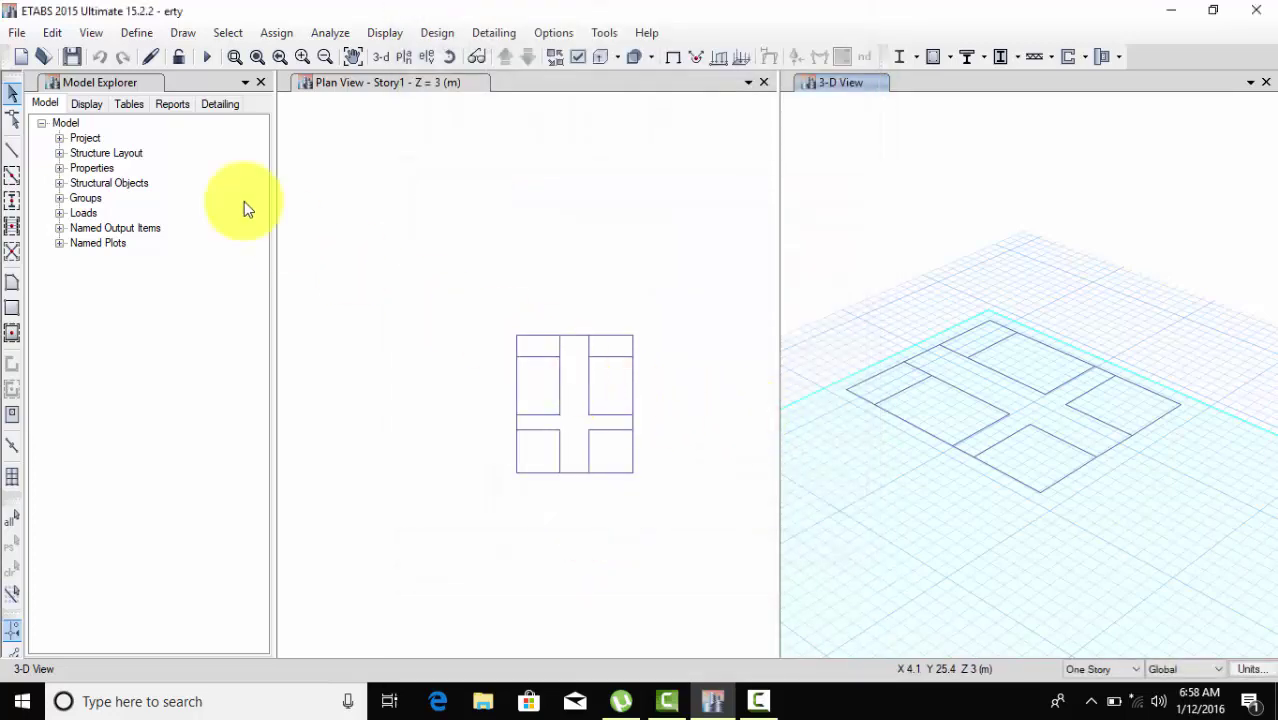
# Start a new concrete rectangular frame section named beam and assign it the M25 material.
pyautogui.click(137, 33)
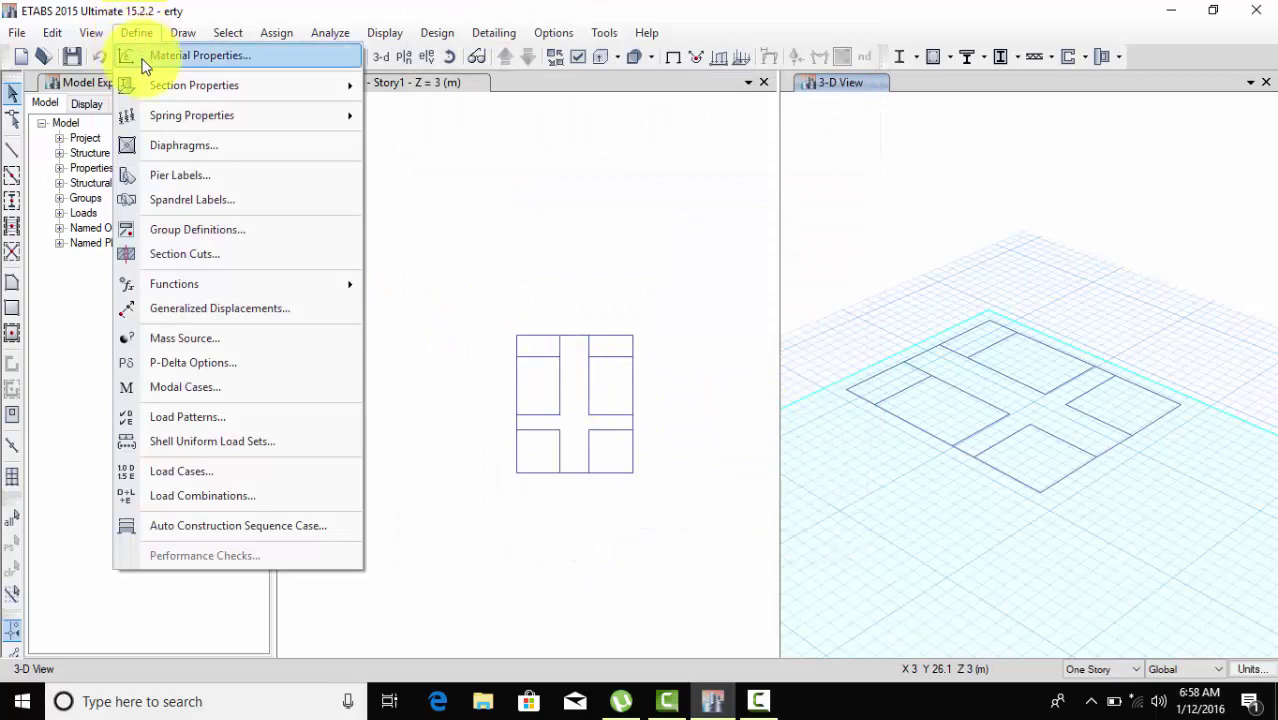
pyautogui.moveTo(162, 83)
pyautogui.click(478, 91)
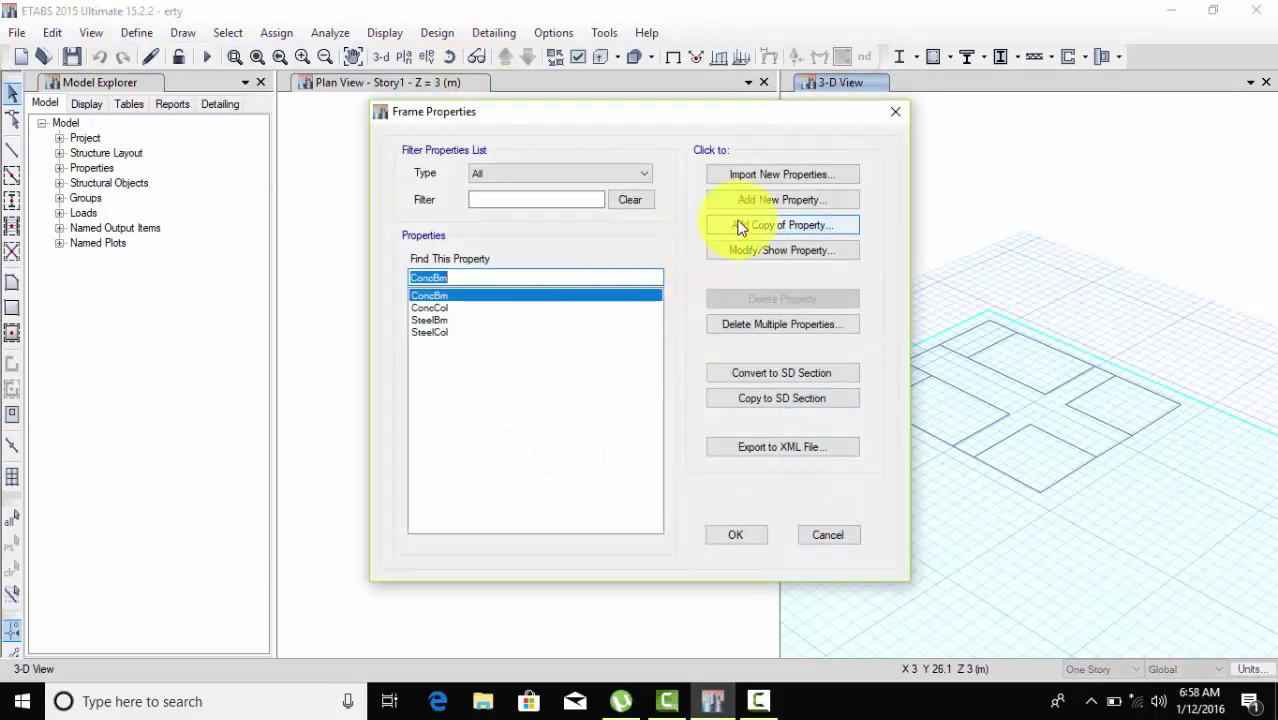
pyautogui.click(783, 200)
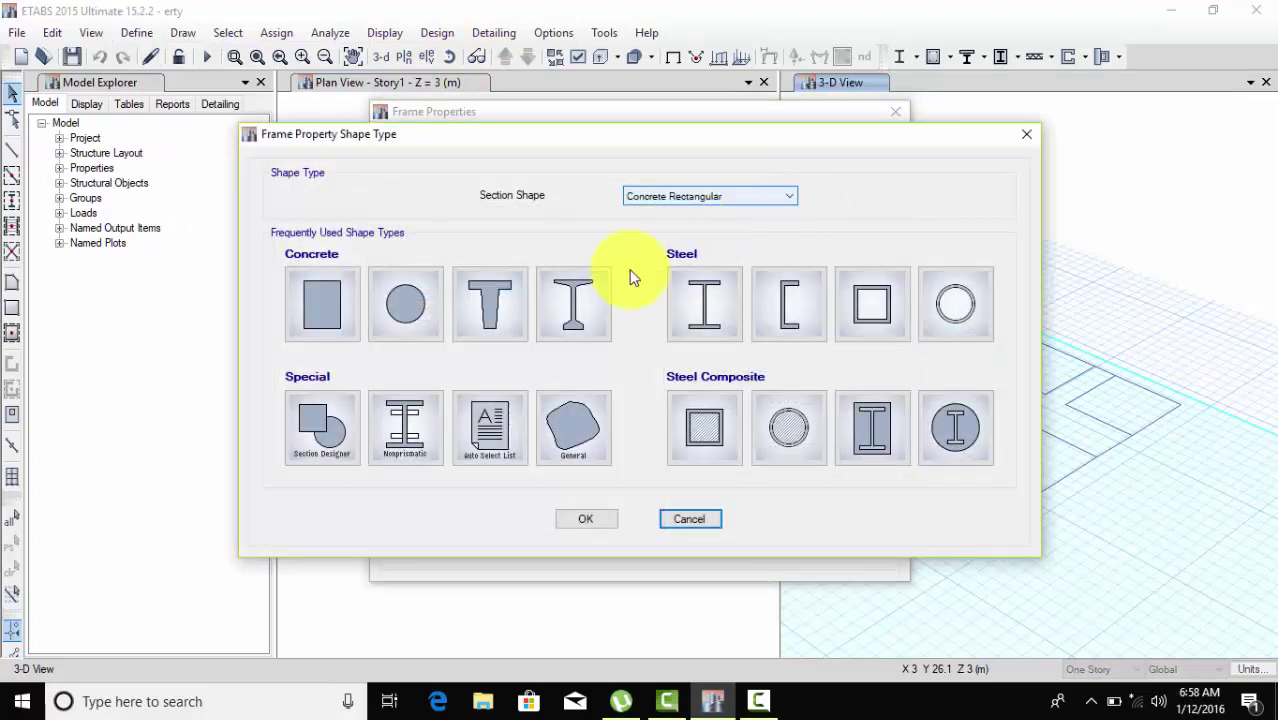
pyautogui.click(326, 305)
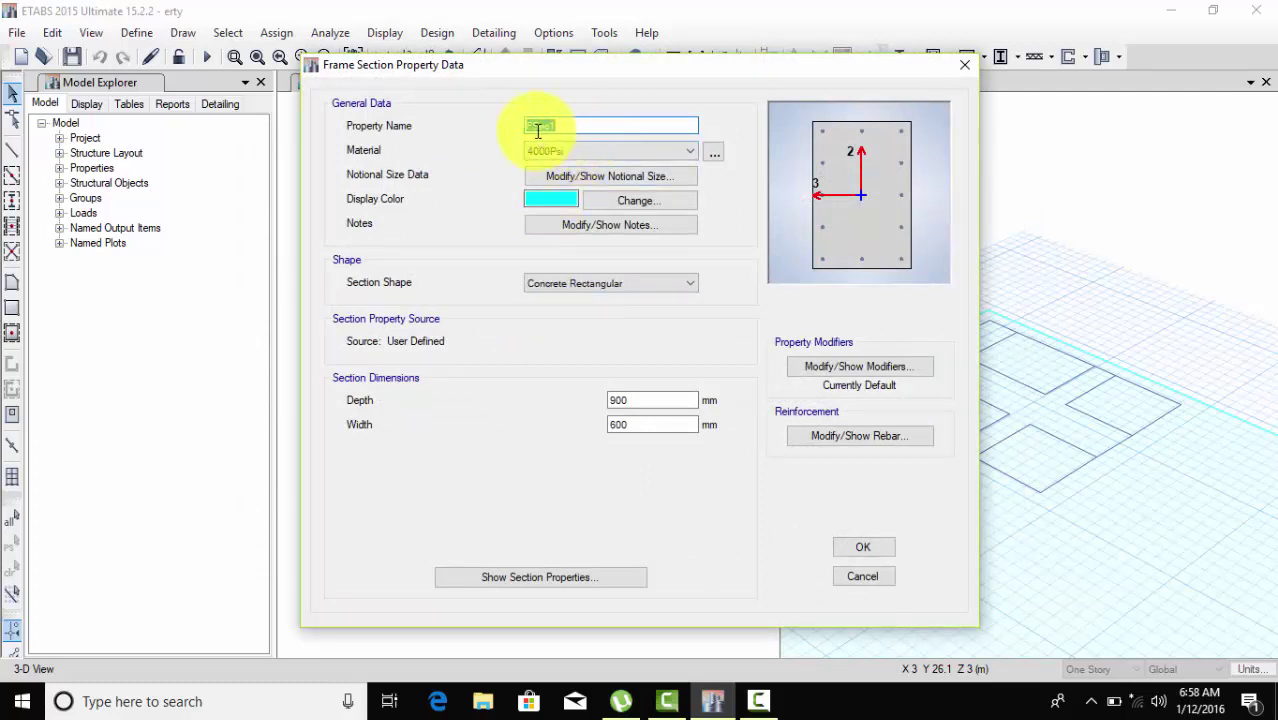
pyautogui.click(590, 150)
pyautogui.click(560, 200)
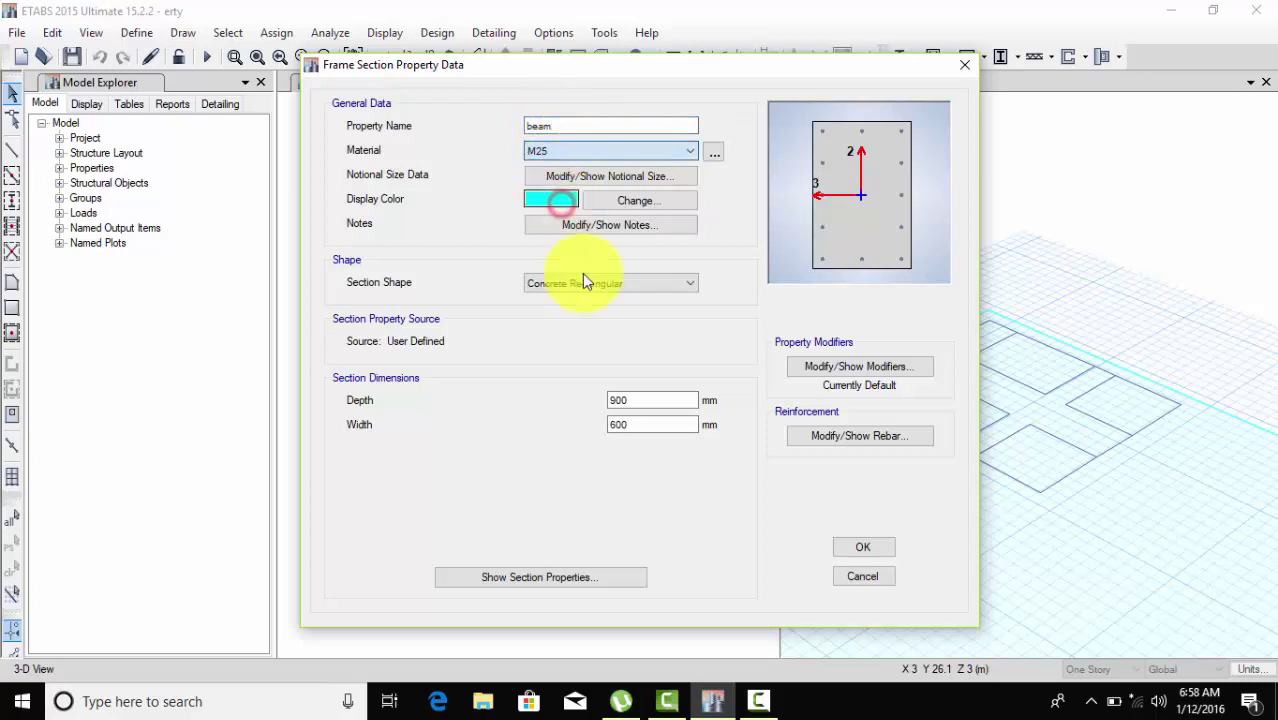
# Set the beam section's depth and width to 300 mm each.
pyautogui.doubleClick(643, 400)
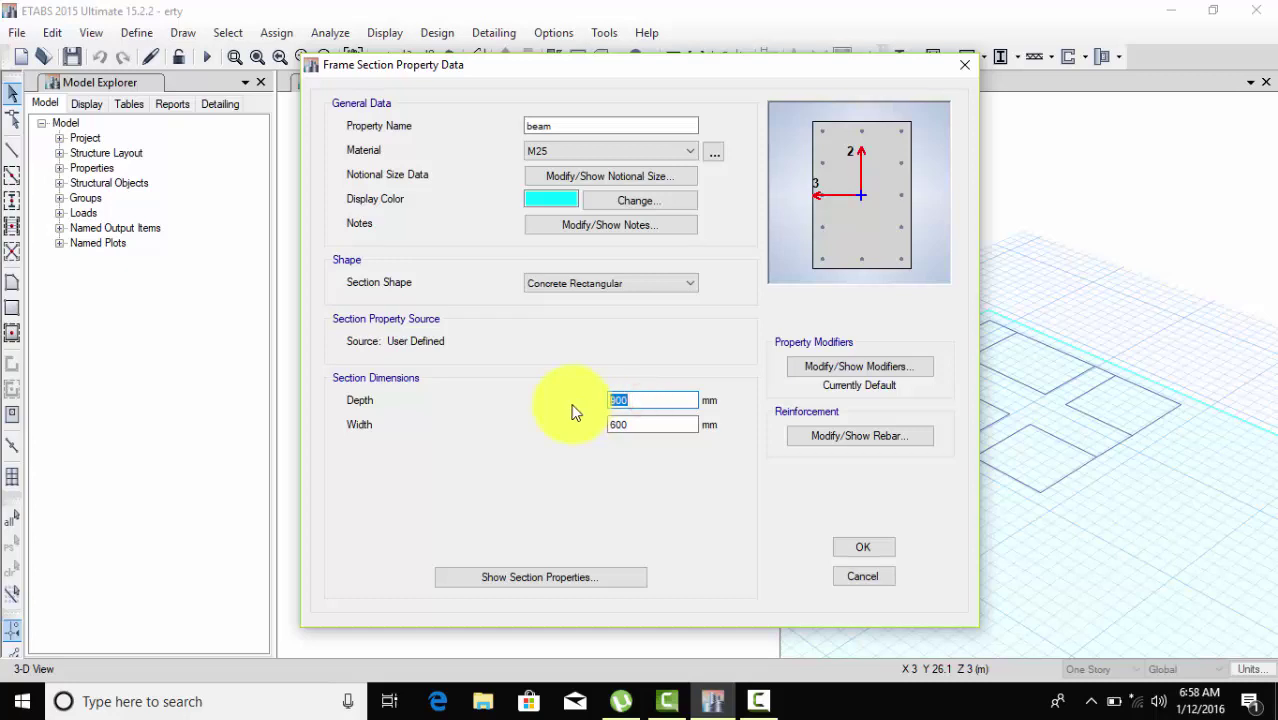
pyautogui.write('300')
pyautogui.click(641, 424)
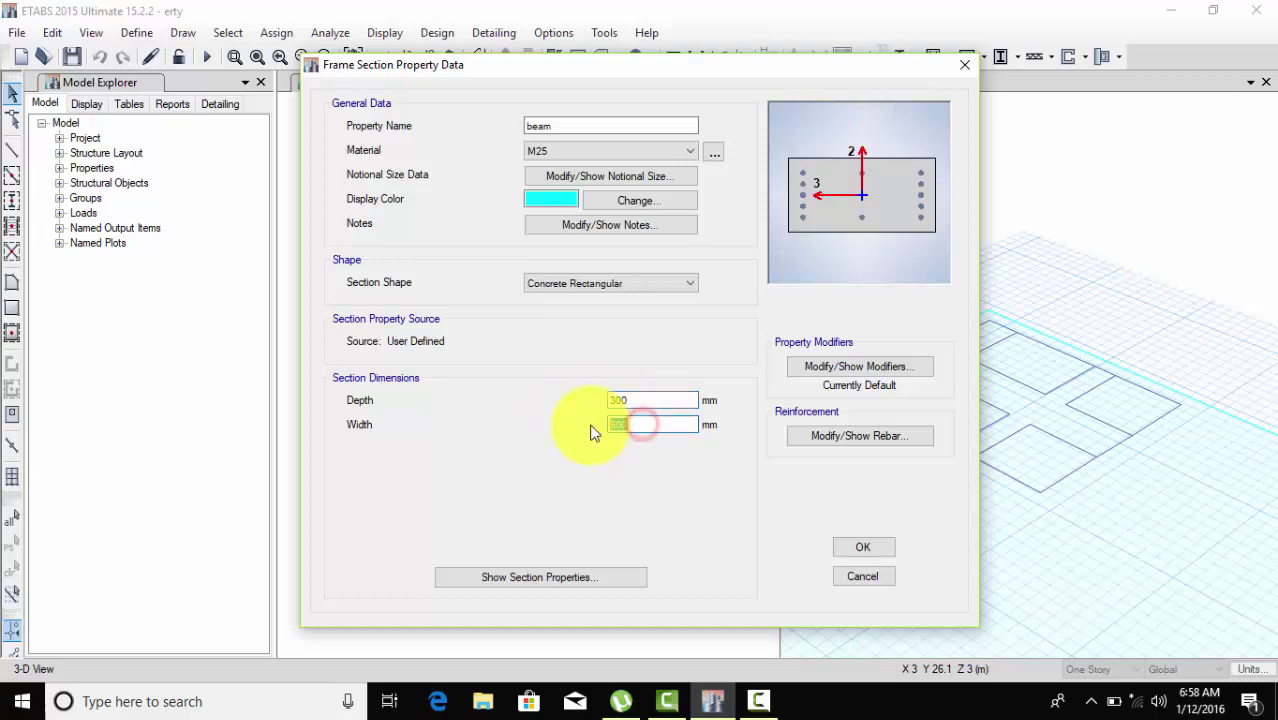
pyautogui.write('3')
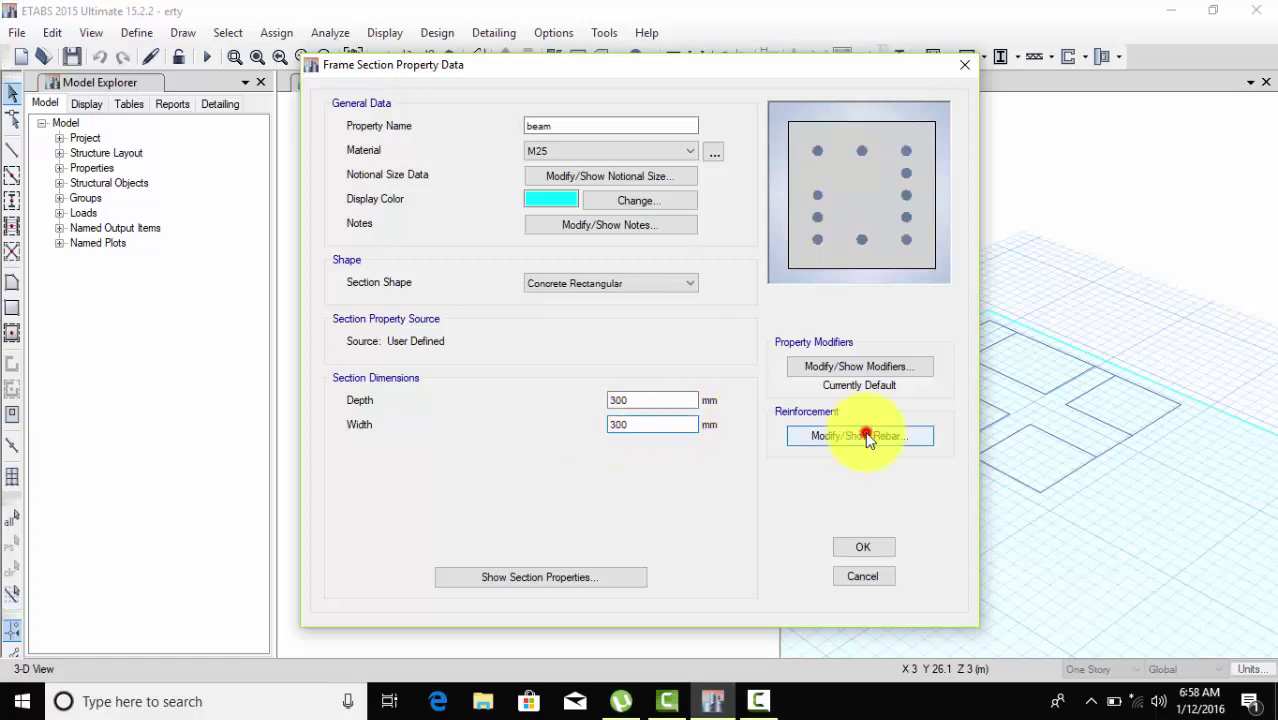
# Assign HYSD415 as the rebar material for the beam section's longitudinal bars and confinement ties.
pyautogui.click(862, 434)
pyautogui.click(736, 128)
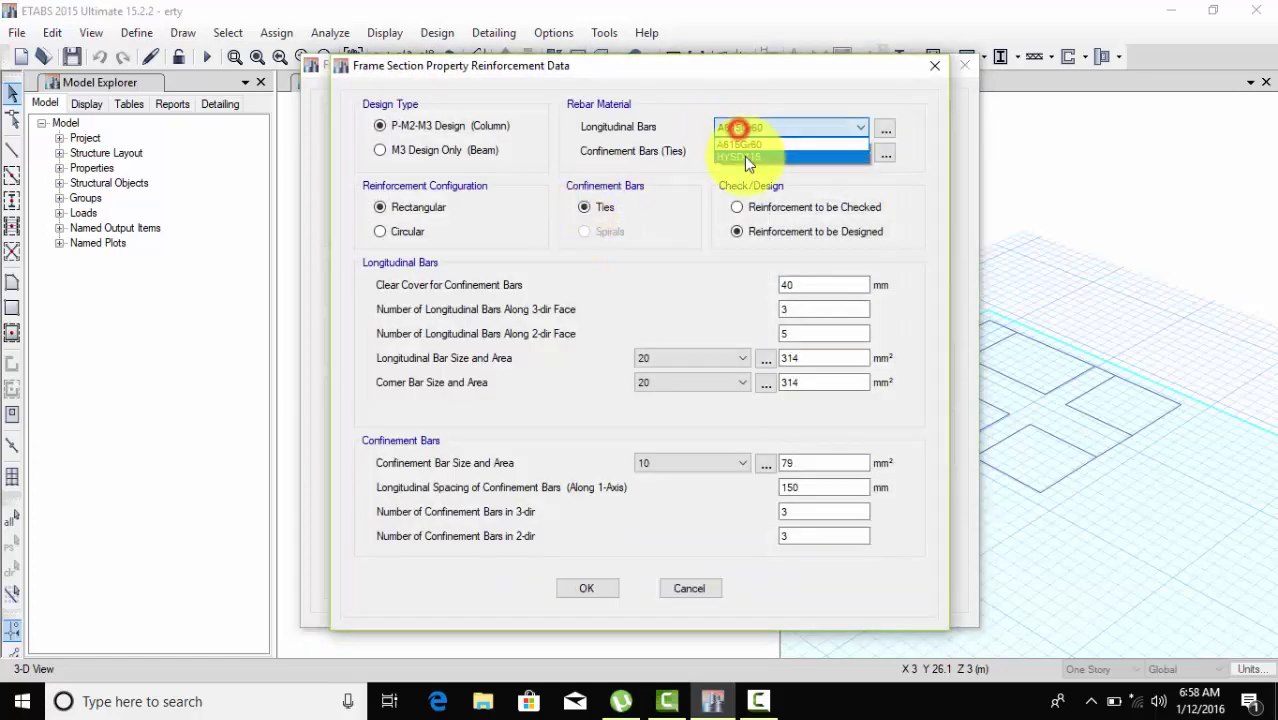
pyautogui.click(745, 159)
pyautogui.click(762, 152)
pyautogui.click(759, 177)
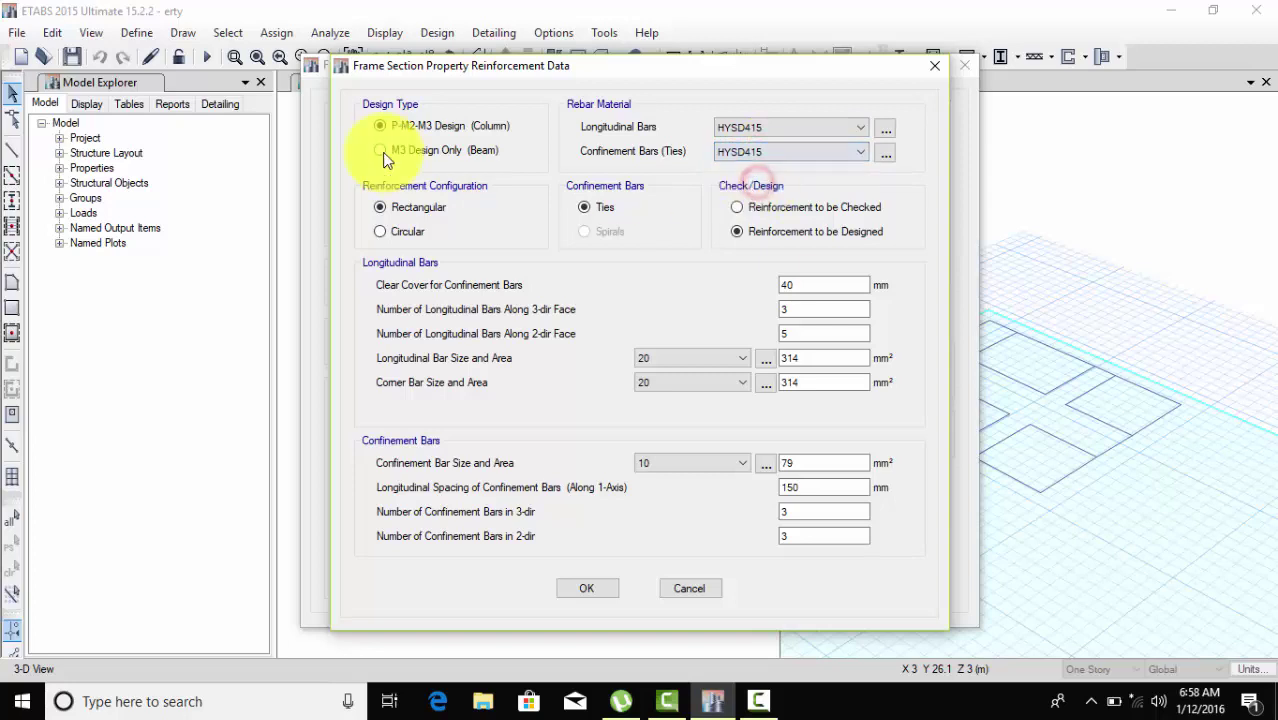
# Set the reinforcement to M3 Design Only (Beam) with 25 mm top and bottom cover, and accept the beam section.
pyautogui.click(403, 150)
pyautogui.doubleClick(495, 208)
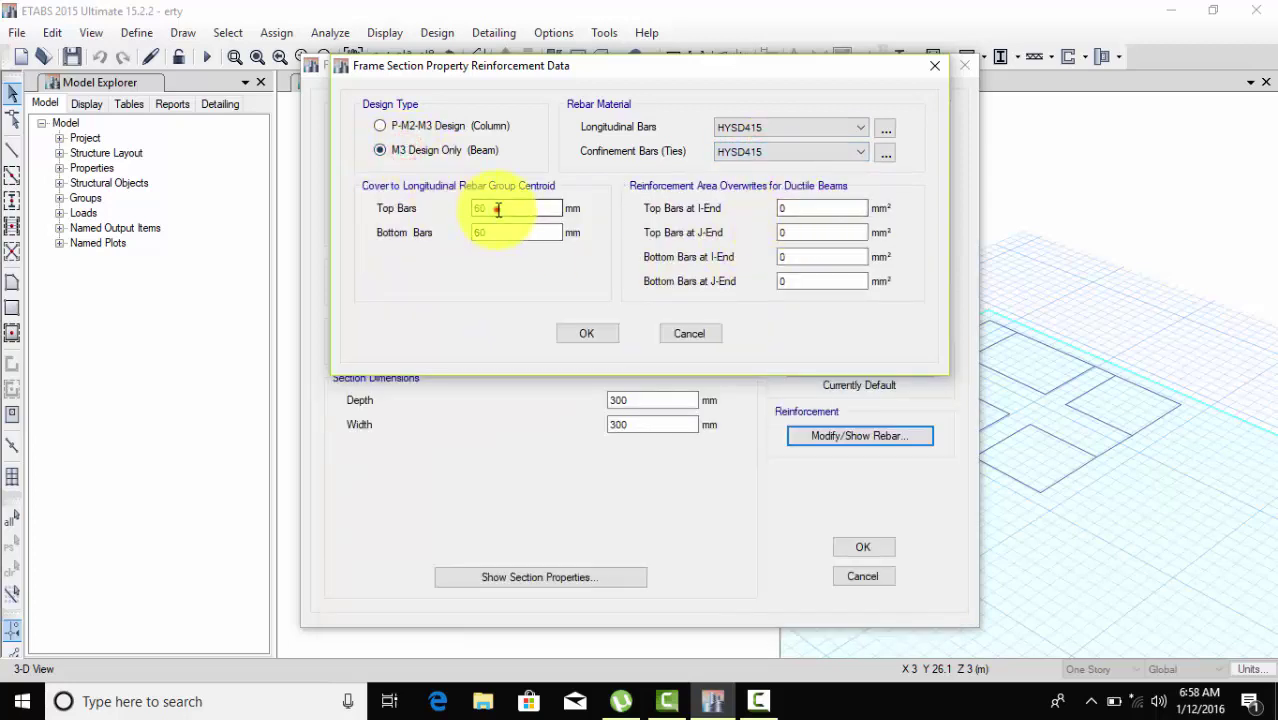
pyautogui.write('25')
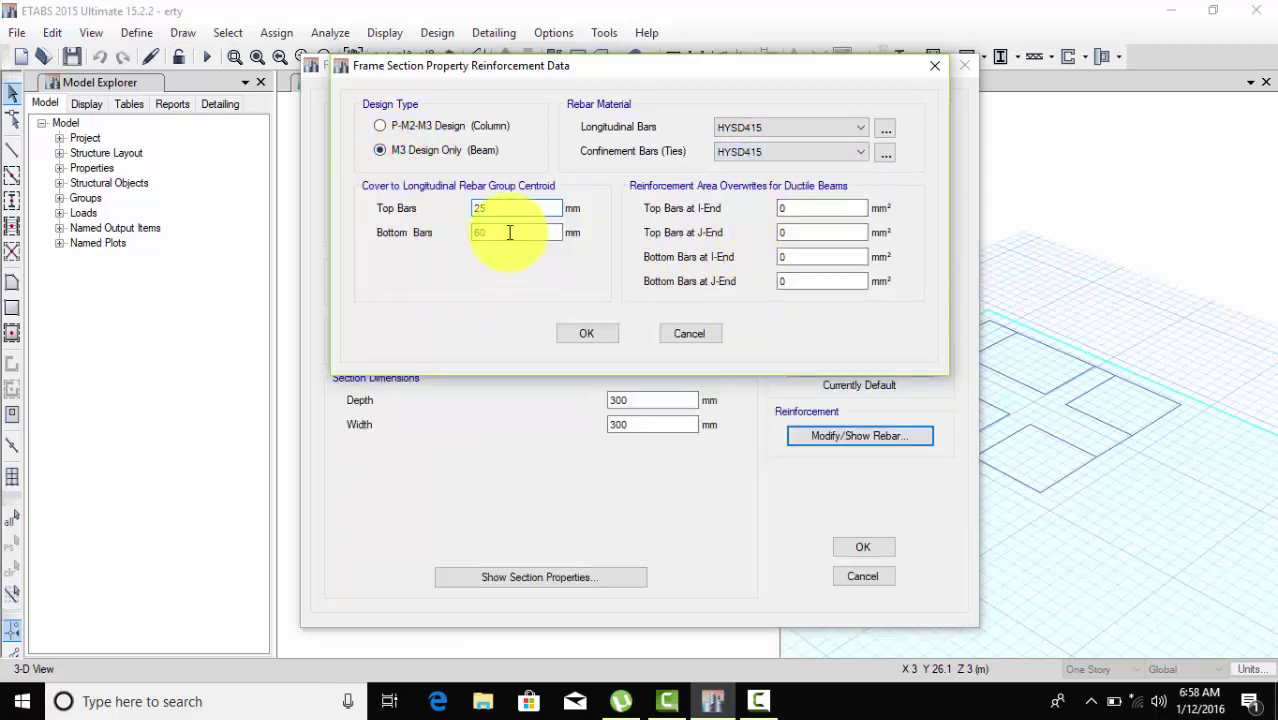
pyautogui.doubleClick(510, 232)
pyautogui.write('25')
pyautogui.click(586, 333)
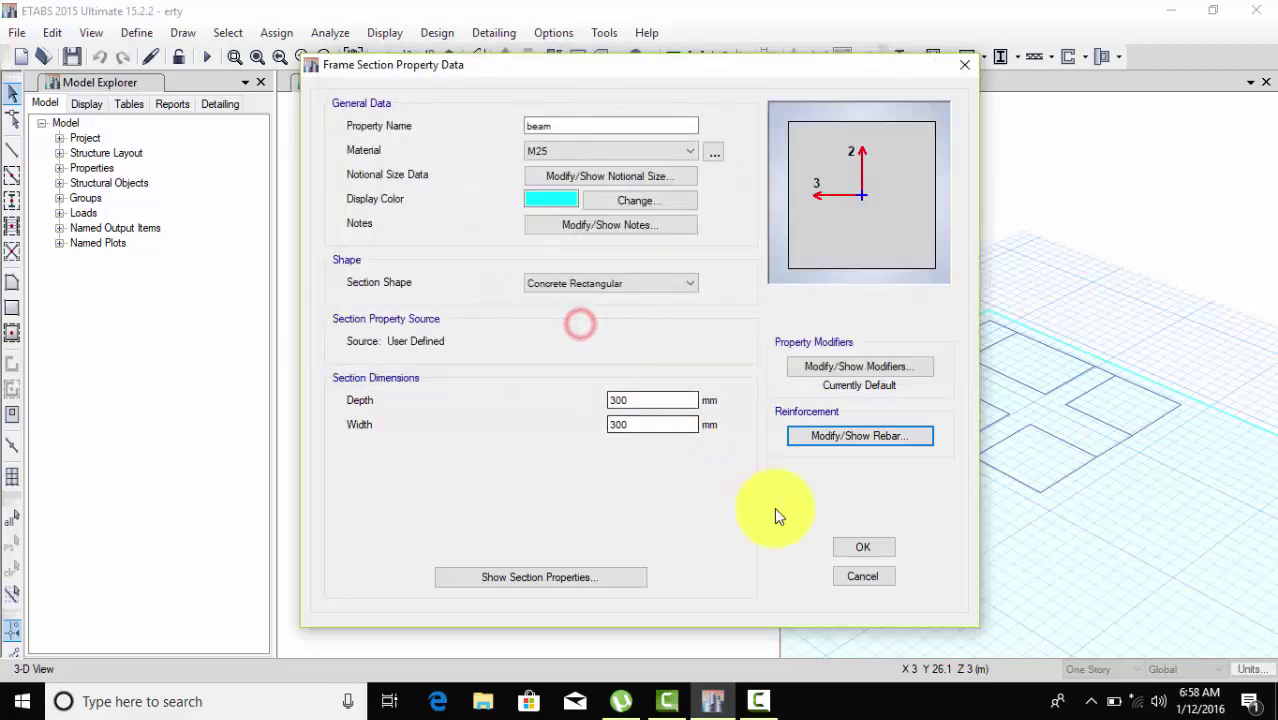
pyautogui.click(862, 547)
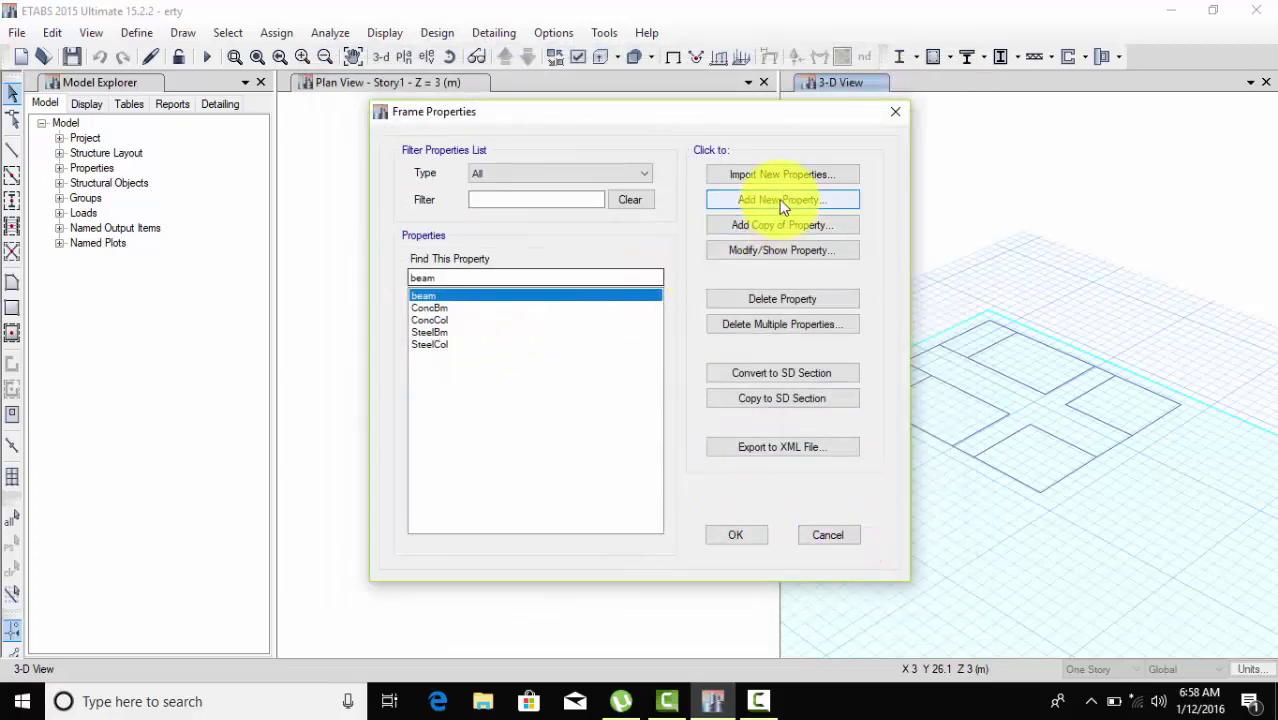
# Start another concrete rectangular frame section, assign it the M25 material and name it column.
pyautogui.click(782, 201)
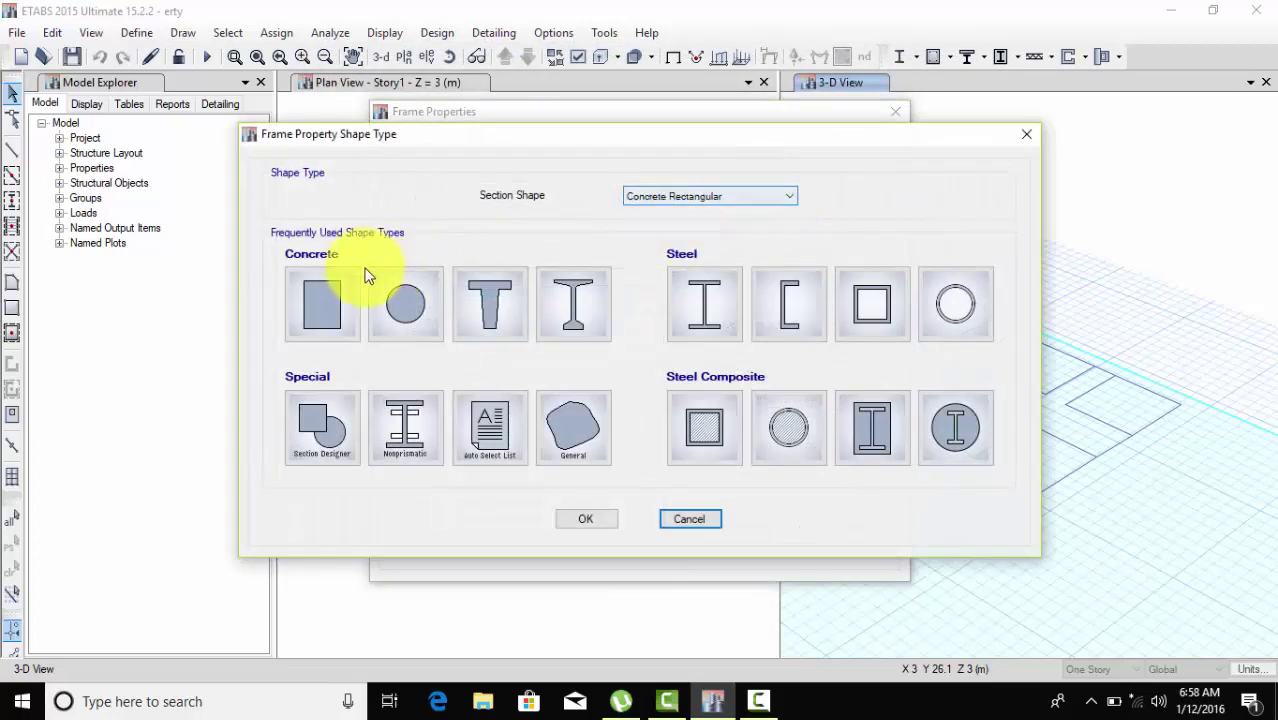
pyautogui.click(325, 300)
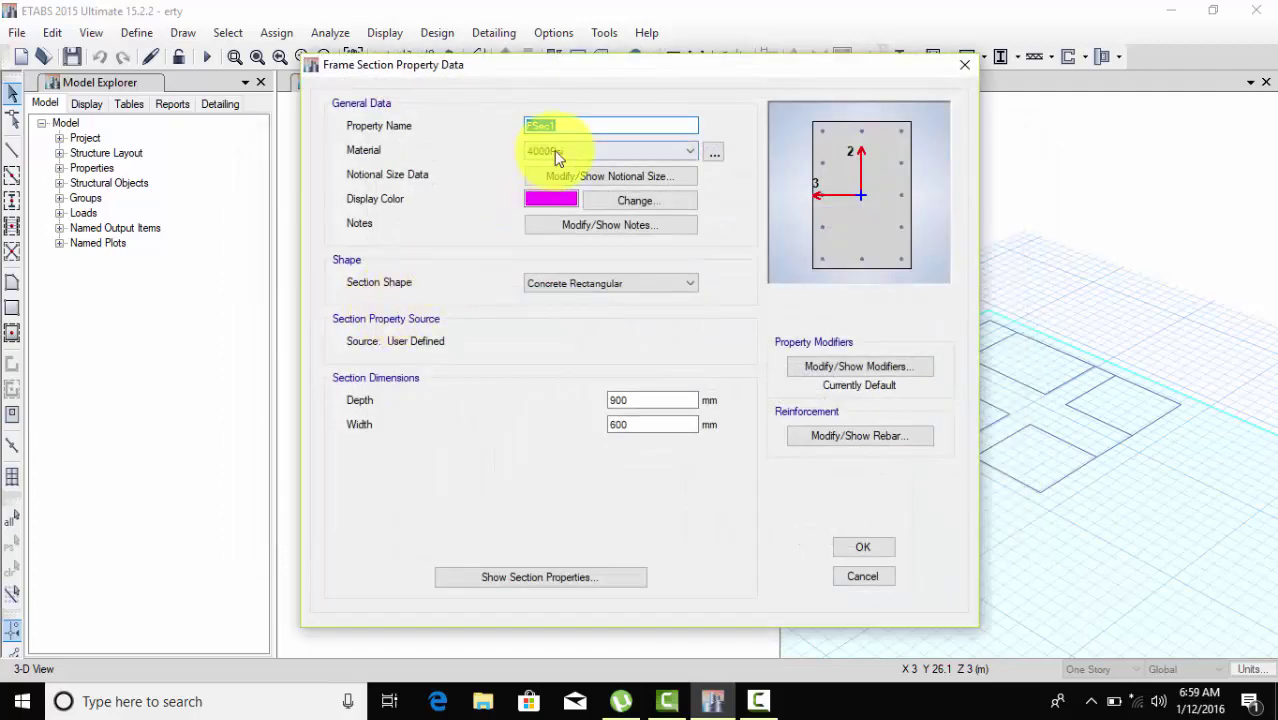
pyautogui.click(554, 150)
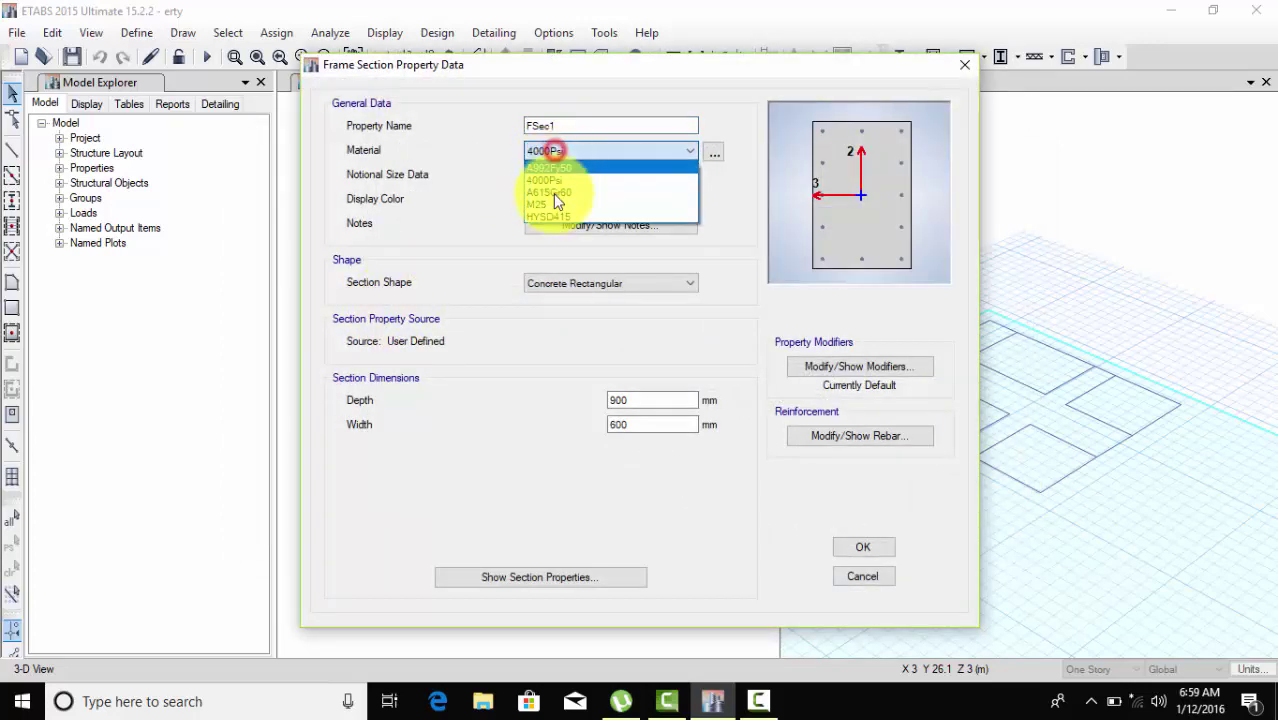
pyautogui.click(554, 204)
pyautogui.moveTo(594, 125); pyautogui.dragTo(507, 135)
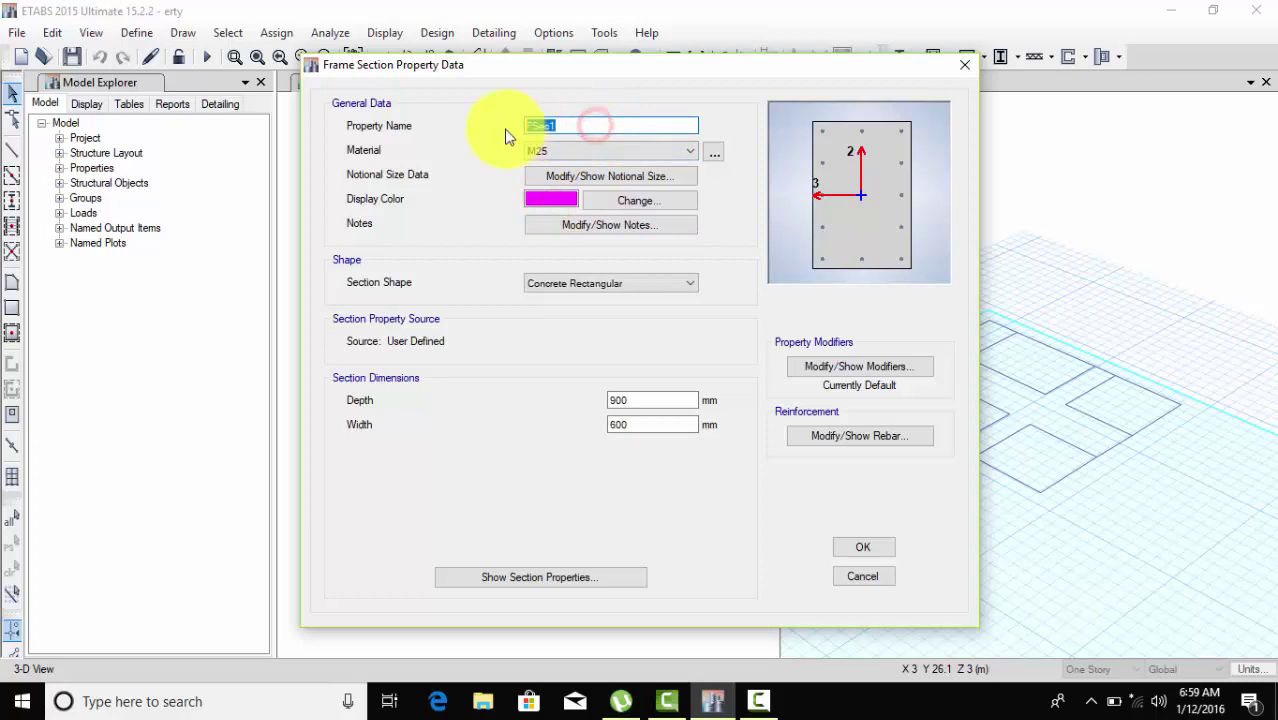
pyautogui.write('Colum')
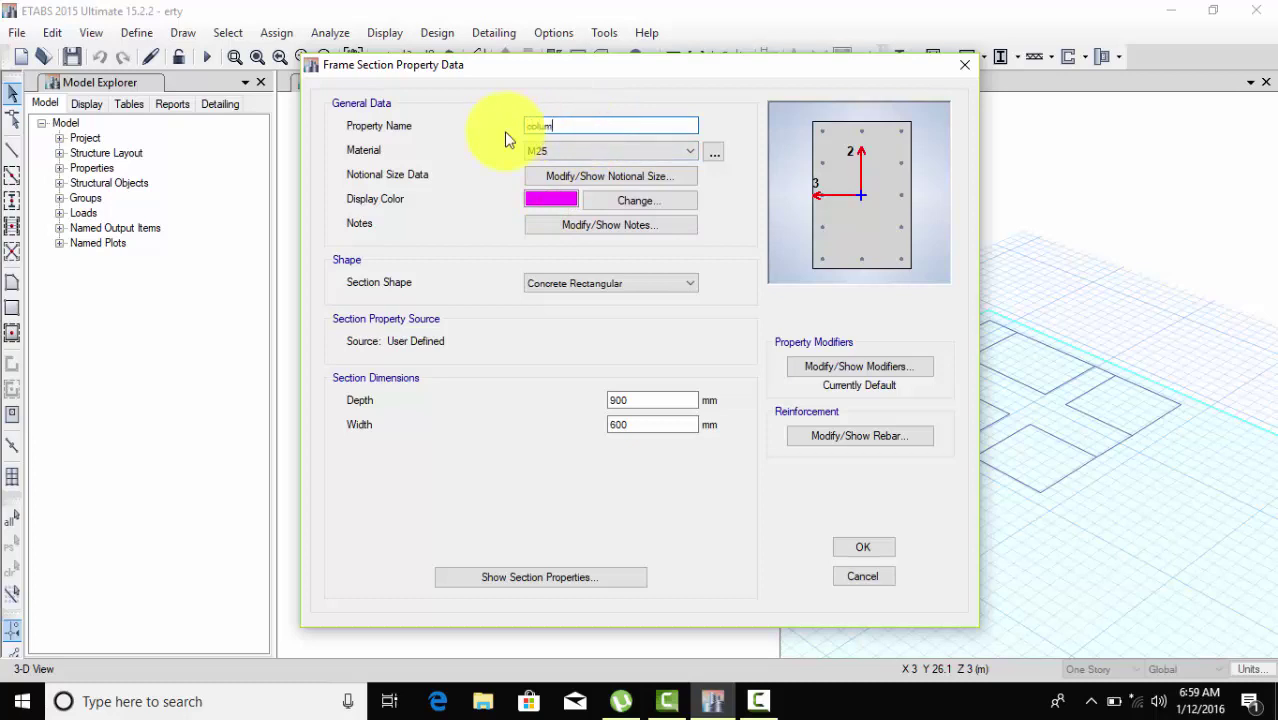
pyautogui.write('n')
# Set the column section's depth and width to 450 mm each.
pyautogui.moveTo(660, 400); pyautogui.dragTo(572, 404)
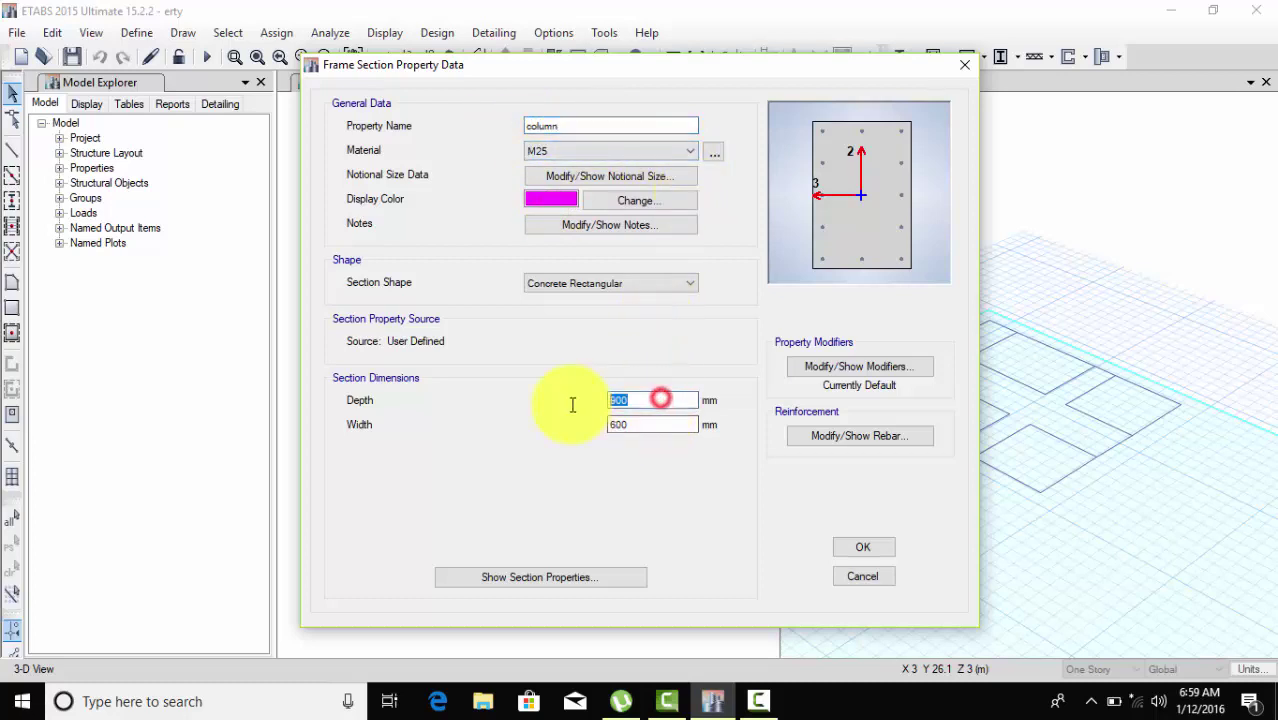
pyautogui.write('450')
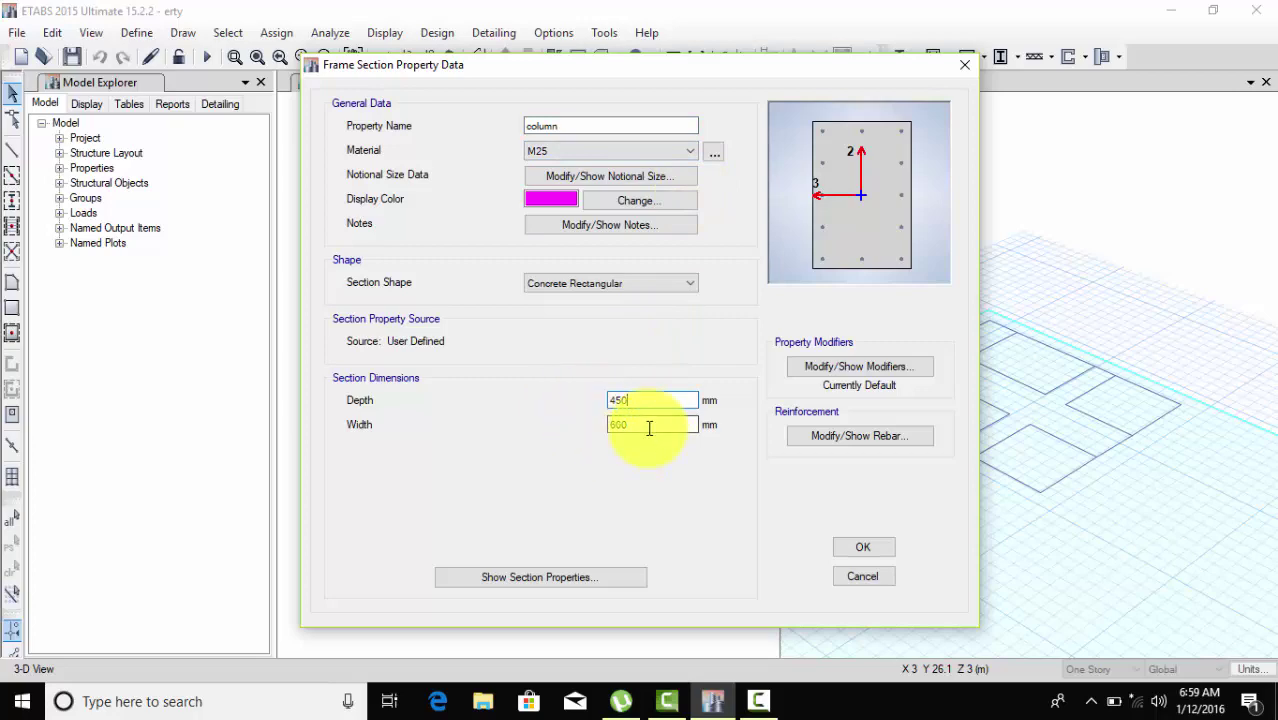
pyautogui.moveTo(649, 428); pyautogui.dragTo(590, 431)
pyautogui.write('450')
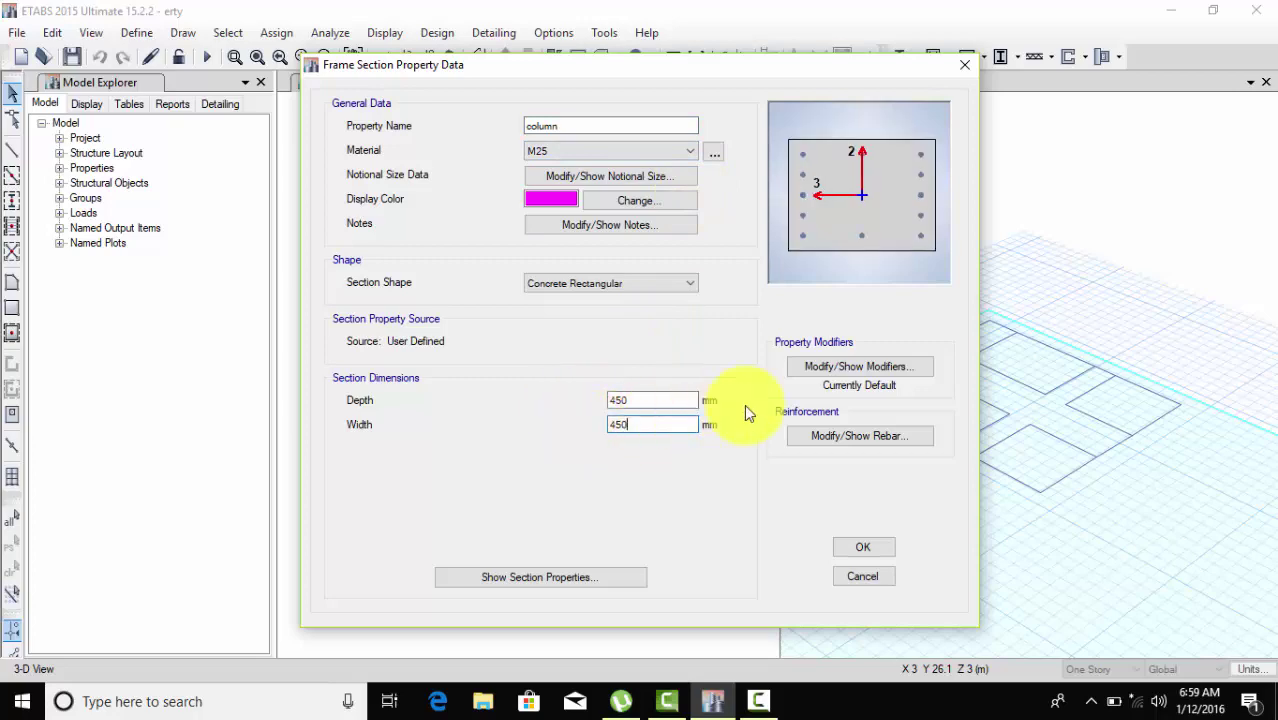
# Assign HYSD415 to the column section's longitudinal bars and confinement ties, then accept the section and the frame properties.
pyautogui.click(893, 436)
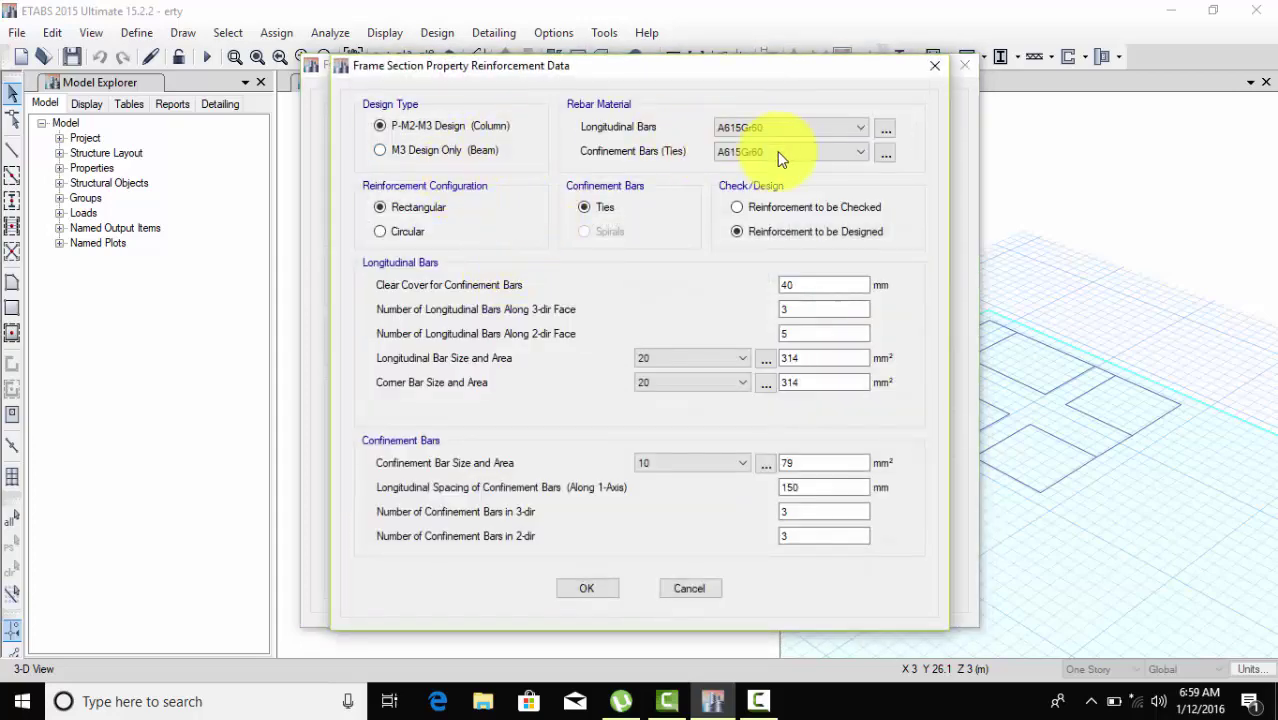
pyautogui.click(790, 127)
pyautogui.click(787, 148)
pyautogui.click(787, 152)
pyautogui.click(783, 187)
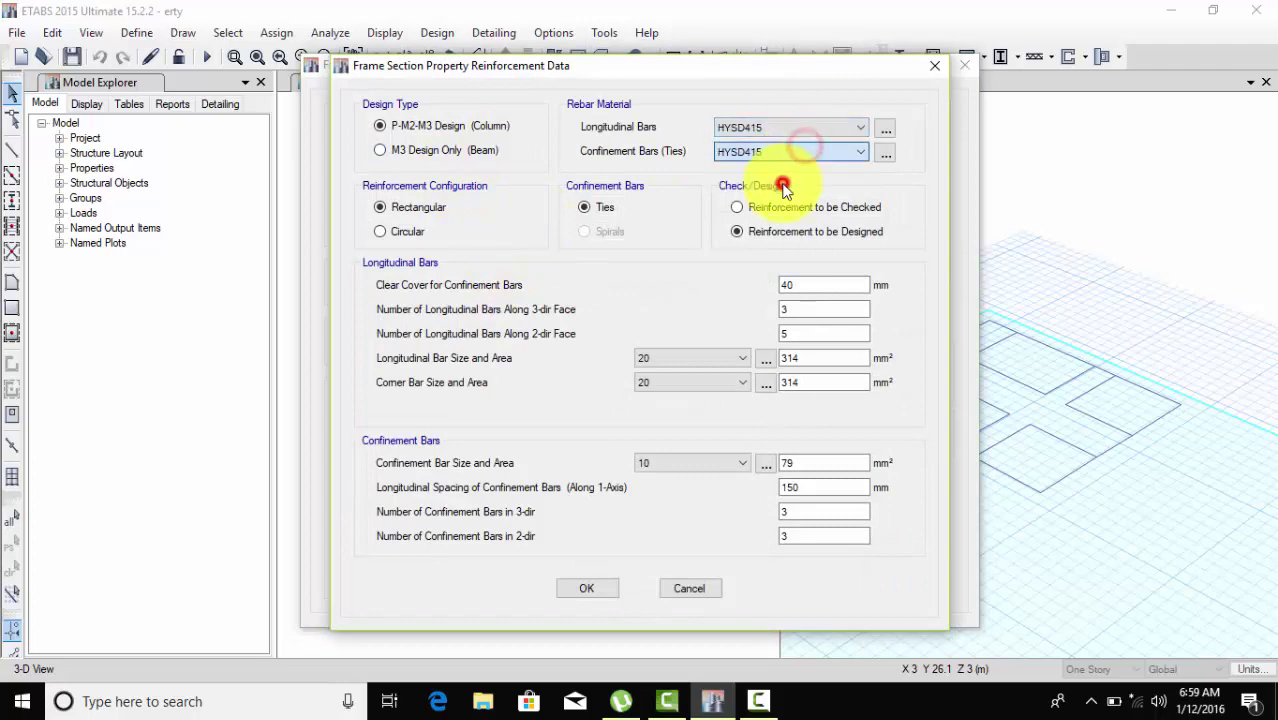
pyautogui.click(576, 596)
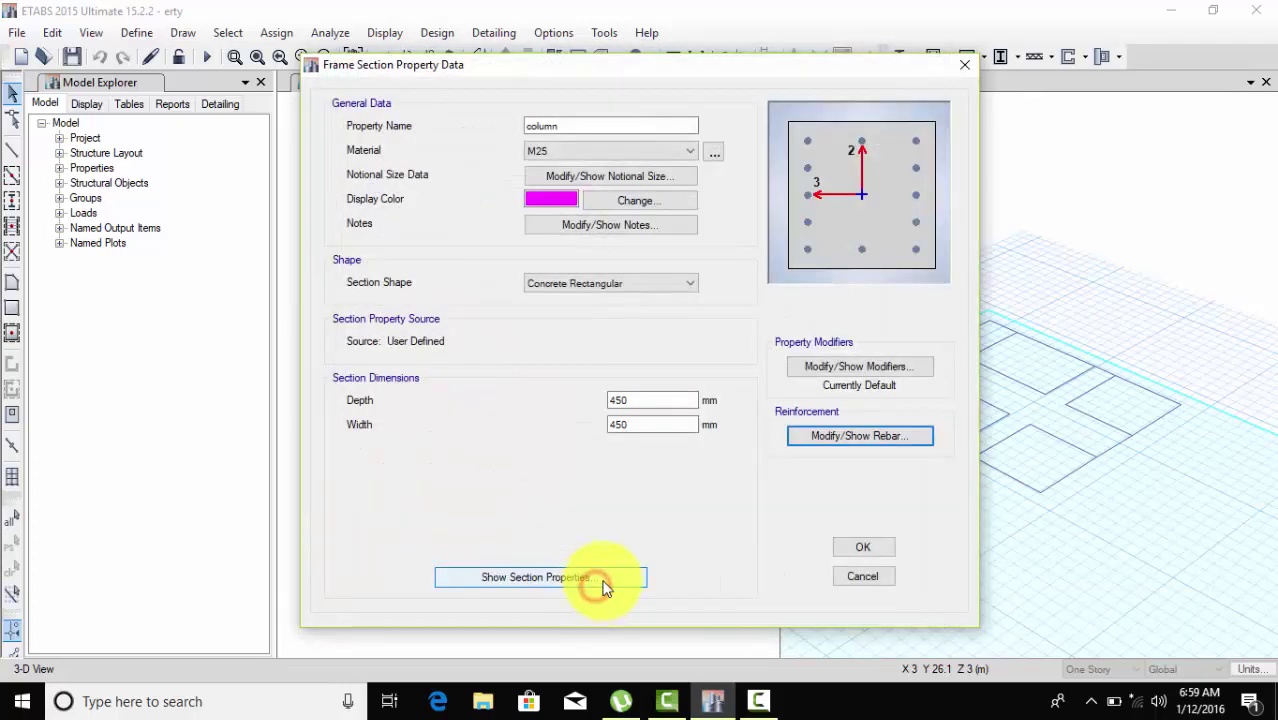
pyautogui.click(866, 552)
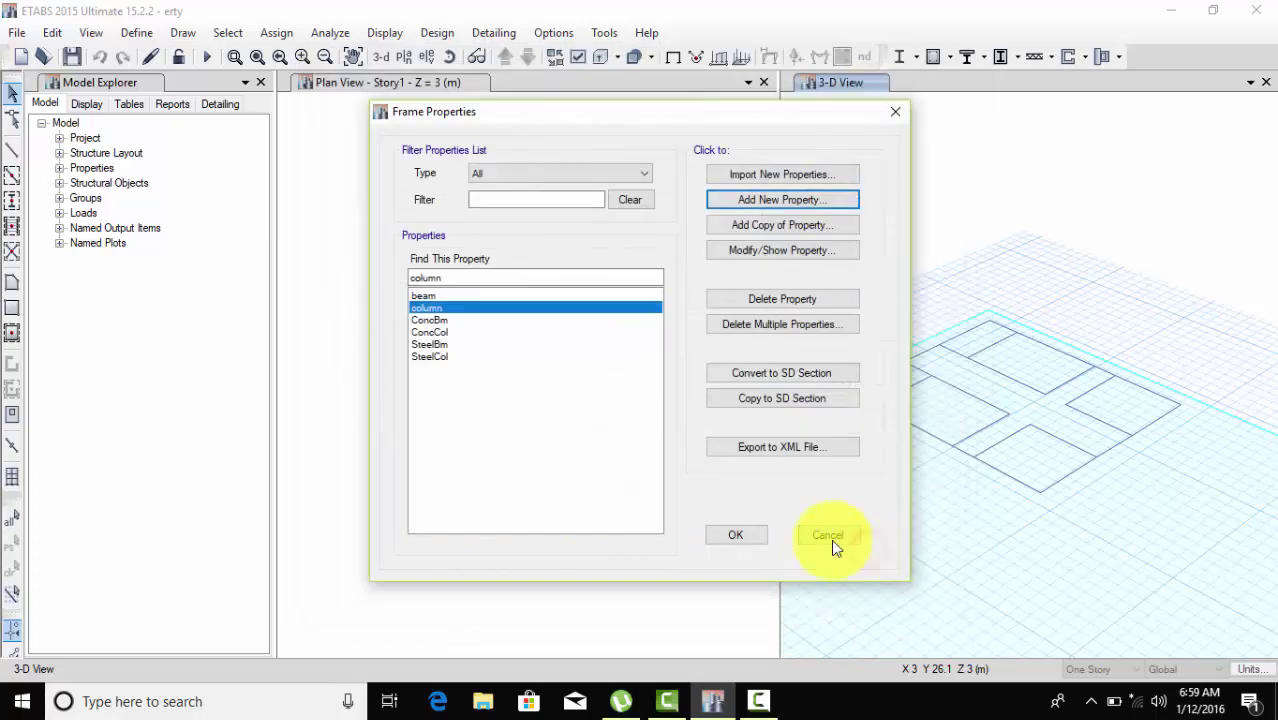
pyautogui.click(731, 536)
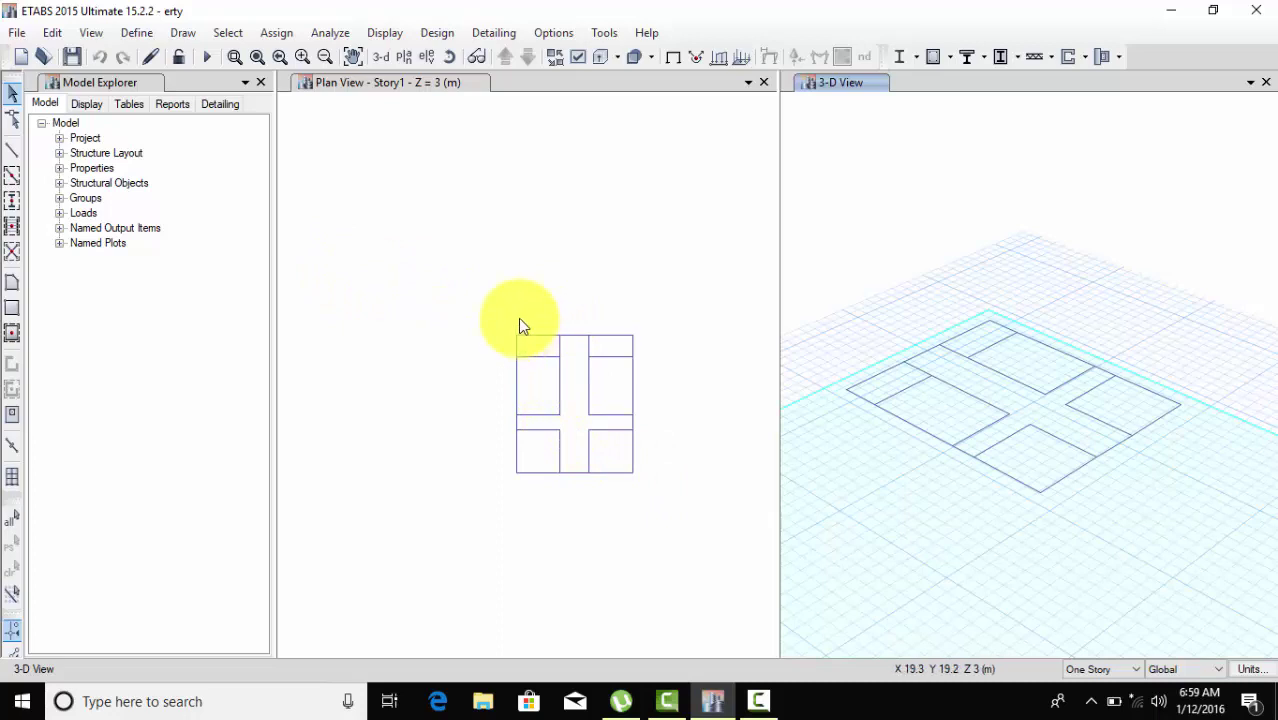
# Try to quick-draw beams with the beam section over the whole Story1 plan.
pyautogui.click(13, 202)
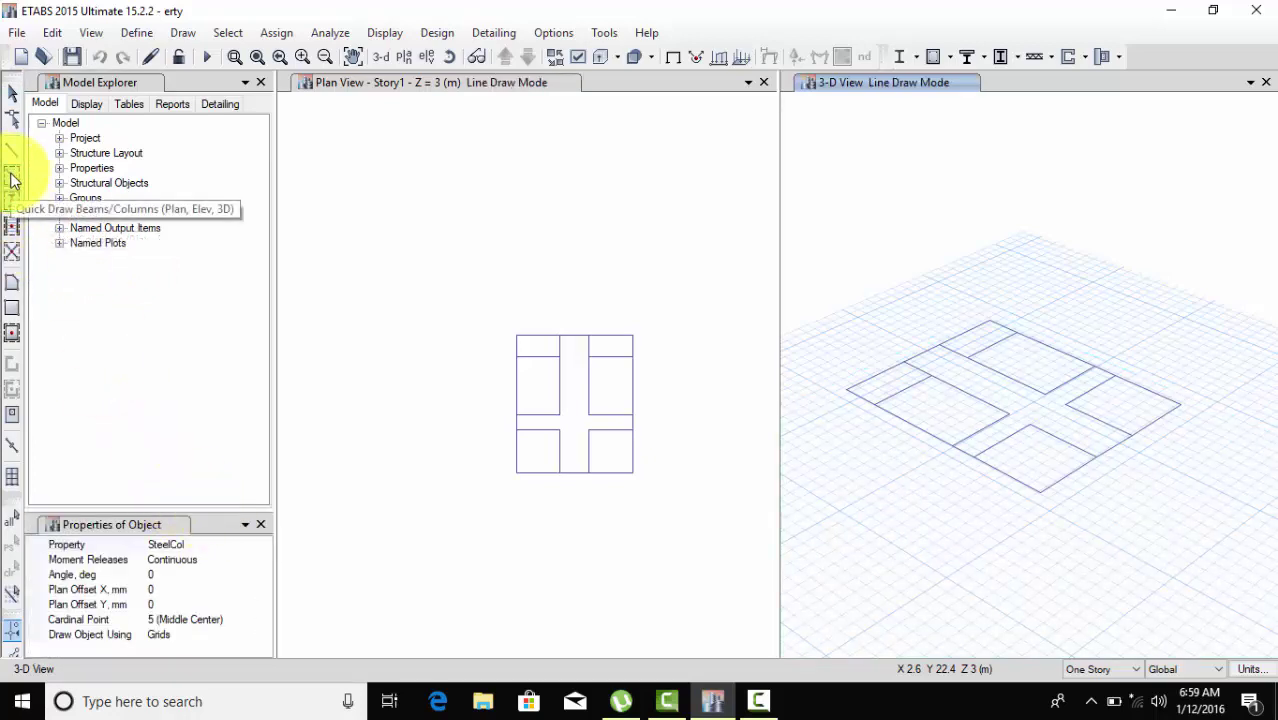
pyautogui.click(11, 176)
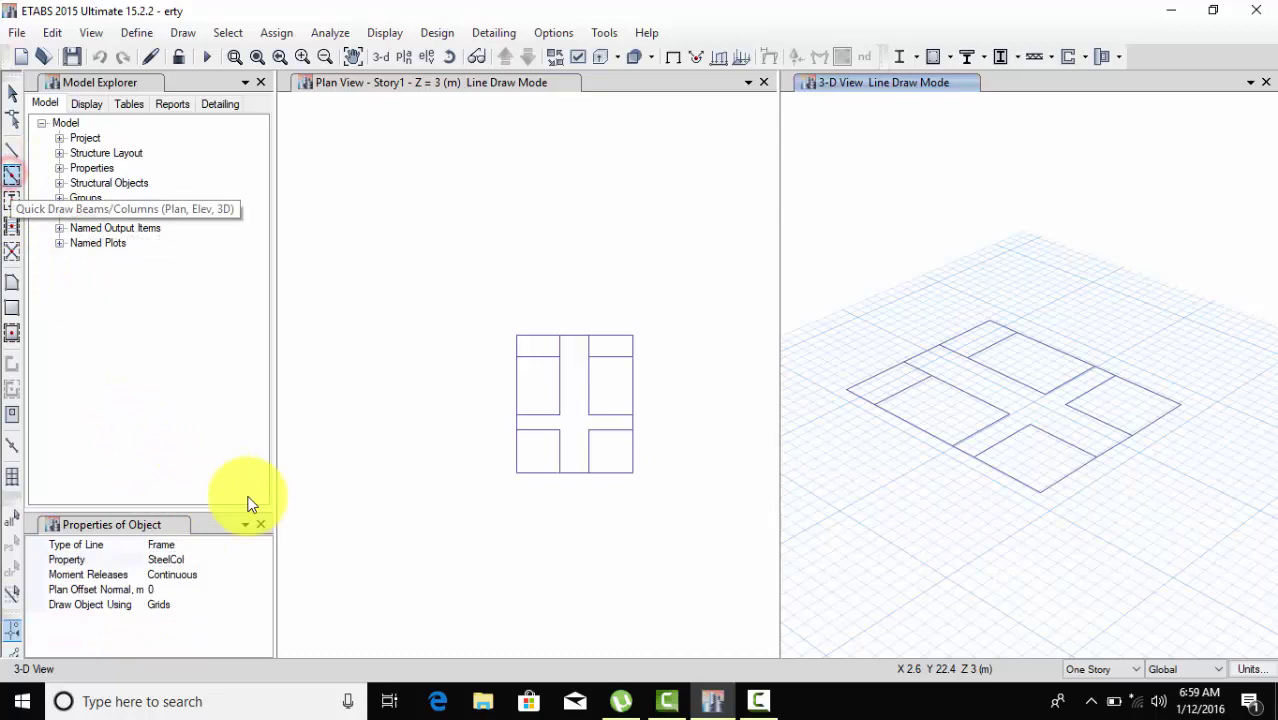
pyautogui.click(230, 562)
pyautogui.click(263, 560)
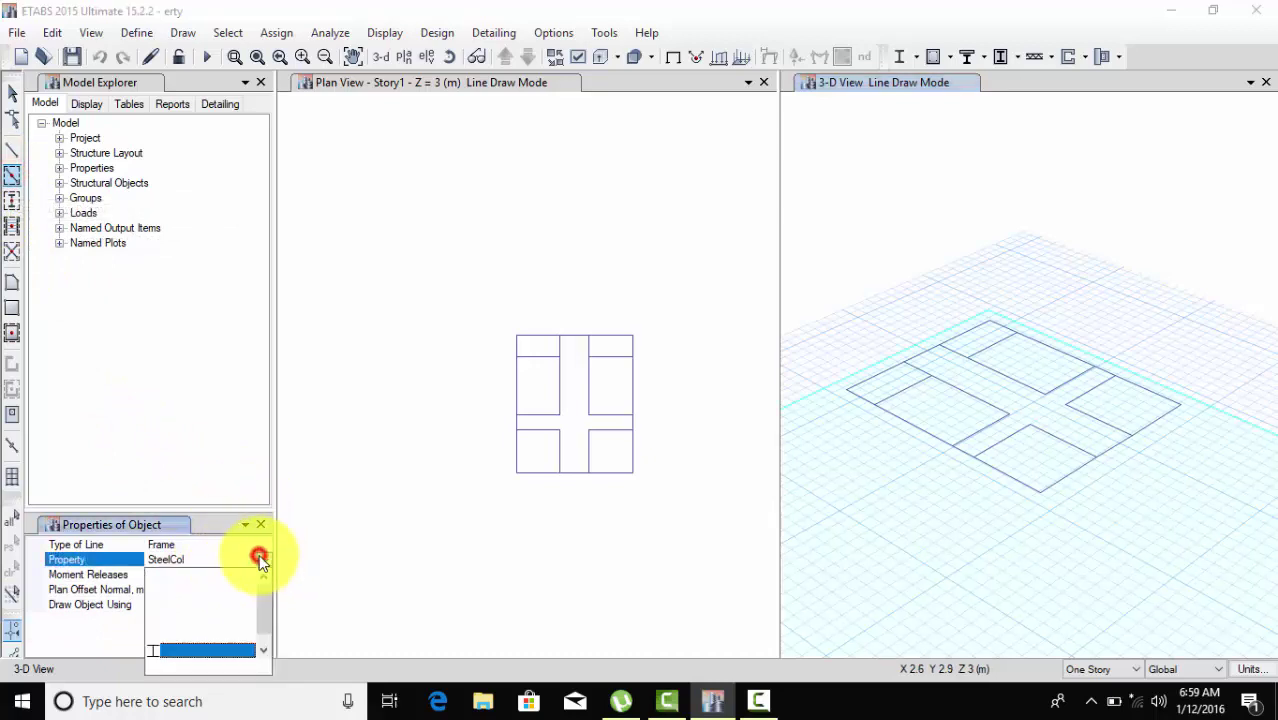
pyautogui.click(205, 578)
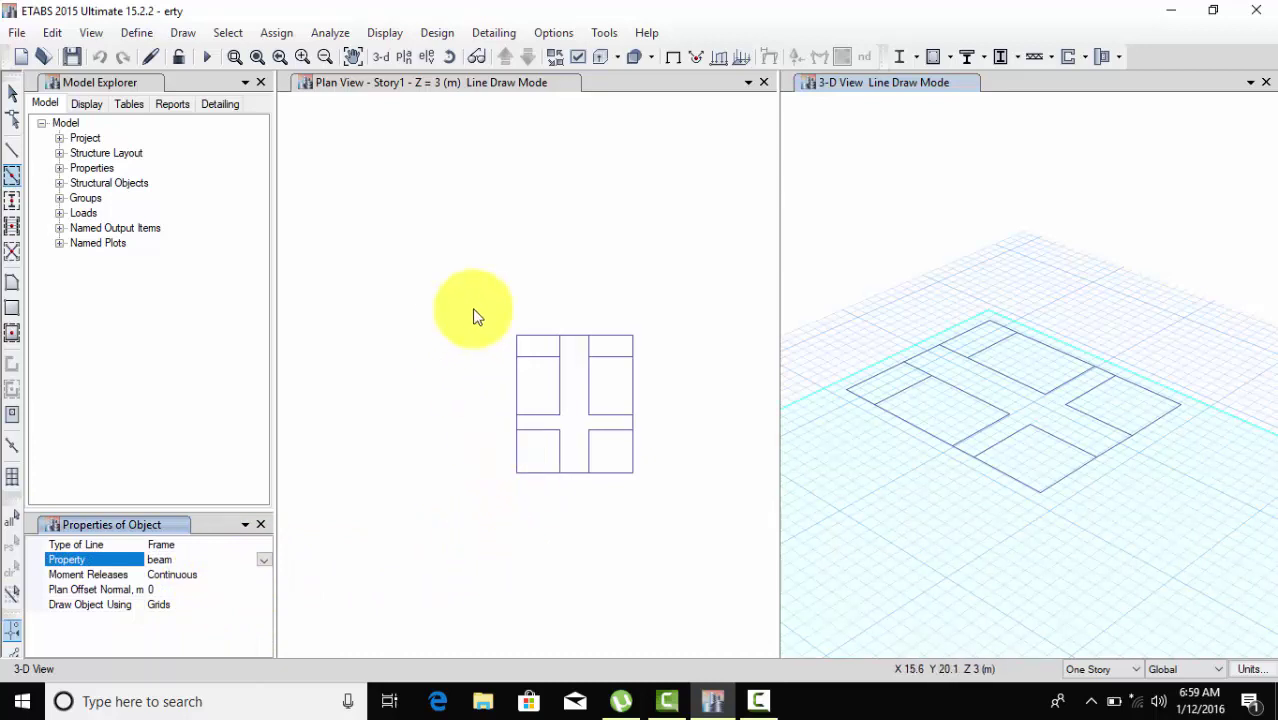
pyautogui.moveTo(476, 308); pyautogui.dragTo(690, 520)
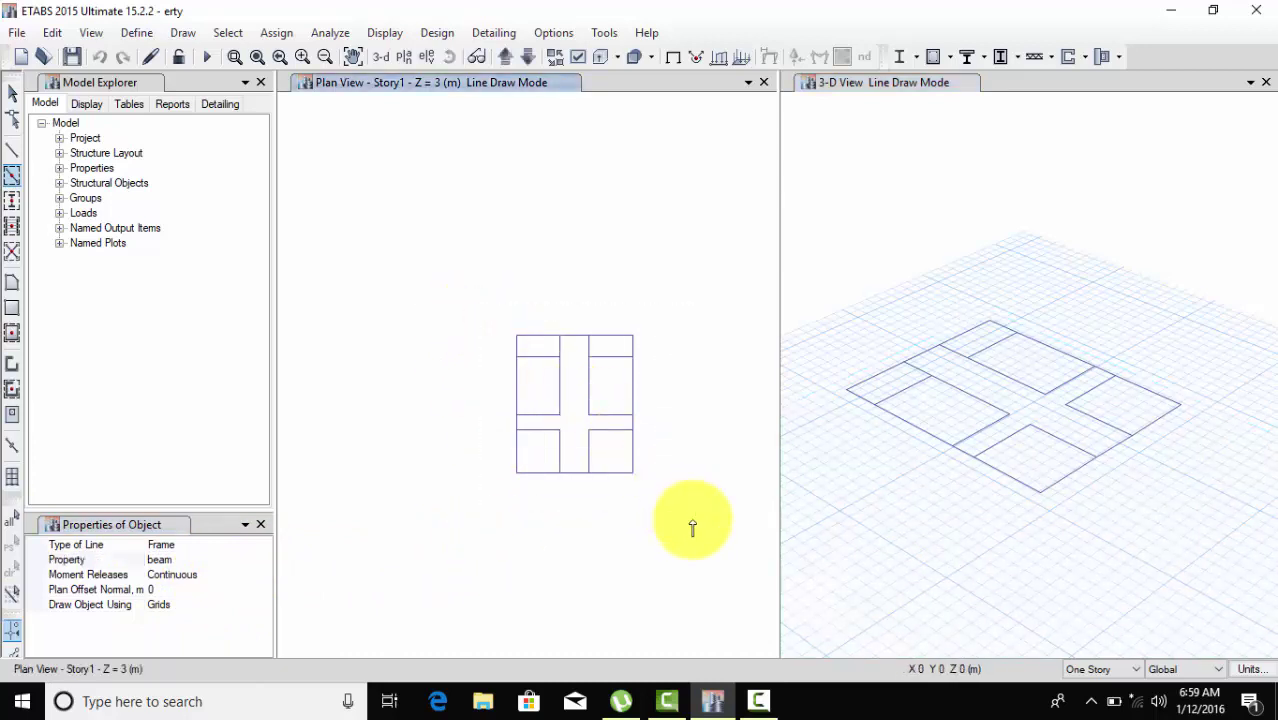
# Quick-draw columns with the column section at the four joints along the upper edge of the Story1 plan.
pyautogui.click(12, 200)
pyautogui.click(212, 545)
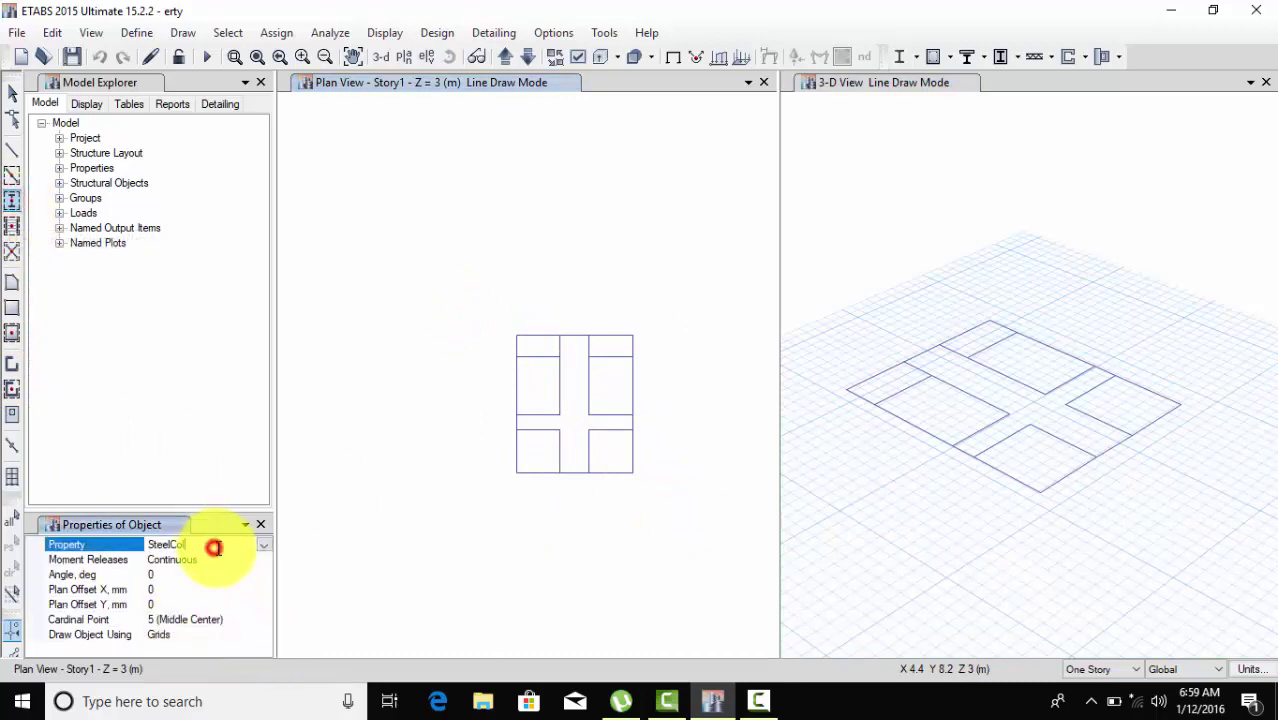
pyautogui.click(263, 543)
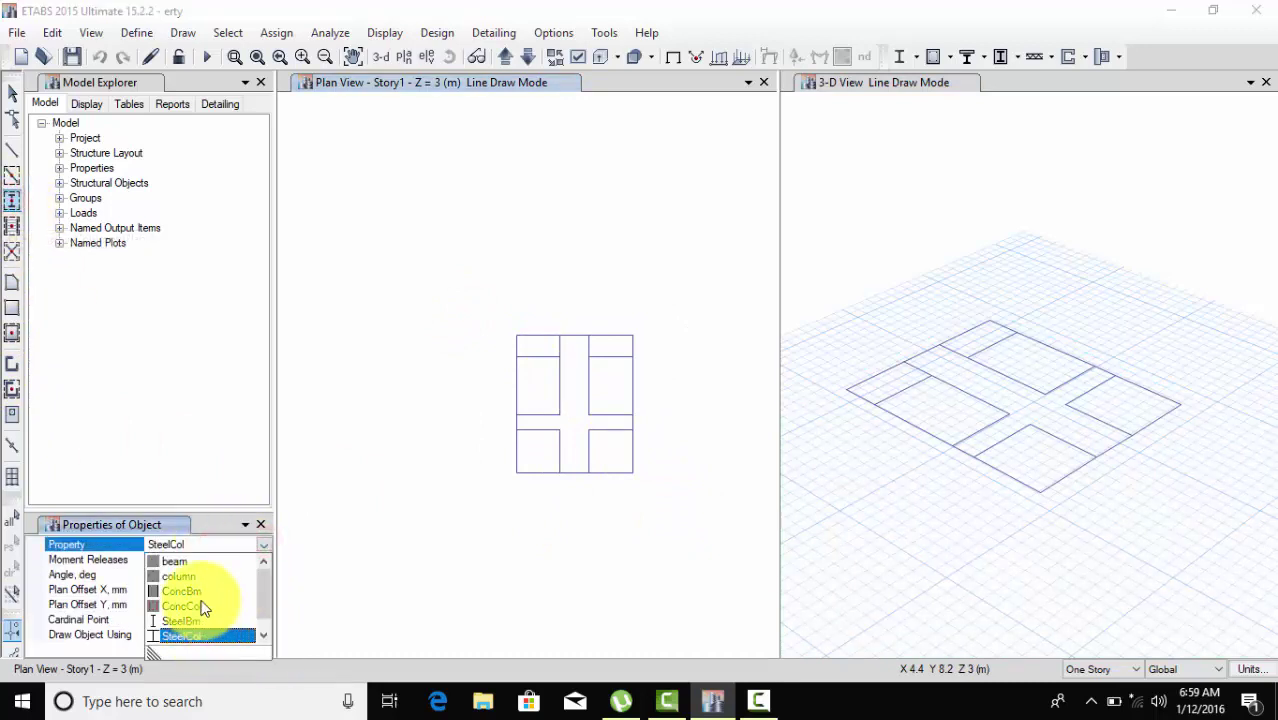
pyautogui.click(200, 578)
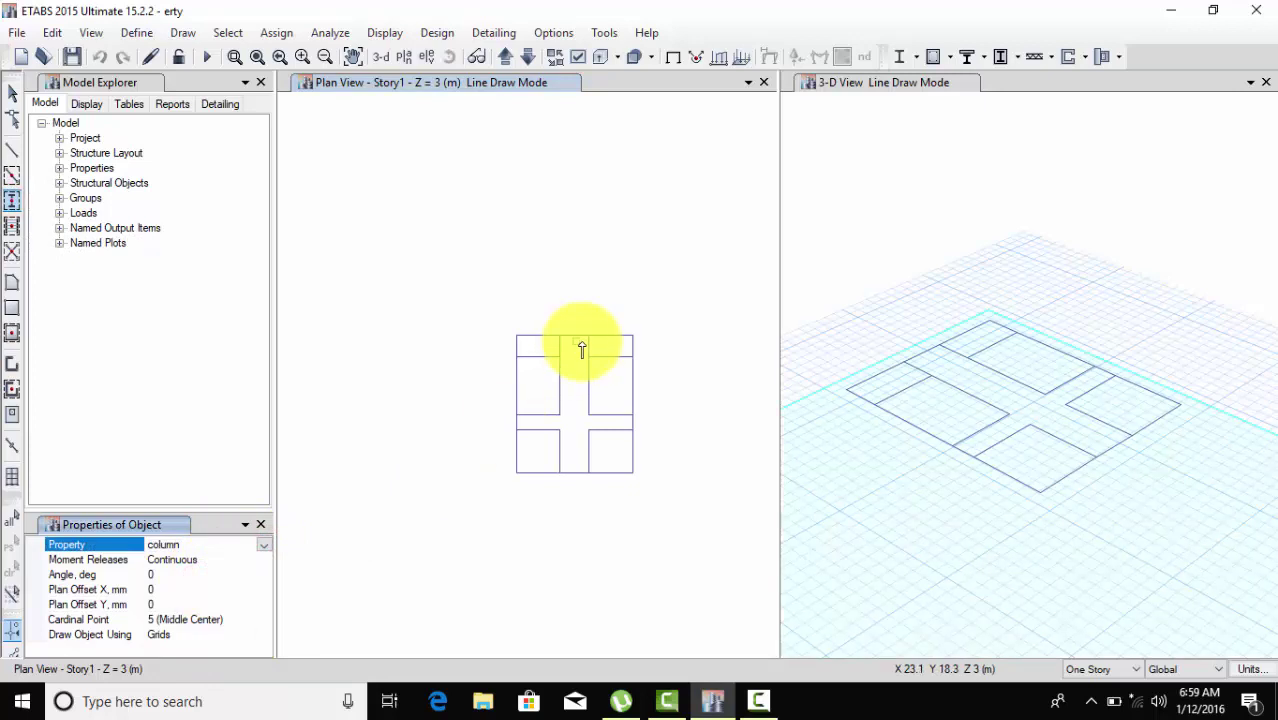
pyautogui.scroll(3, 630, 342)
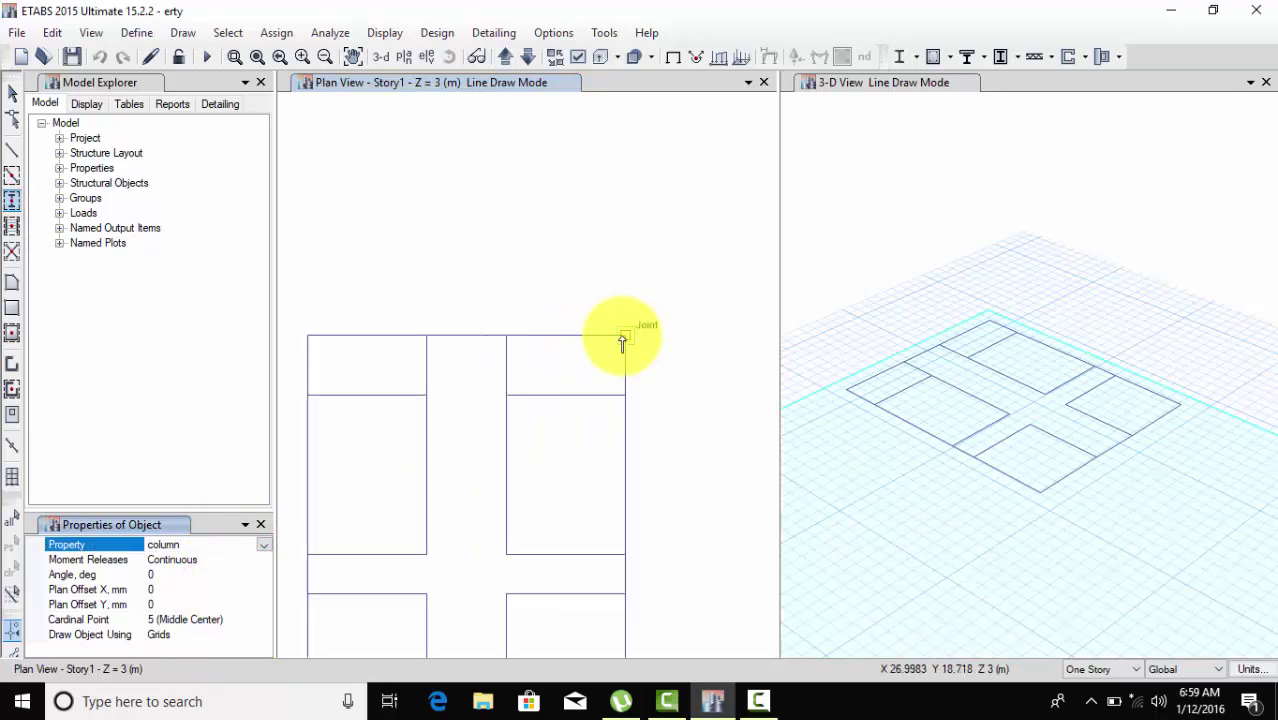
pyautogui.click(625, 337)
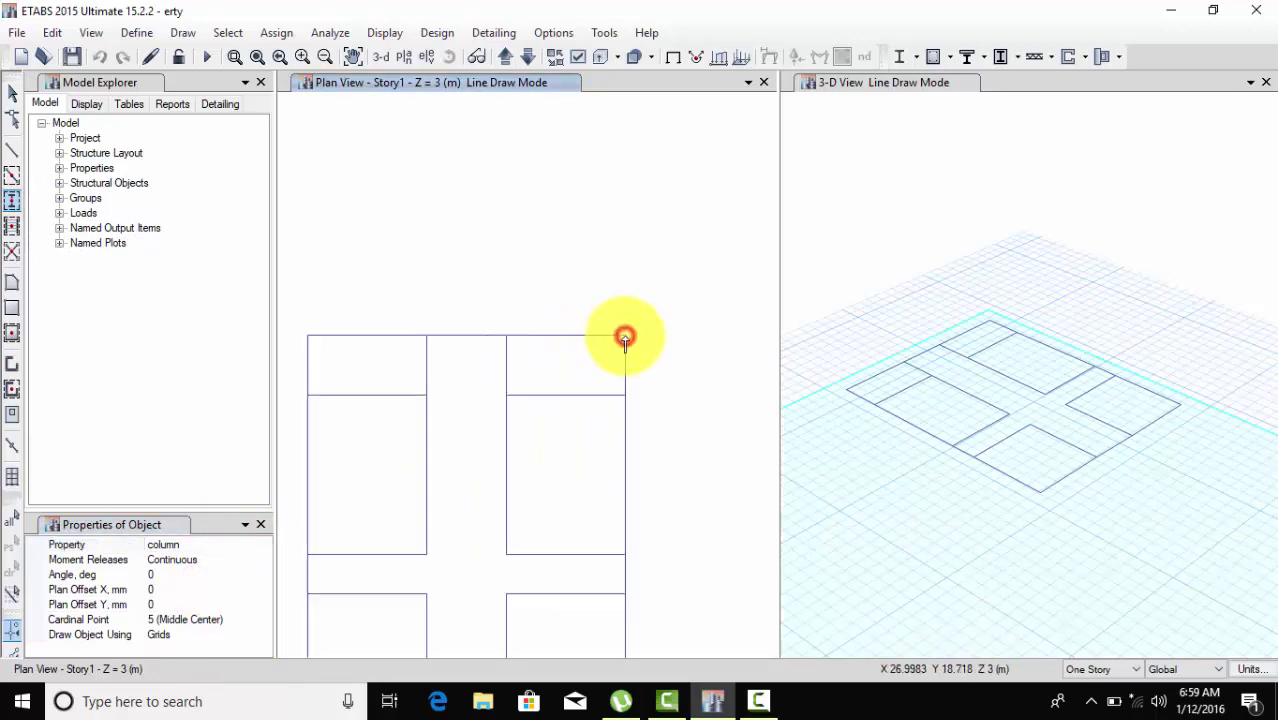
pyautogui.click(506, 336)
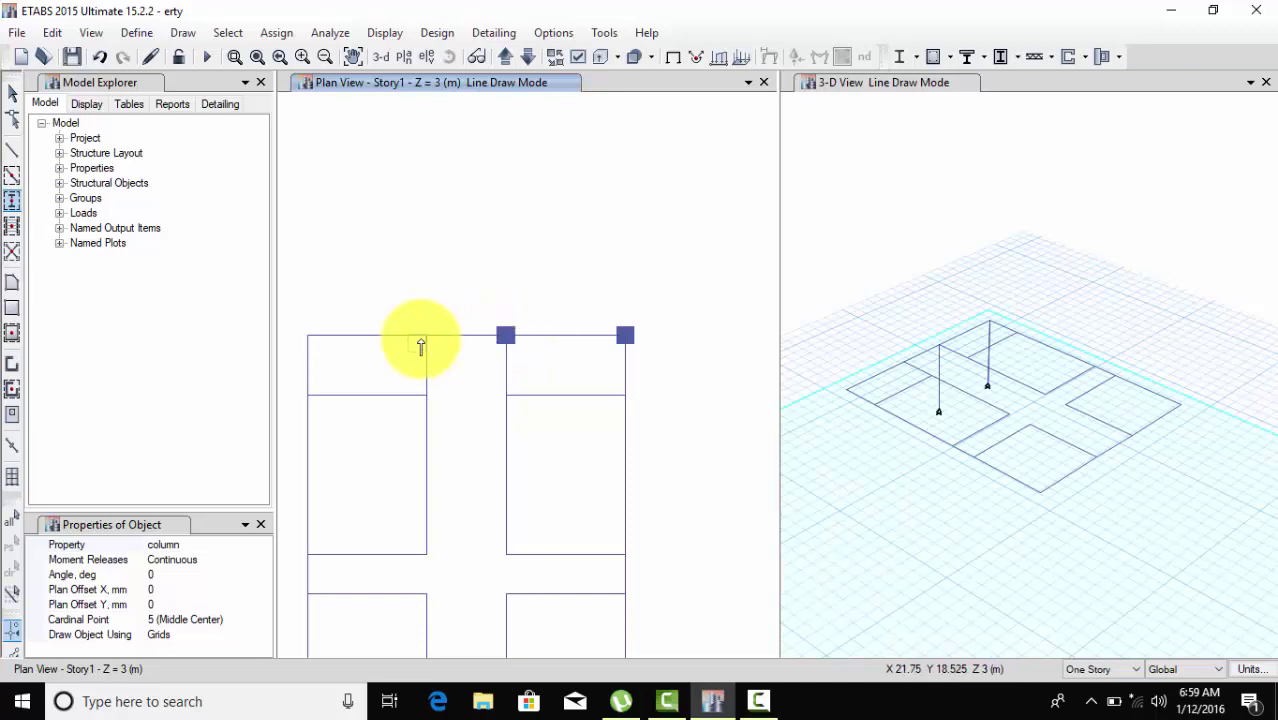
pyautogui.click(427, 337)
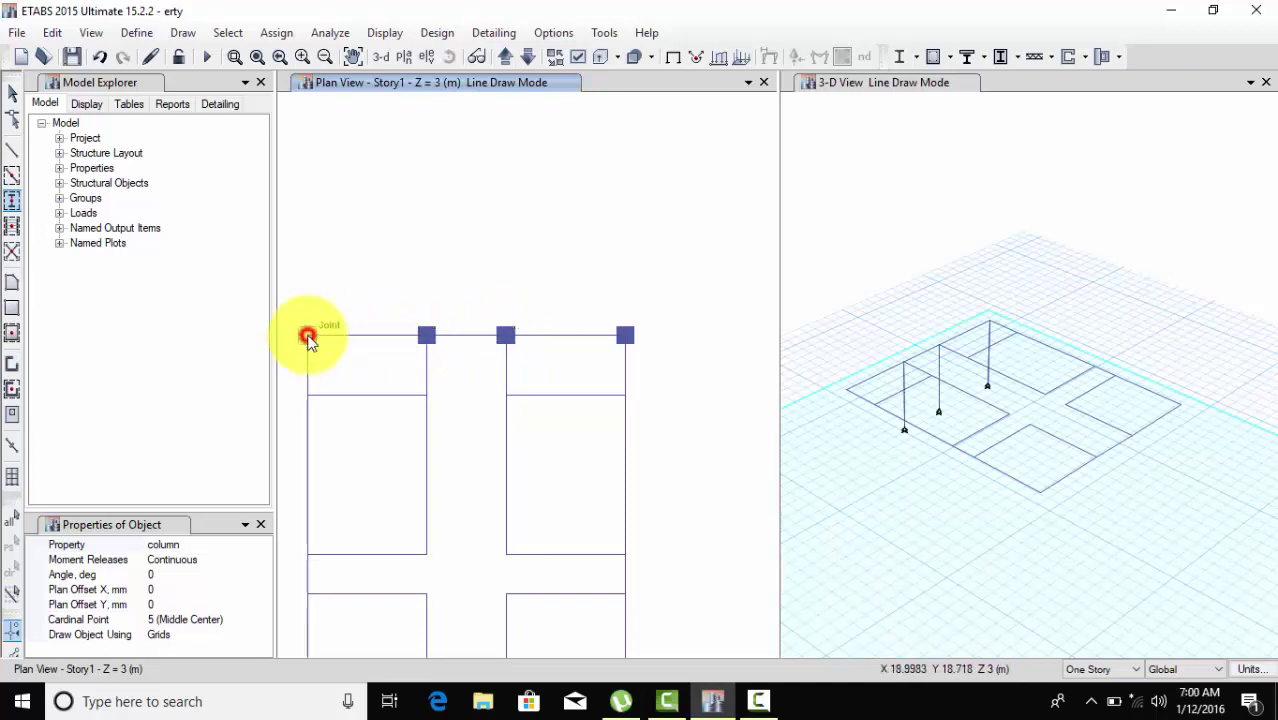
pyautogui.click(307, 337)
# Place columns at the four joints on each of the second and third horizontal beam lines below the plan's upper edge.
pyautogui.click(426, 395)
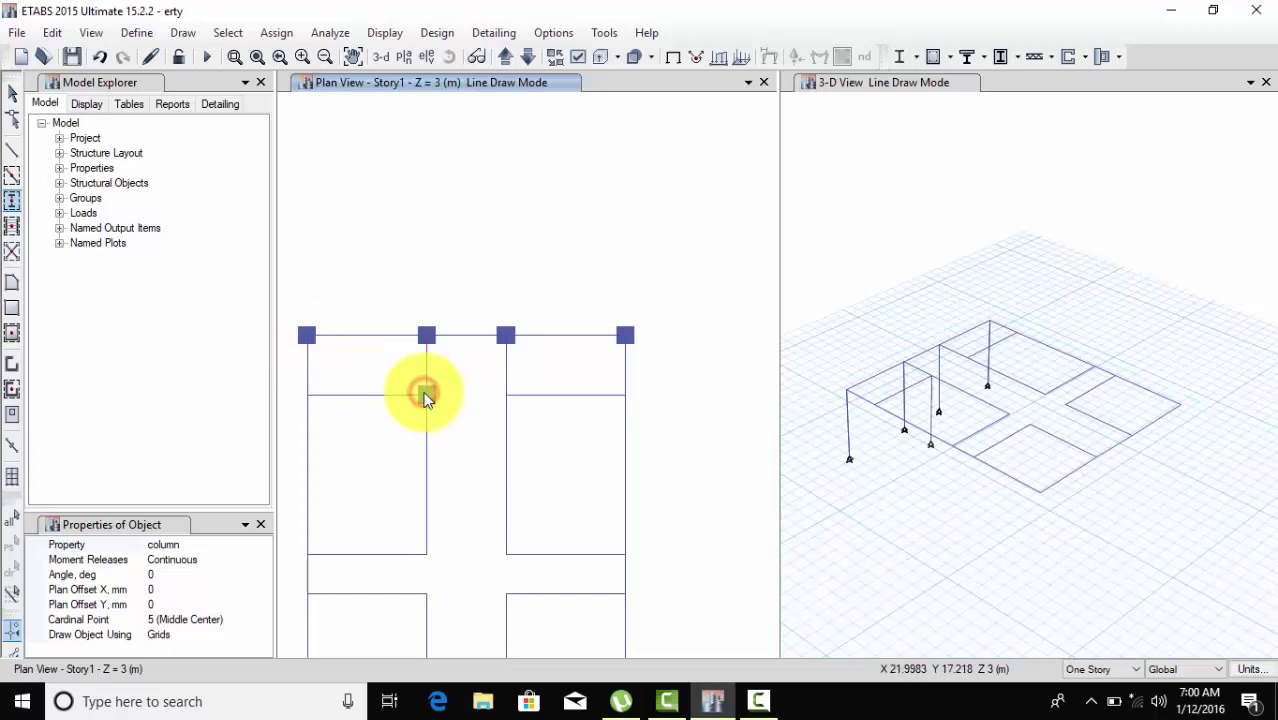
pyautogui.click(507, 396)
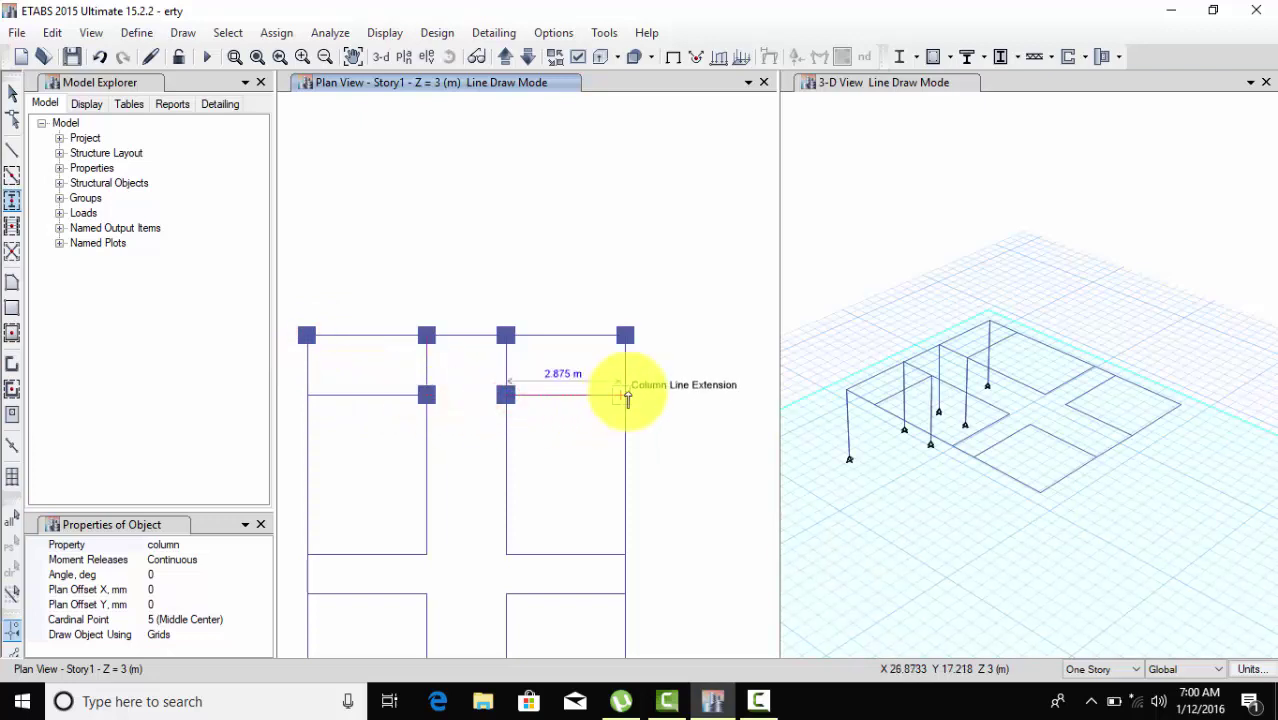
pyautogui.click(625, 396)
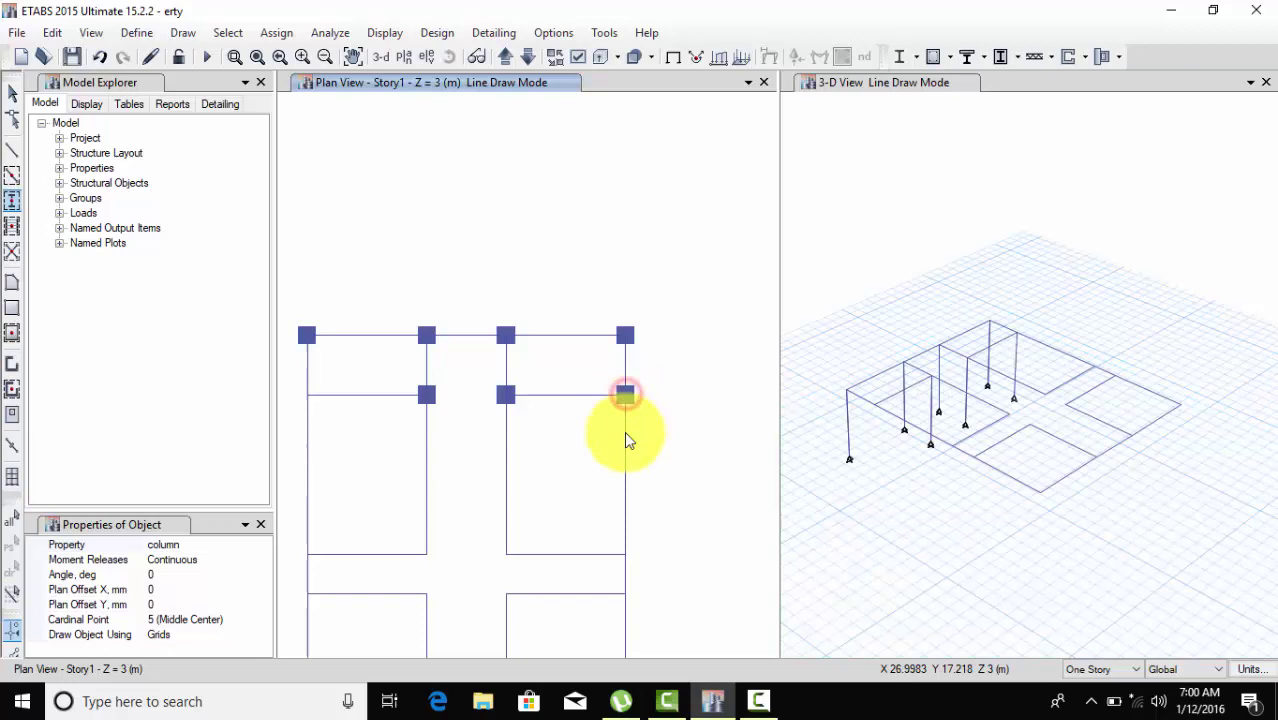
pyautogui.click(624, 556)
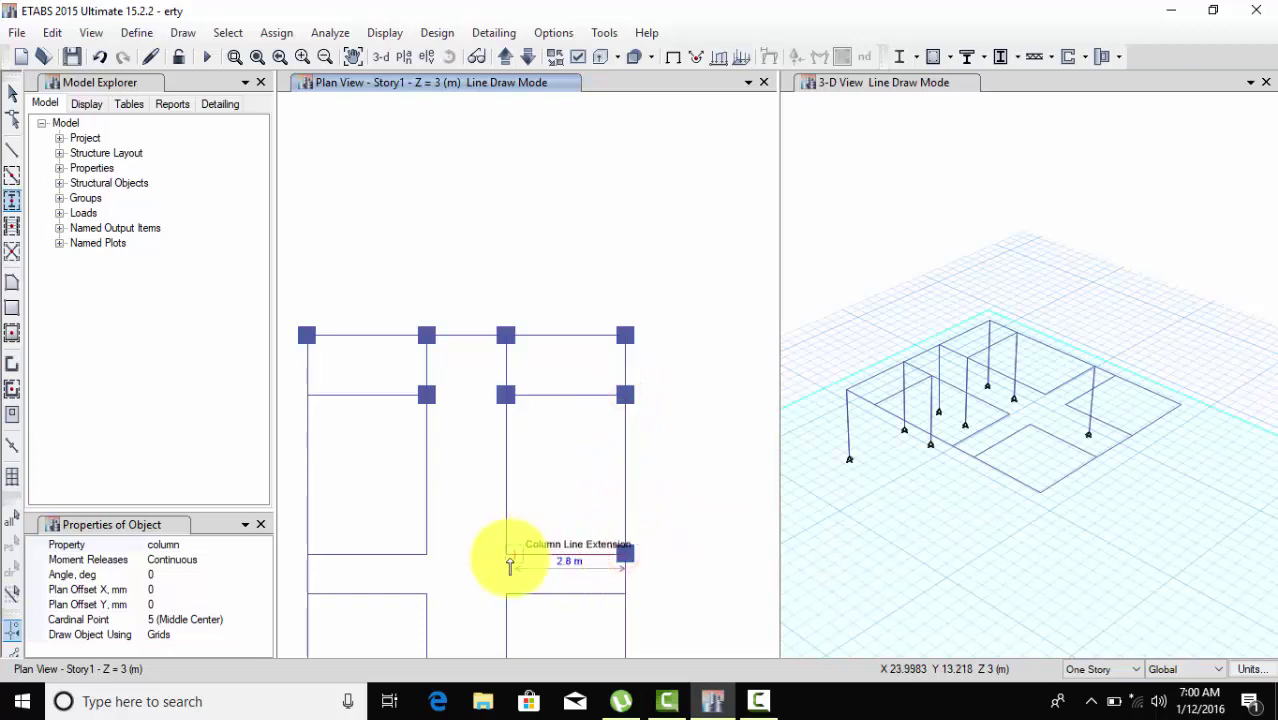
pyautogui.click(505, 555)
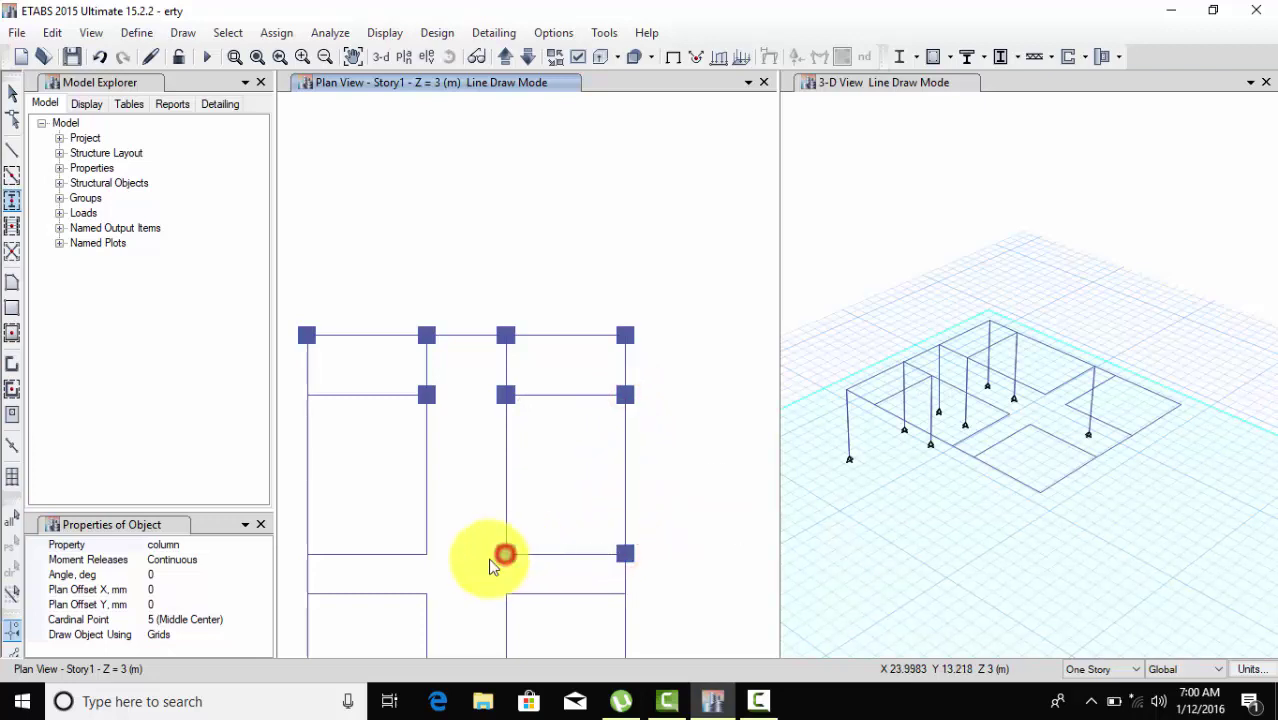
pyautogui.moveTo(462, 562); pyautogui.dragTo(559, 553, button='middle')
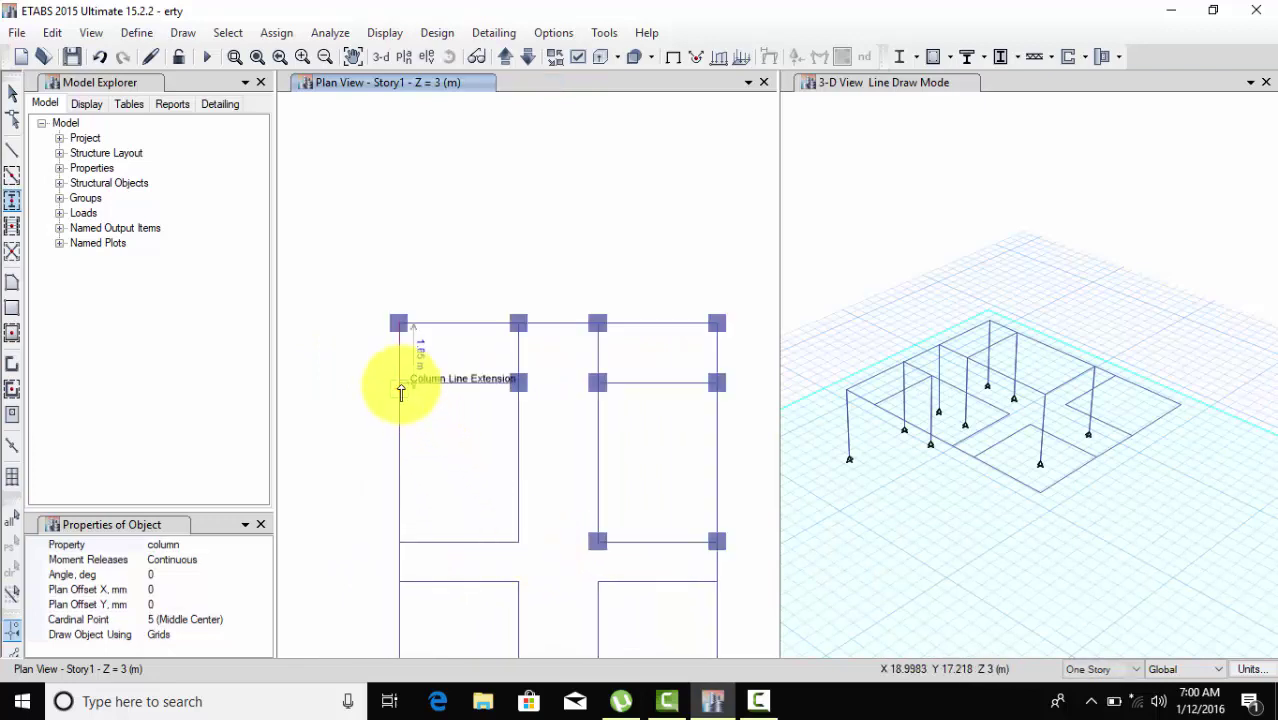
pyautogui.click(399, 385)
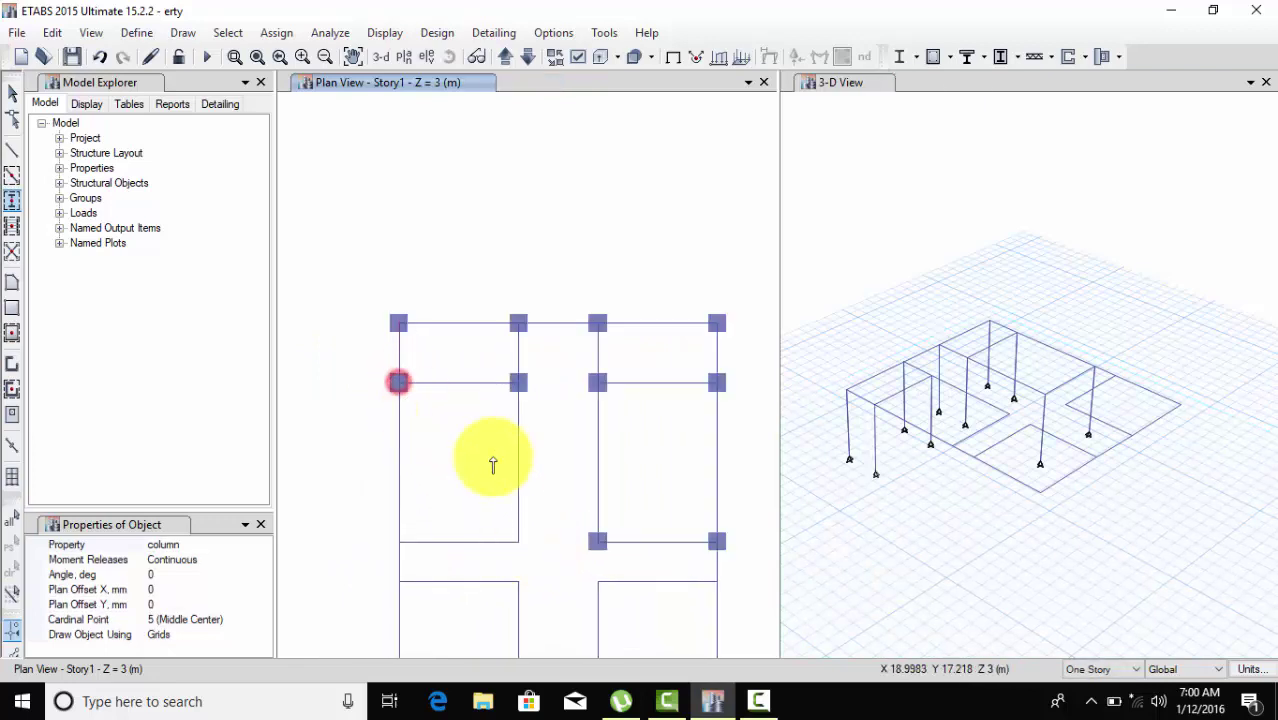
pyautogui.click(518, 544)
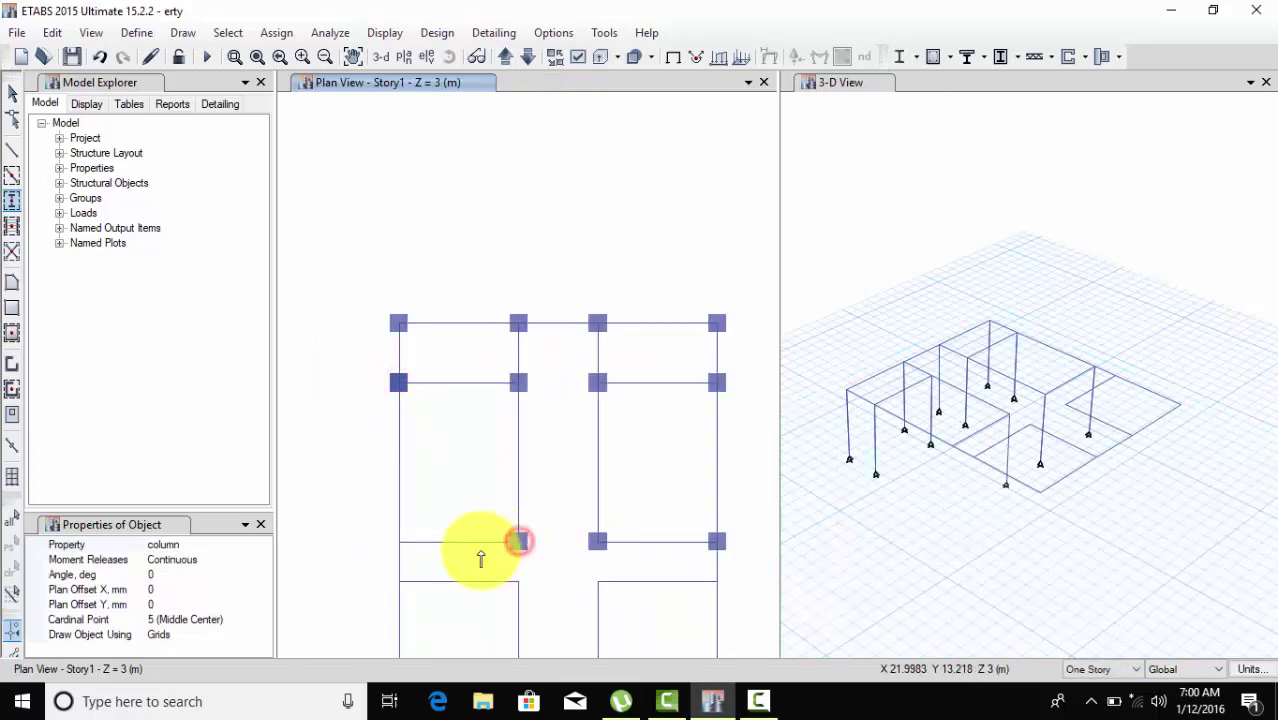
pyautogui.click(399, 543)
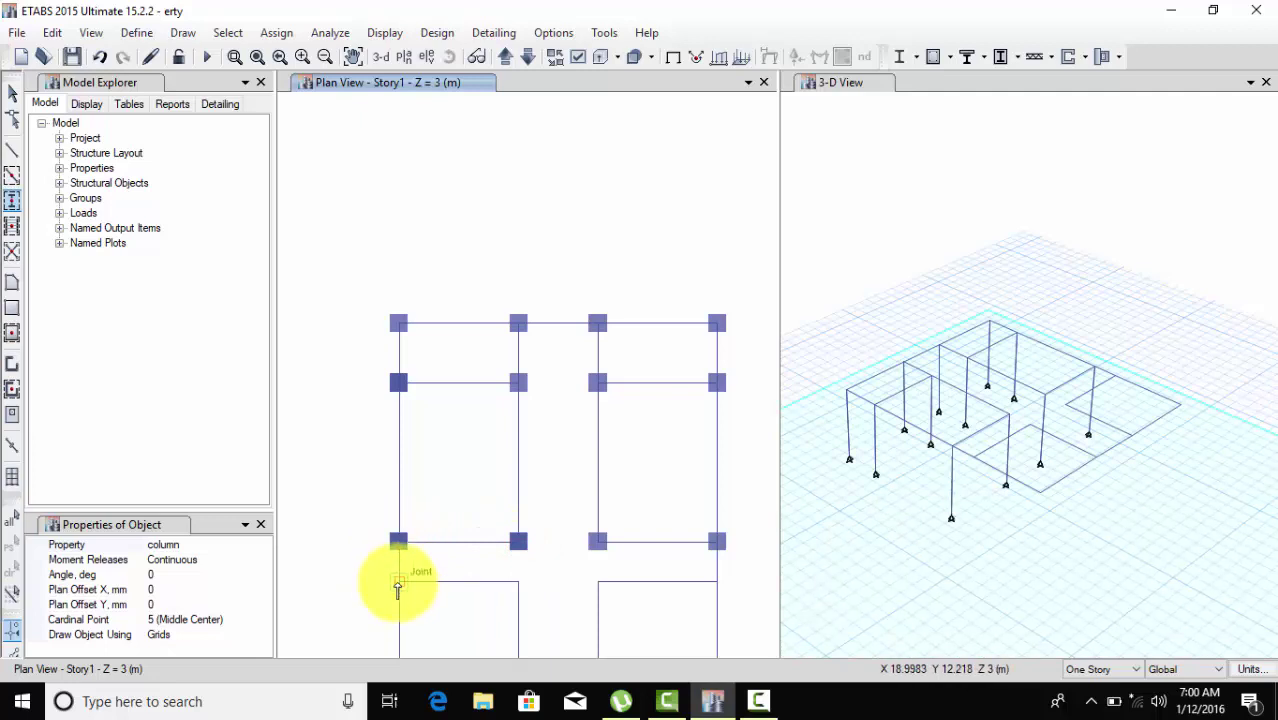
# Place columns at the four joints of the fourth horizontal beam line, along the upper sides of the two lower rooms.
pyautogui.click(398, 583)
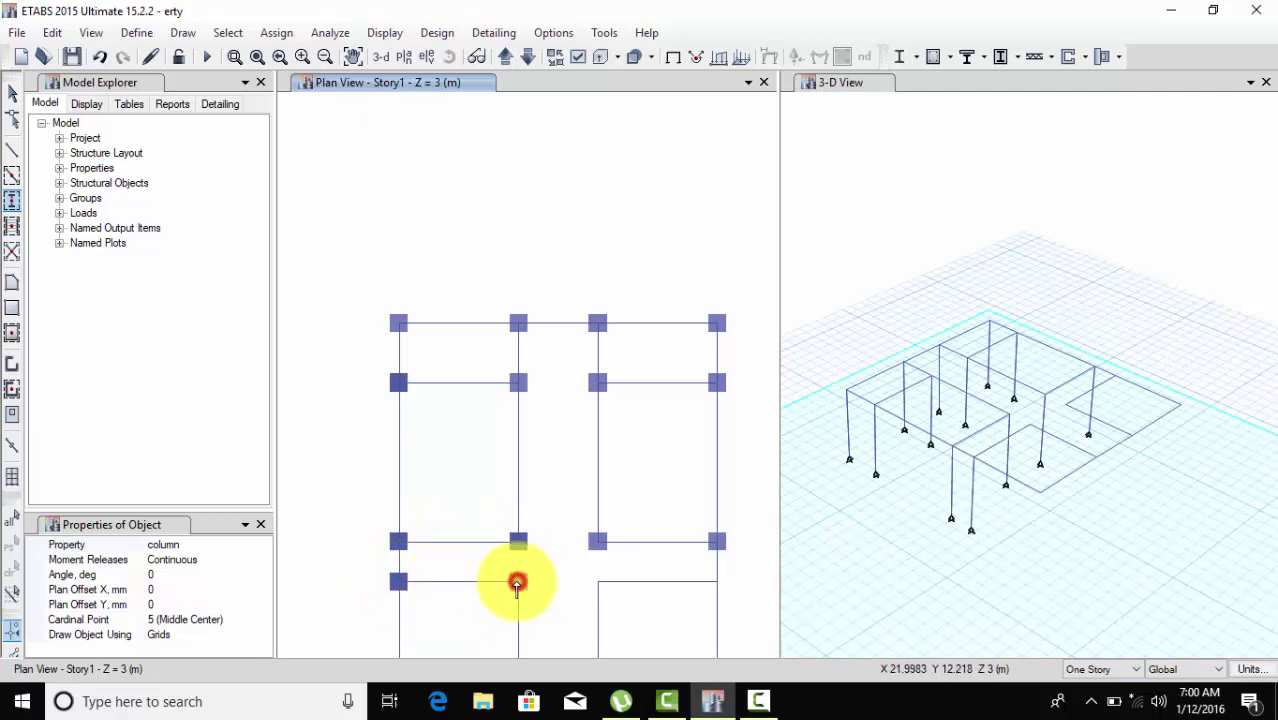
pyautogui.click(517, 583)
pyautogui.moveTo(516, 571); pyautogui.dragTo(505, 465, button='middle')
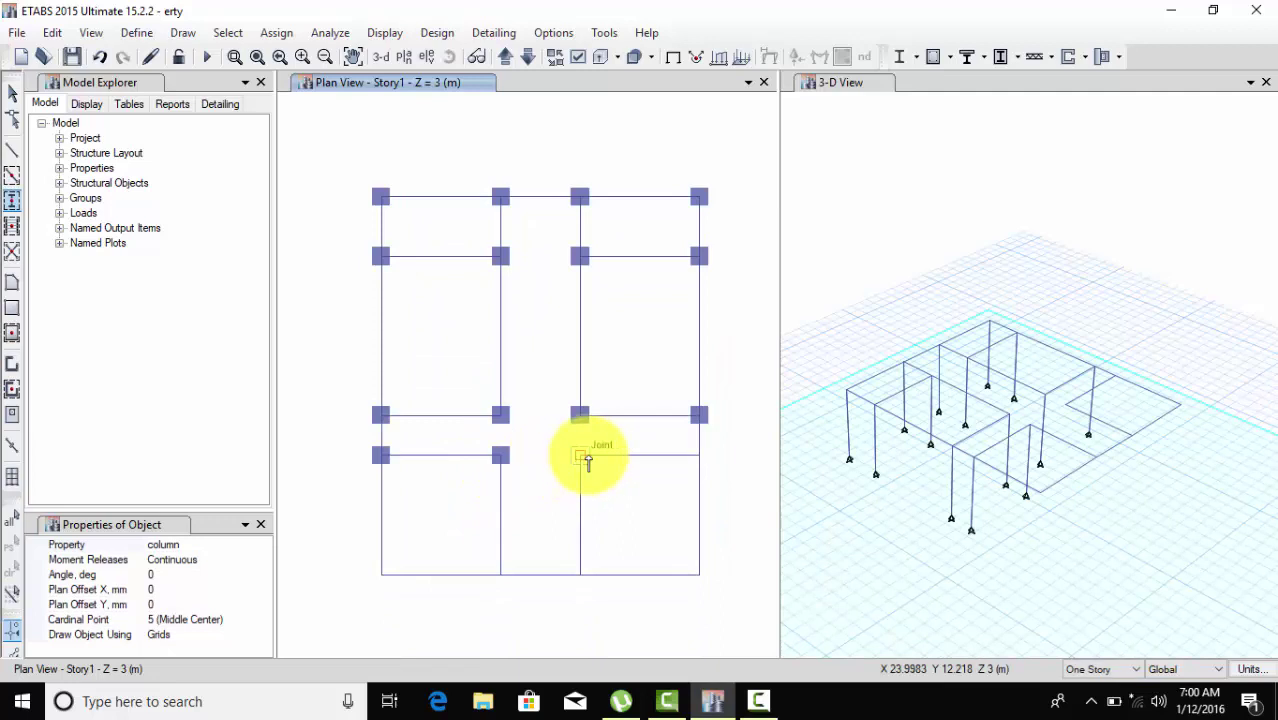
pyautogui.click(580, 456)
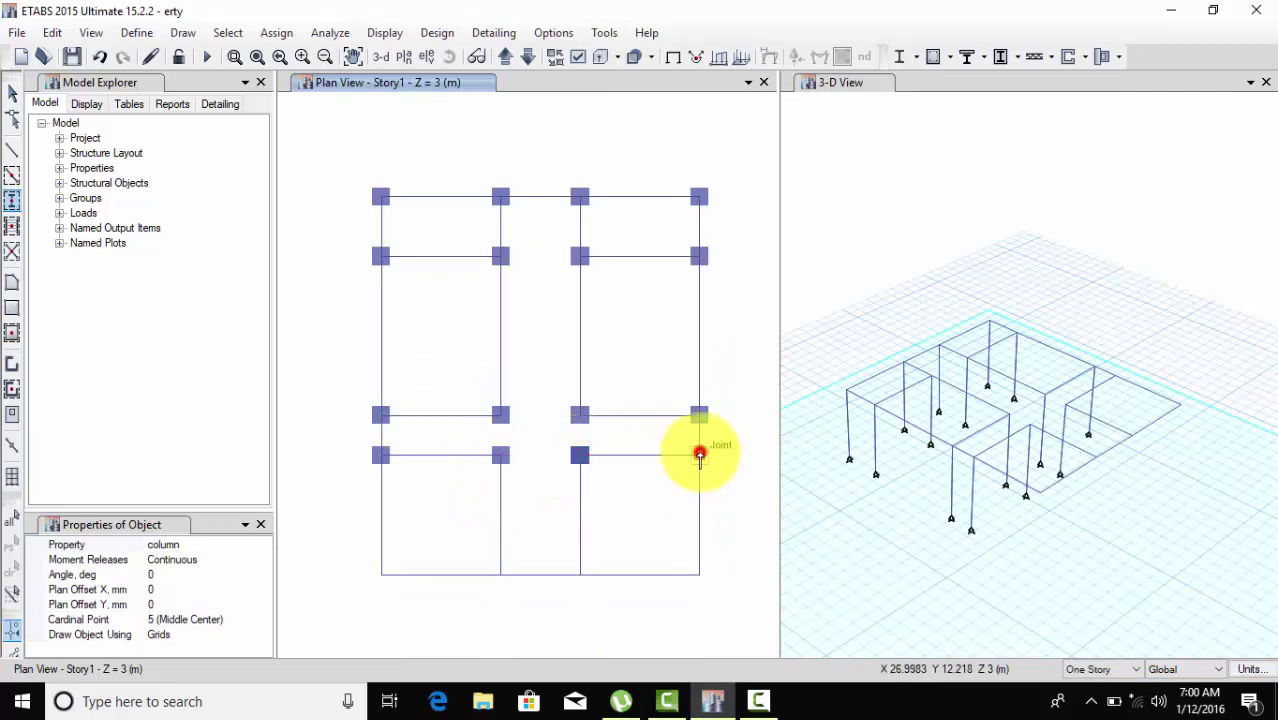
pyautogui.click(699, 455)
# Place columns at the four joints along the lower edge of the Story1 plan and finish column drawing.
pyautogui.click(699, 575)
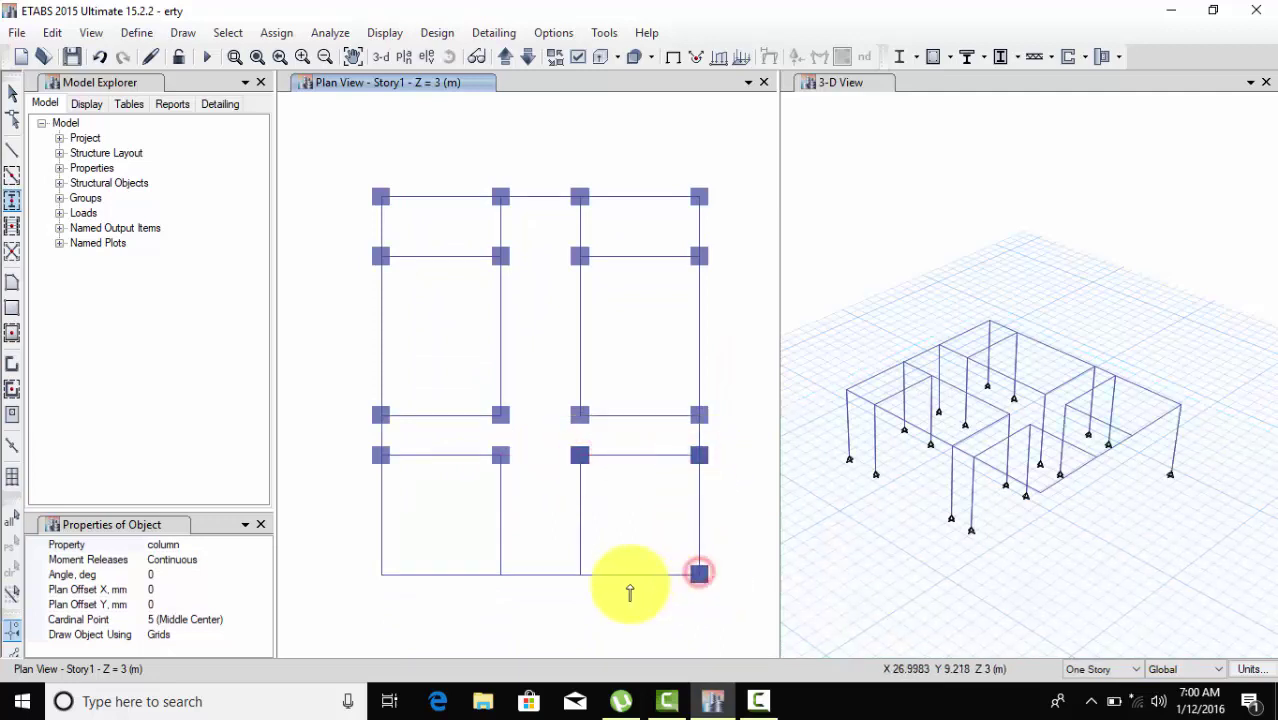
pyautogui.click(580, 575)
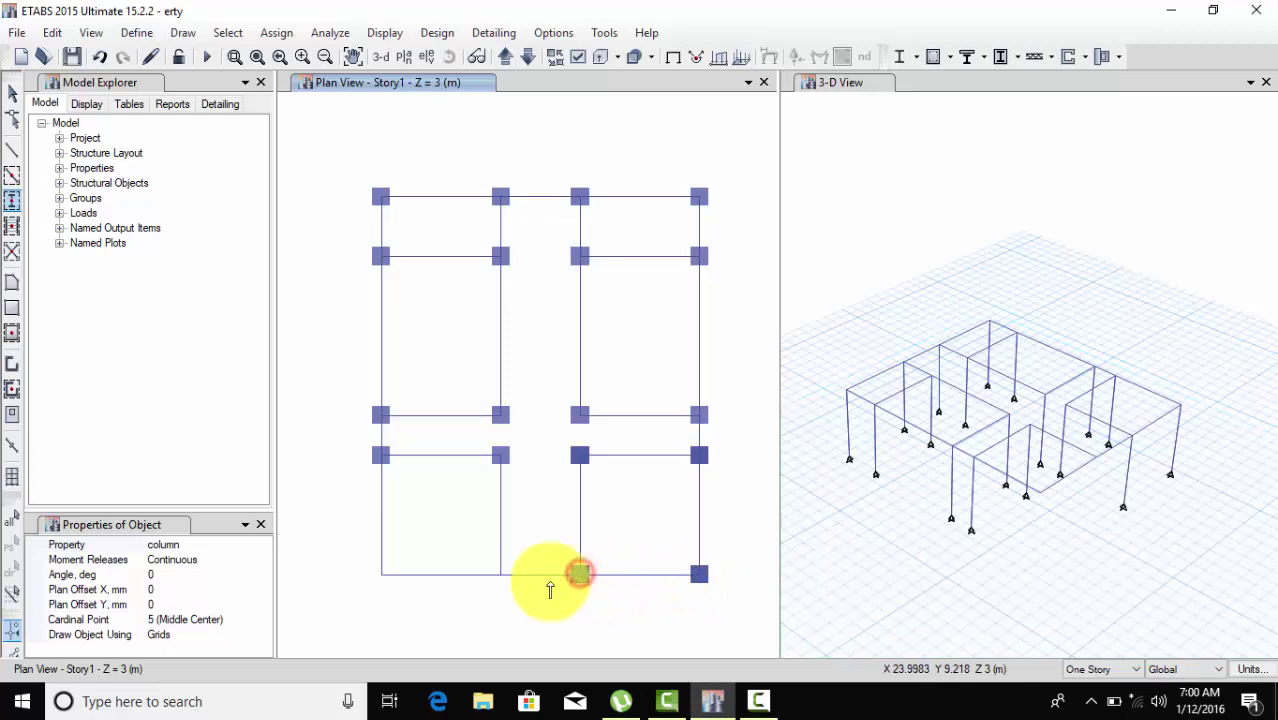
pyautogui.click(500, 574)
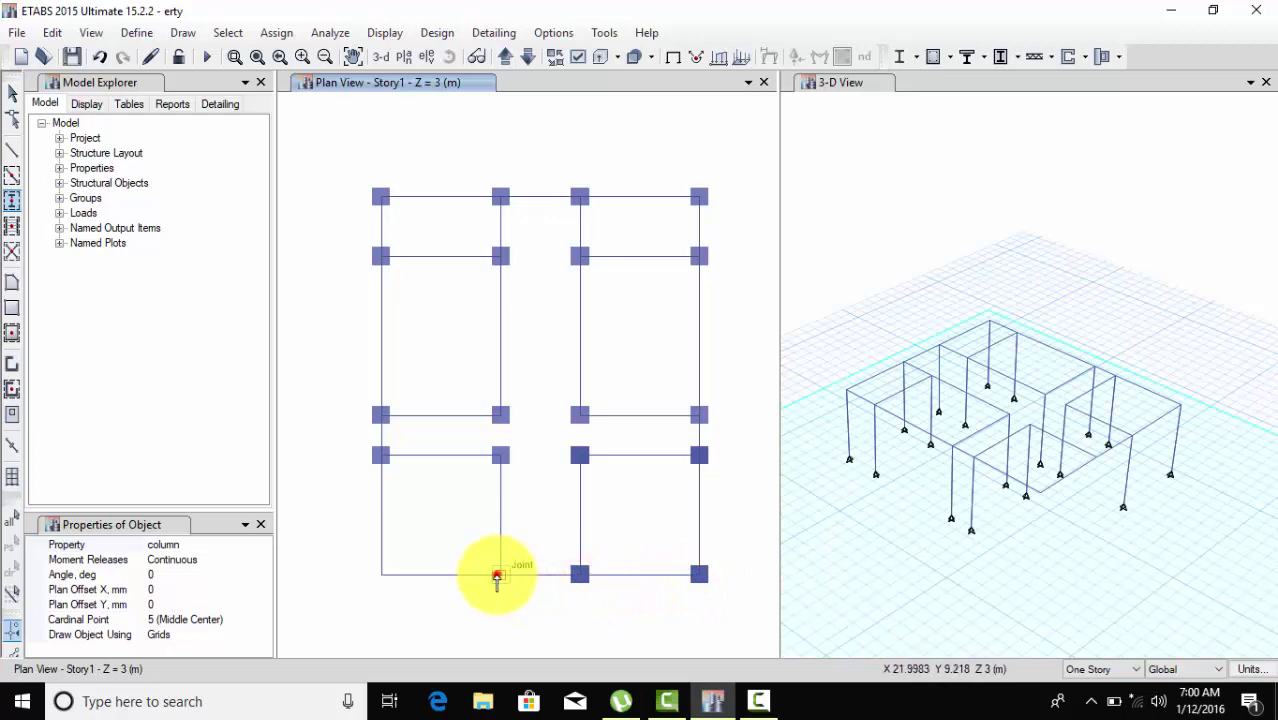
pyautogui.click(381, 575)
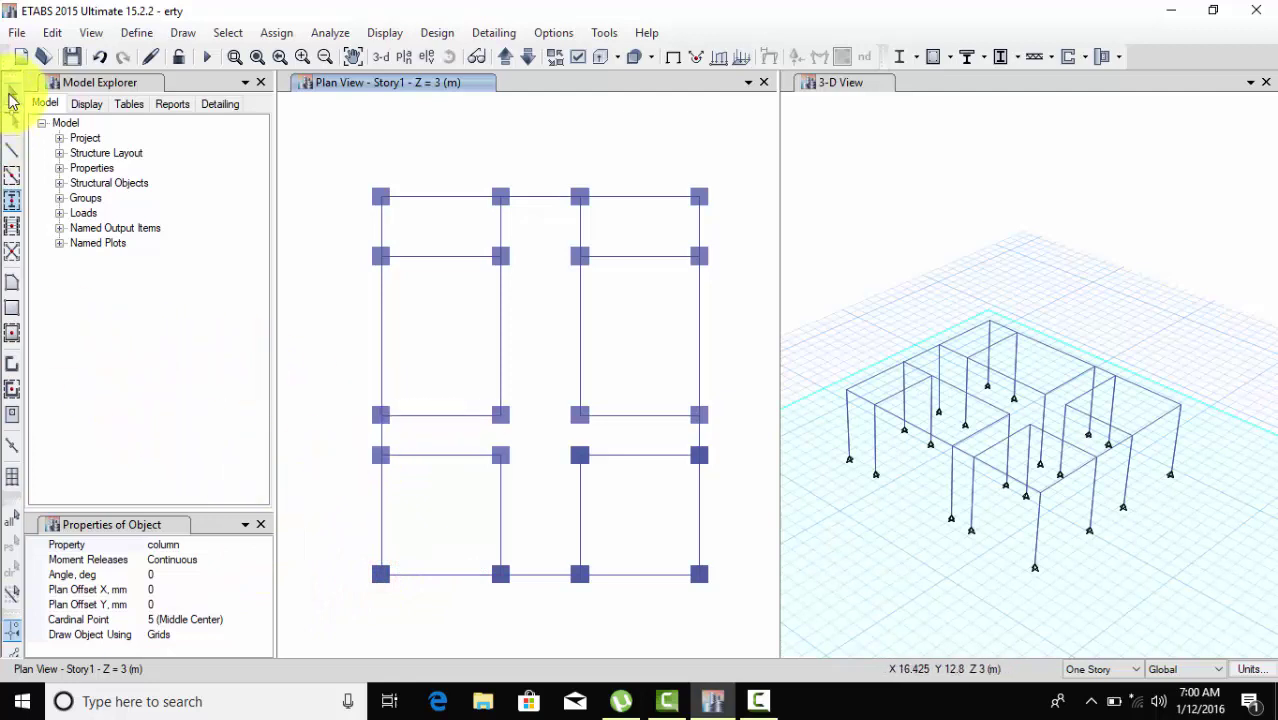
pyautogui.click(12, 93)
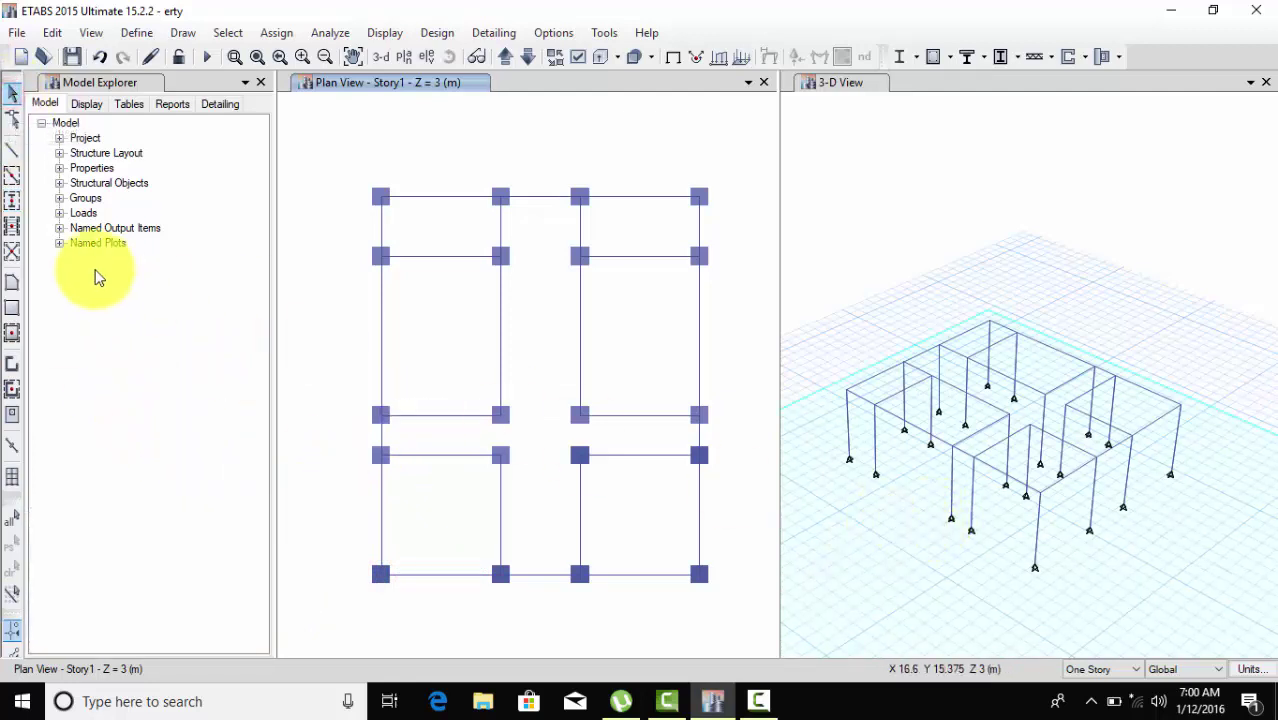
# Draw frame lines with the beam section from joint to joint along the plan's upper edge, starting at the upper-left corner.
pyautogui.click(13, 160)
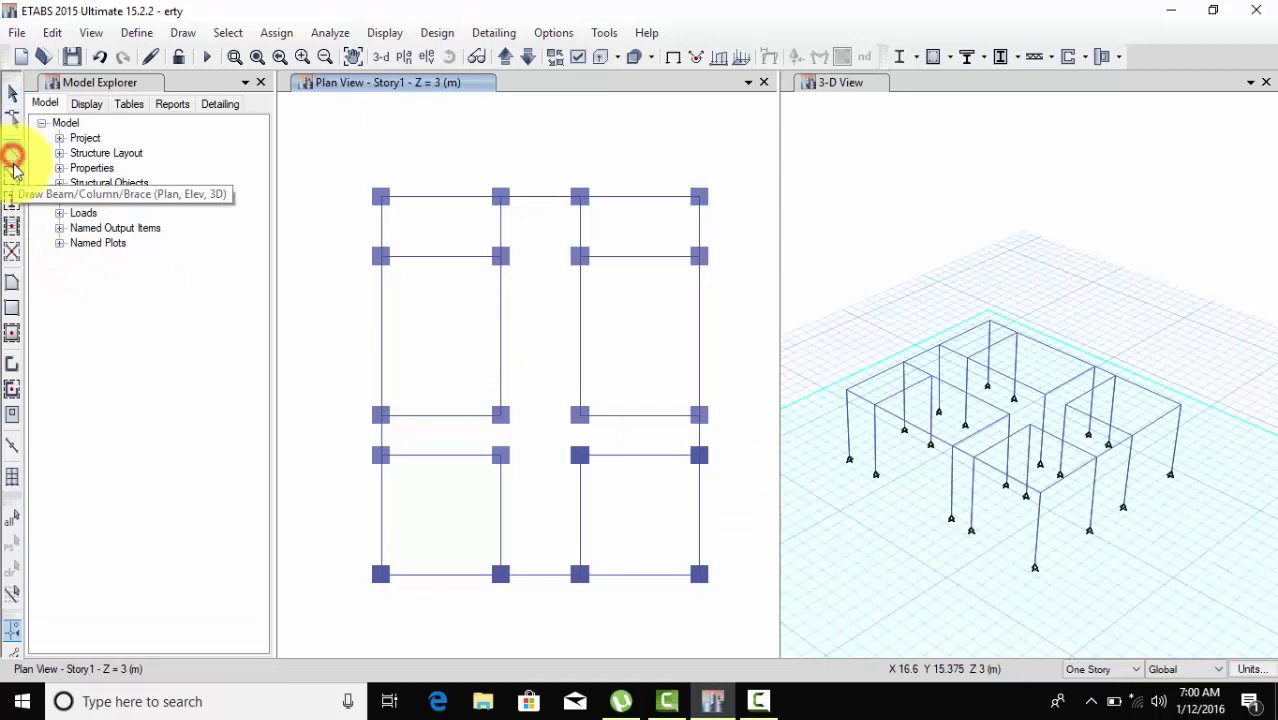
pyautogui.click(194, 557)
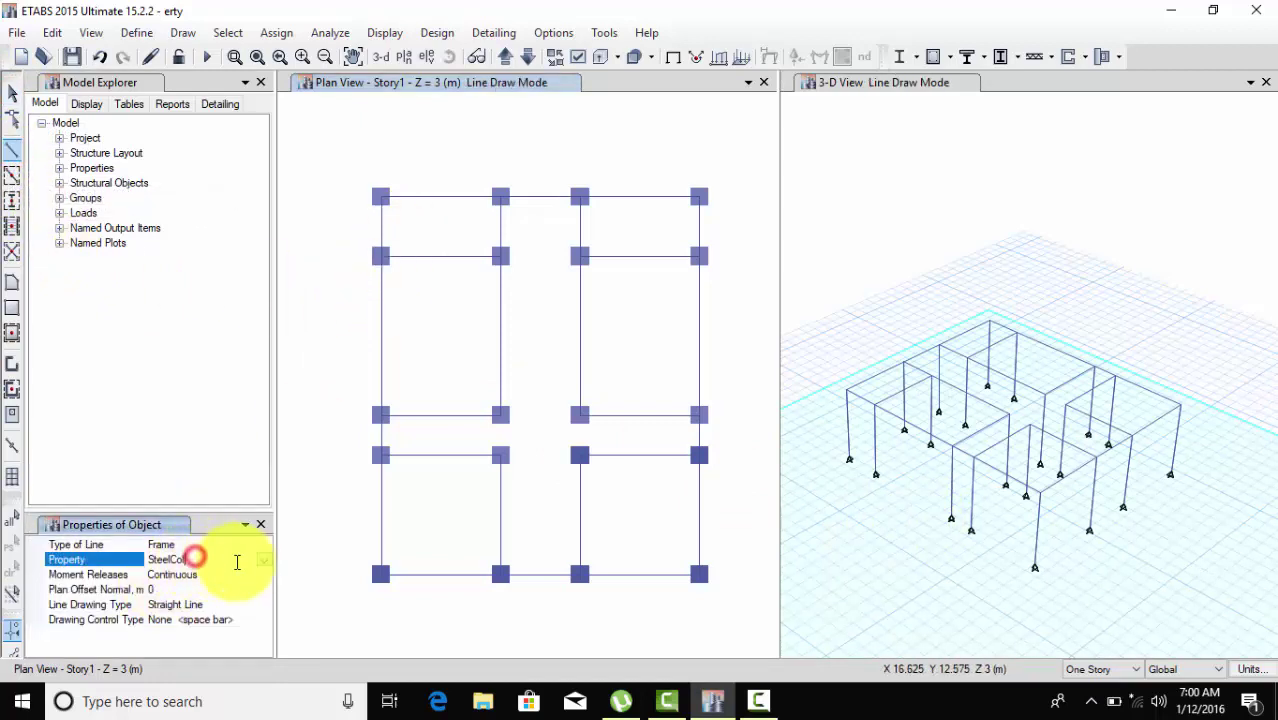
pyautogui.click(264, 560)
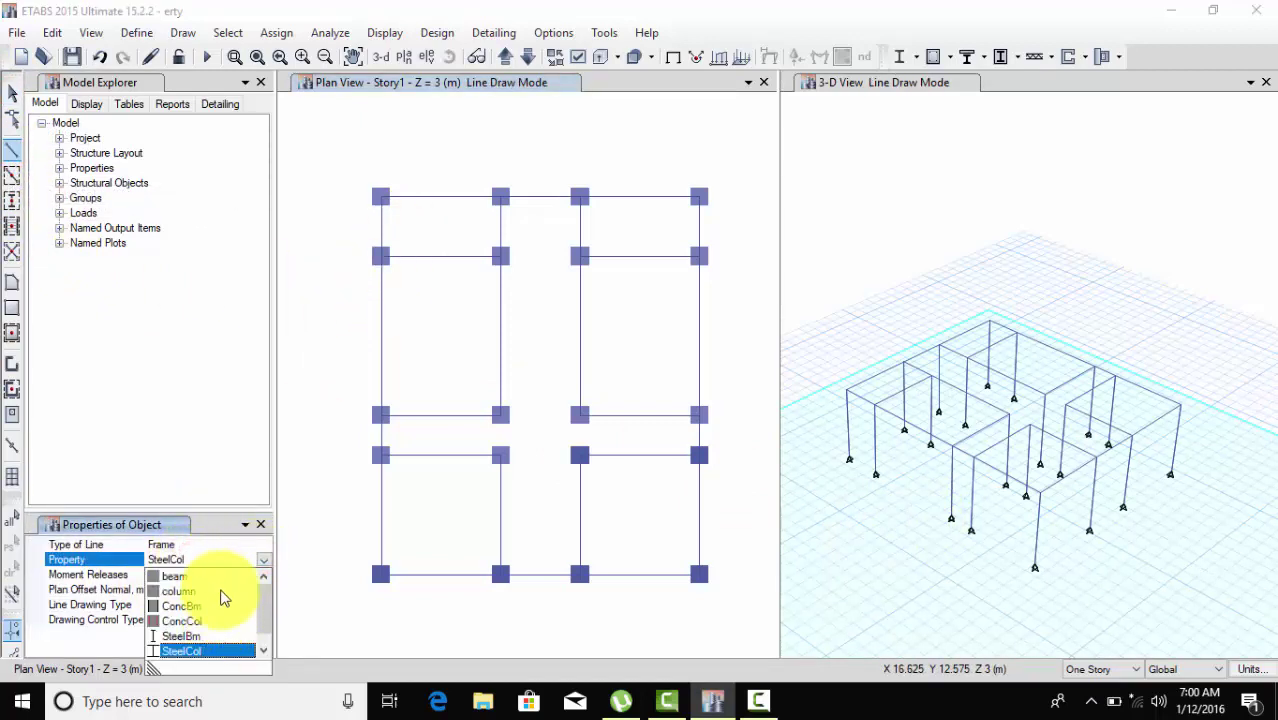
pyautogui.click(222, 577)
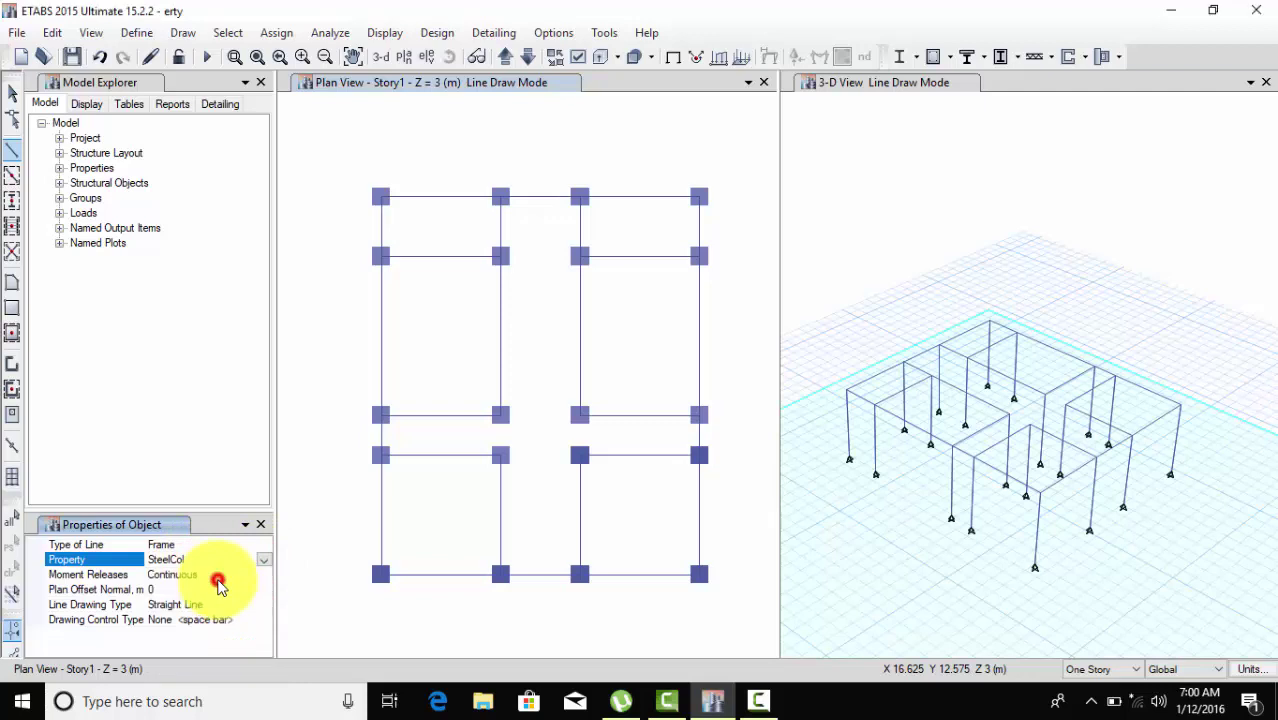
pyautogui.click(380, 198)
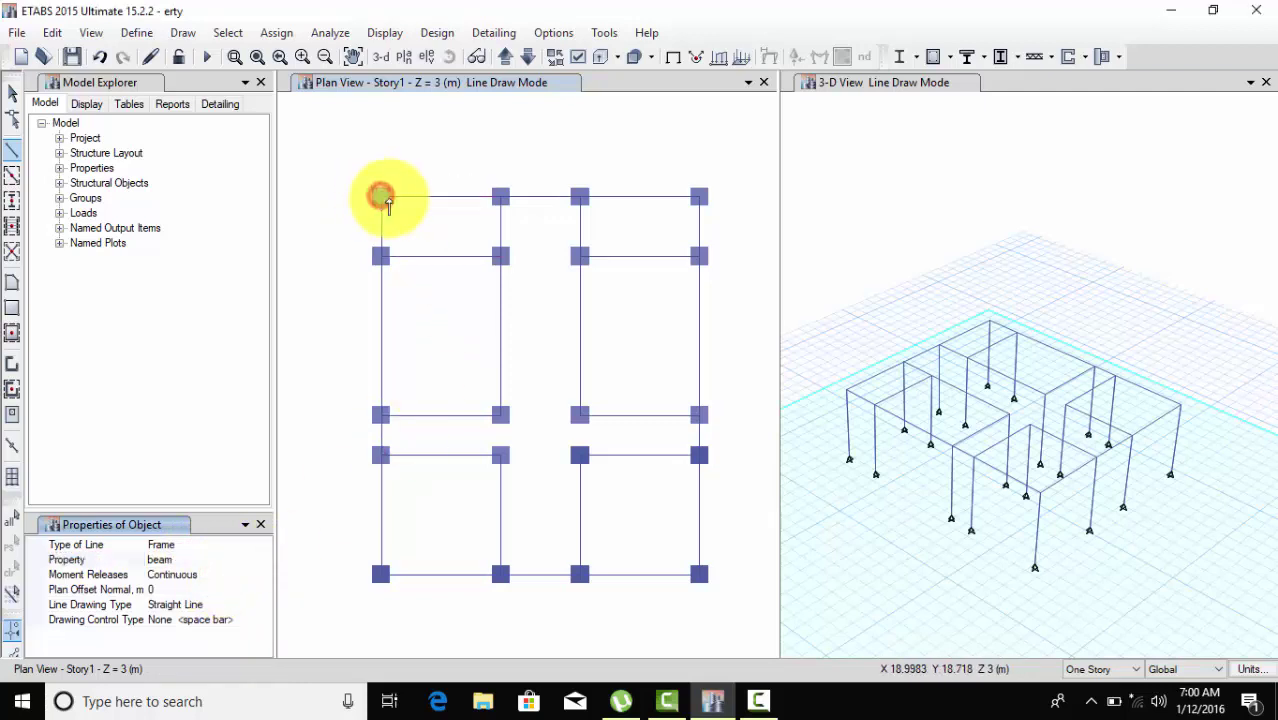
pyautogui.click(500, 198)
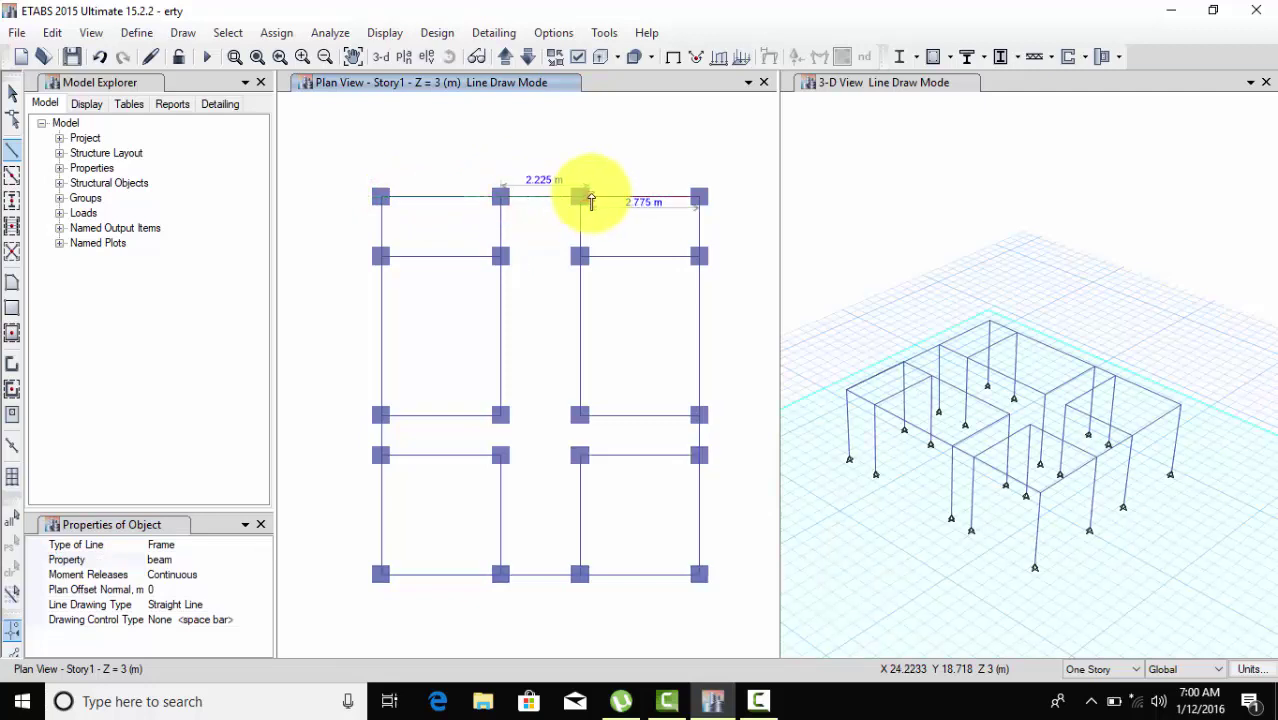
pyautogui.click(578, 198)
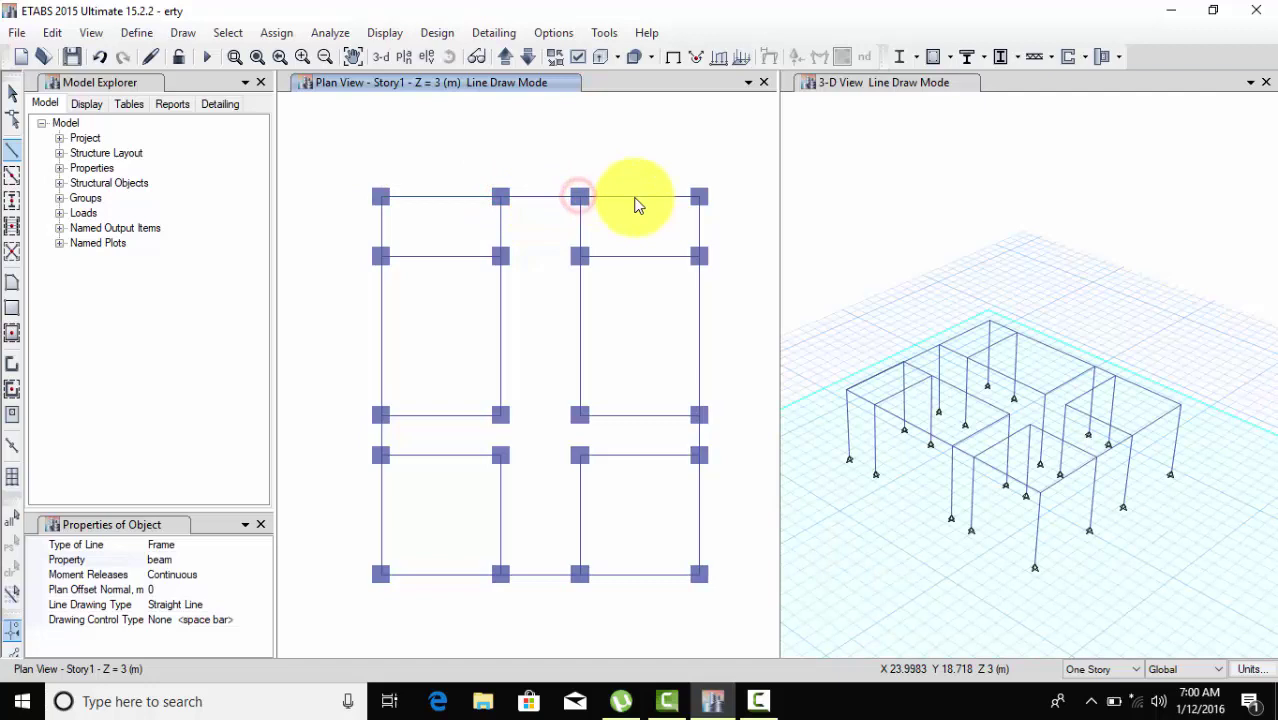
pyautogui.click(698, 198)
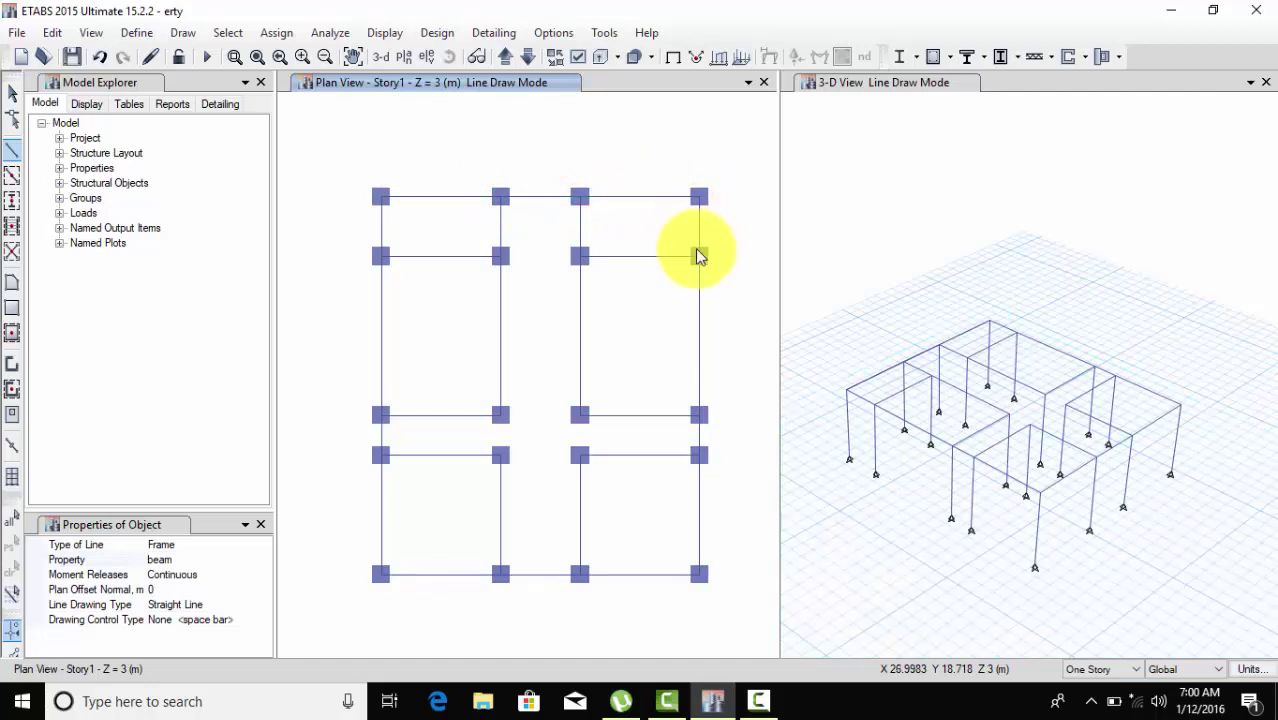
# Continue the beam line down the plan's right edge to the lower-right corner joint.
pyautogui.click(698, 256)
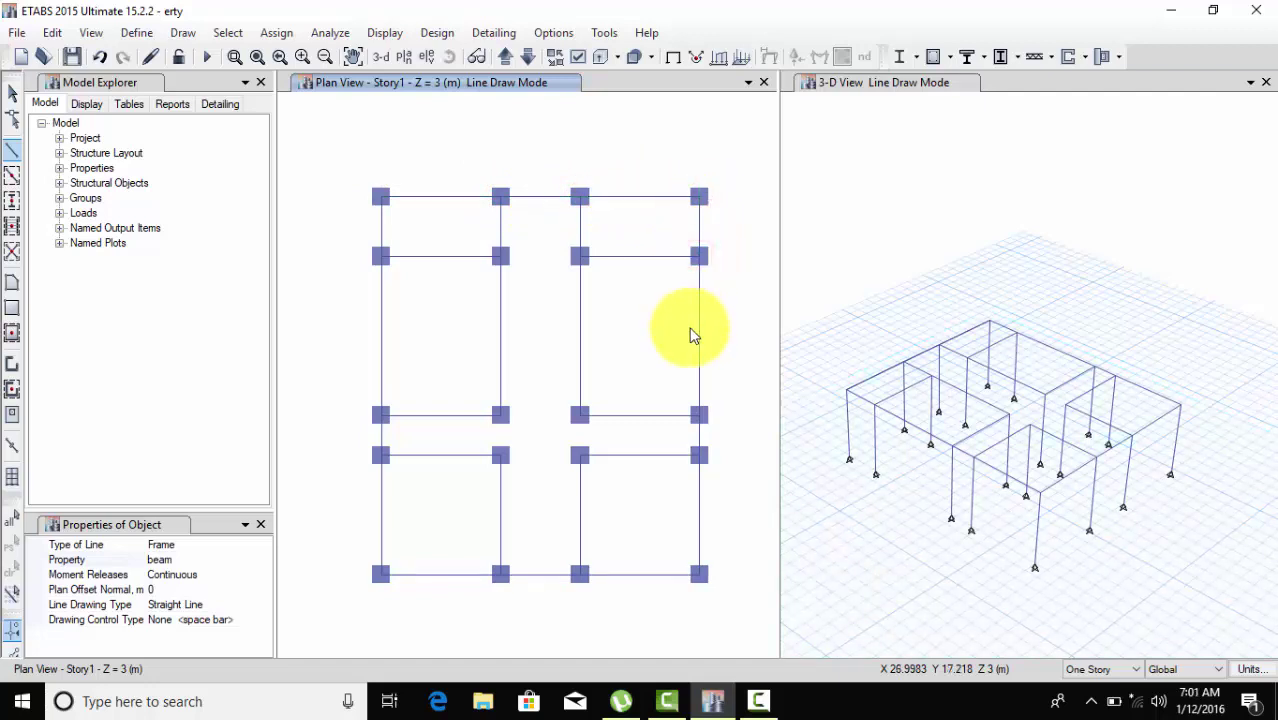
pyautogui.click(698, 457)
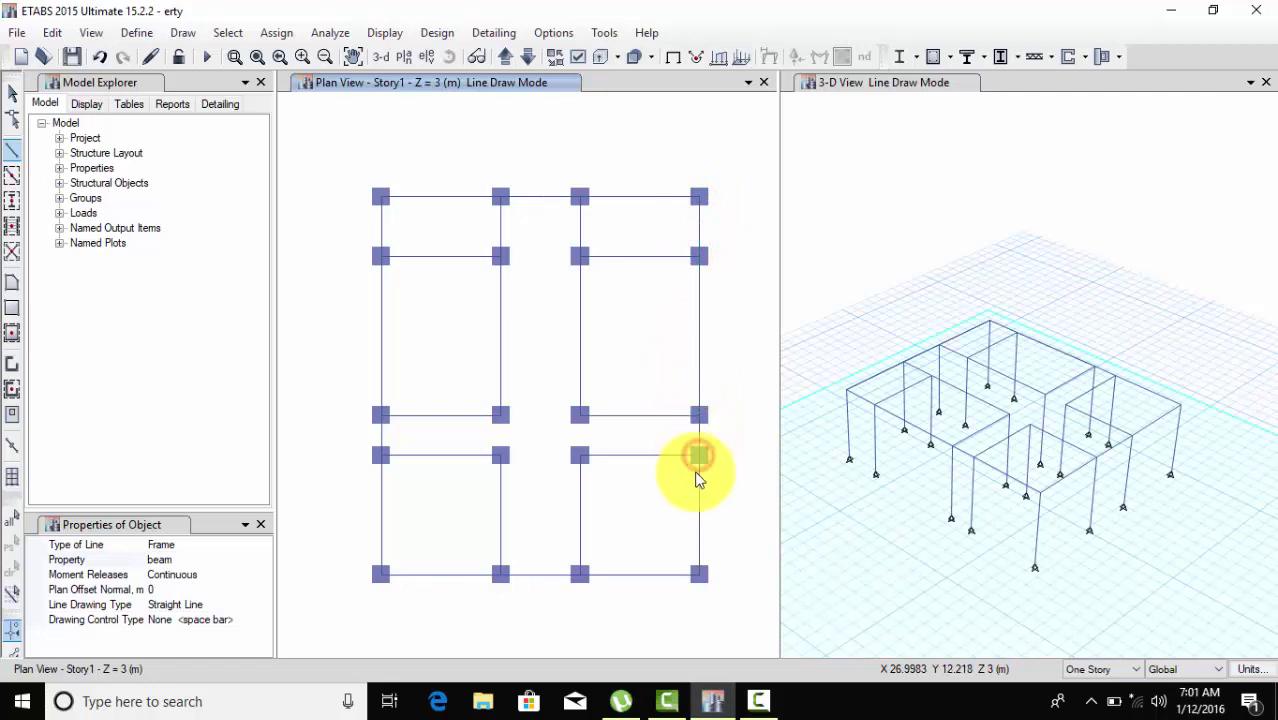
pyautogui.click(699, 578)
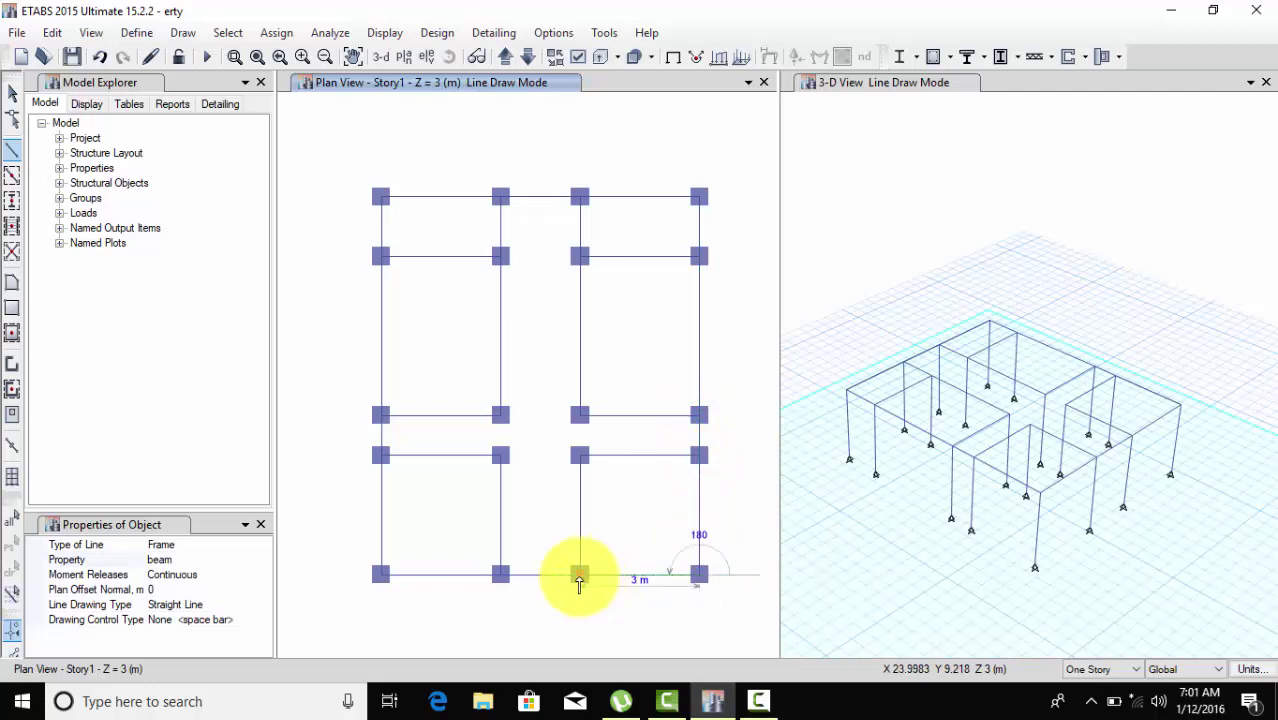
# Continue the beams joint by joint along the plan's lower edge to the lower-left corner.
pyautogui.click(578, 578)
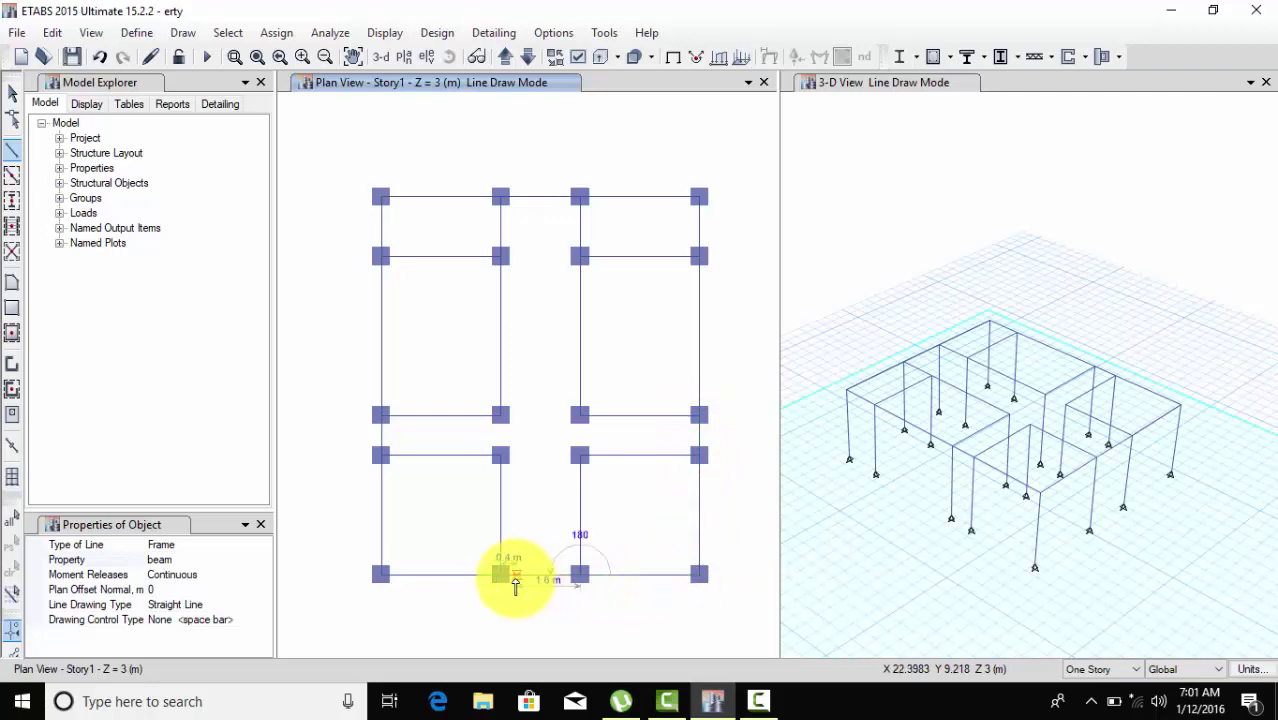
pyautogui.scroll(3, 516, 592)
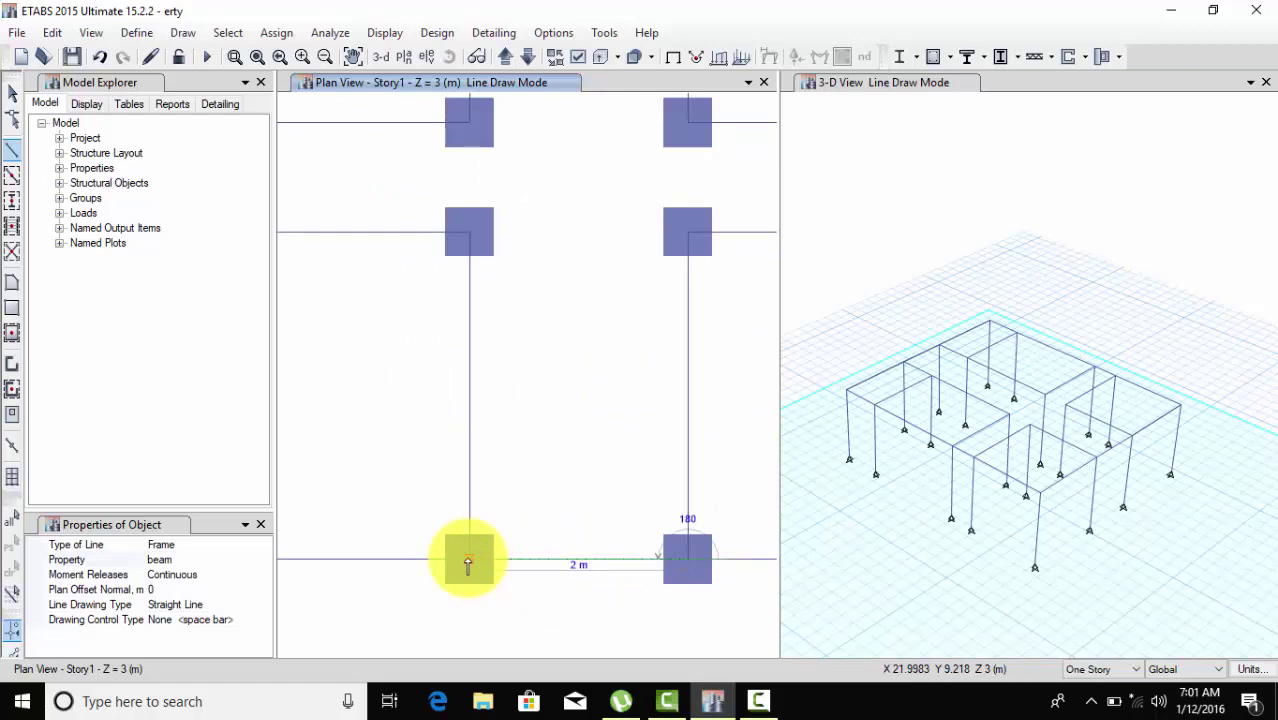
pyautogui.click(469, 560)
pyautogui.scroll(-4, 467, 558)
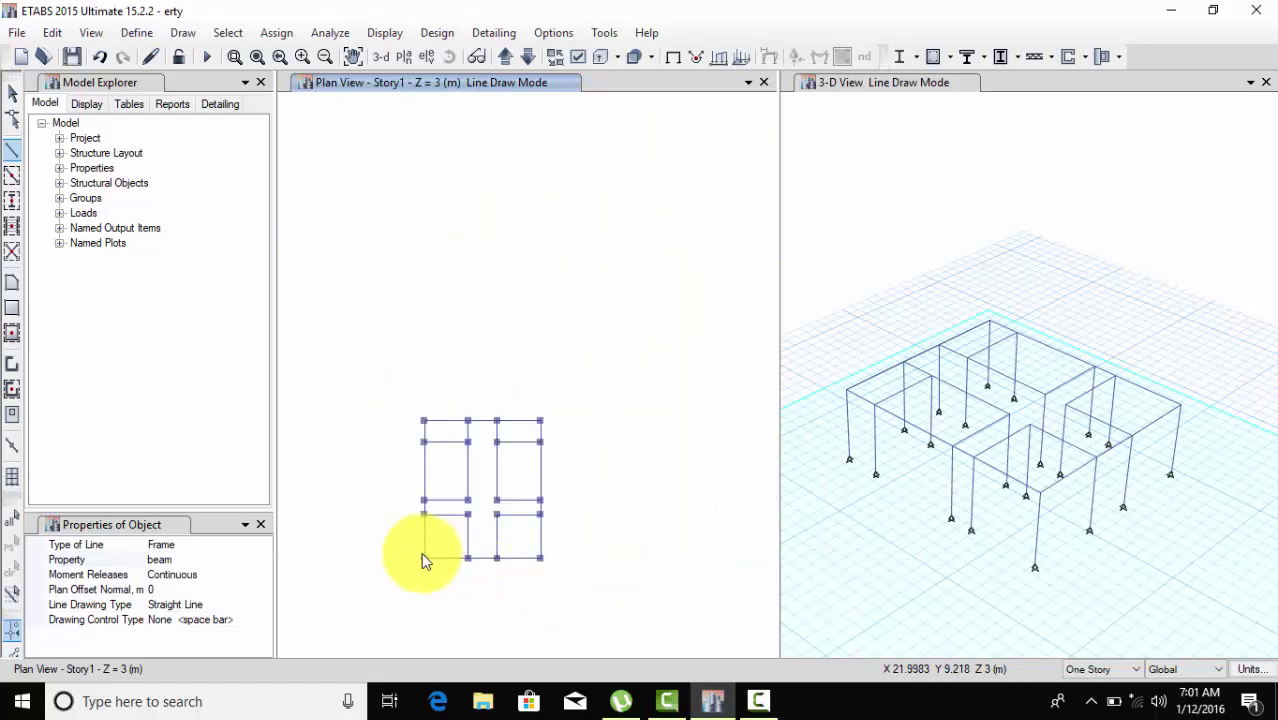
pyautogui.scroll(2, 421, 563)
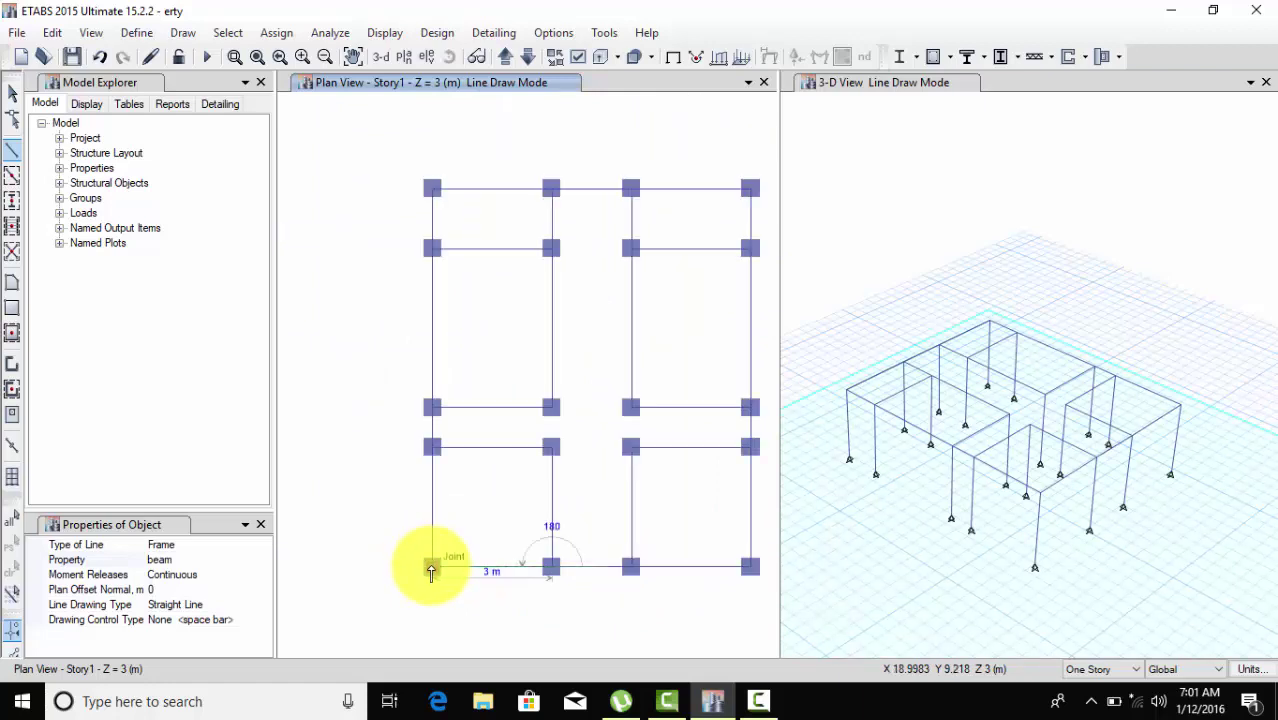
pyautogui.click(431, 568)
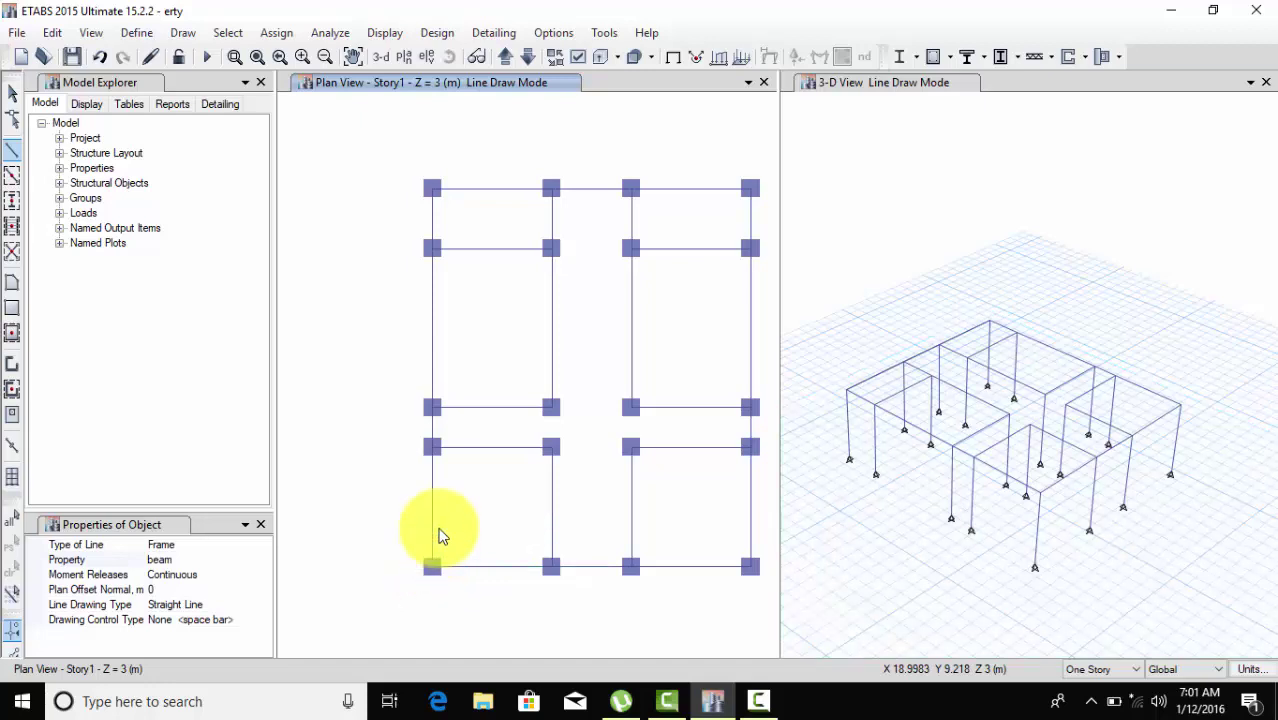
# Draw the beams up the plan's left edge to the upper-left corner and end the line chain.
pyautogui.click(432, 448)
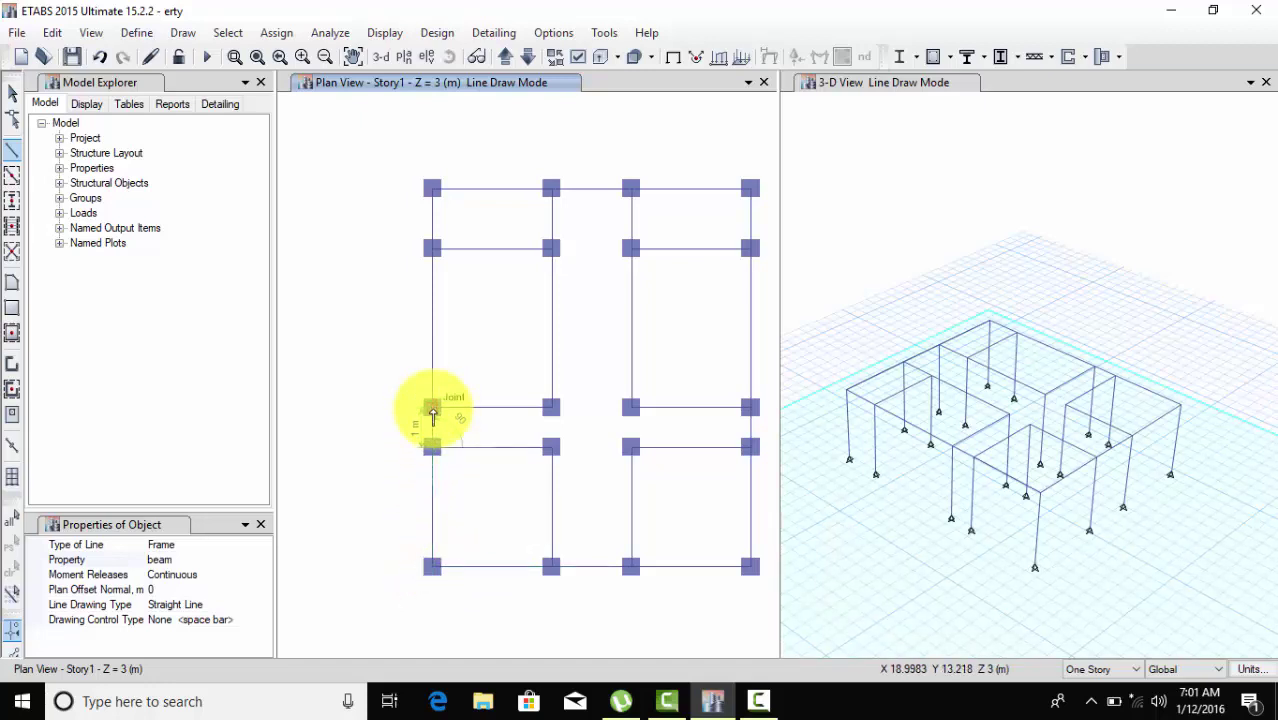
pyautogui.click(432, 408)
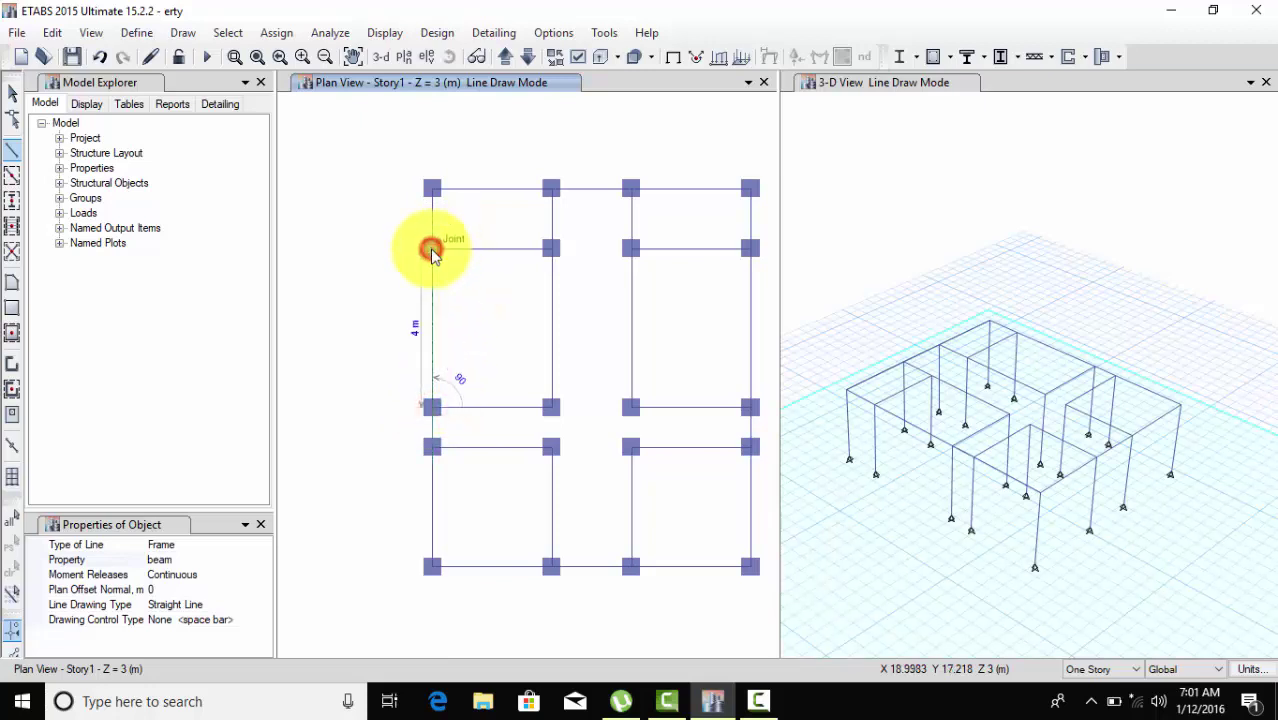
pyautogui.click(431, 249)
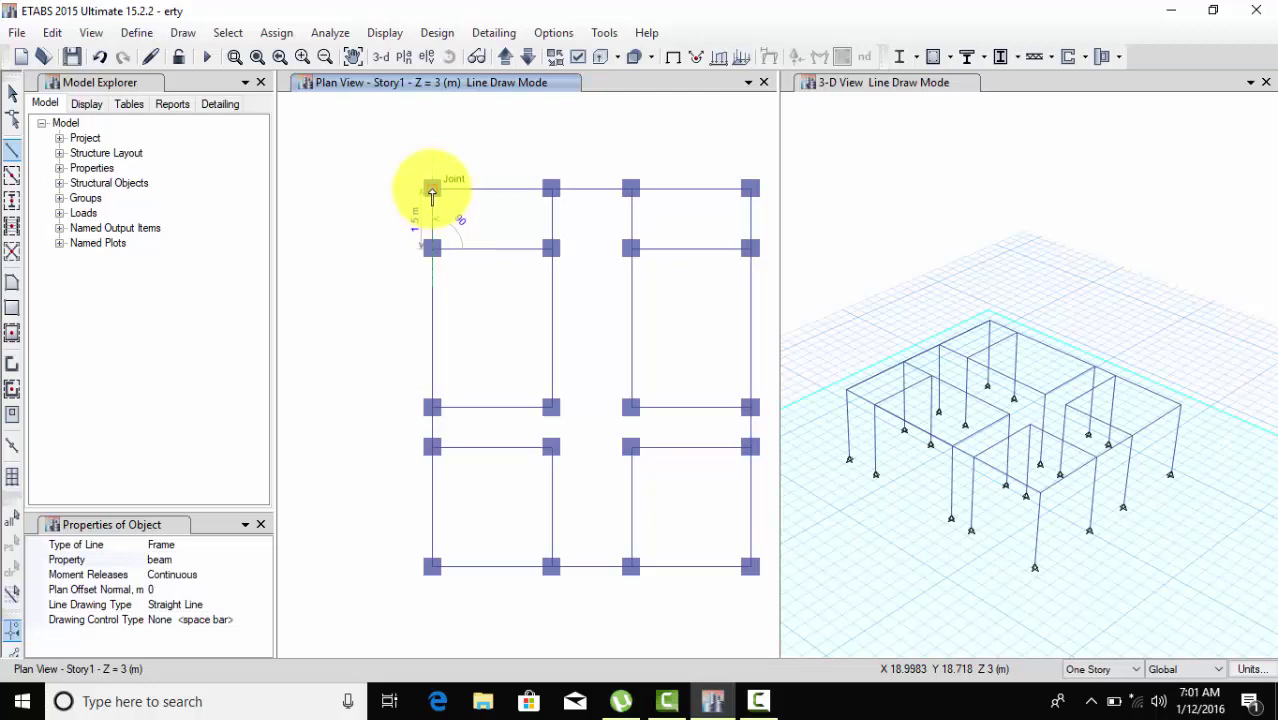
pyautogui.click(432, 189)
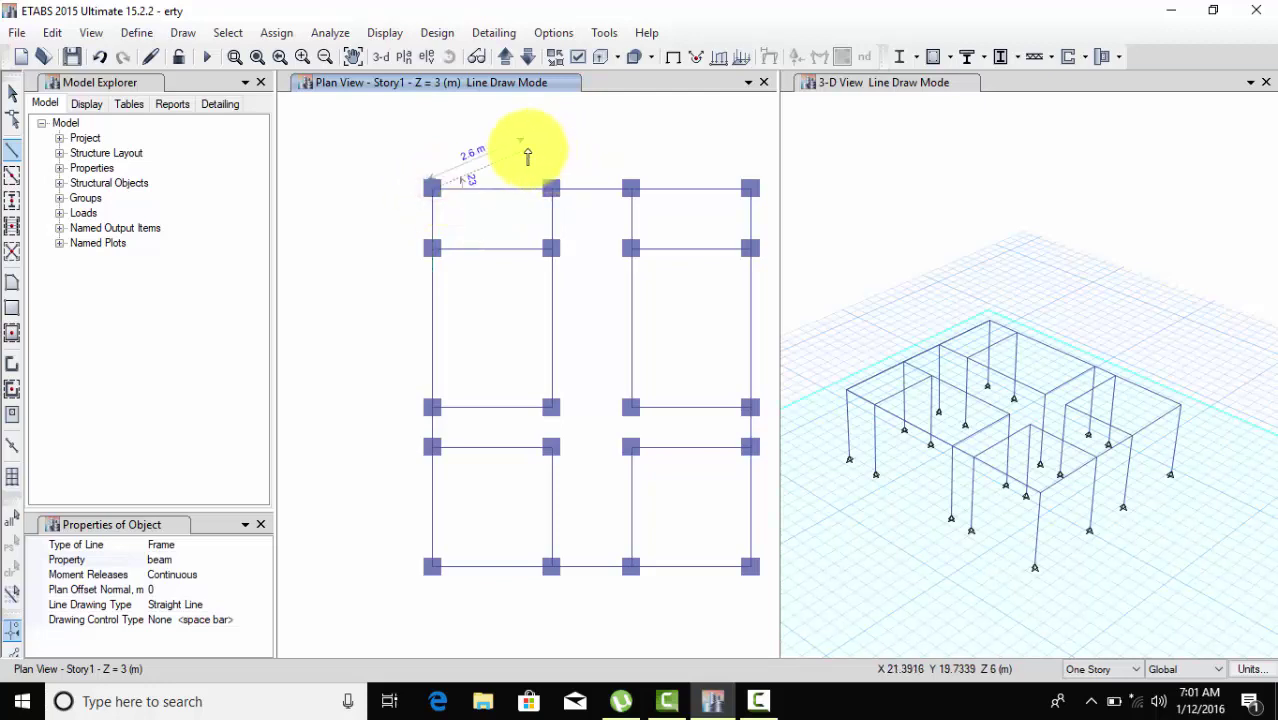
pyautogui.press('Escape')
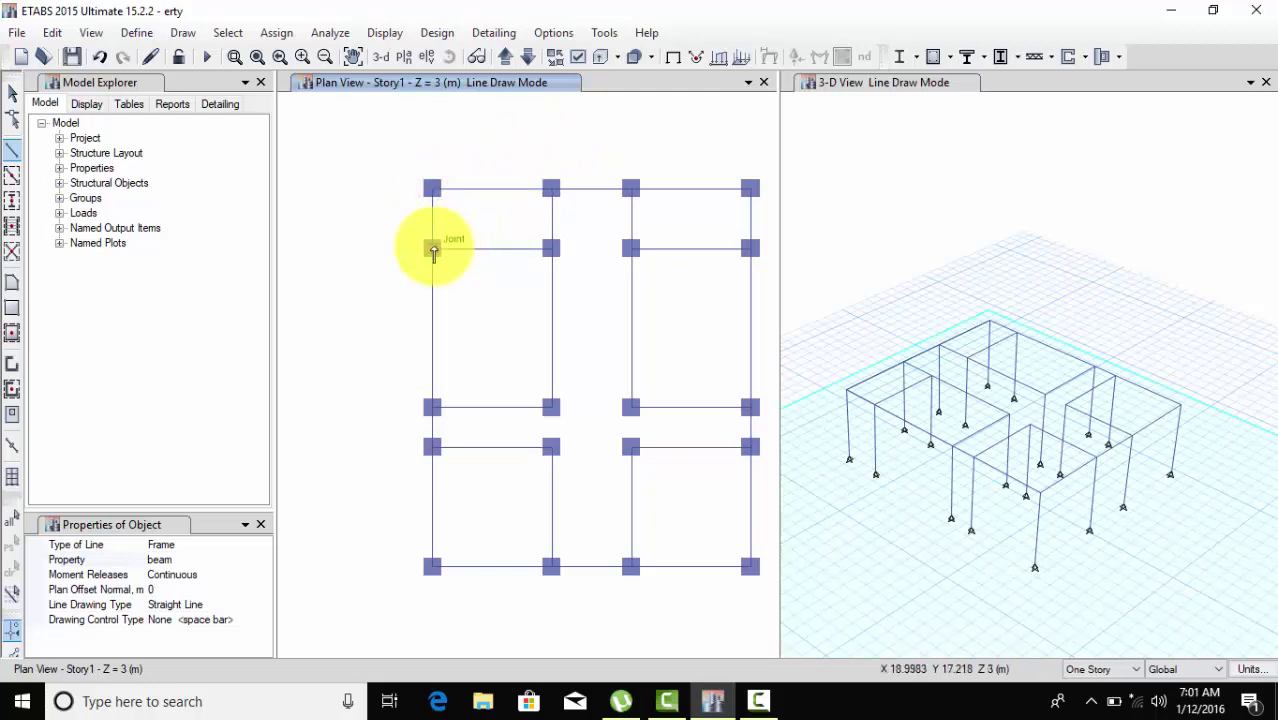
# Draw beams along the lower and inner sides of the two small upper rooms, linking them across the corridor's upper end.
pyautogui.click(431, 248)
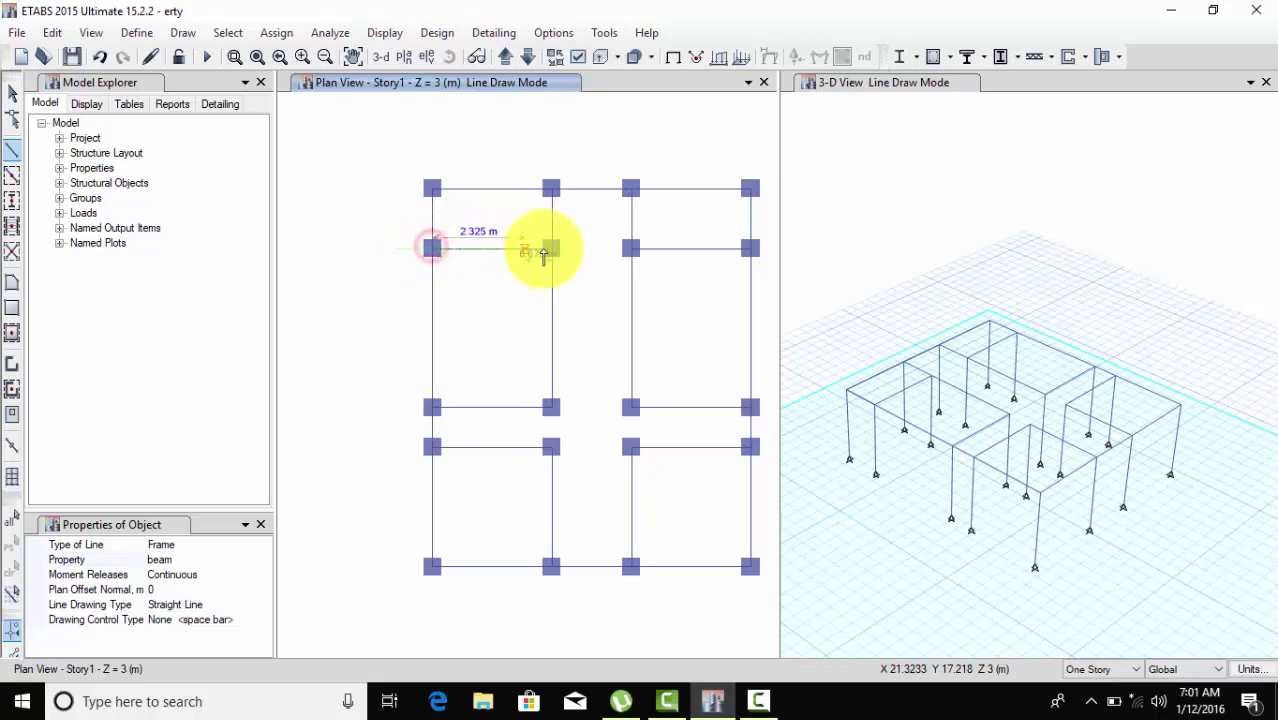
pyautogui.click(551, 248)
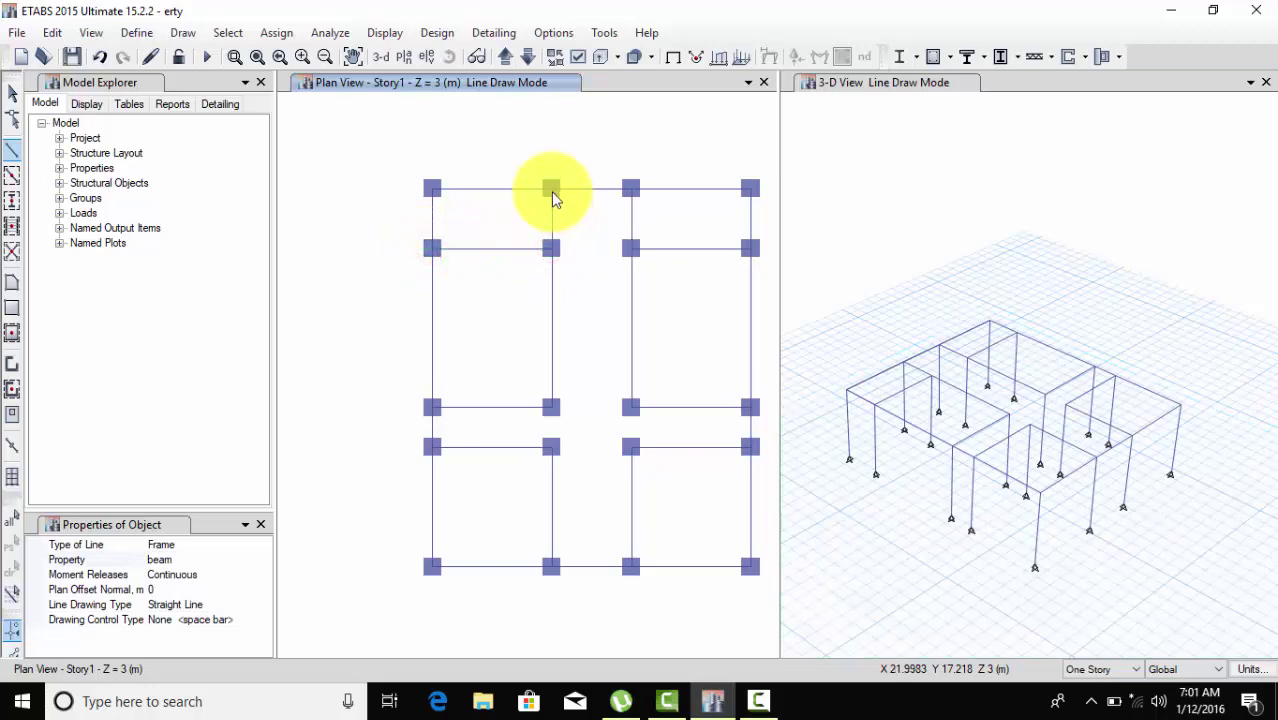
pyautogui.click(551, 189)
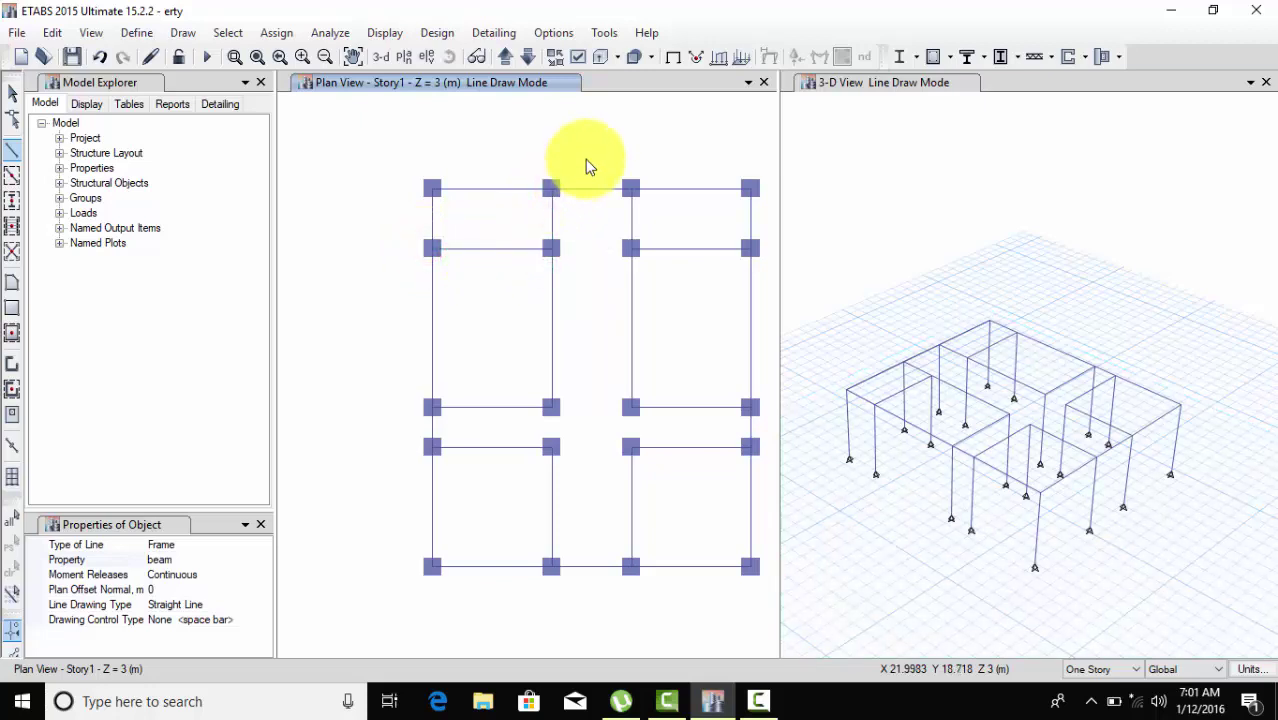
pyautogui.click(632, 190)
pyautogui.click(630, 248)
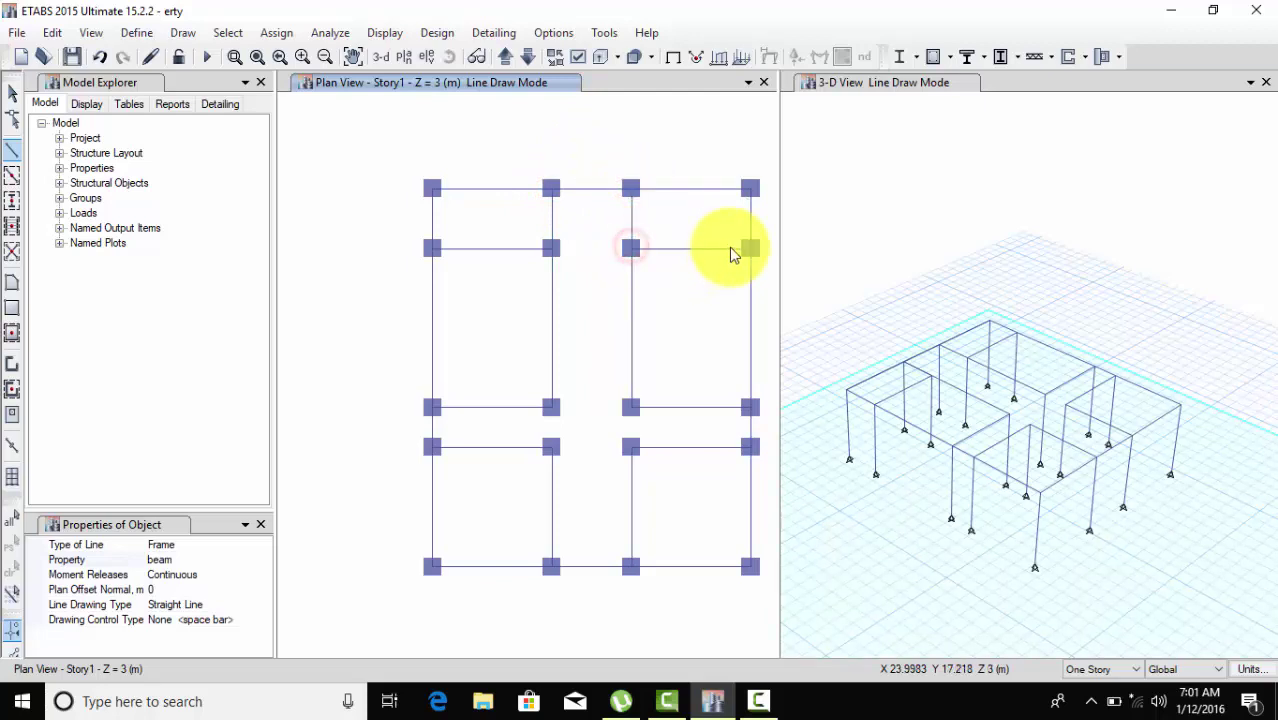
pyautogui.click(749, 248)
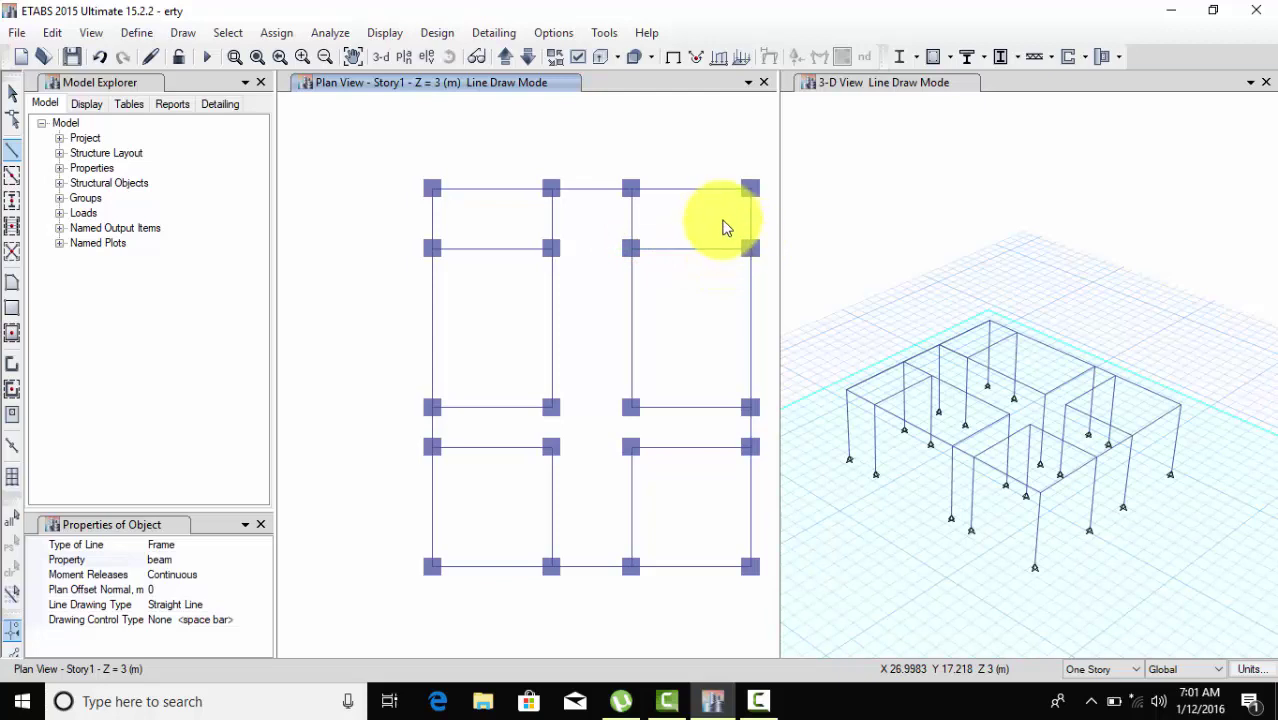
# Draw beams along the inner and lower sides of the large right room and the upper and inner sides of the lower-right room.
pyautogui.click(630, 249)
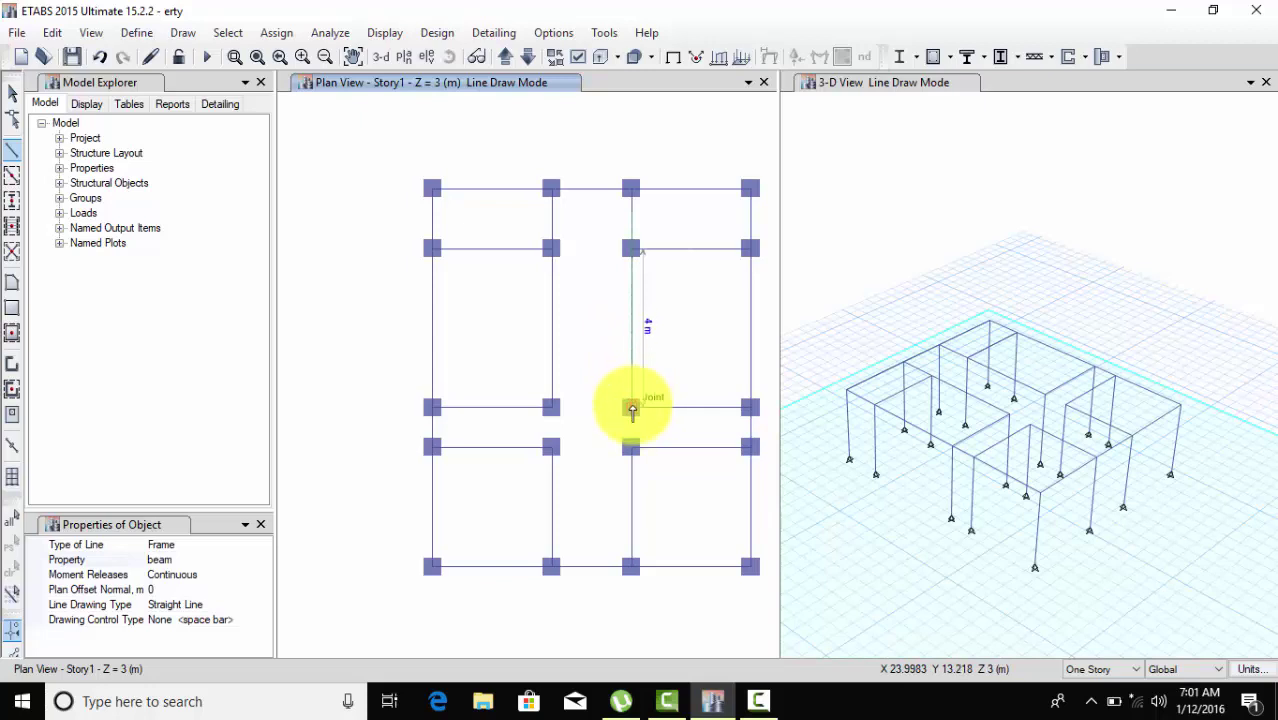
pyautogui.click(750, 408)
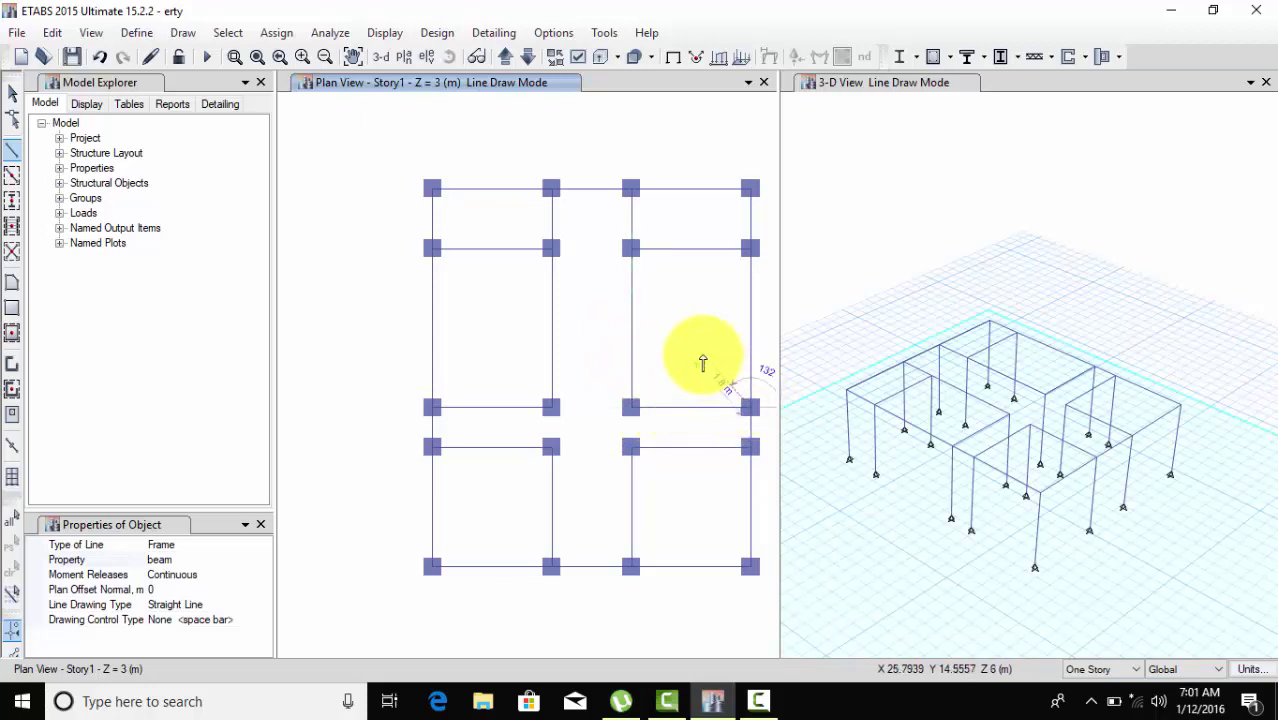
pyautogui.click(631, 447)
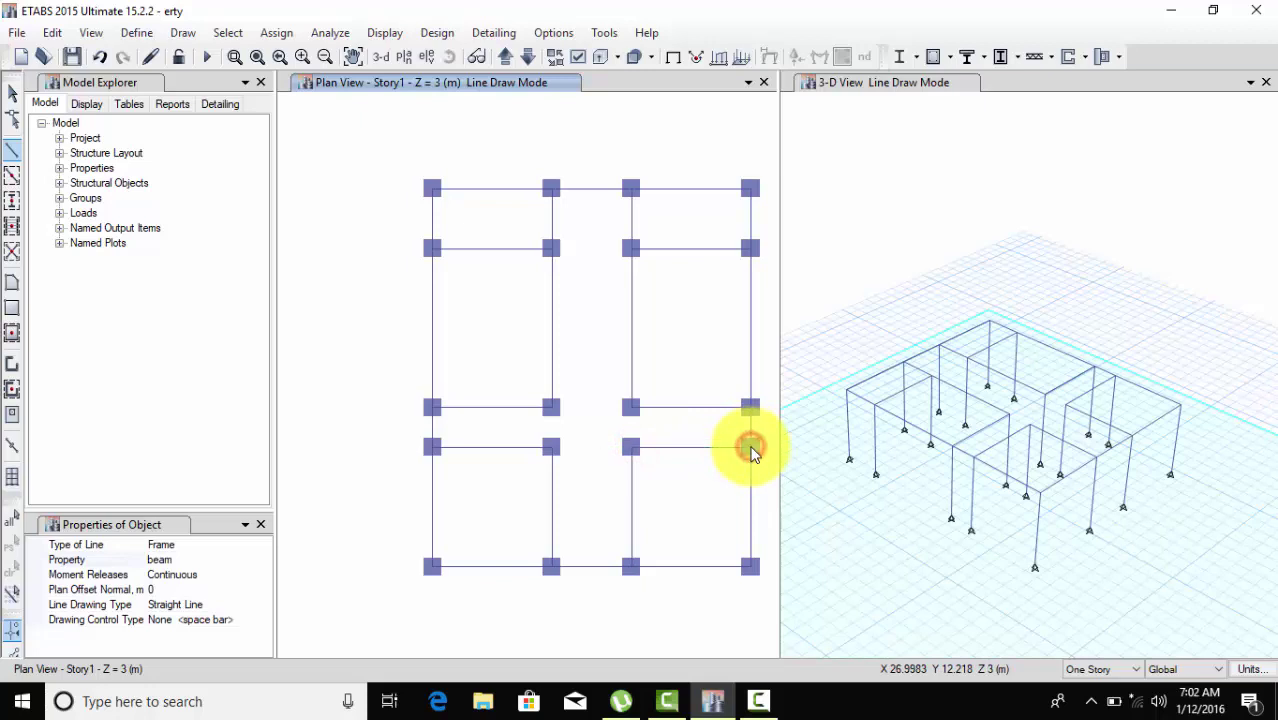
pyautogui.click(632, 448)
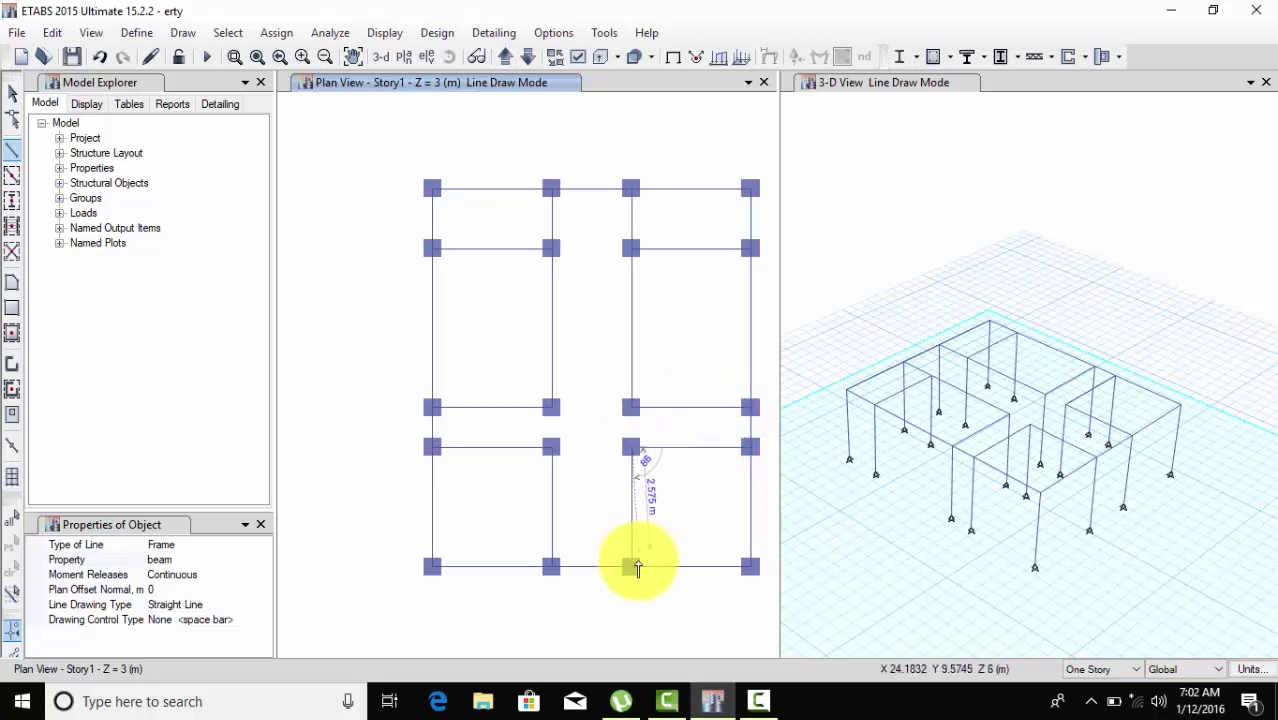
pyautogui.click(630, 568)
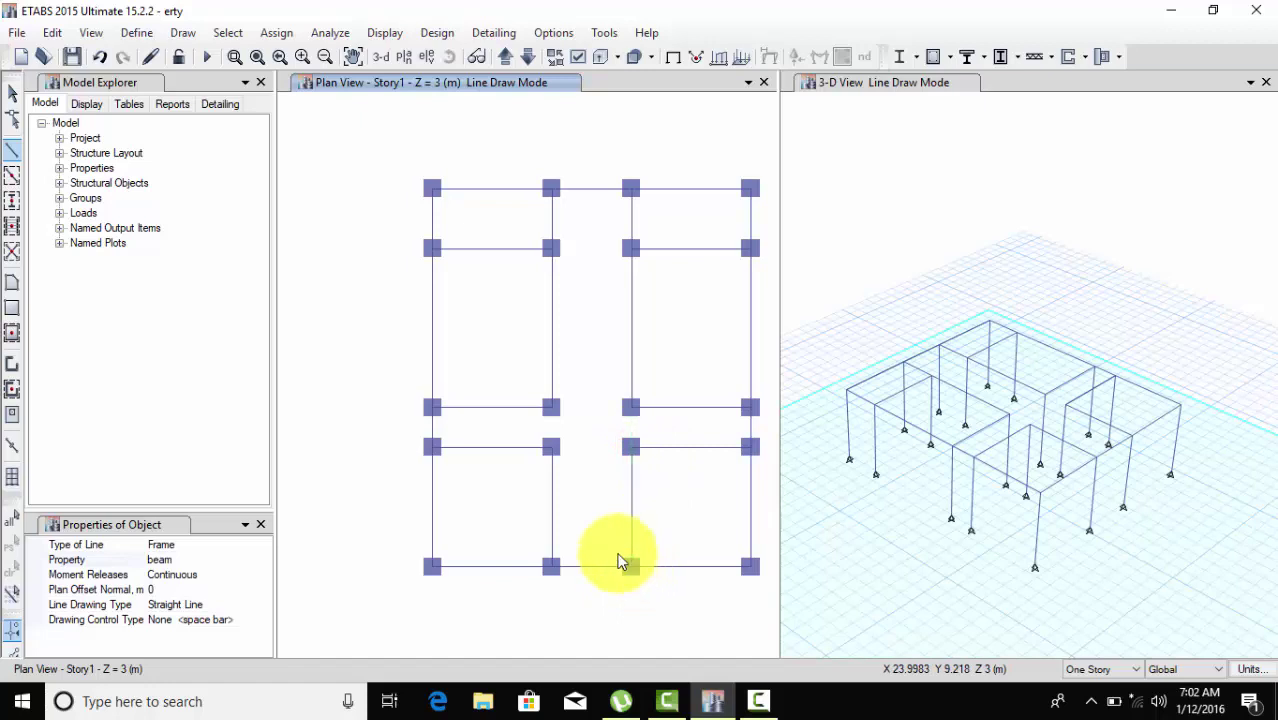
# Draw the matching beams around the lower-left room and the large left room, and finish the beam drawing.
pyautogui.click(551, 568)
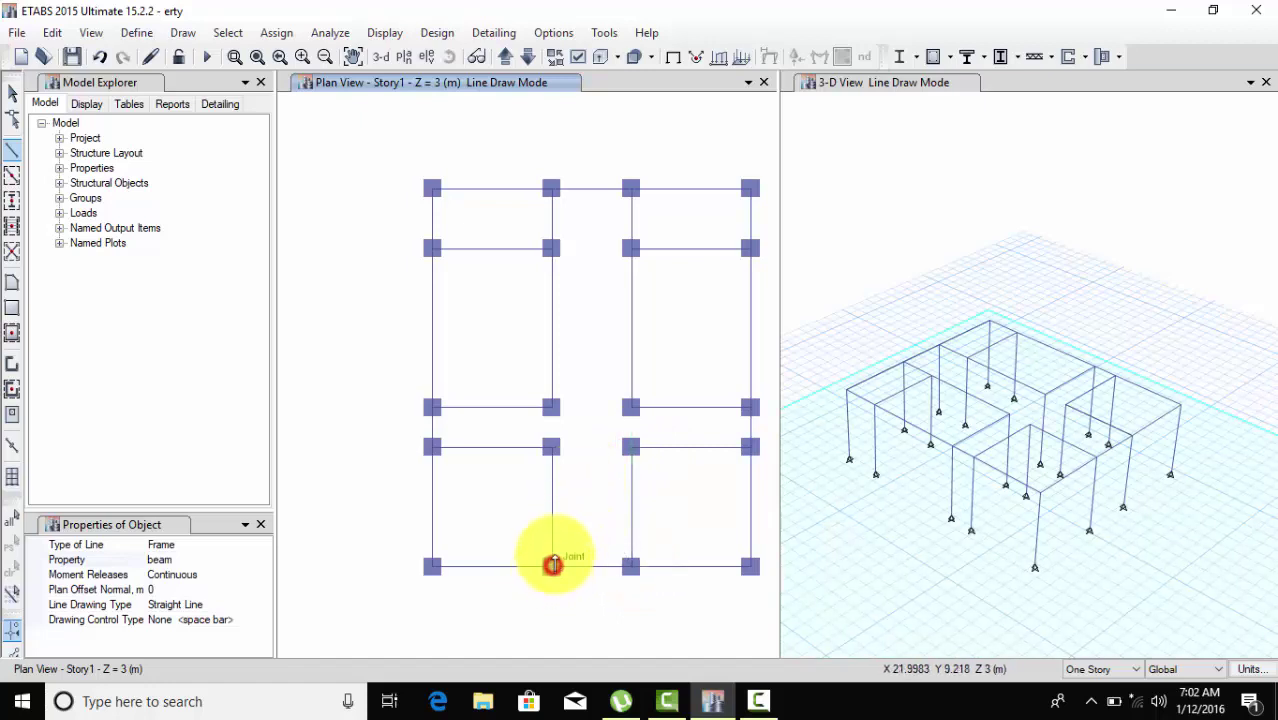
pyautogui.click(551, 447)
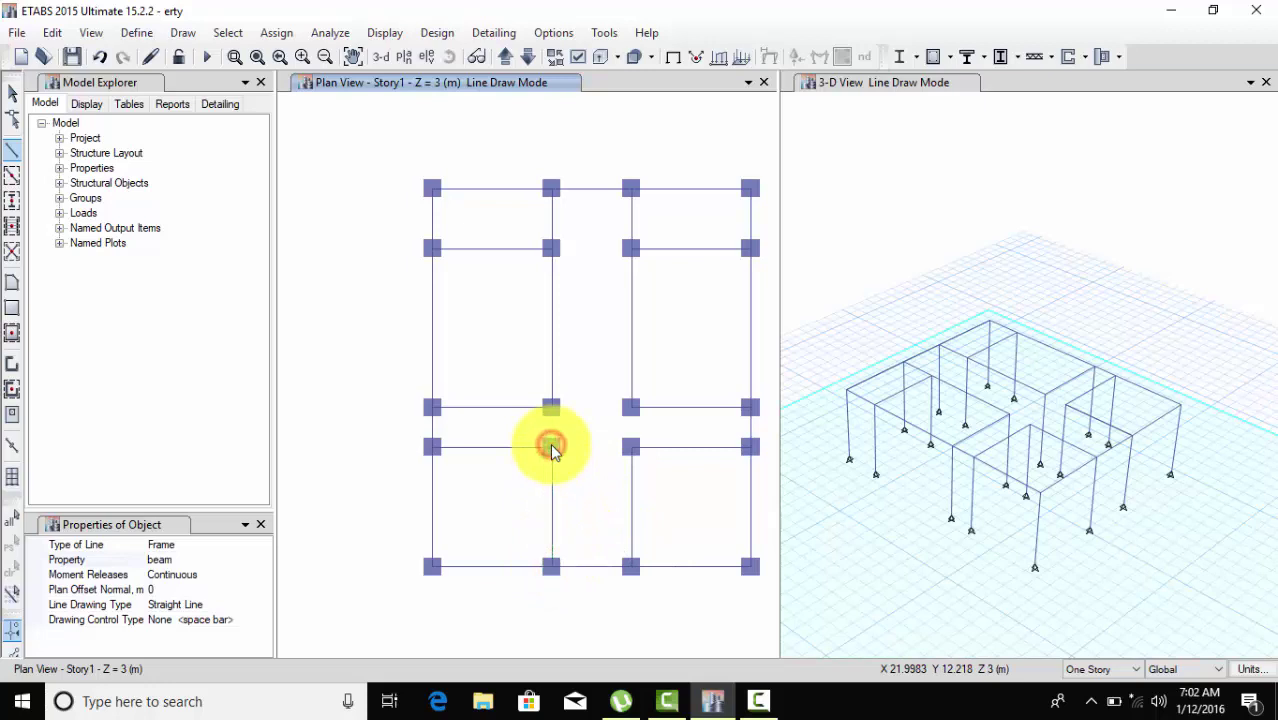
pyautogui.click(431, 450)
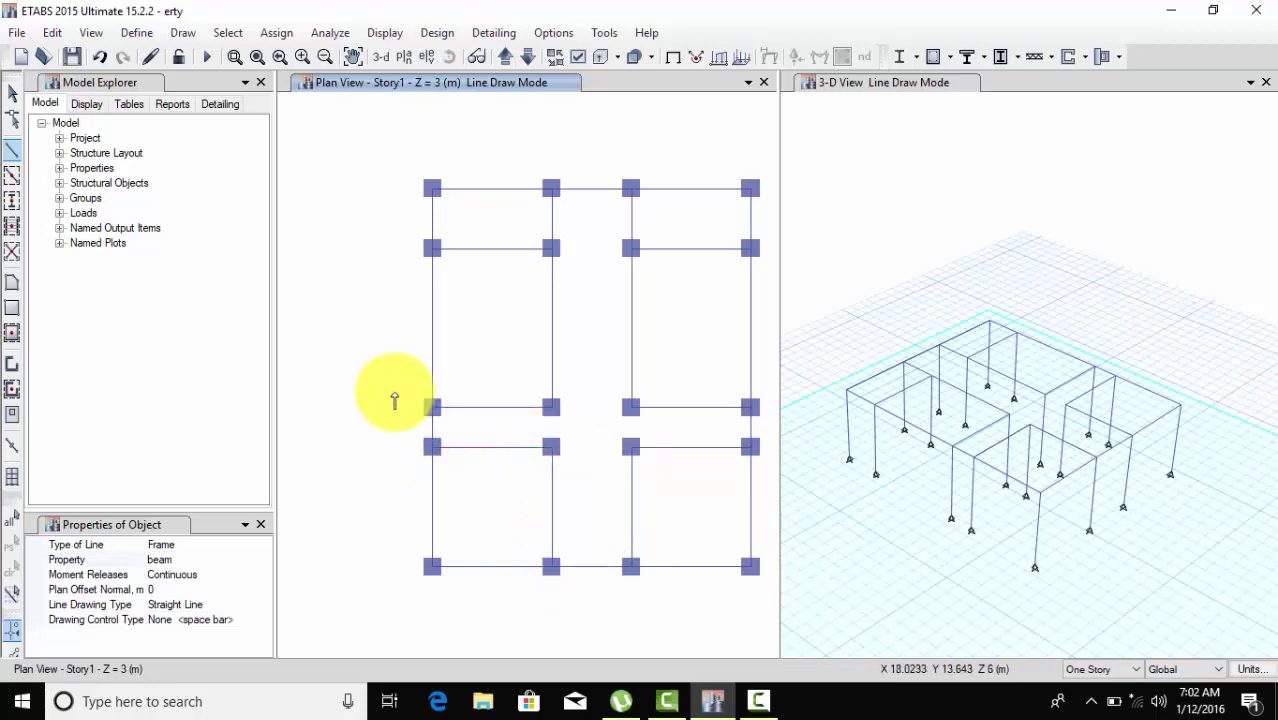
pyautogui.click(431, 408)
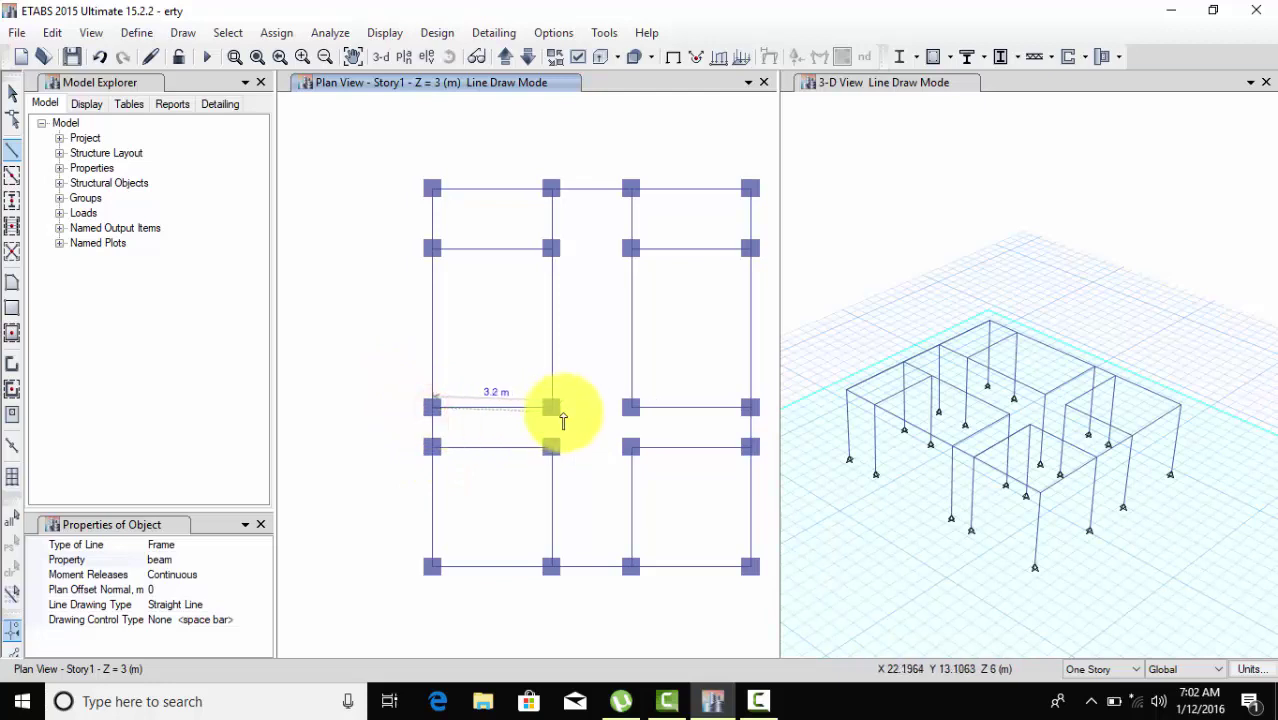
pyautogui.click(551, 408)
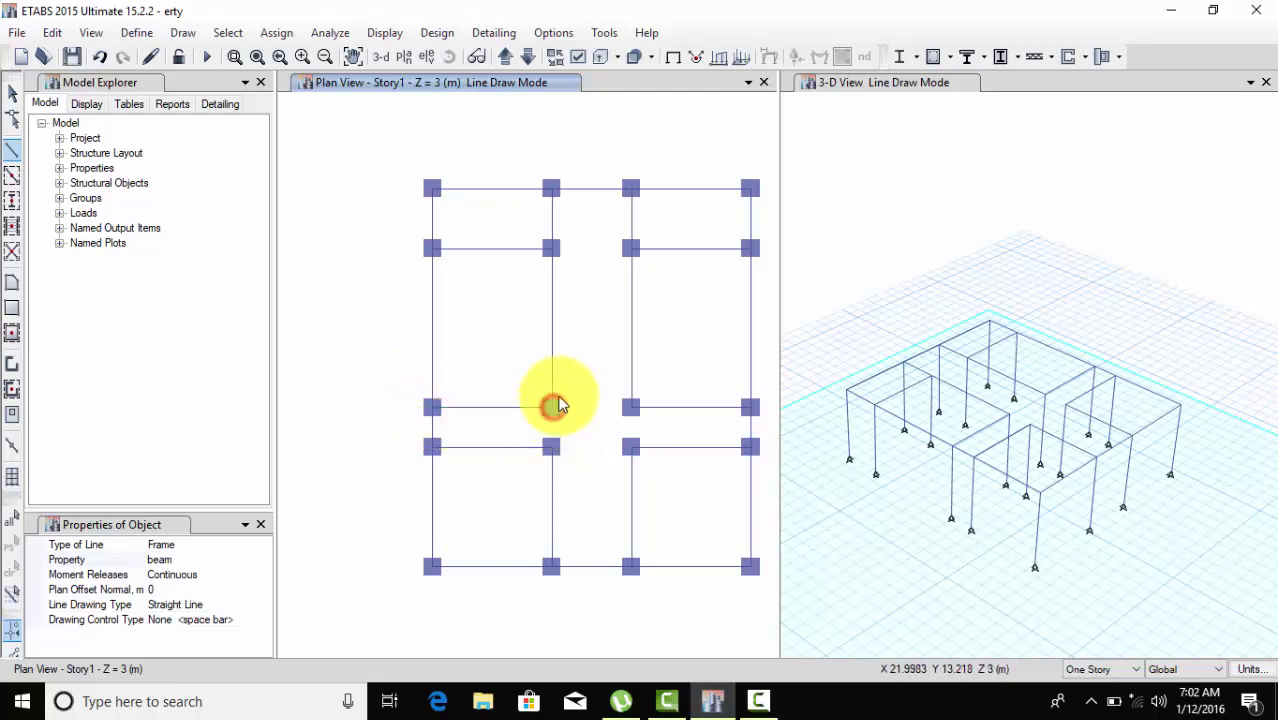
pyautogui.click(551, 249)
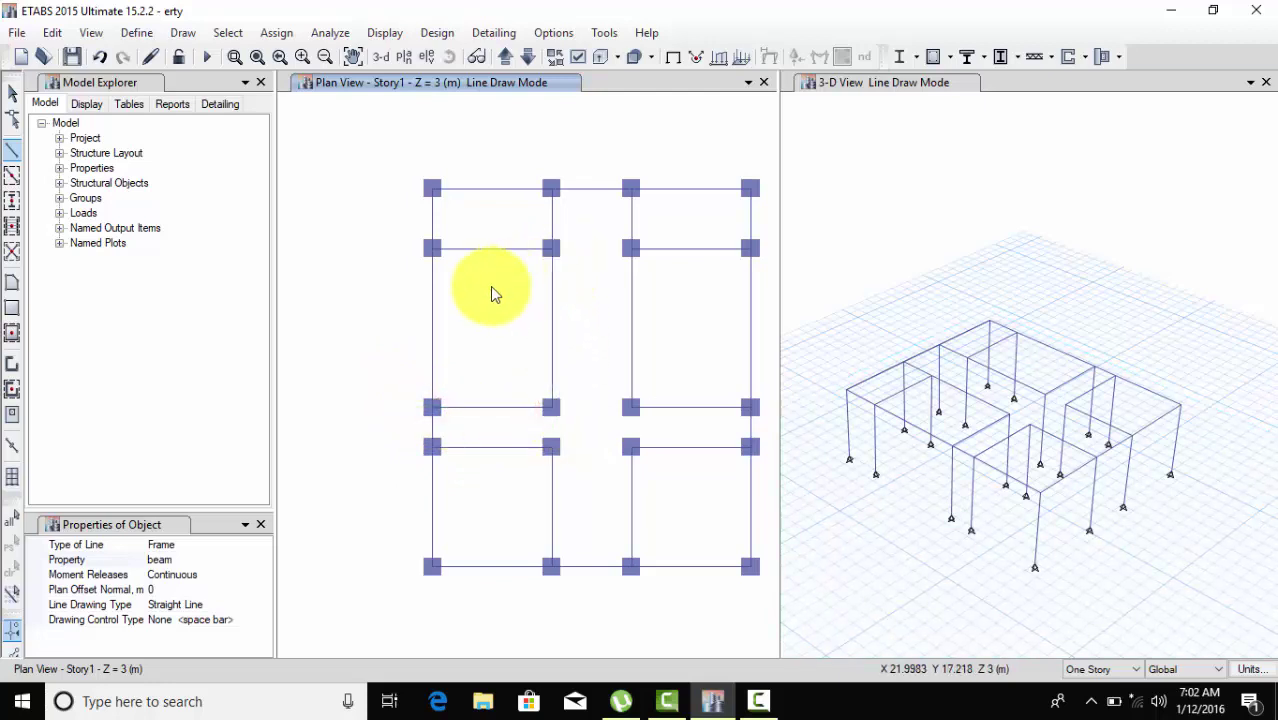
pyautogui.click(13, 91)
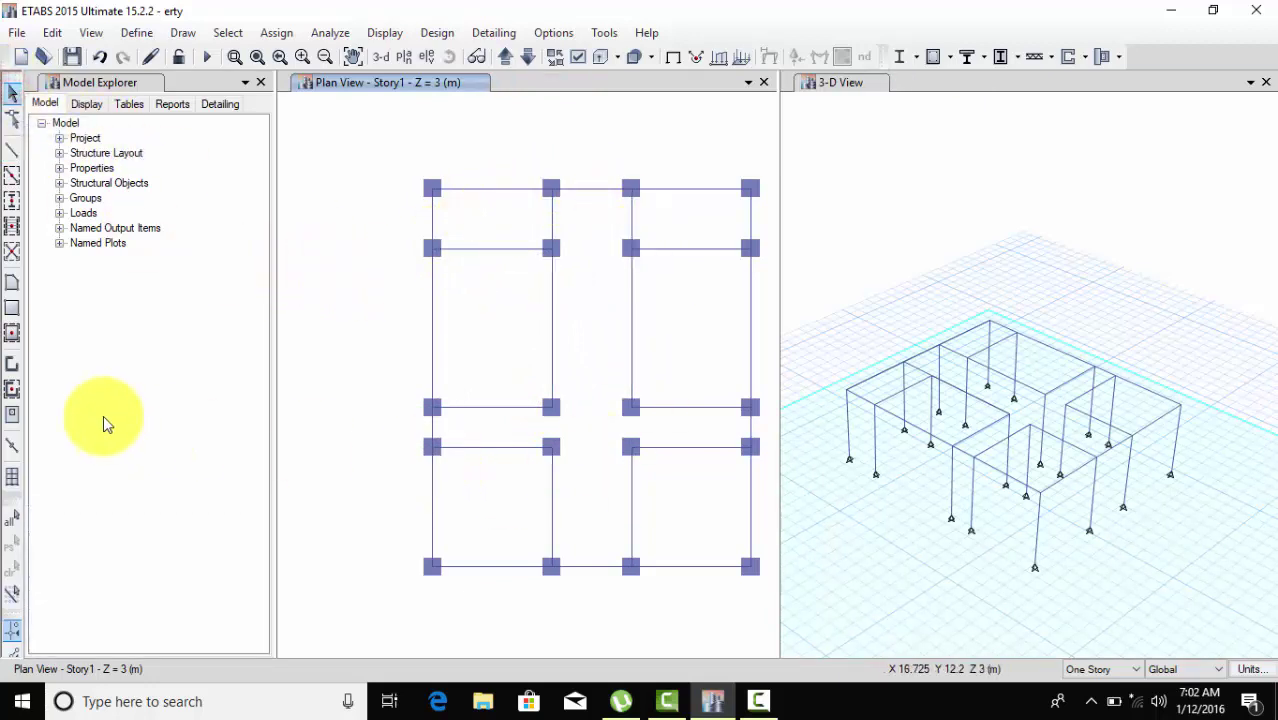
# Draw a Slab1 floor through the four corner joints of the small upper-left room, 3 m by 1.5 m.
pyautogui.click(11, 334)
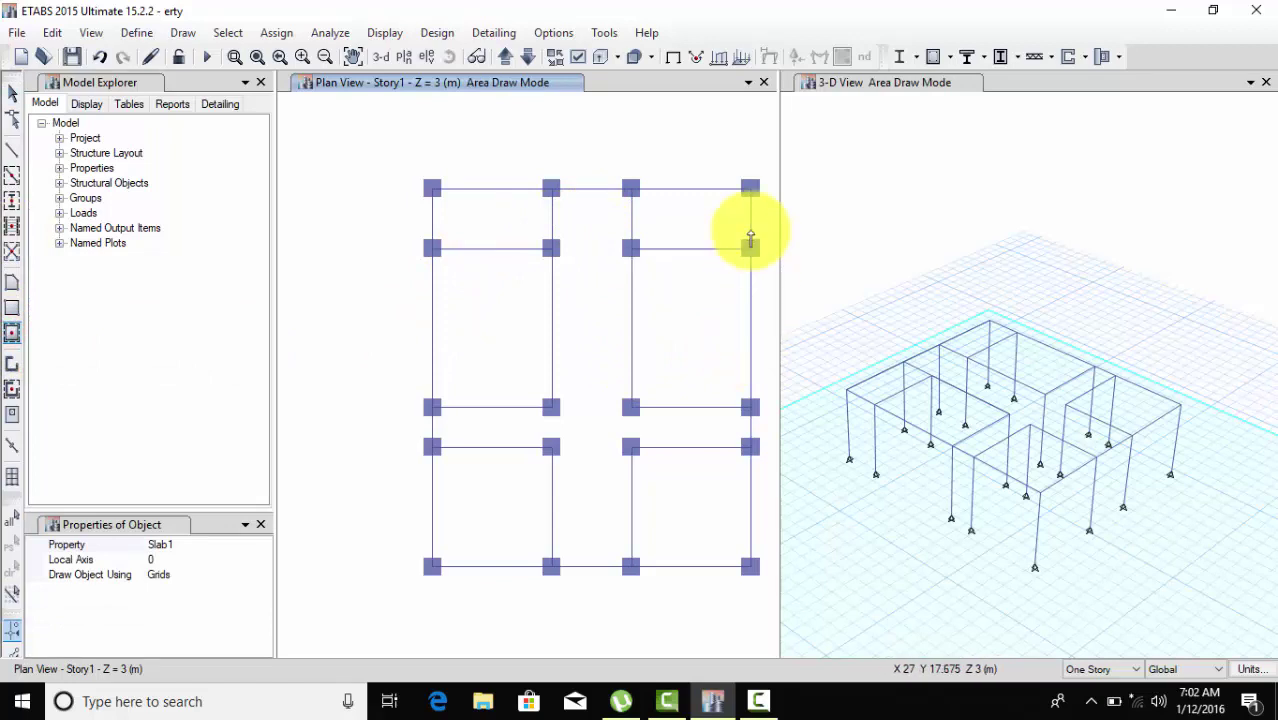
pyautogui.click(12, 286)
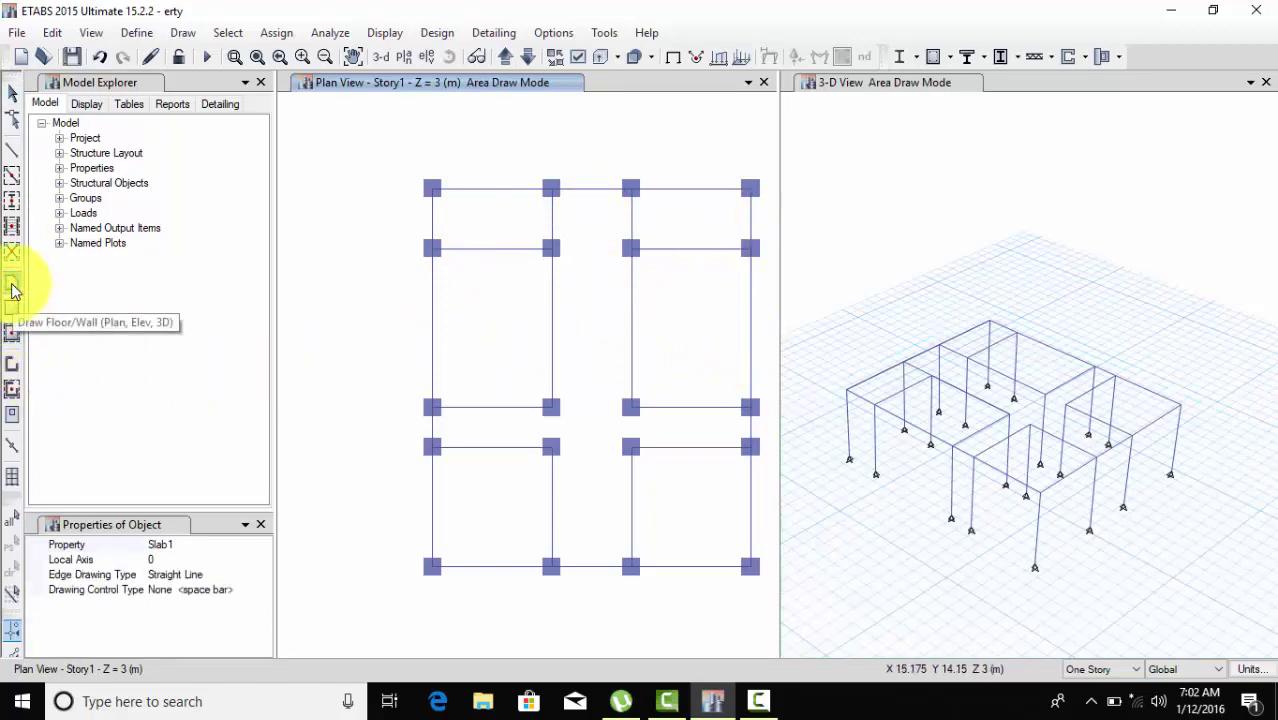
pyautogui.click(431, 190)
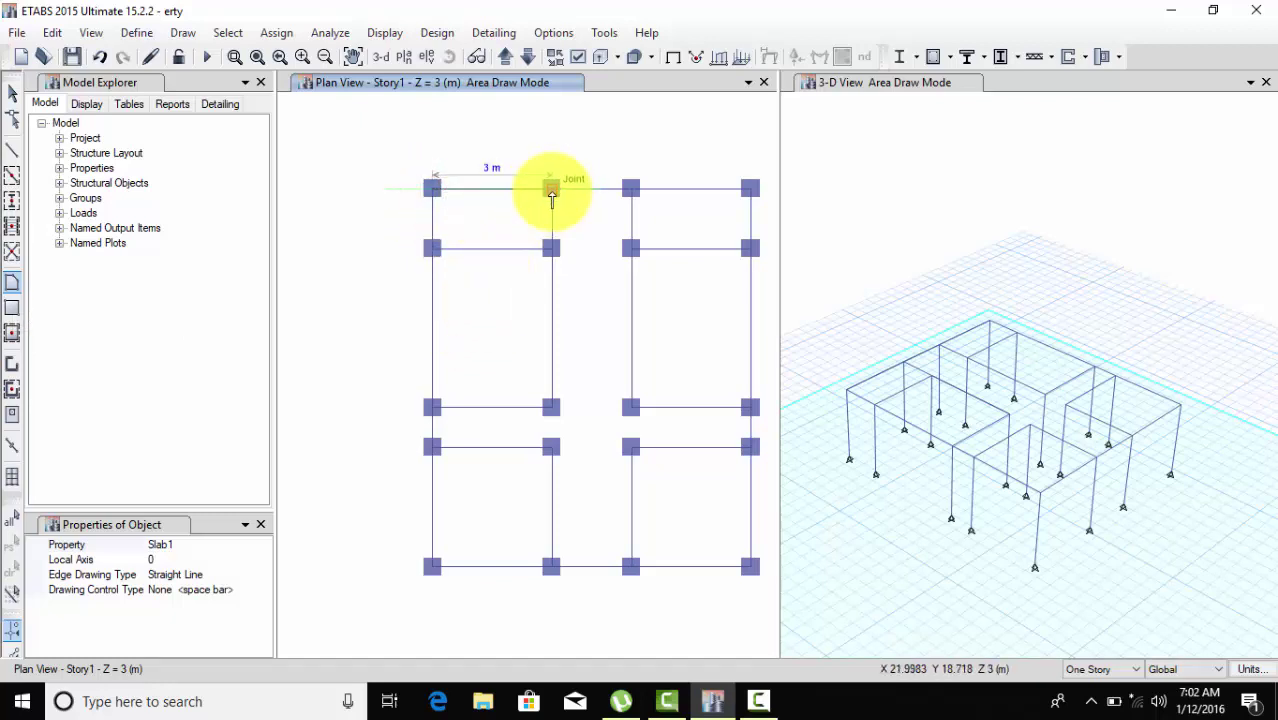
pyautogui.click(551, 190)
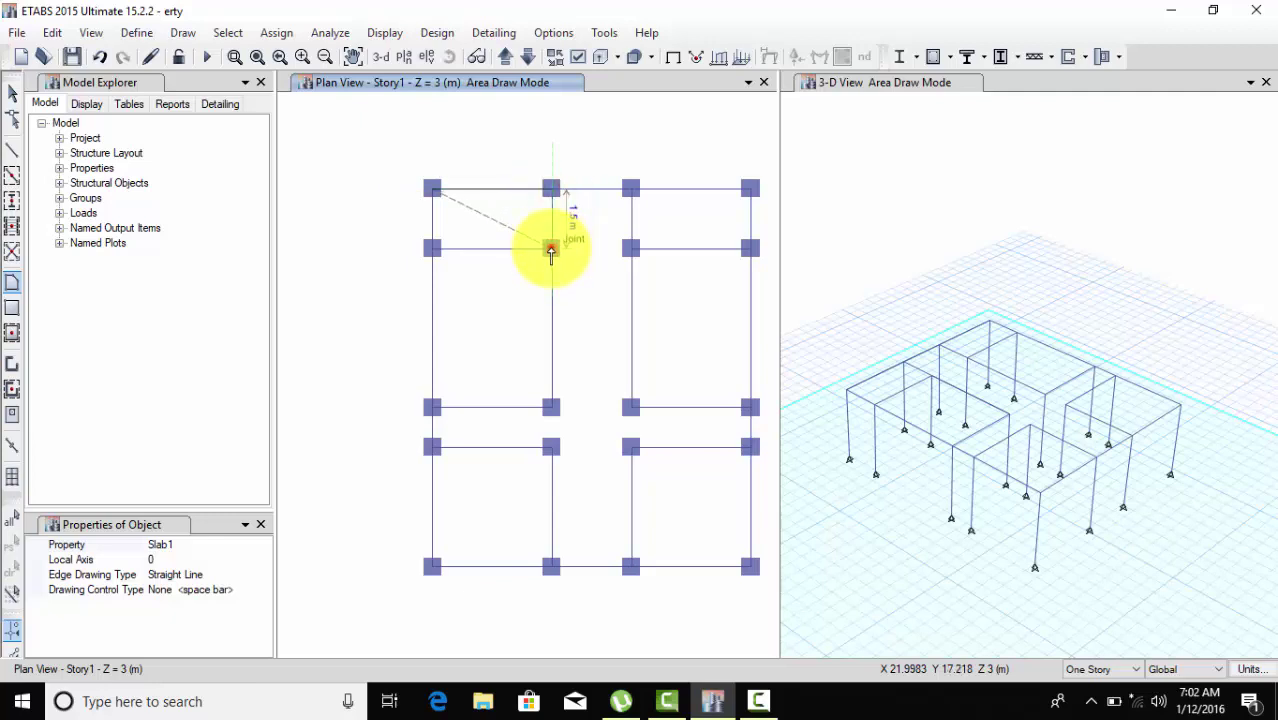
pyautogui.click(551, 249)
pyautogui.click(431, 248)
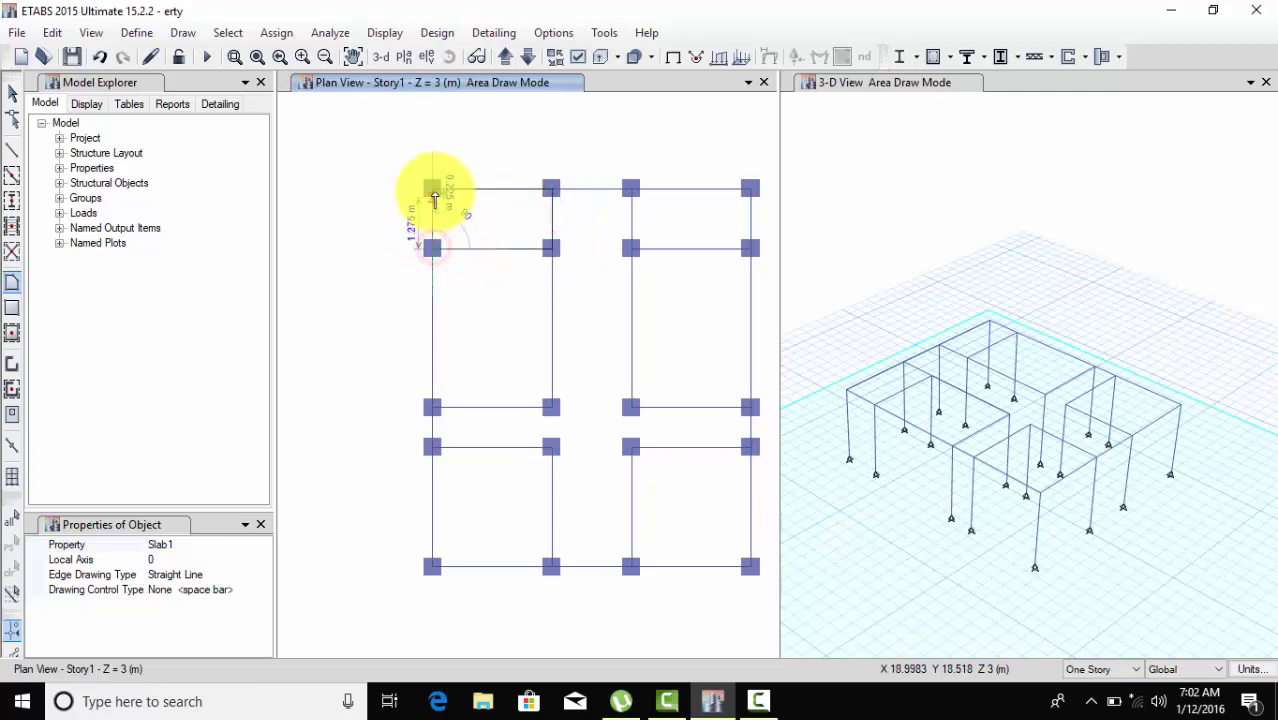
pyautogui.click(431, 190)
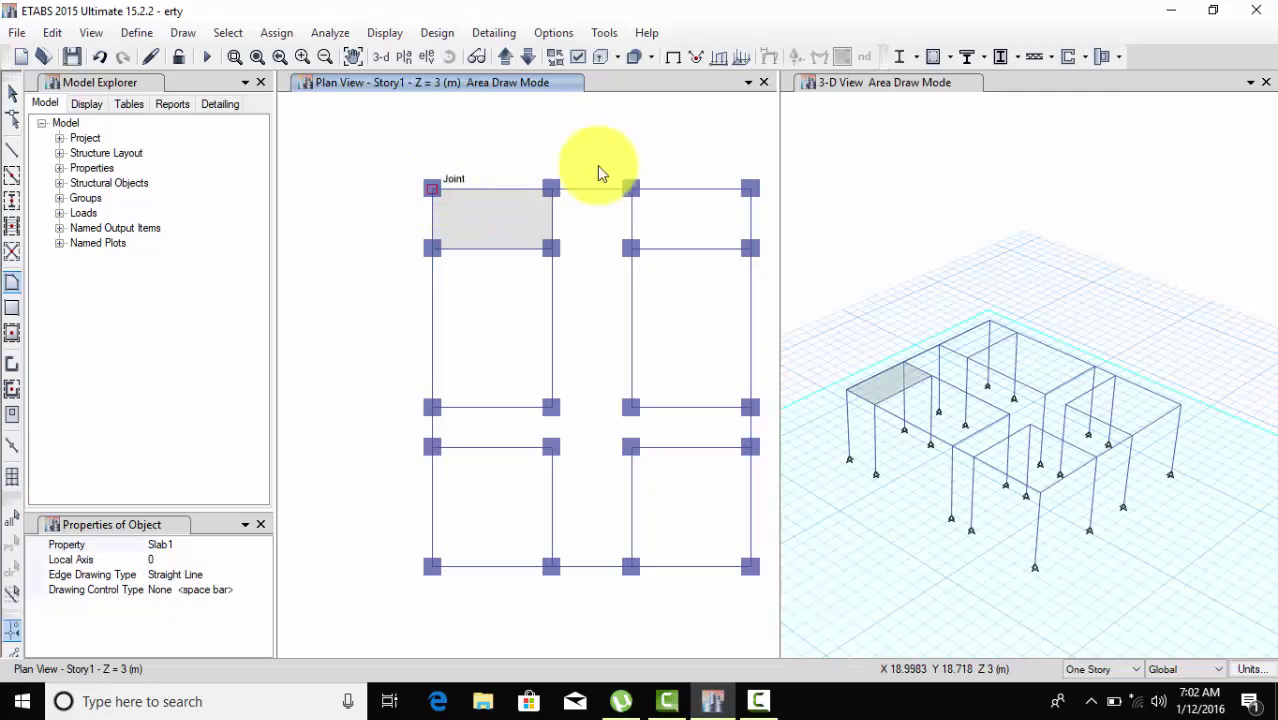
# Draw a Slab1 floor over the corridor's upper end, between the two small upper rooms.
pyautogui.click(551, 190)
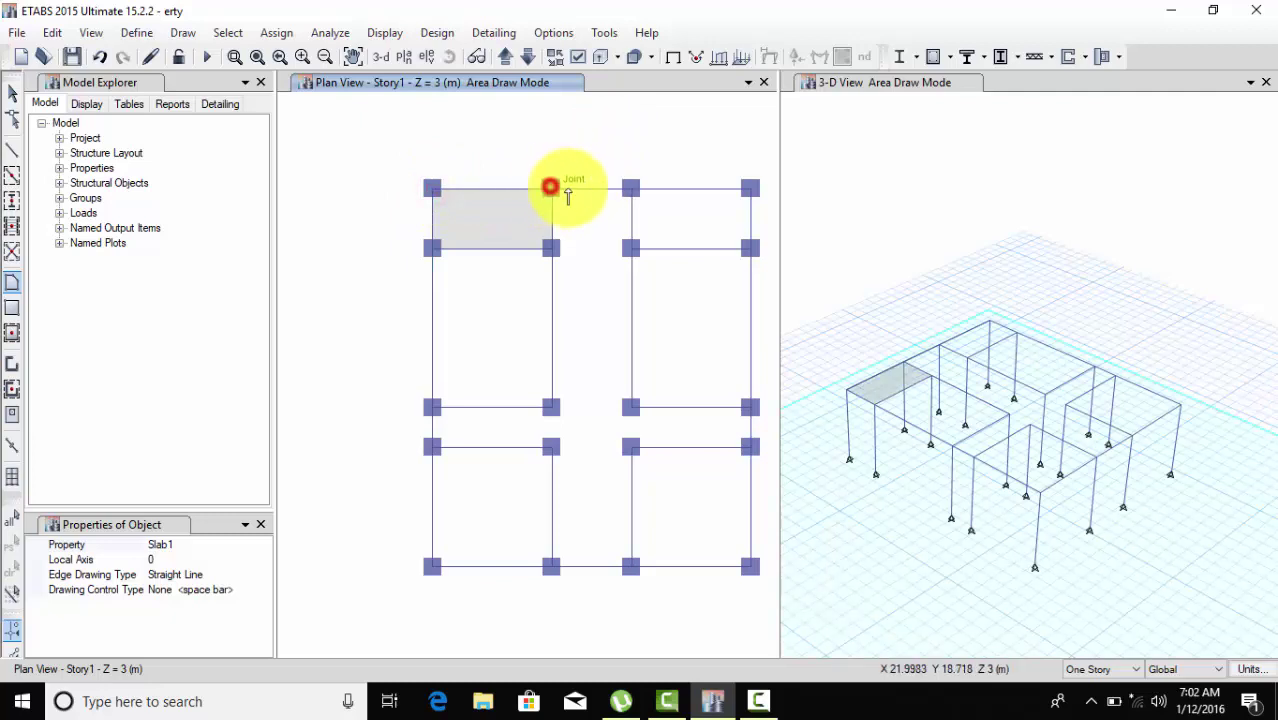
pyautogui.click(630, 187)
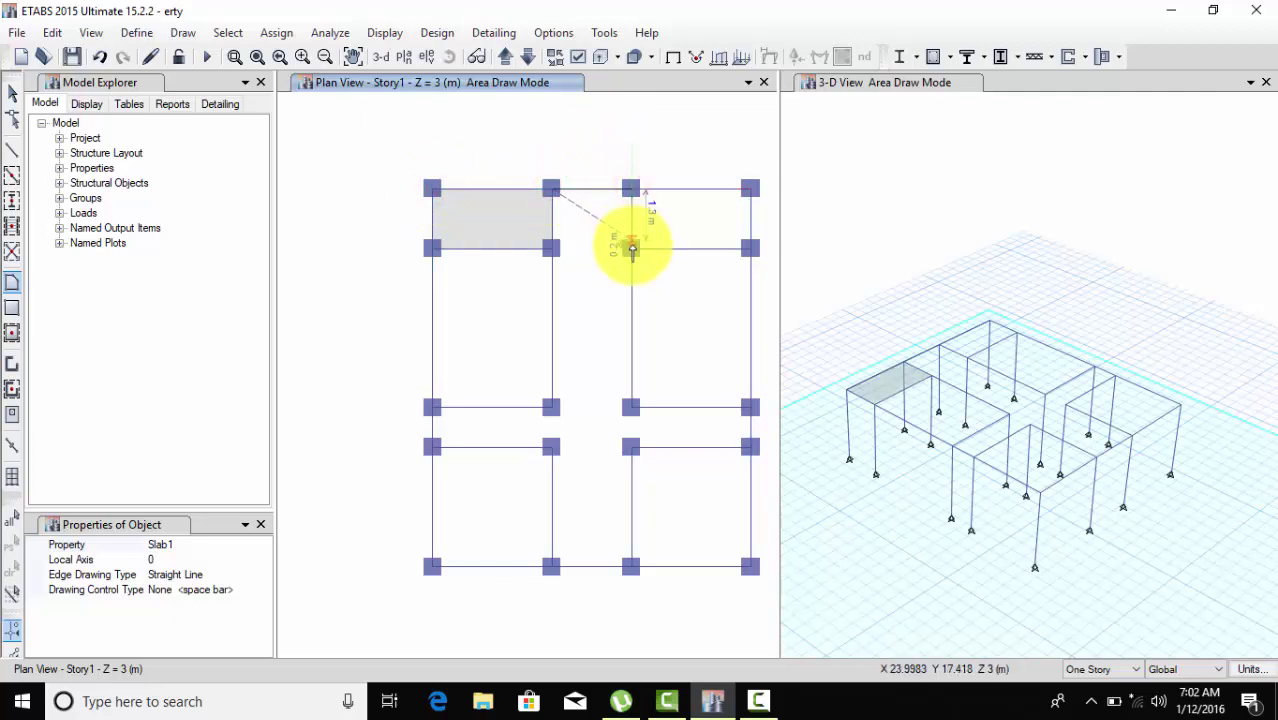
pyautogui.click(631, 248)
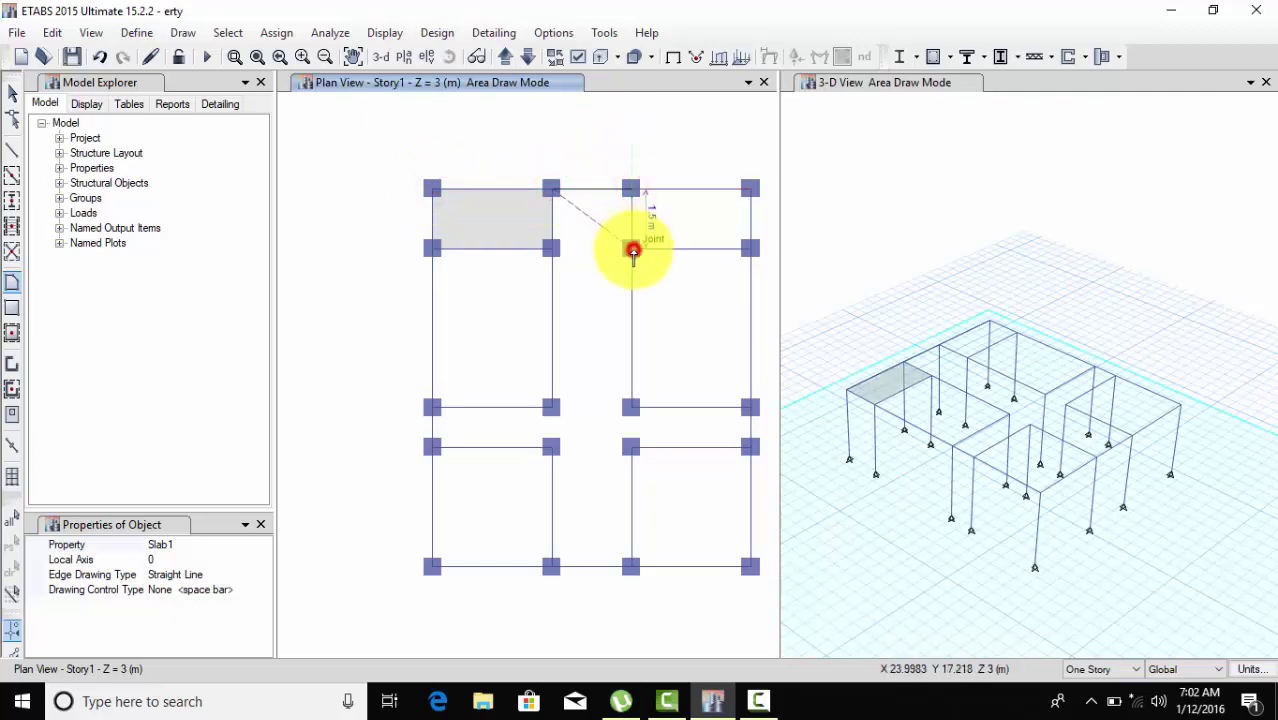
pyautogui.click(553, 249)
pyautogui.click(550, 190)
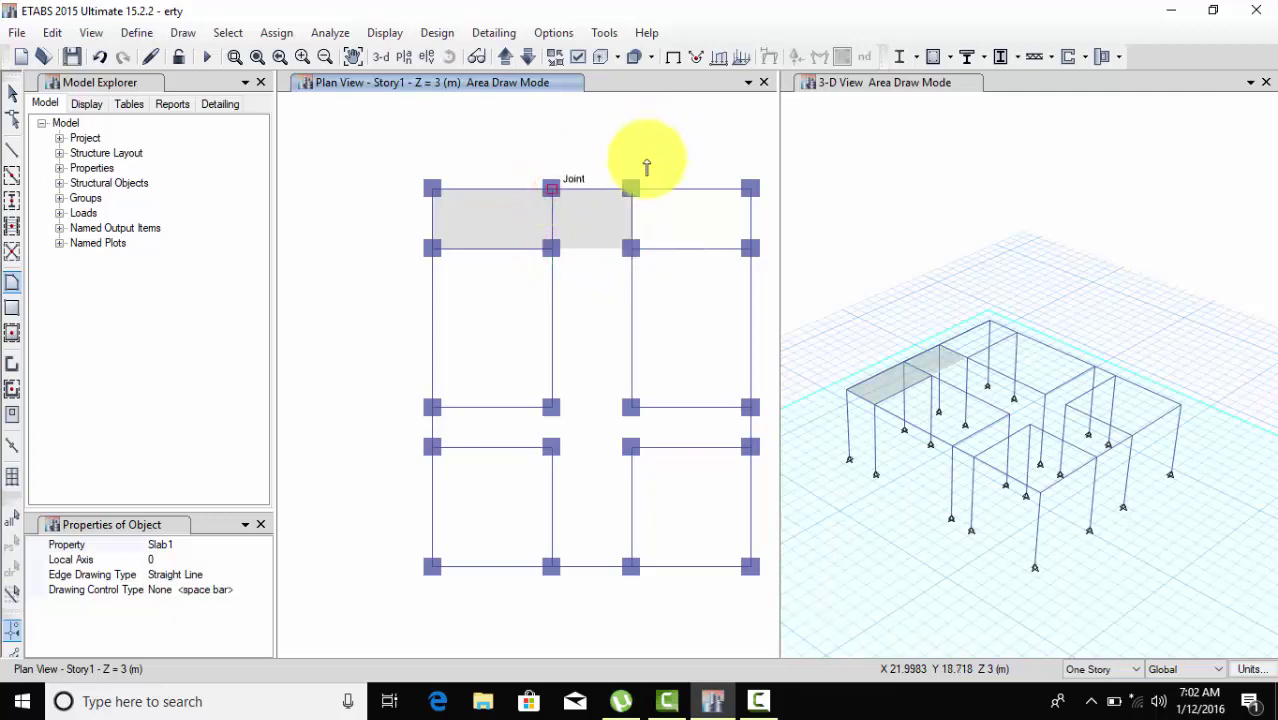
# Draw a Slab1 floor through the corner joints of the small upper-right room, 3 m by 1.5 m.
pyautogui.click(631, 190)
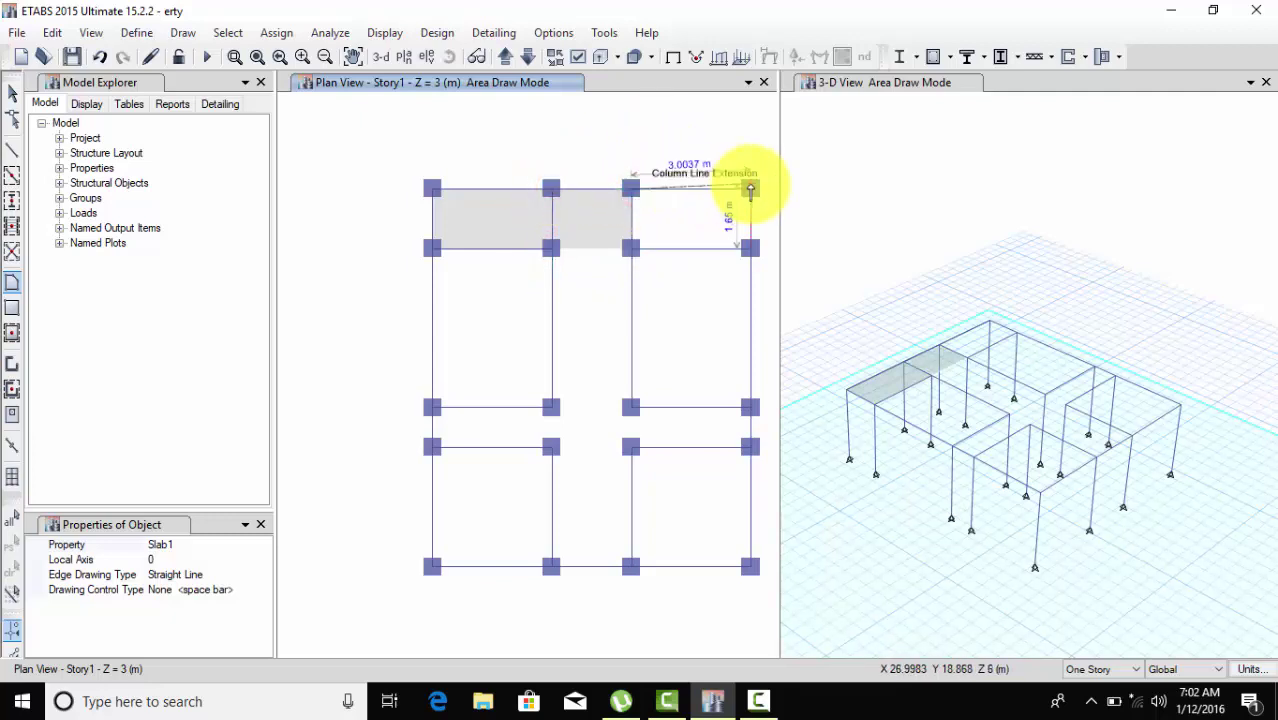
pyautogui.click(750, 190)
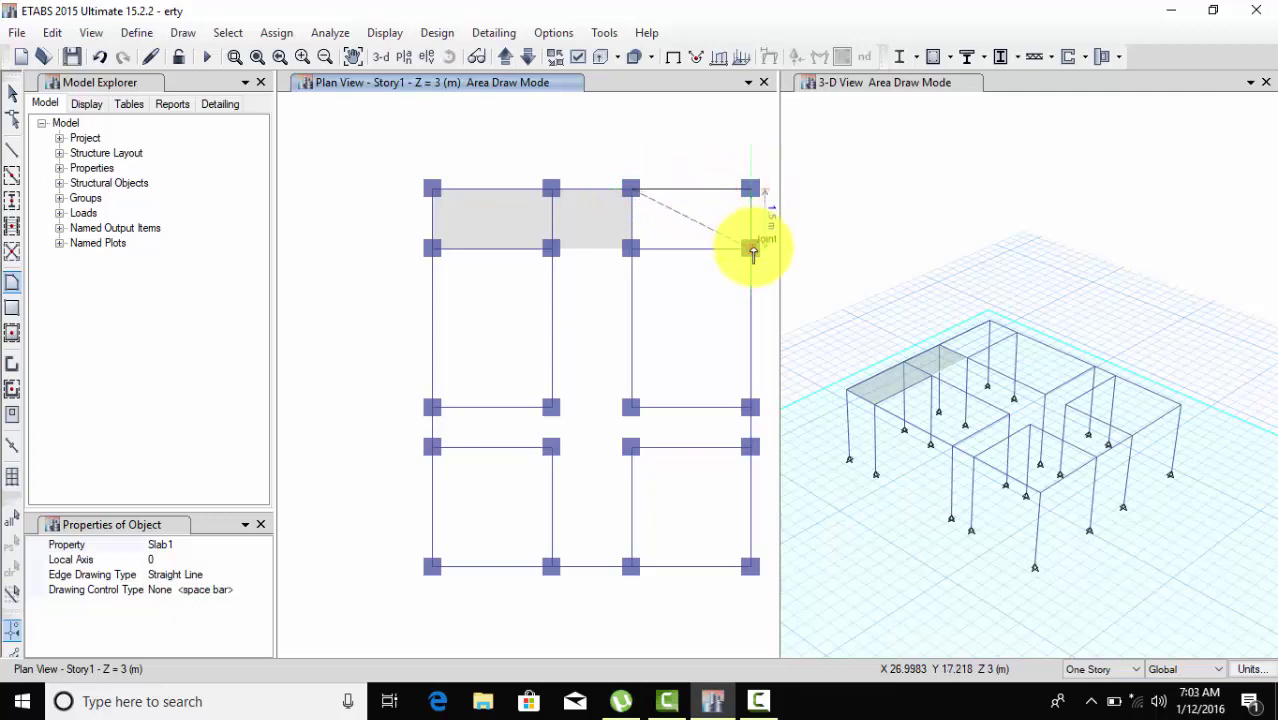
pyautogui.click(750, 249)
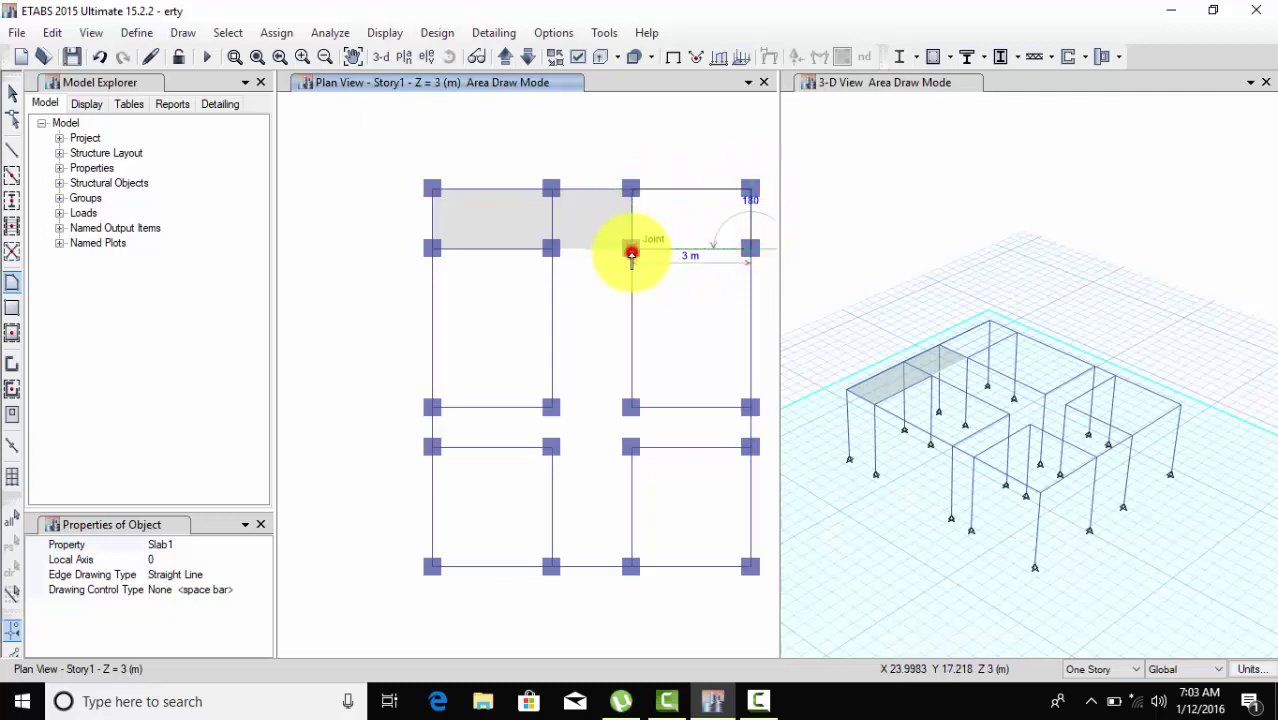
pyautogui.click(630, 249)
pyautogui.doubleClick(630, 190)
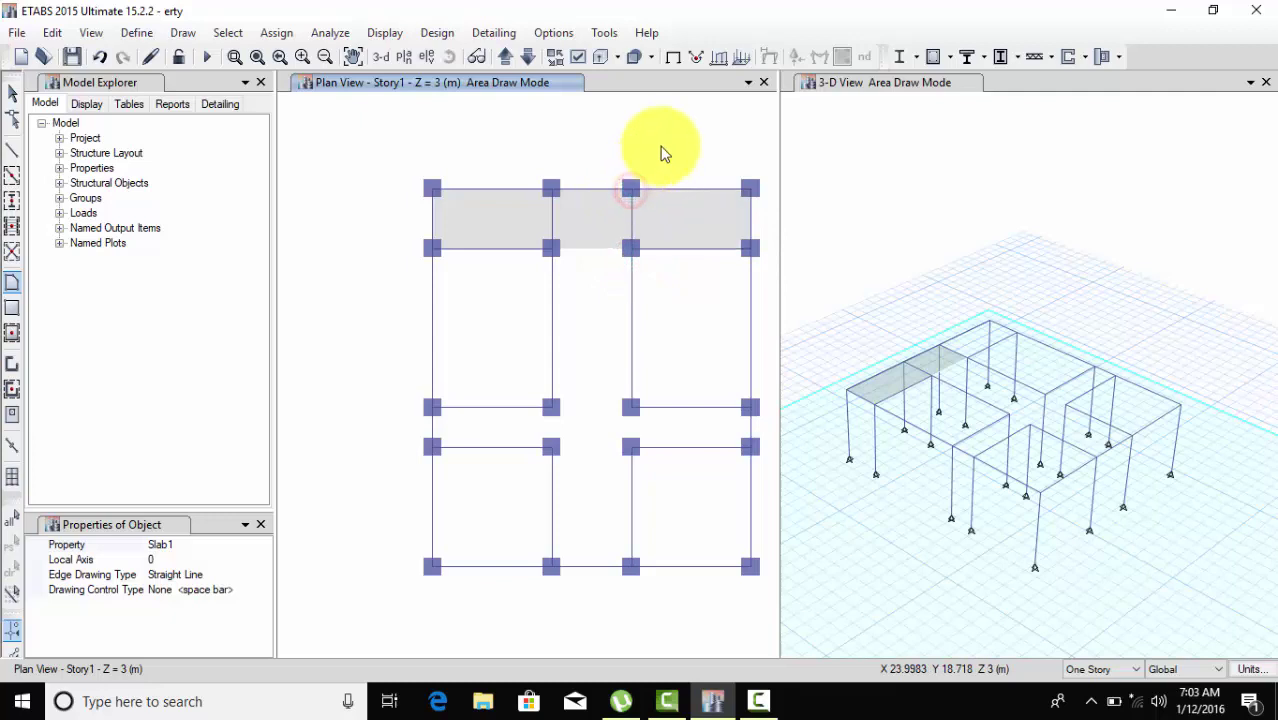
# Draw a Slab1 floor through the corner joints of the large right room, 3 m by 4 m.
pyautogui.click(750, 248)
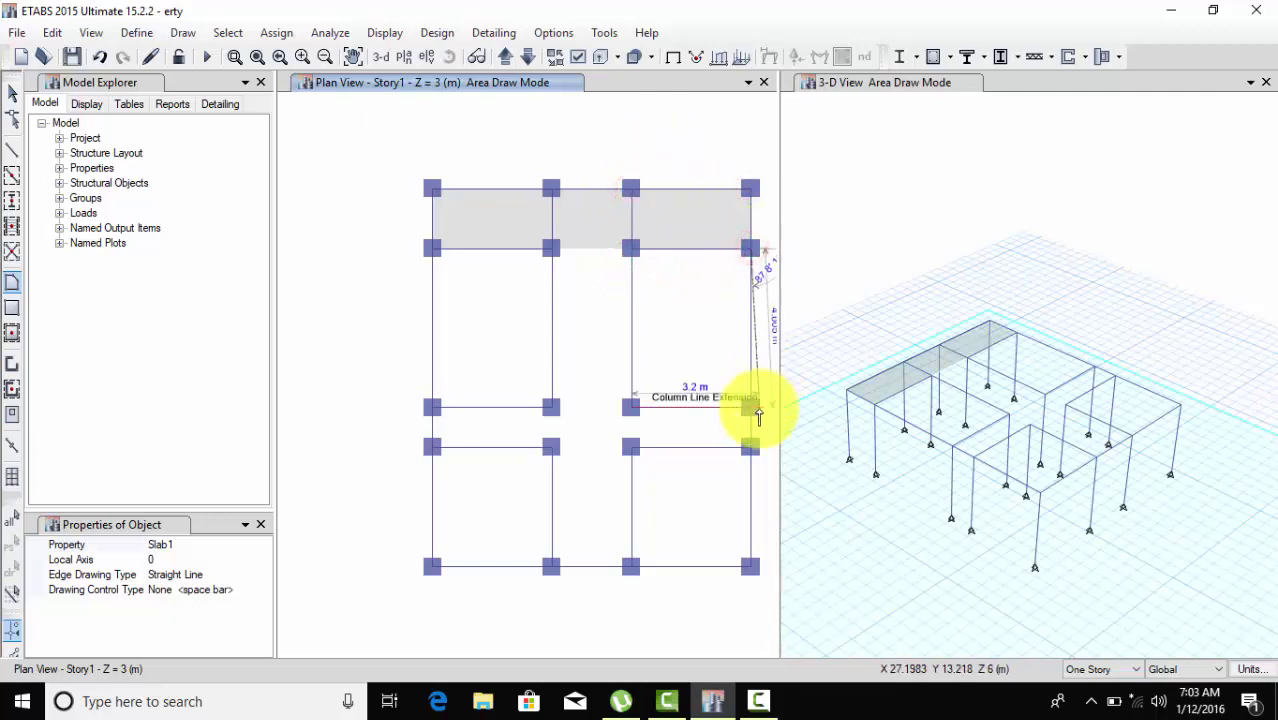
pyautogui.click(750, 409)
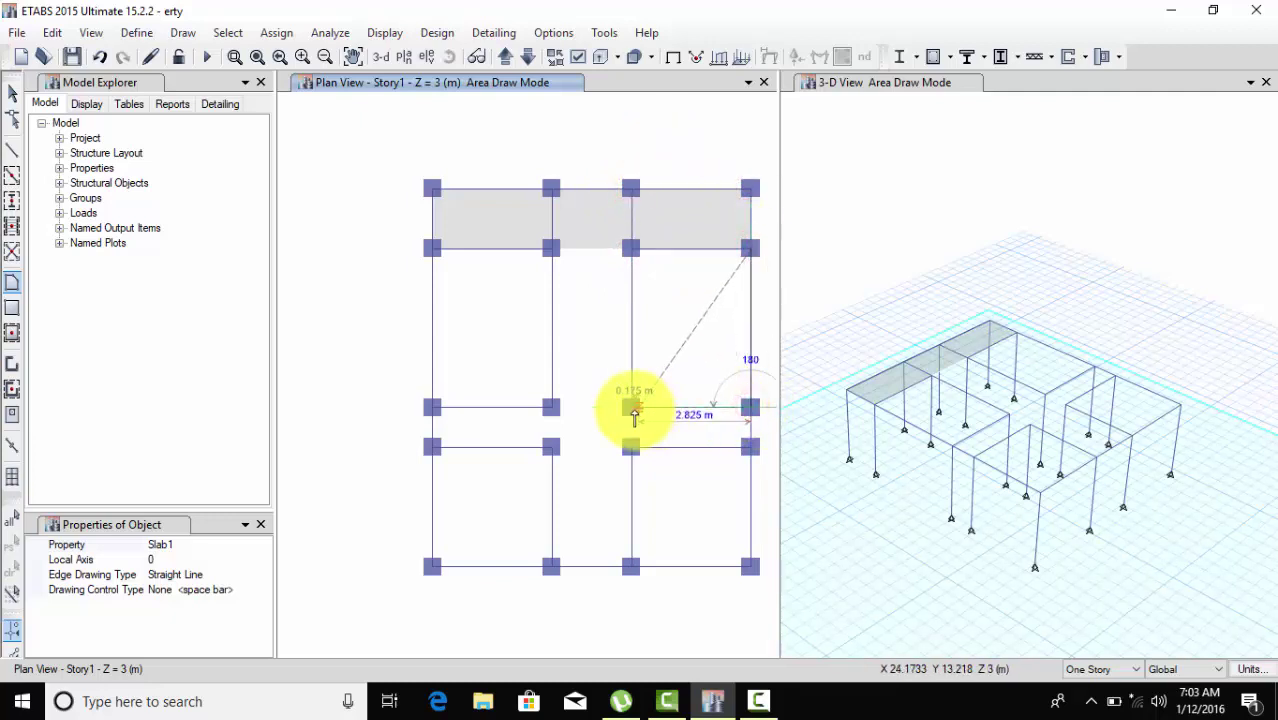
pyautogui.click(630, 409)
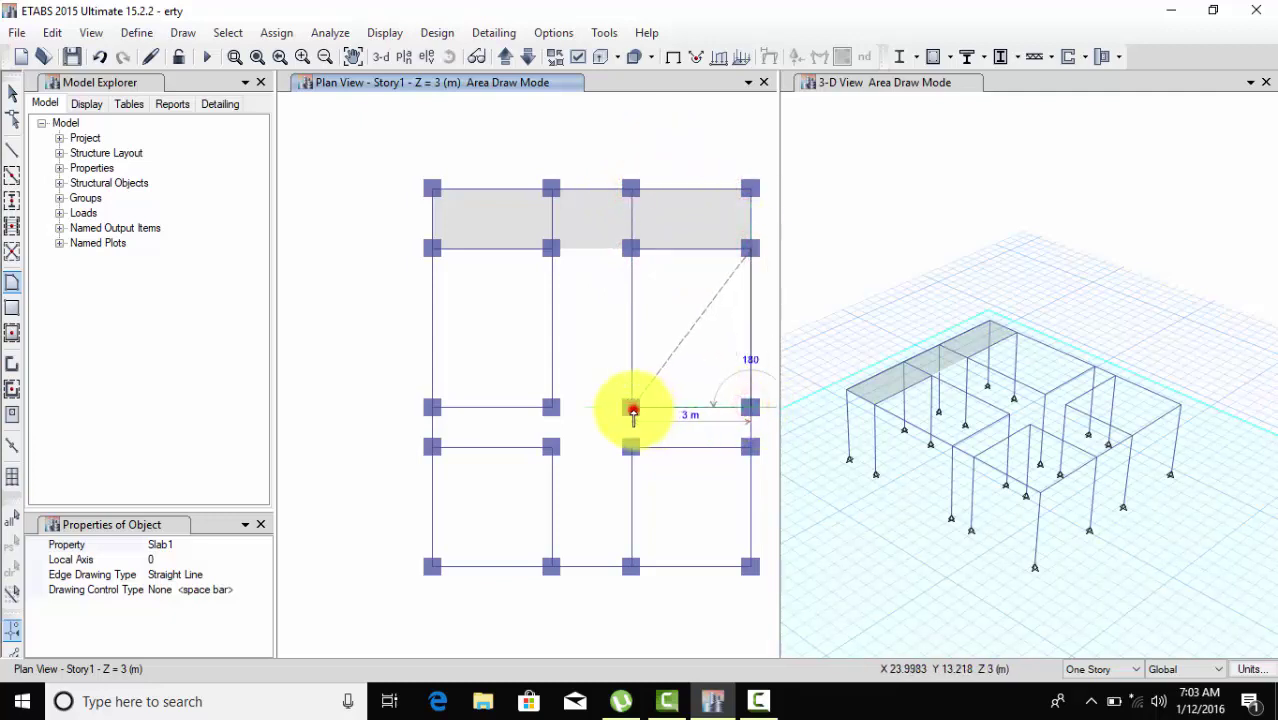
pyautogui.click(630, 248)
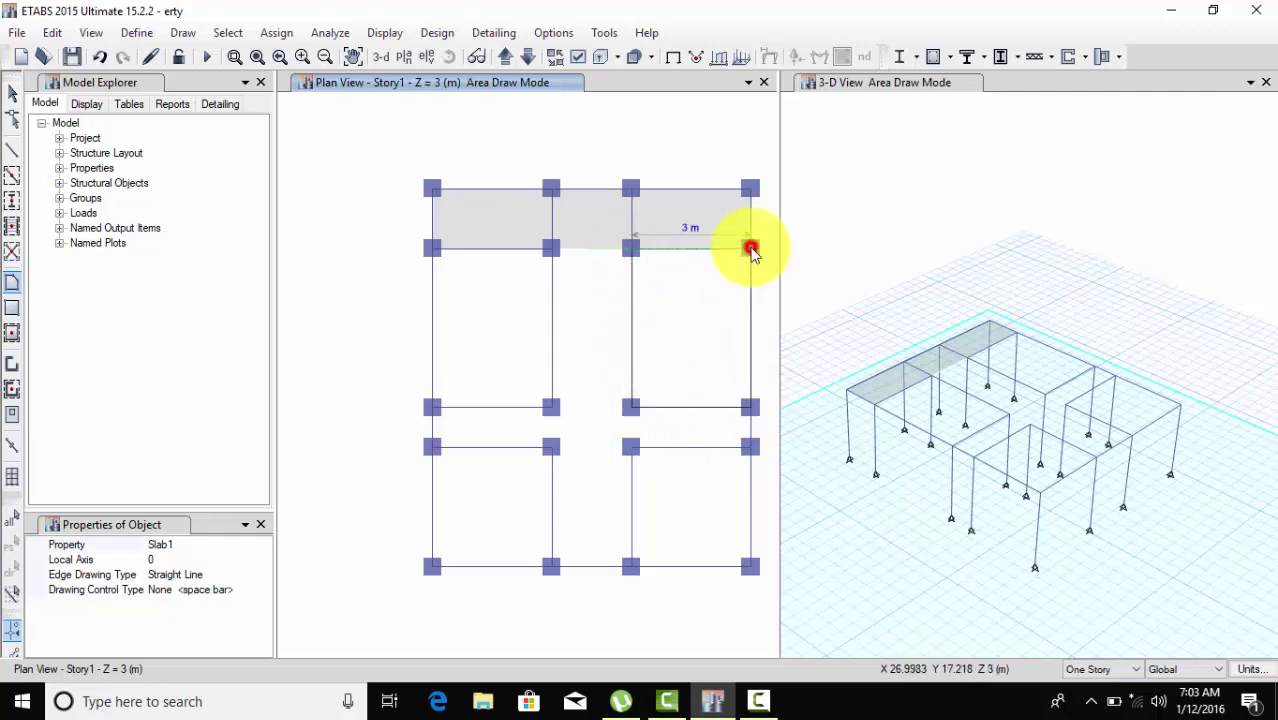
pyautogui.doubleClick(750, 248)
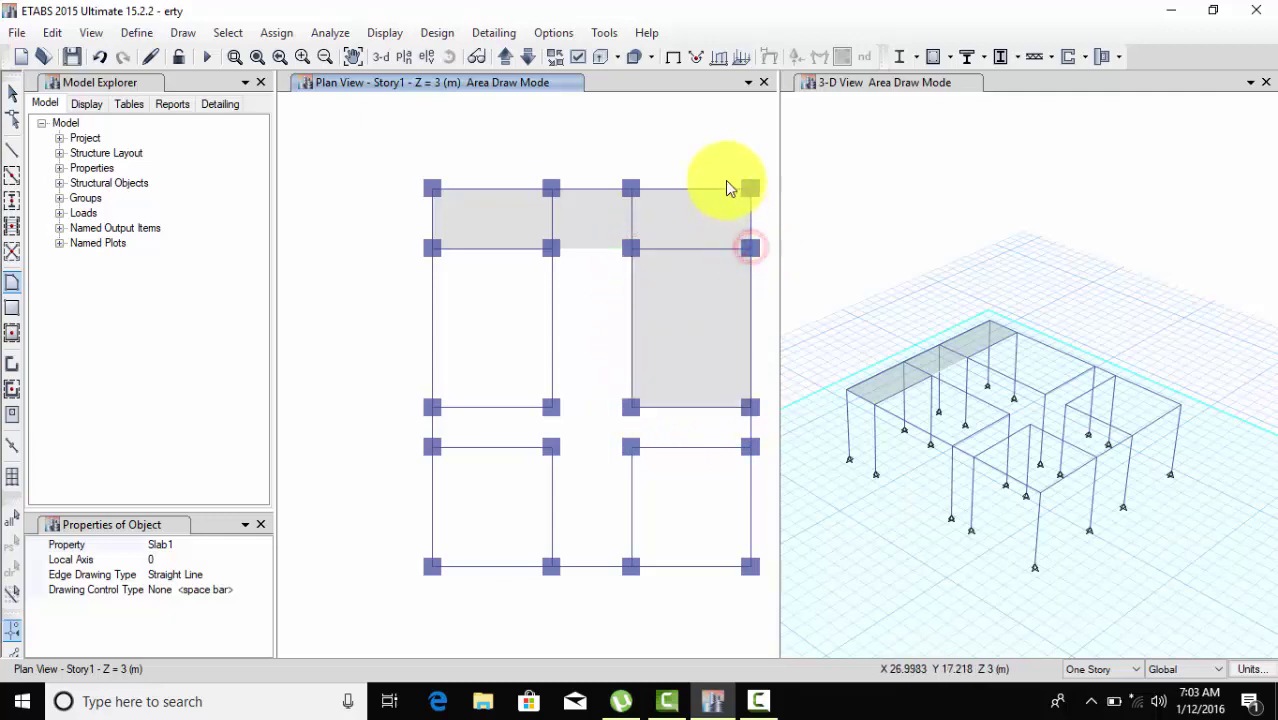
# Draw a Slab1 floor over the narrow right strip between the large and lower right rooms, 3 m by 1 m.
pyautogui.click(631, 409)
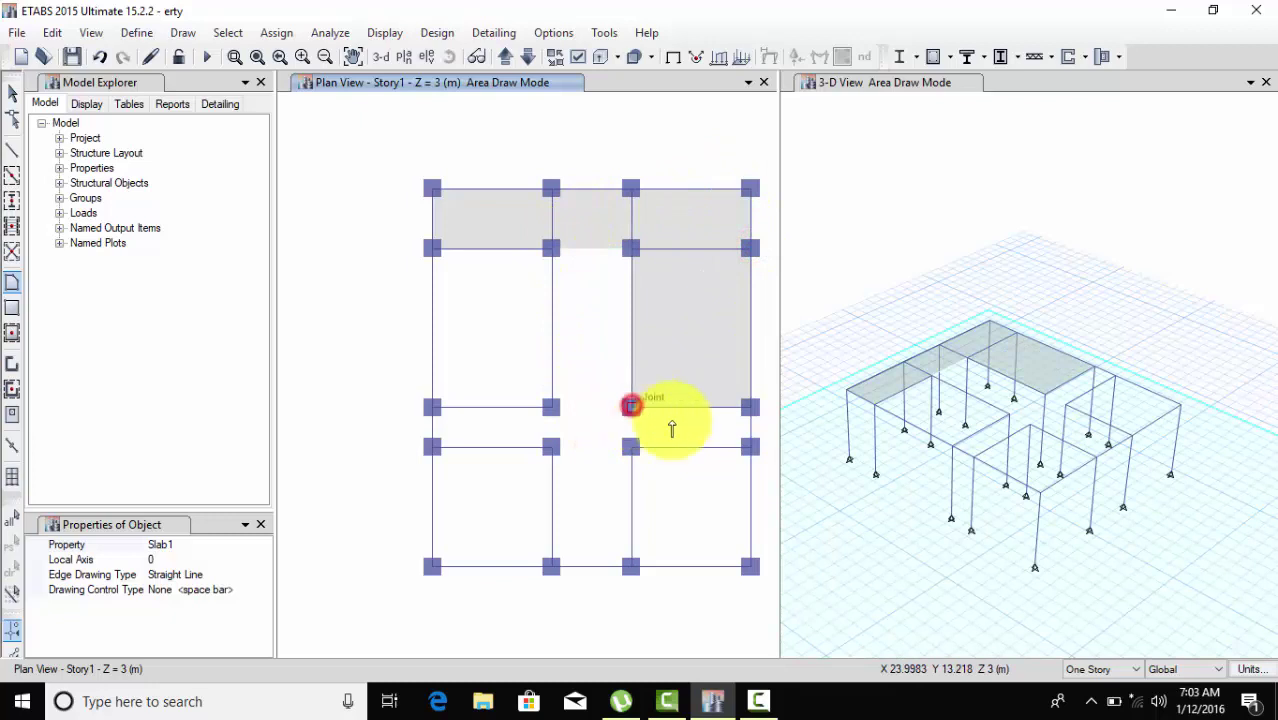
pyautogui.click(750, 406)
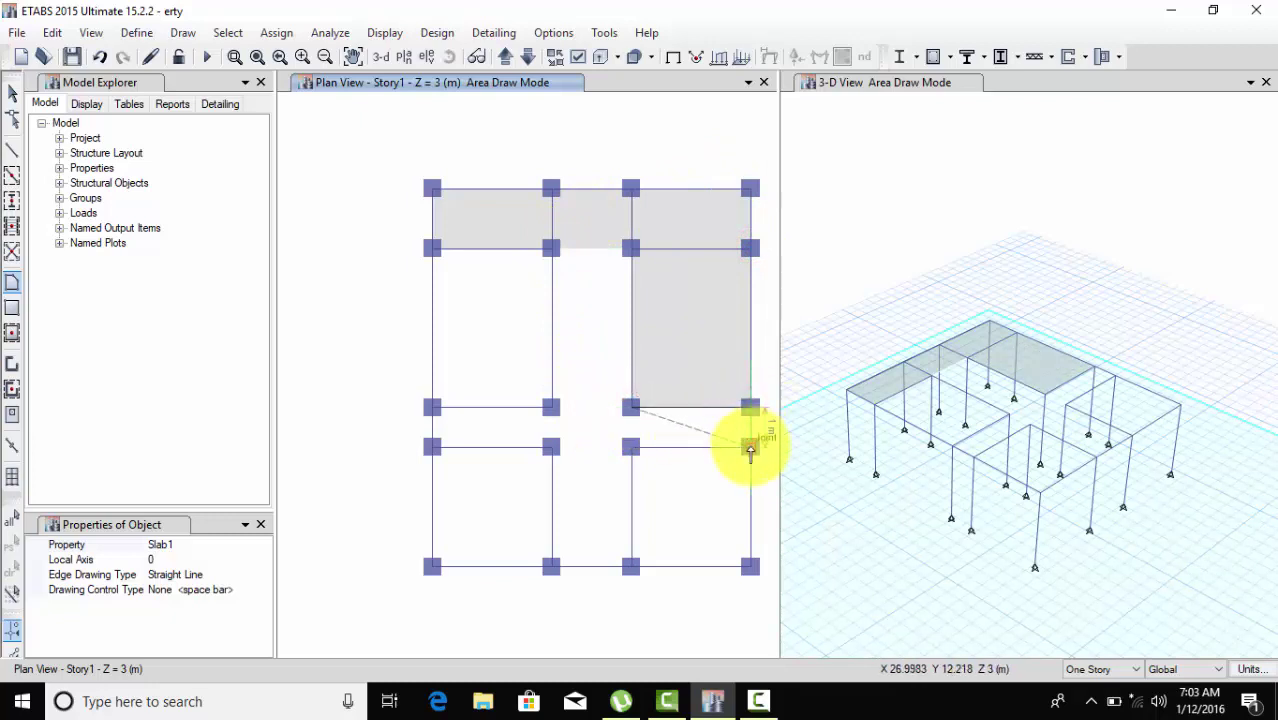
pyautogui.click(750, 447)
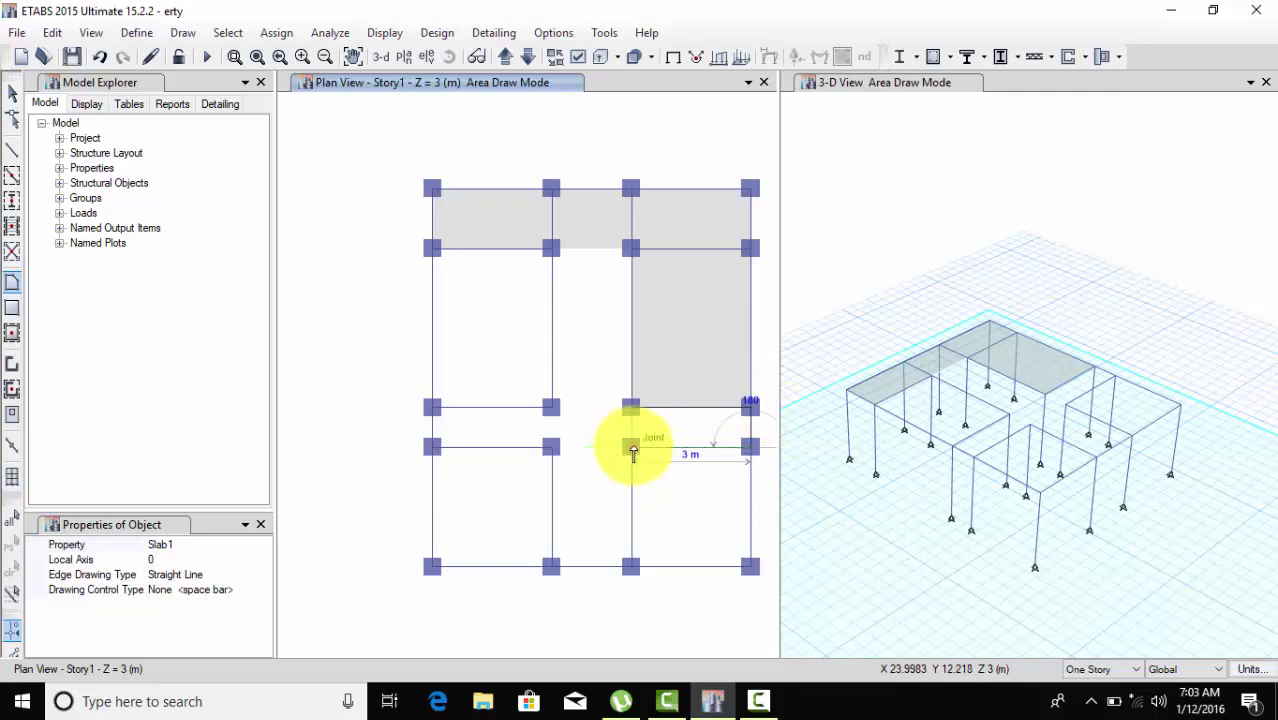
pyautogui.click(632, 447)
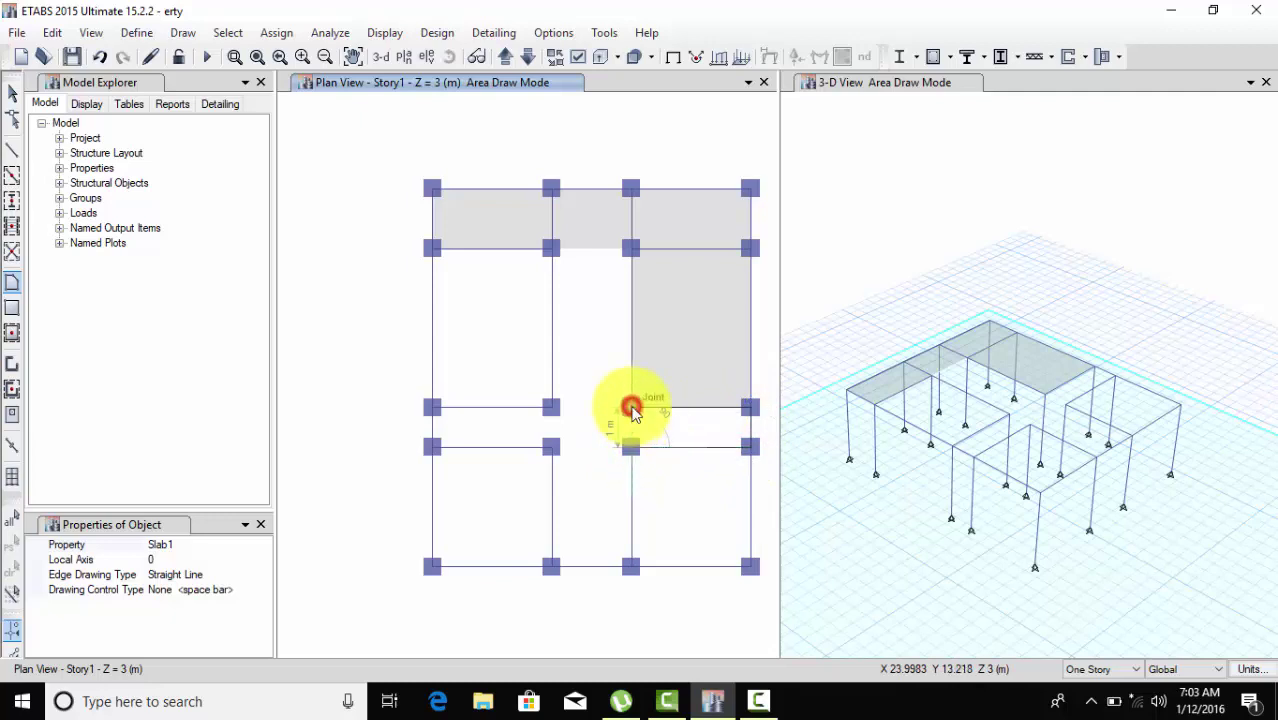
pyautogui.doubleClick(631, 409)
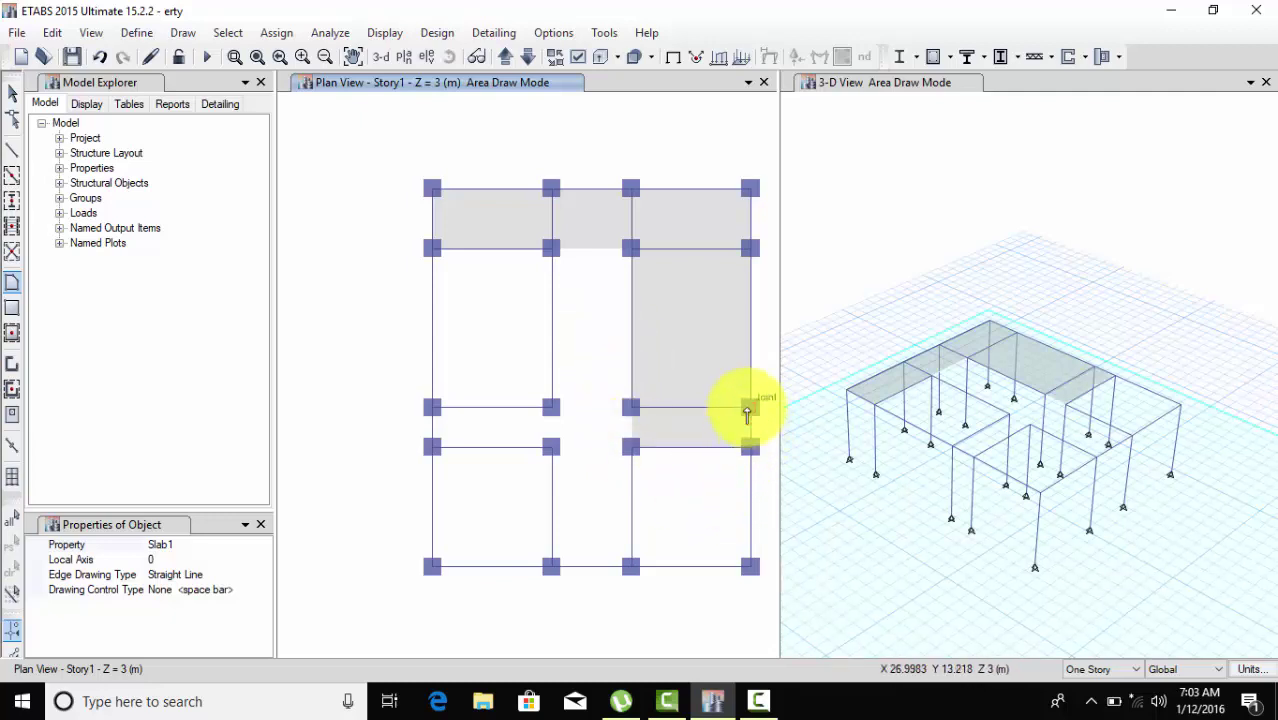
# Draw a Slab1 floor through the four corner joints of the lower-right room, 3 m by 3 m.
pyautogui.moveTo(756, 494); pyautogui.dragTo(707, 405, button='middle')
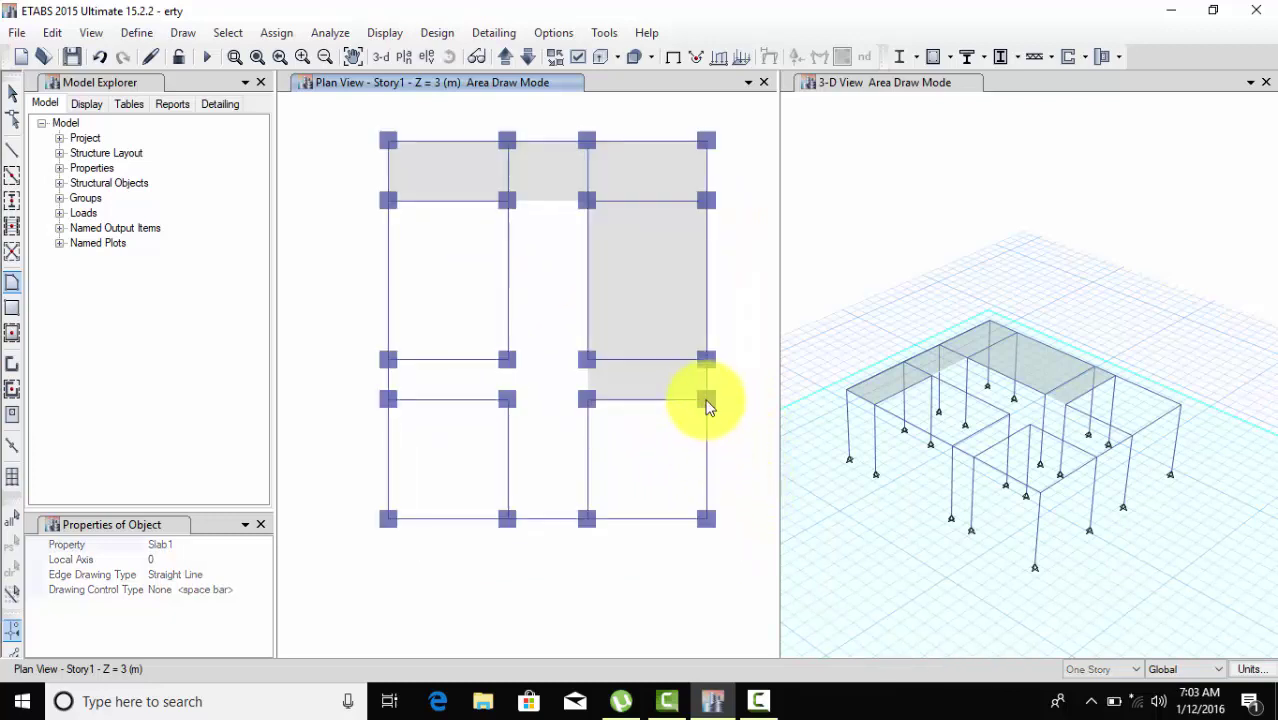
pyautogui.scroll(3, 706, 405)
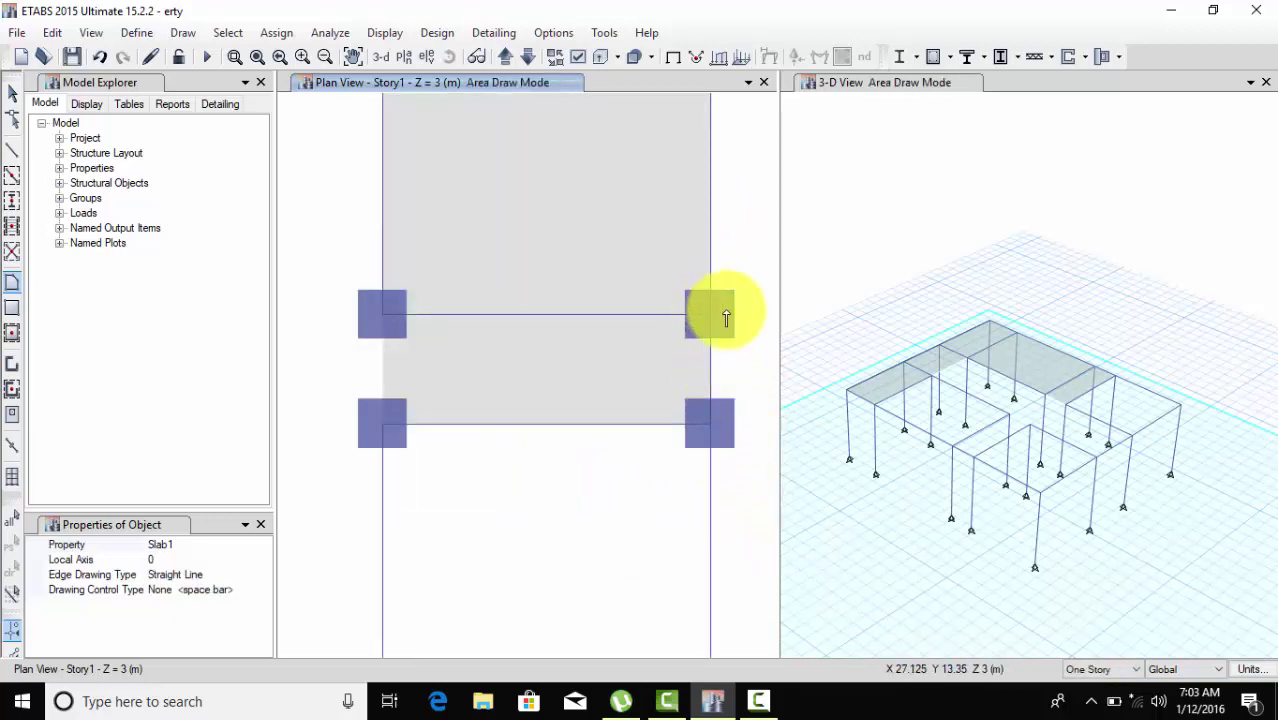
pyautogui.scroll(-3, 728, 316)
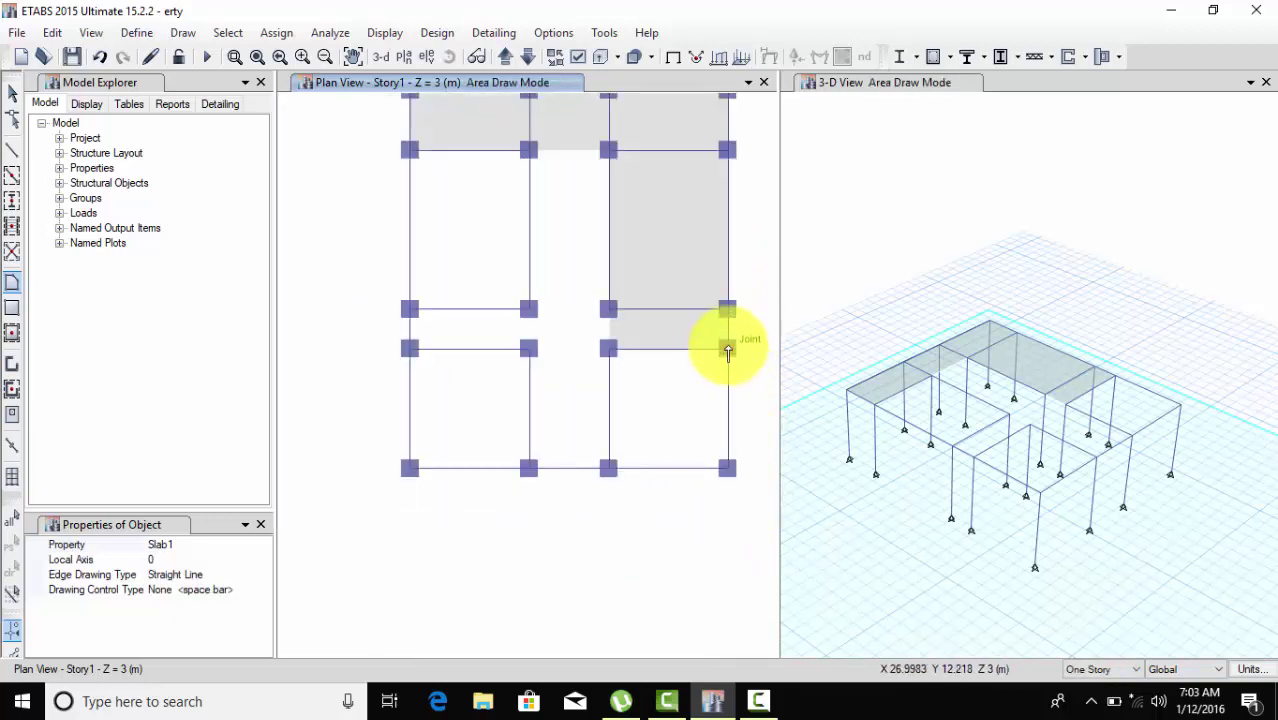
pyautogui.click(726, 349)
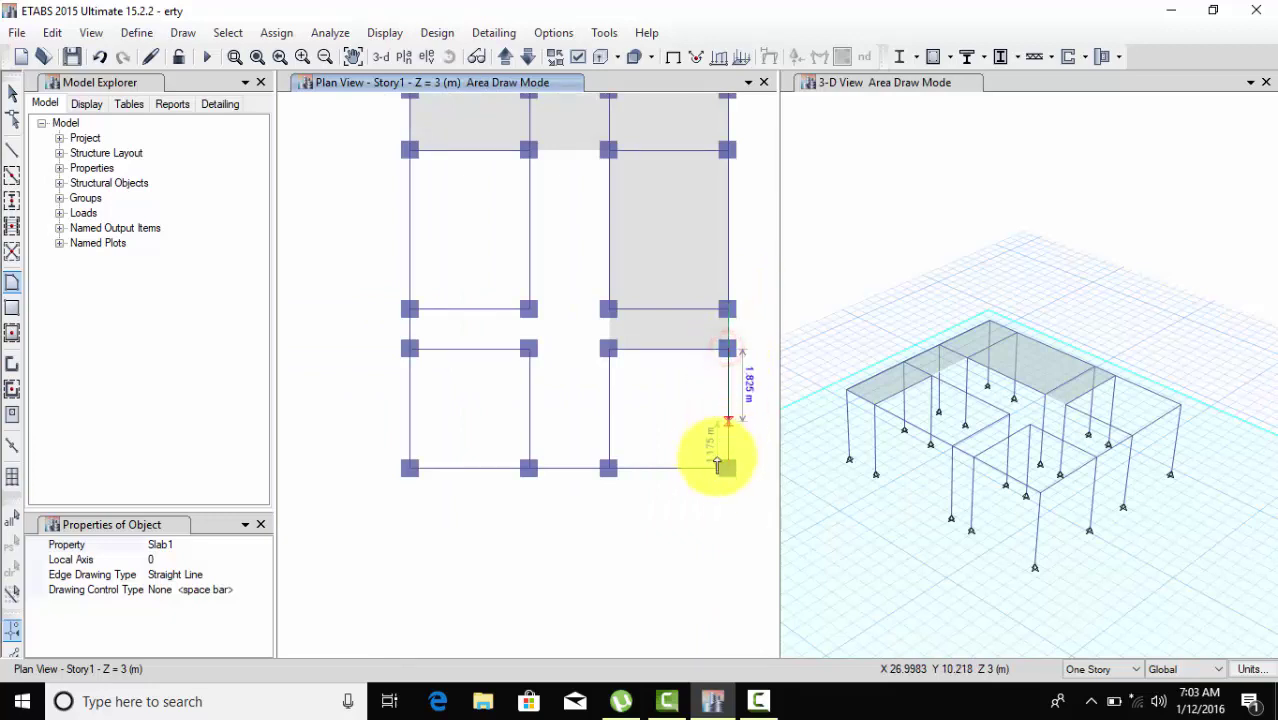
pyautogui.click(728, 469)
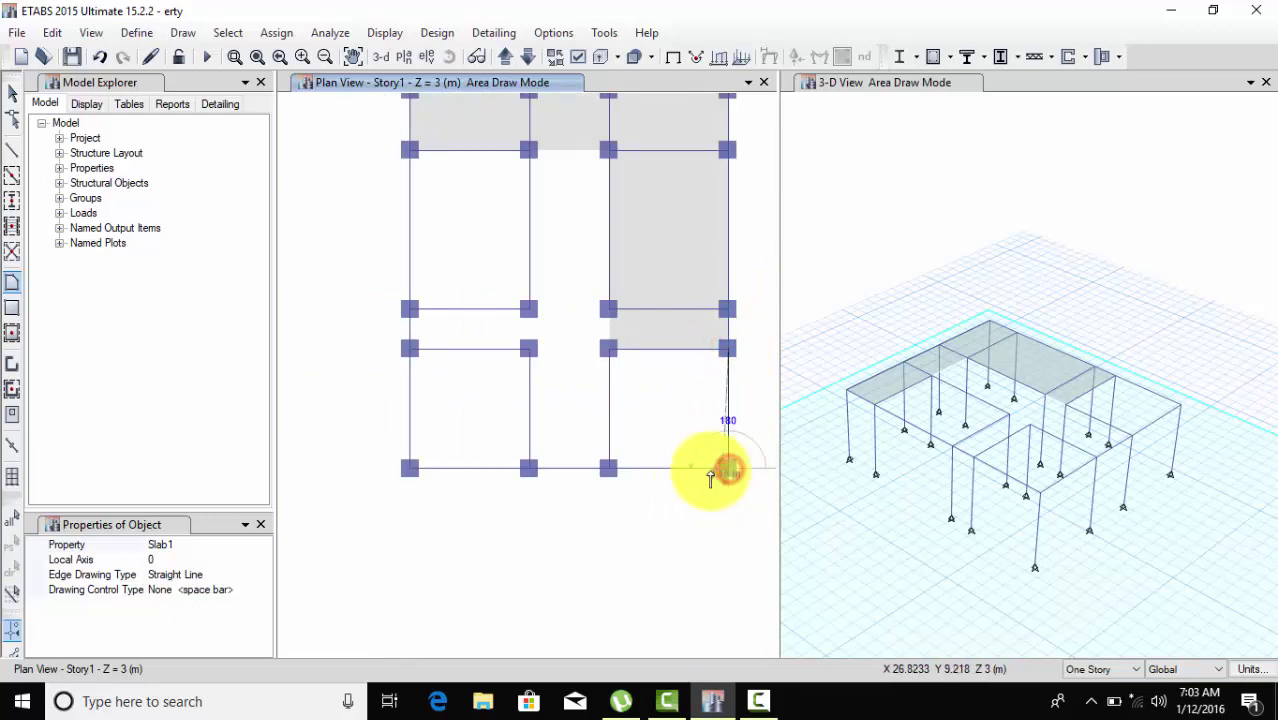
pyautogui.click(608, 469)
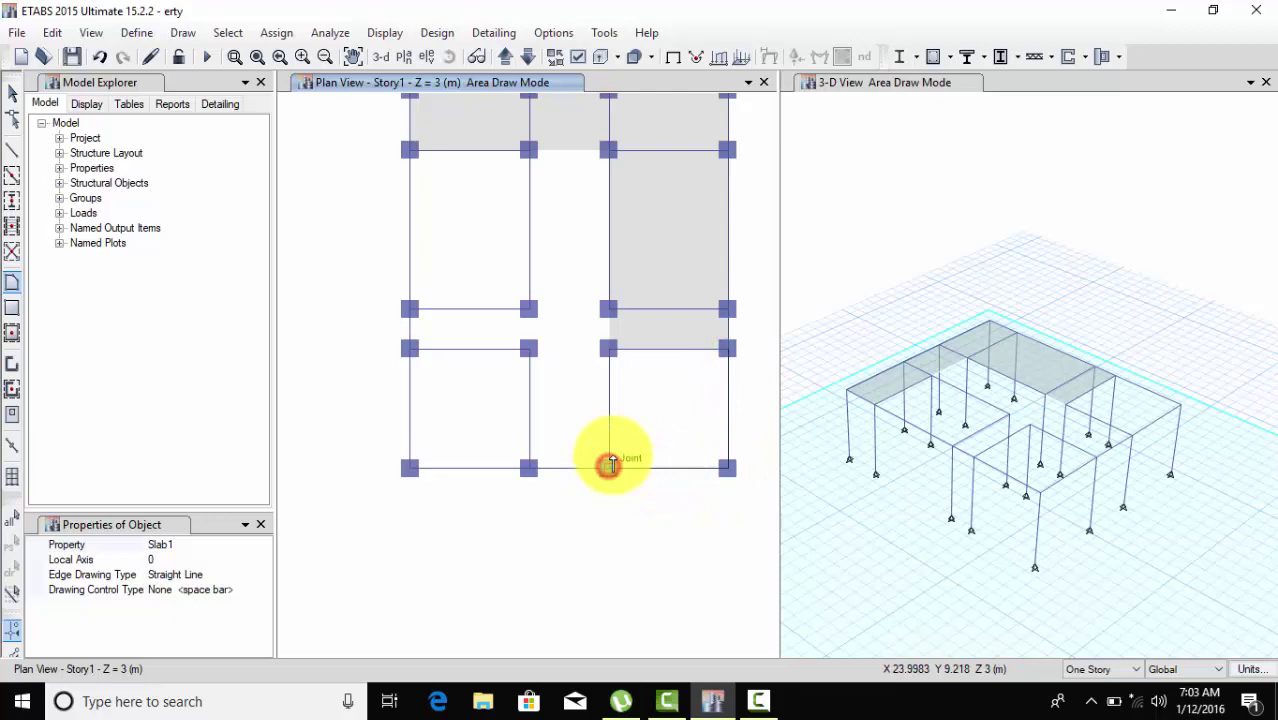
pyautogui.click(608, 349)
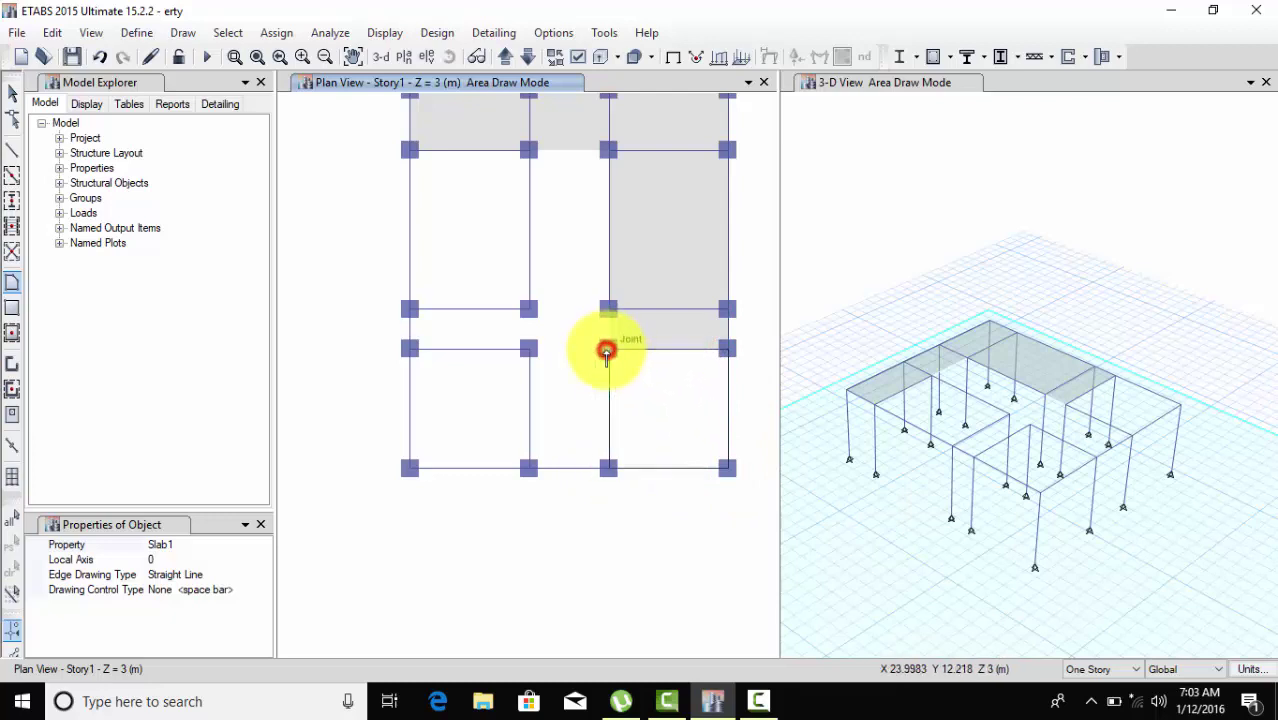
pyautogui.doubleClick(728, 349)
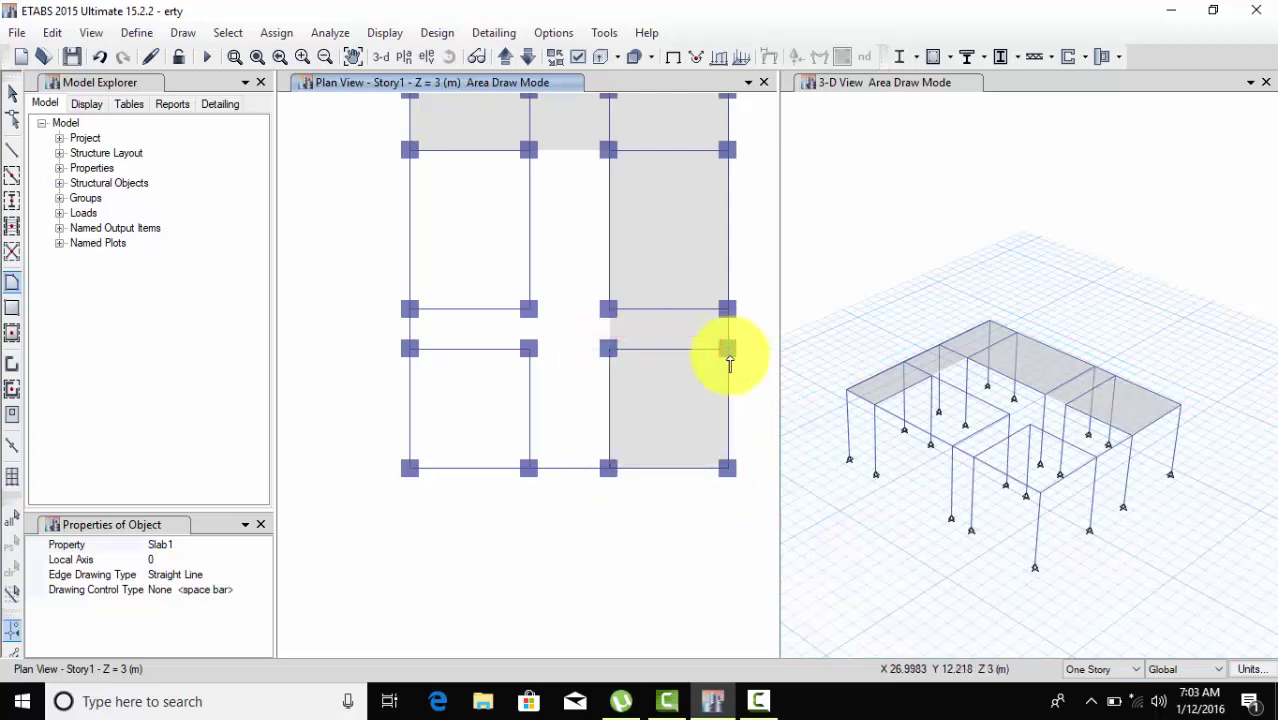
# Draw a Slab1 floor over the corridor's lower end, between the two lower rooms, 2 m by 3 m.
pyautogui.click(608, 469)
pyautogui.click(528, 469)
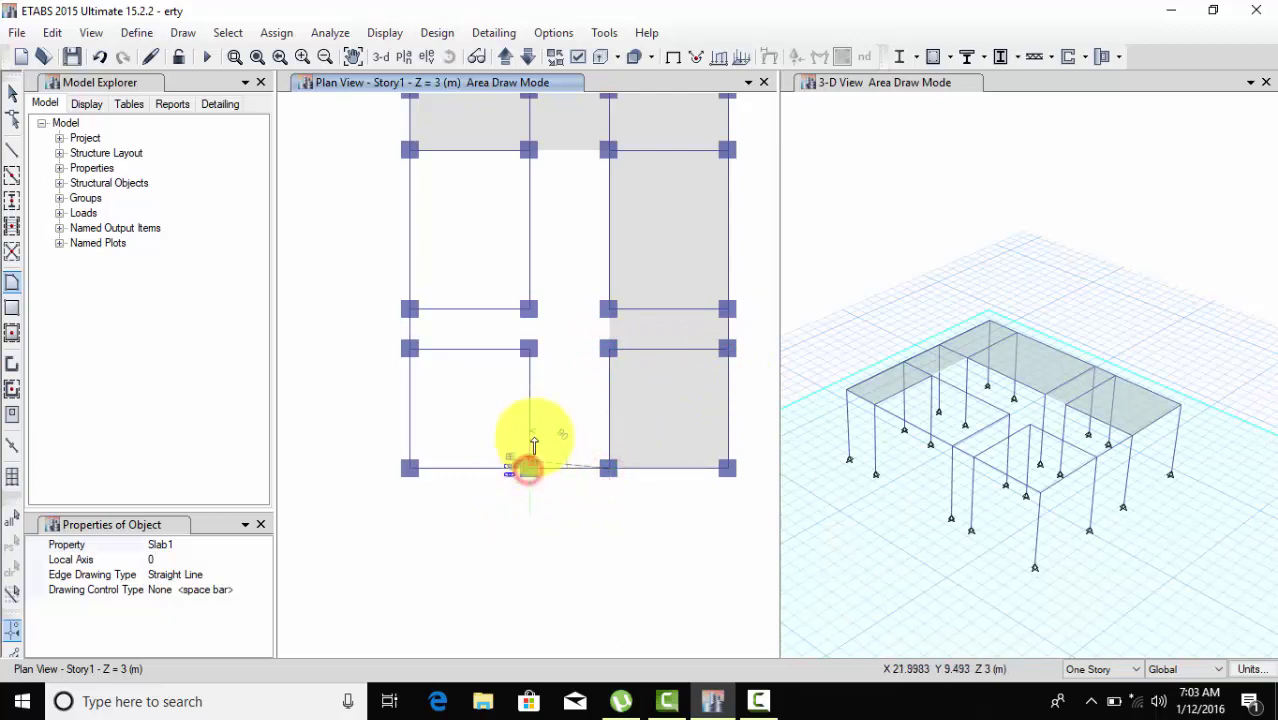
pyautogui.click(528, 349)
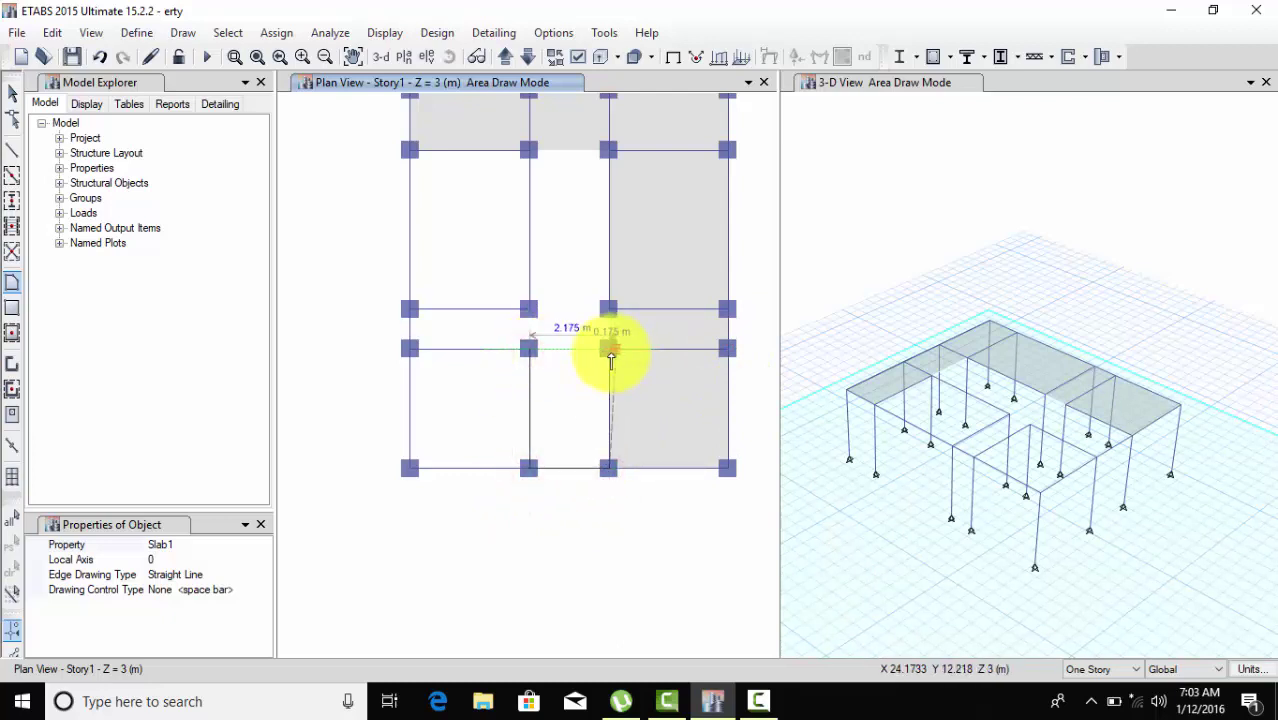
pyautogui.click(608, 349)
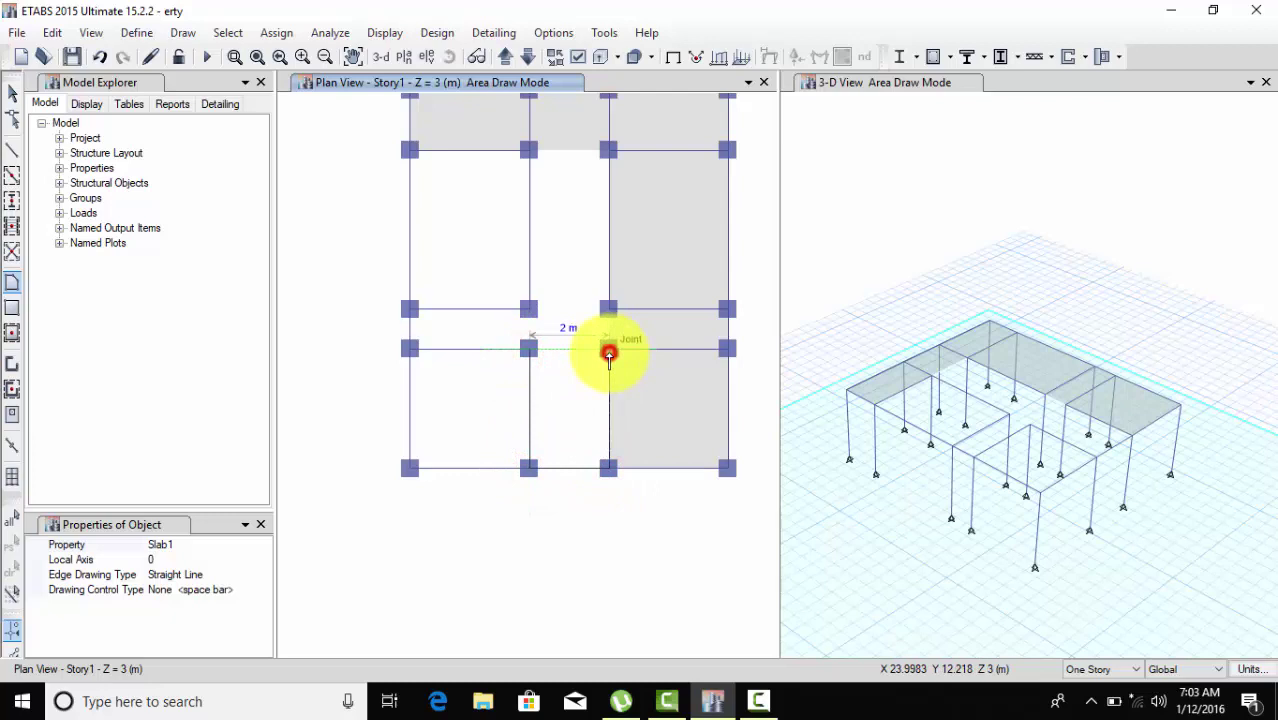
pyautogui.doubleClick(609, 469)
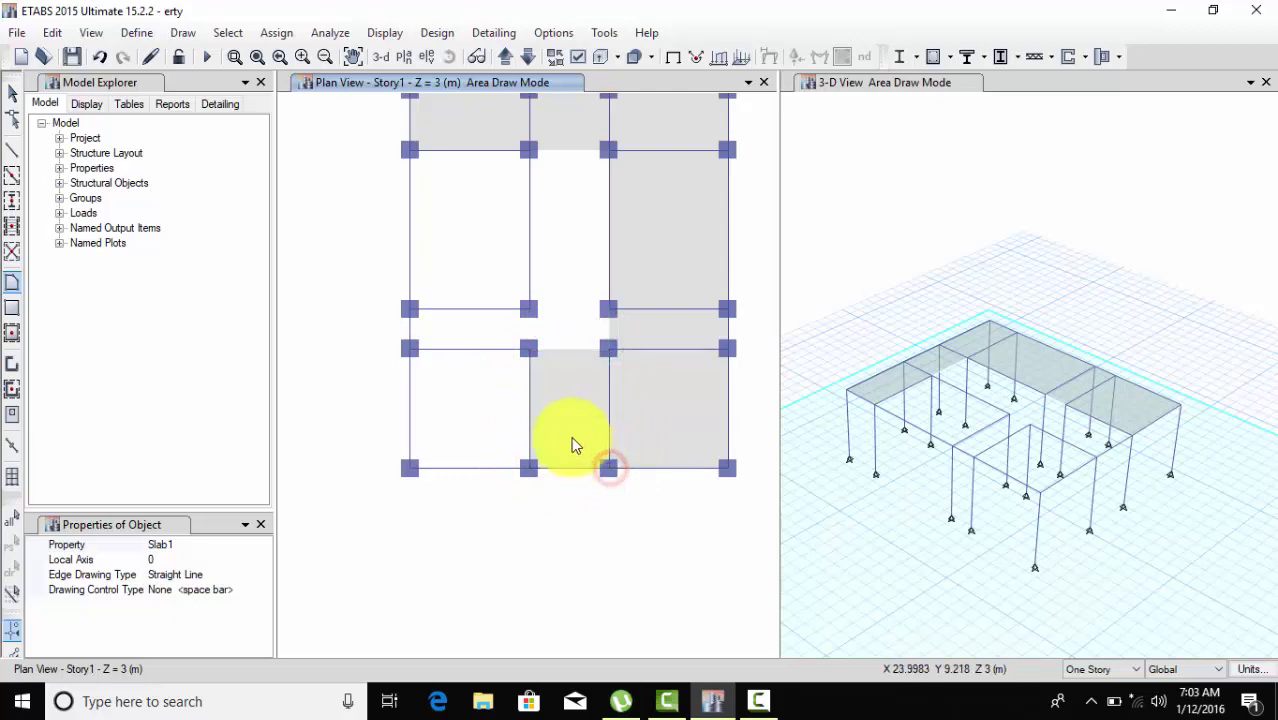
# Draw a Slab1 floor over the crossing of the corridor and the narrow cross strip, 2 m by 1 m.
pyautogui.click(528, 349)
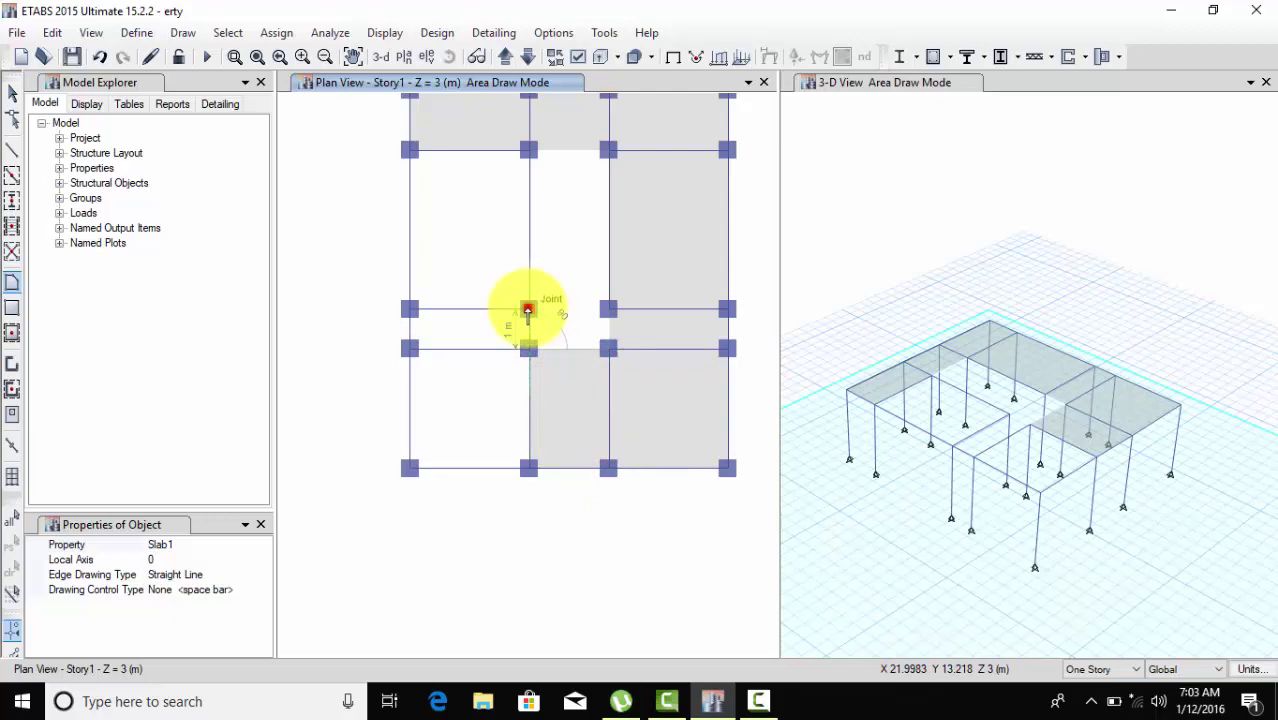
pyautogui.click(528, 310)
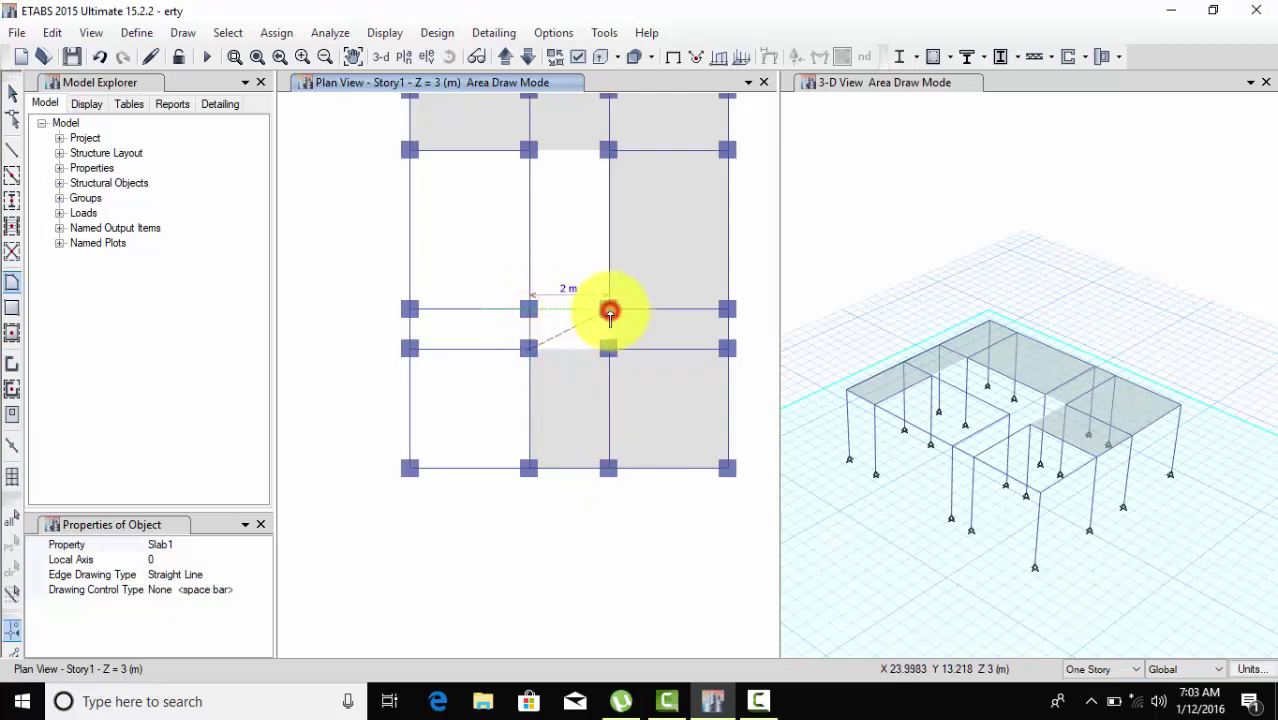
pyautogui.click(609, 310)
pyautogui.click(607, 350)
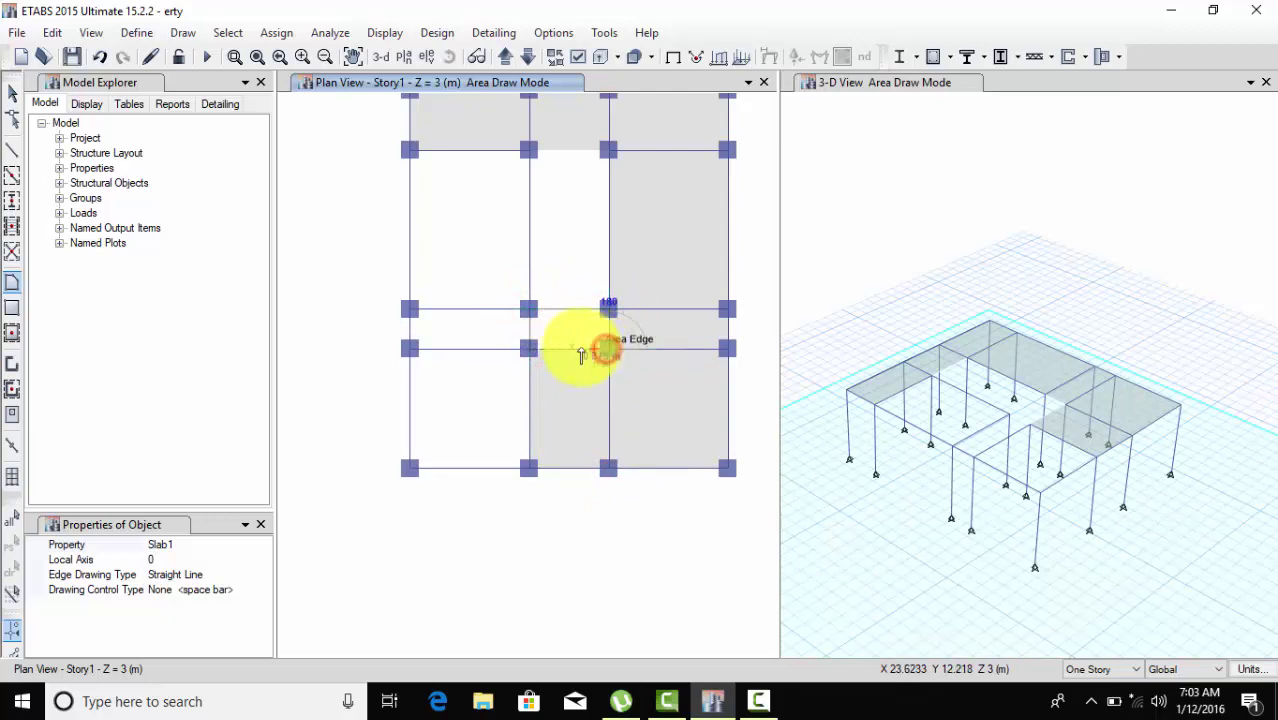
pyautogui.click(529, 350)
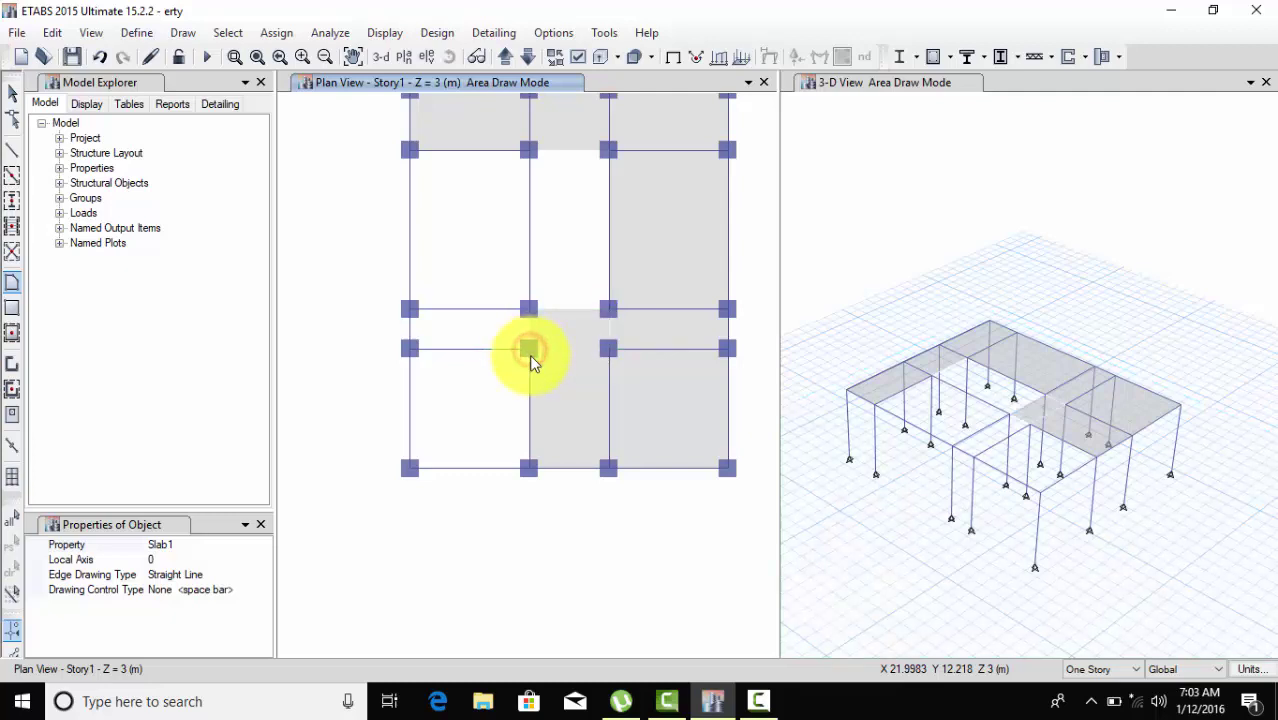
# Draw a Slab1 floor over the corridor's middle part, between the two large rooms, 2 m by 4 m.
pyautogui.moveTo(529, 352); pyautogui.dragTo(562, 448, button='middle')
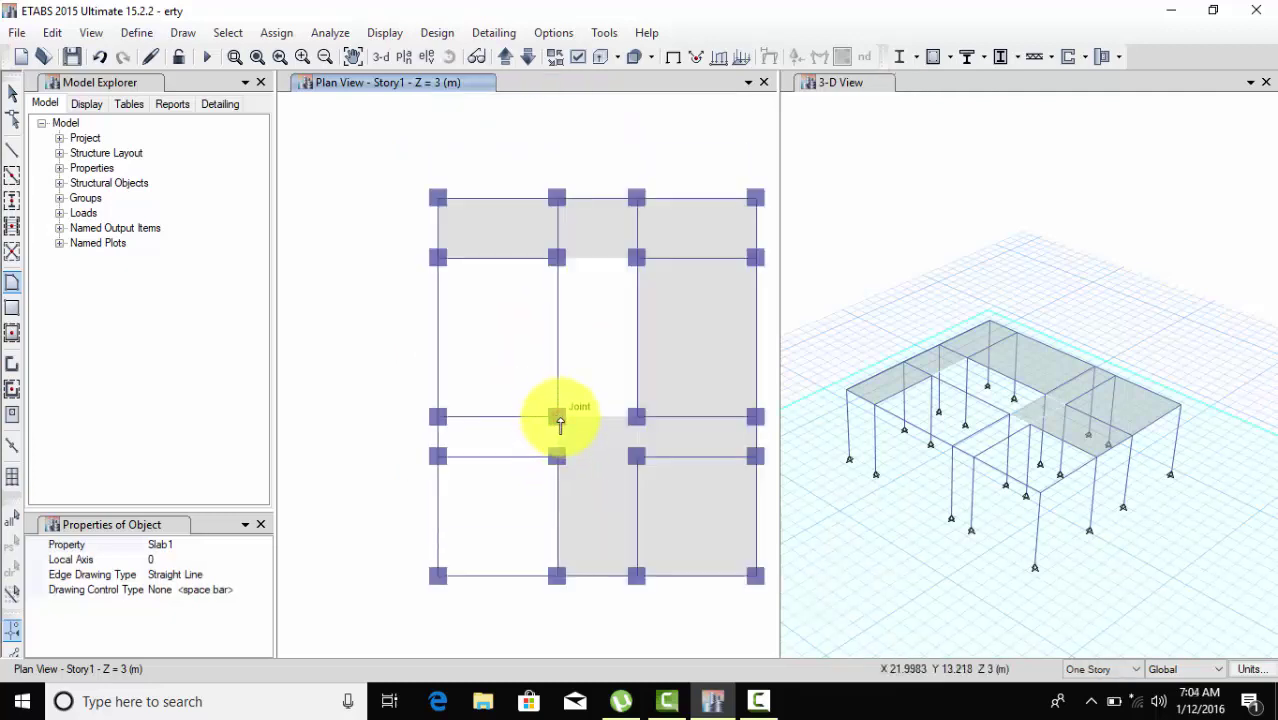
pyautogui.click(557, 416)
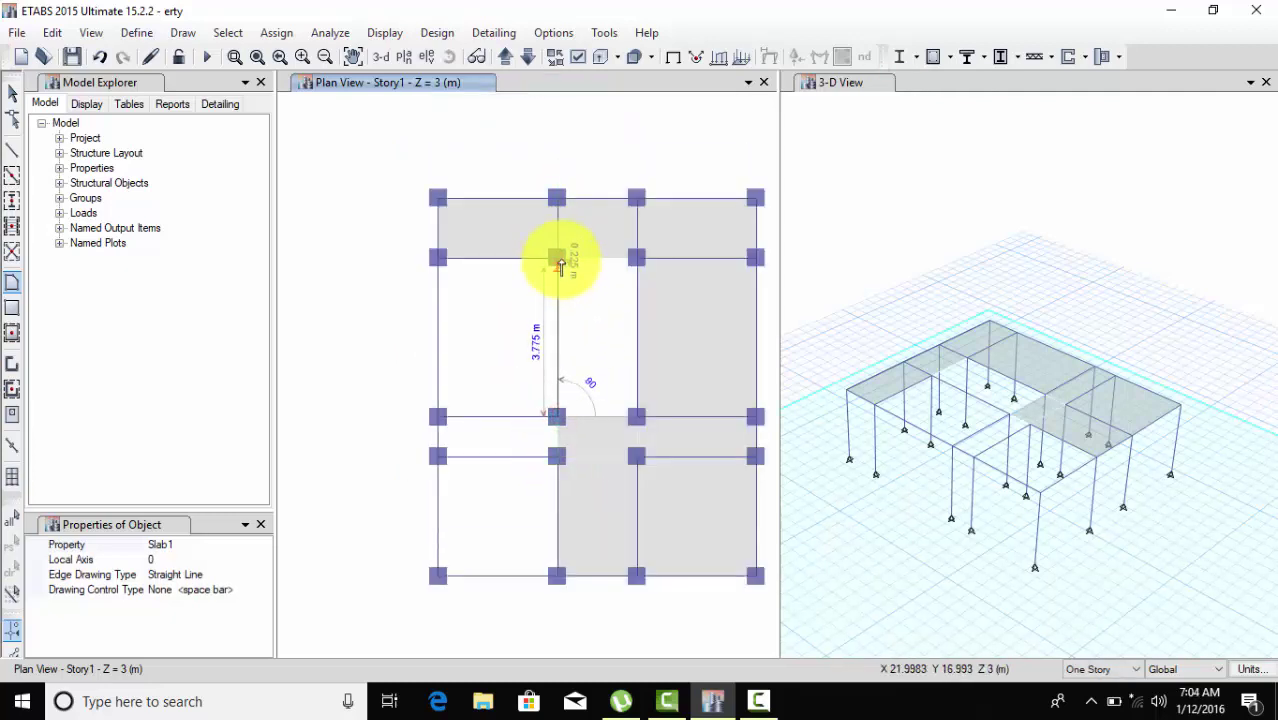
pyautogui.click(637, 258)
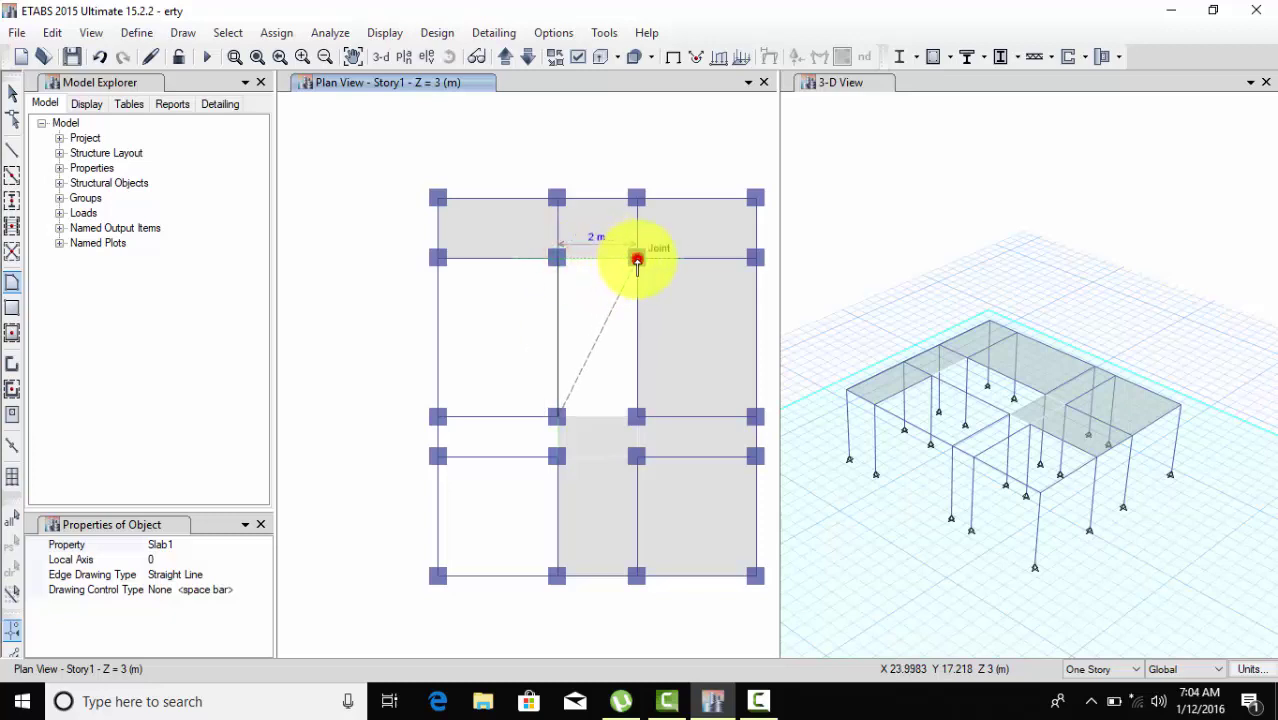
pyautogui.click(637, 416)
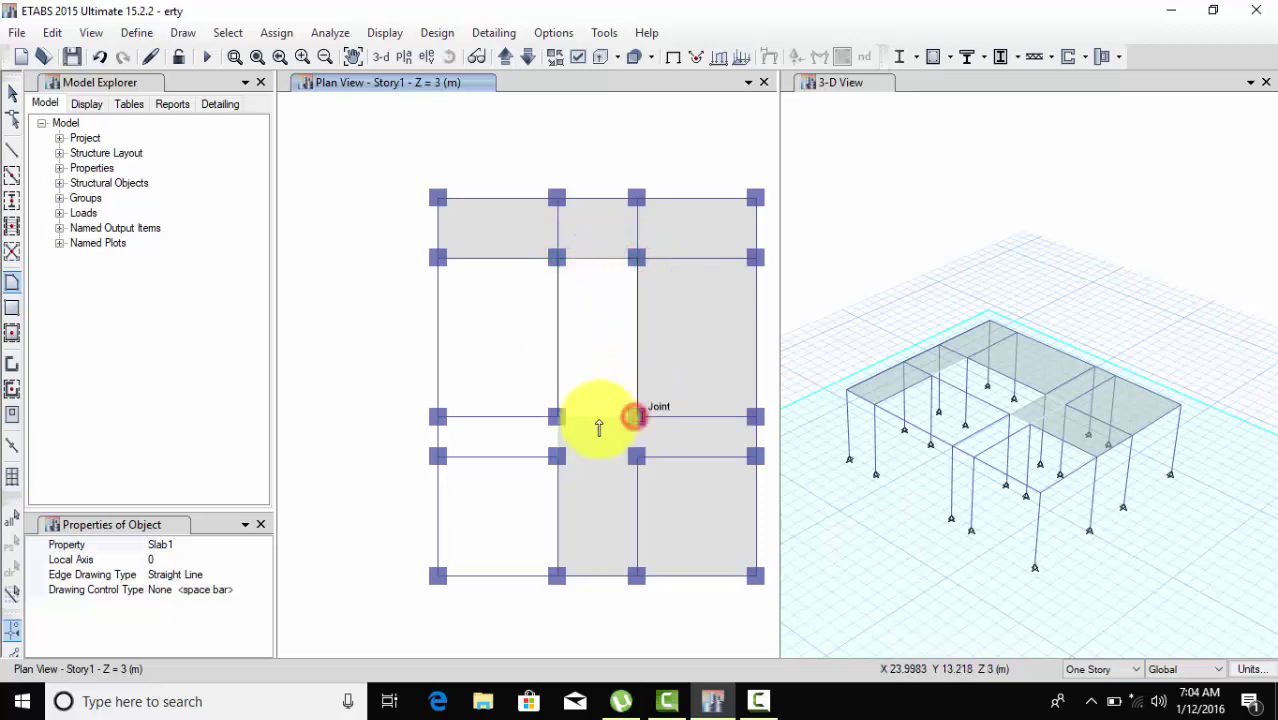
pyautogui.doubleClick(557, 416)
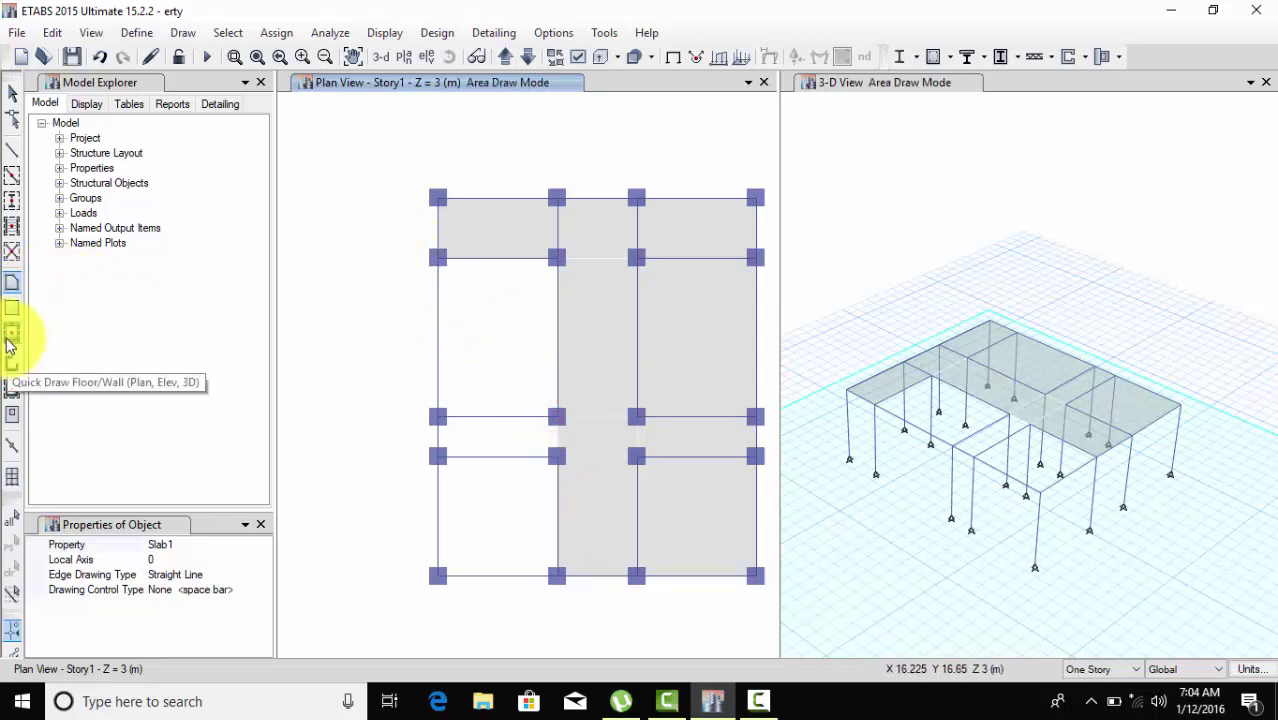
# Draw a Slab1 floor through the four corner joints of the large left room, 3 m by 4 m.
pyautogui.click(437, 260)
pyautogui.click(557, 260)
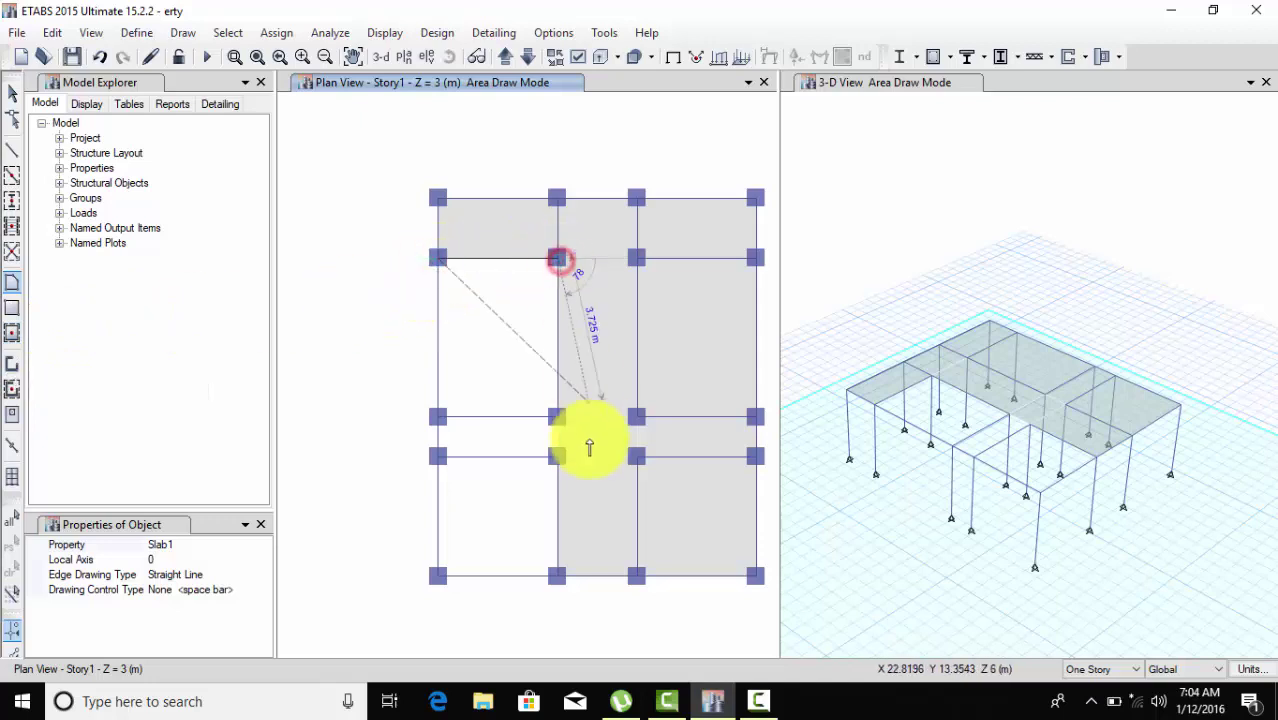
pyautogui.click(558, 417)
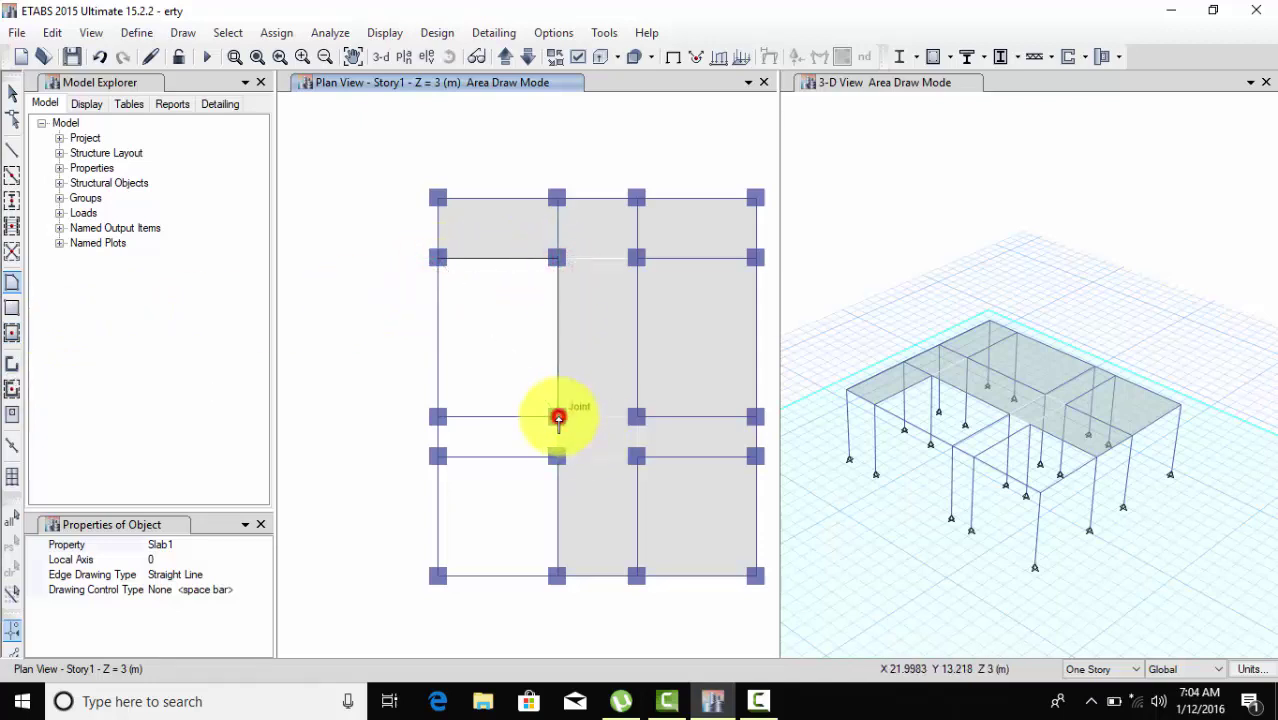
pyautogui.click(437, 418)
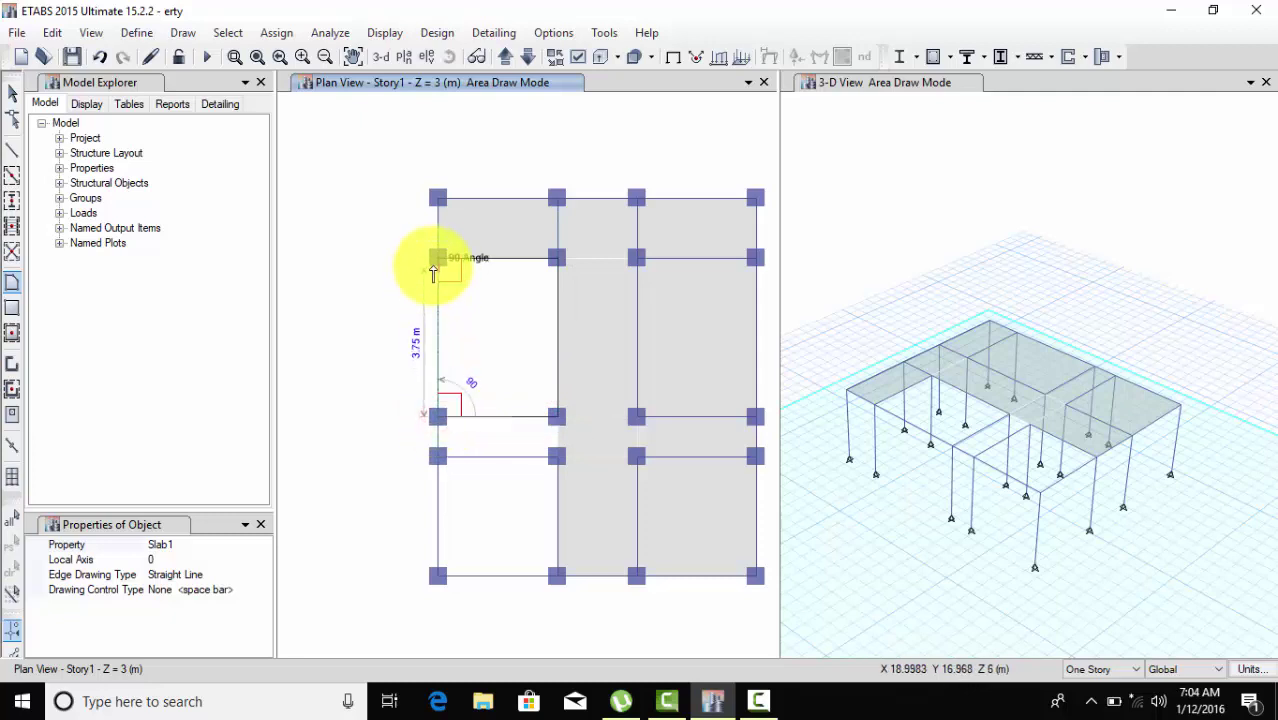
pyautogui.click(437, 260)
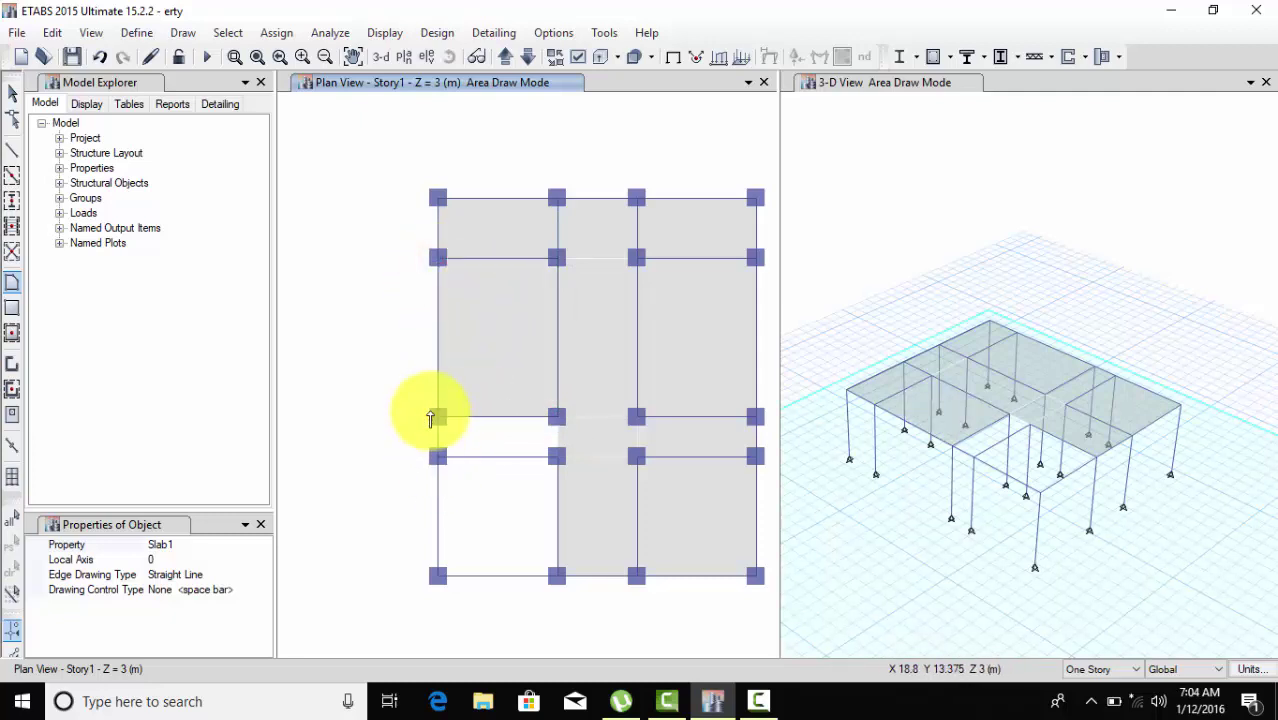
# Draw a Slab1 floor over the narrow left strip between the large and lower left rooms, 3 m by 1 m.
pyautogui.click(437, 419)
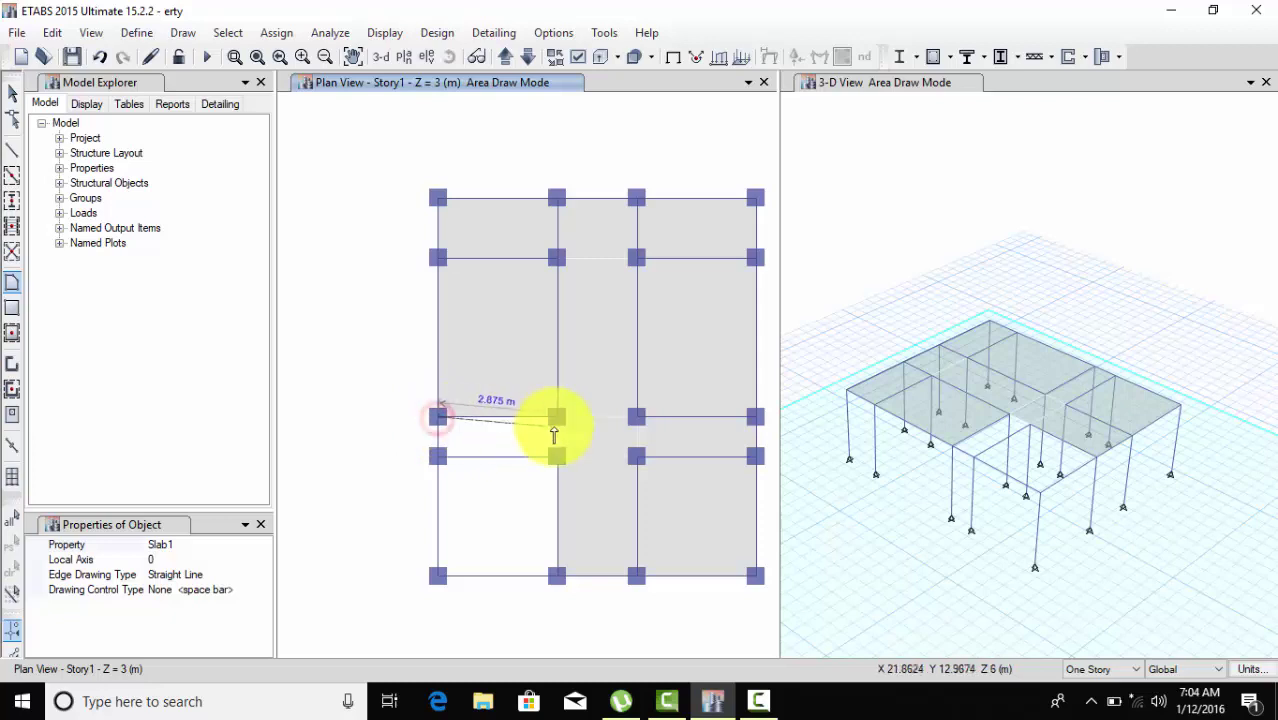
pyautogui.click(560, 419)
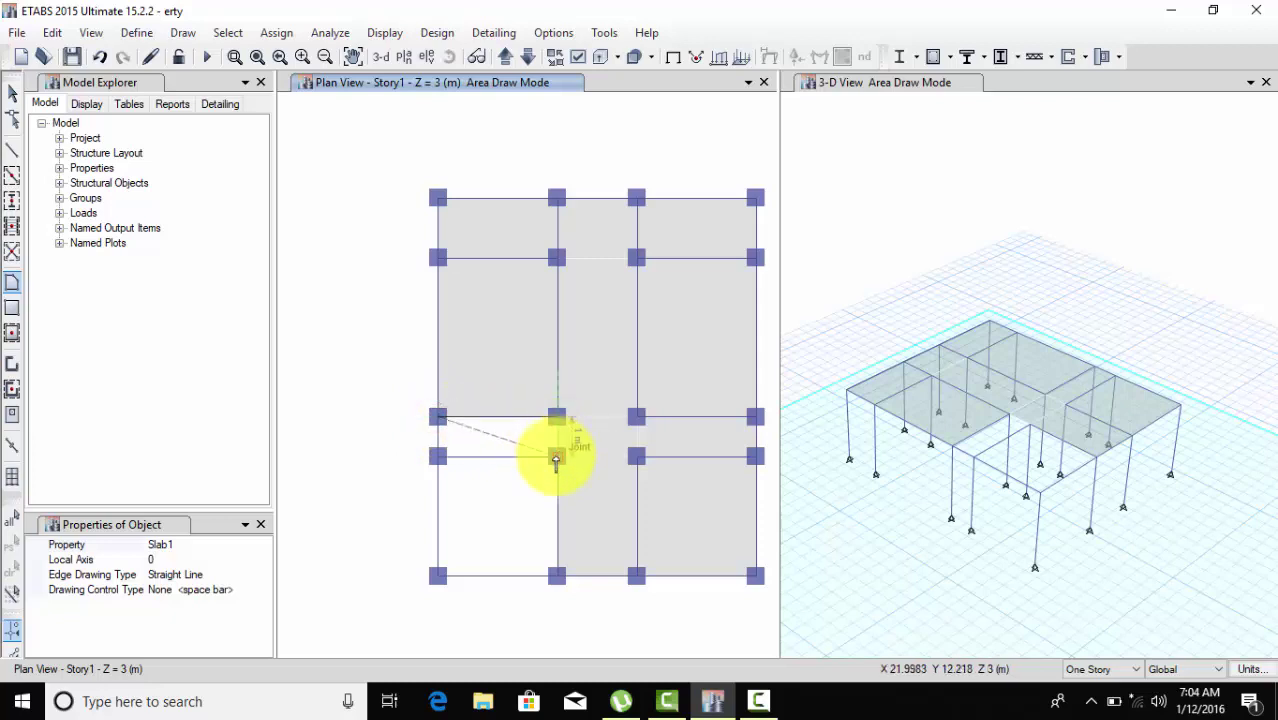
pyautogui.click(556, 459)
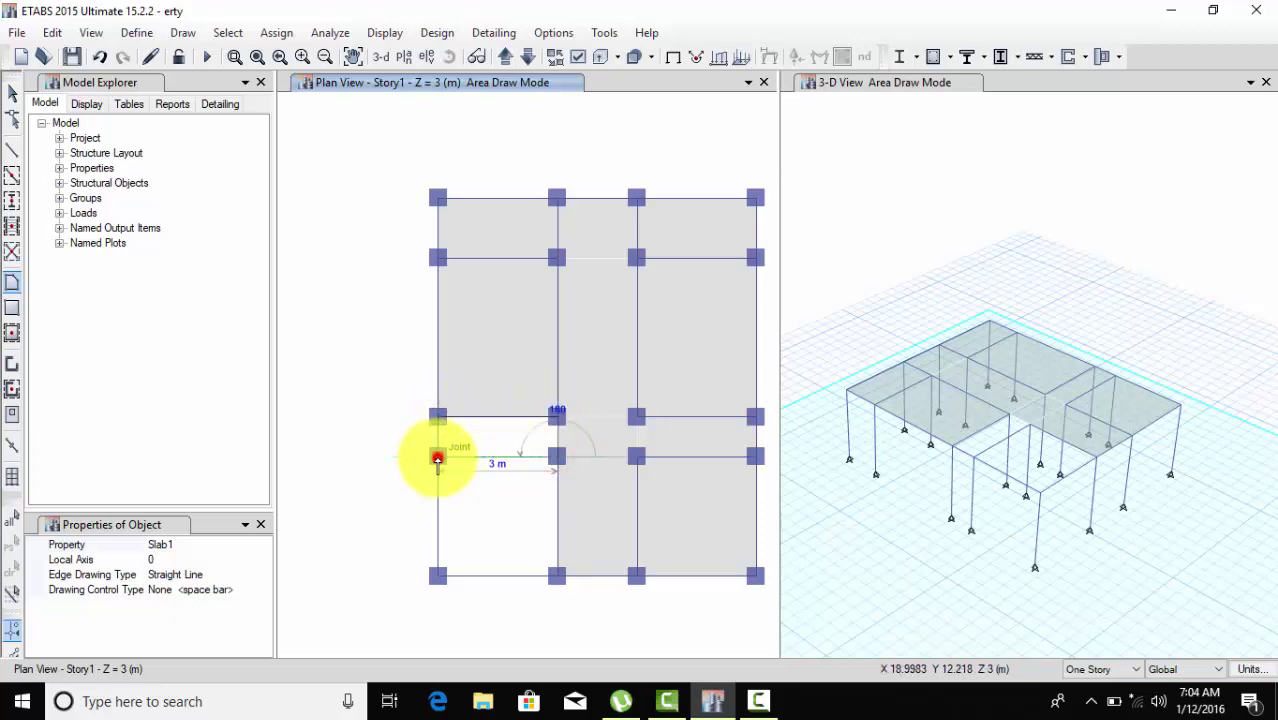
pyautogui.click(437, 458)
pyautogui.click(437, 419)
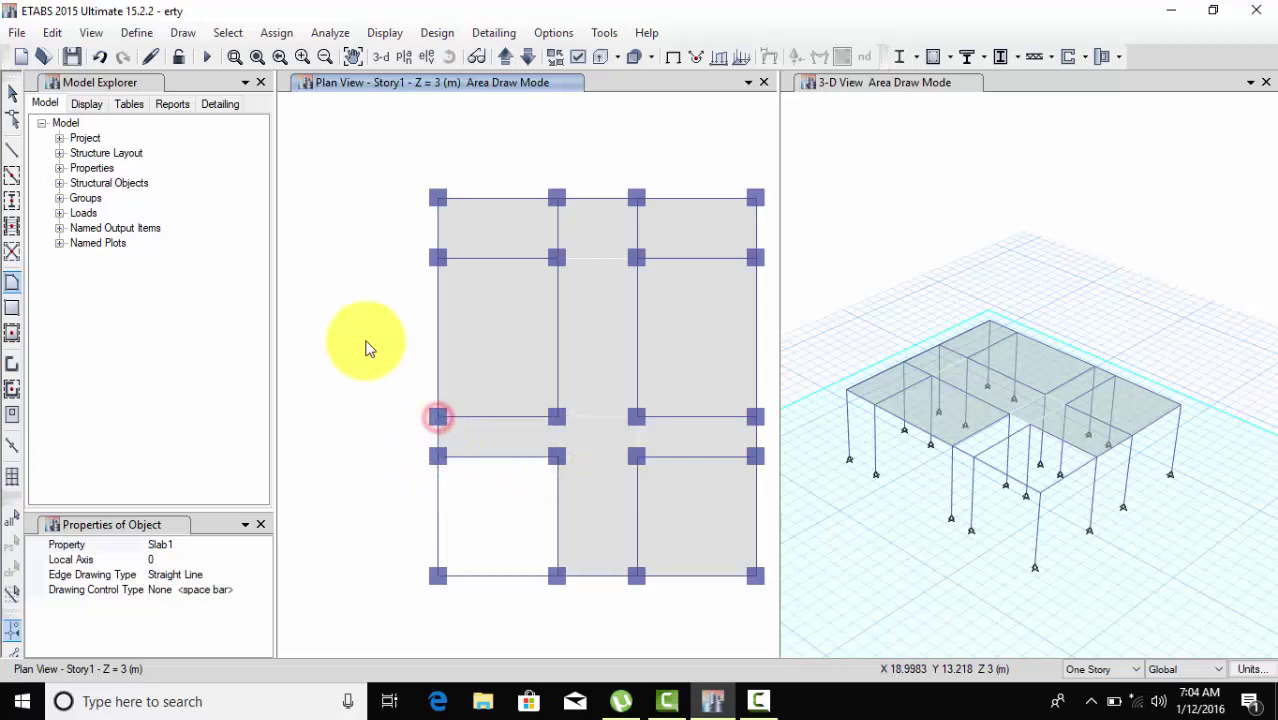
pyautogui.press('Escape')
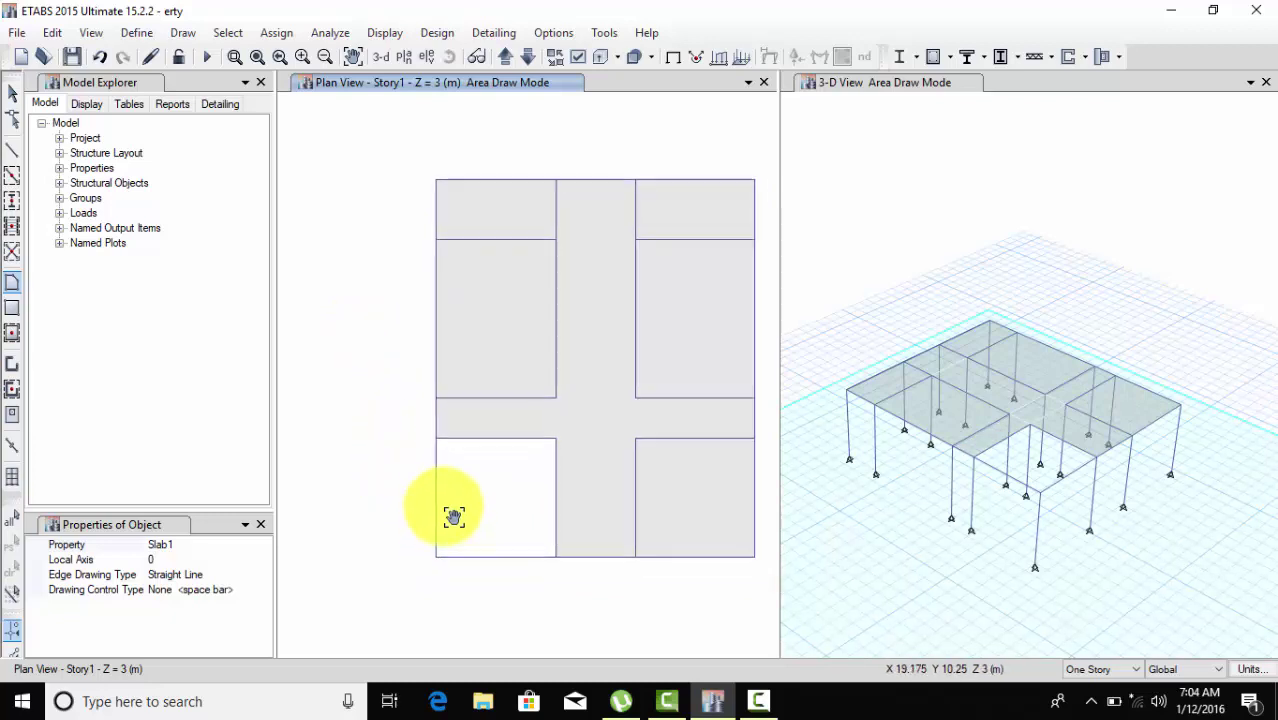
# Draw a Slab1 floor through the four corner joints of the lower left room, 3 m by 3 m, and end area drawing.
pyautogui.click(435, 530)
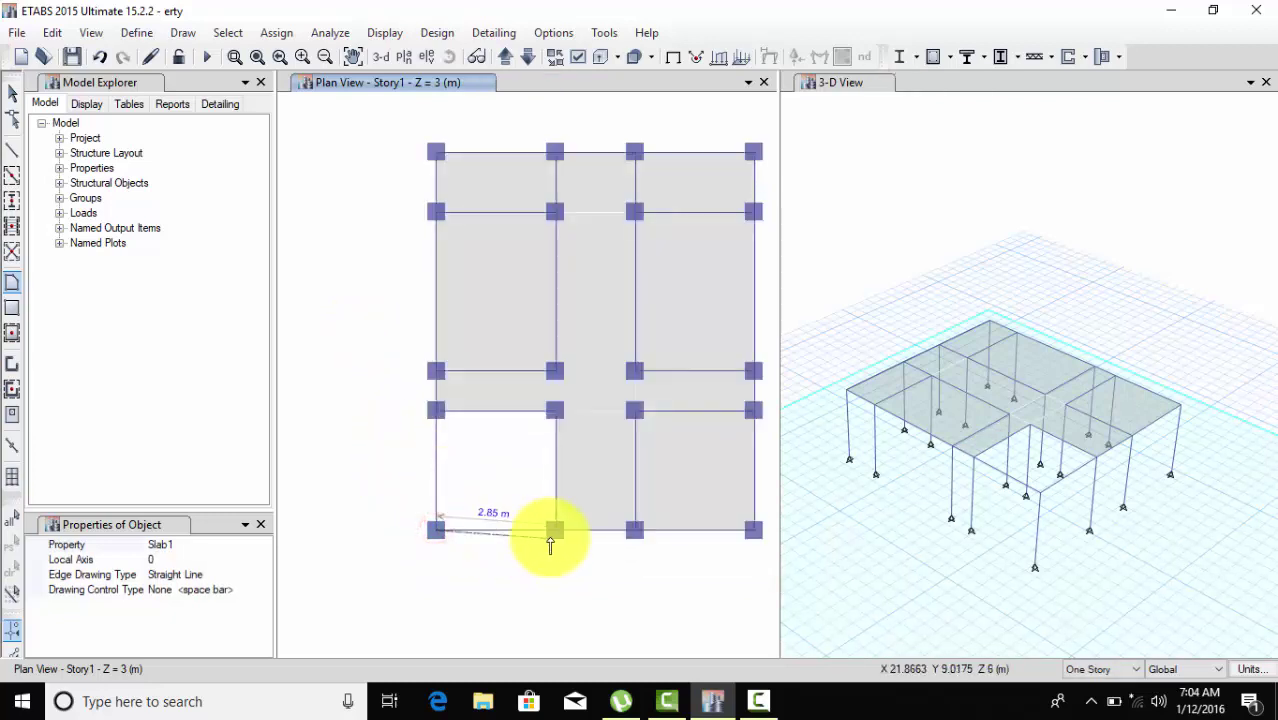
pyautogui.click(555, 530)
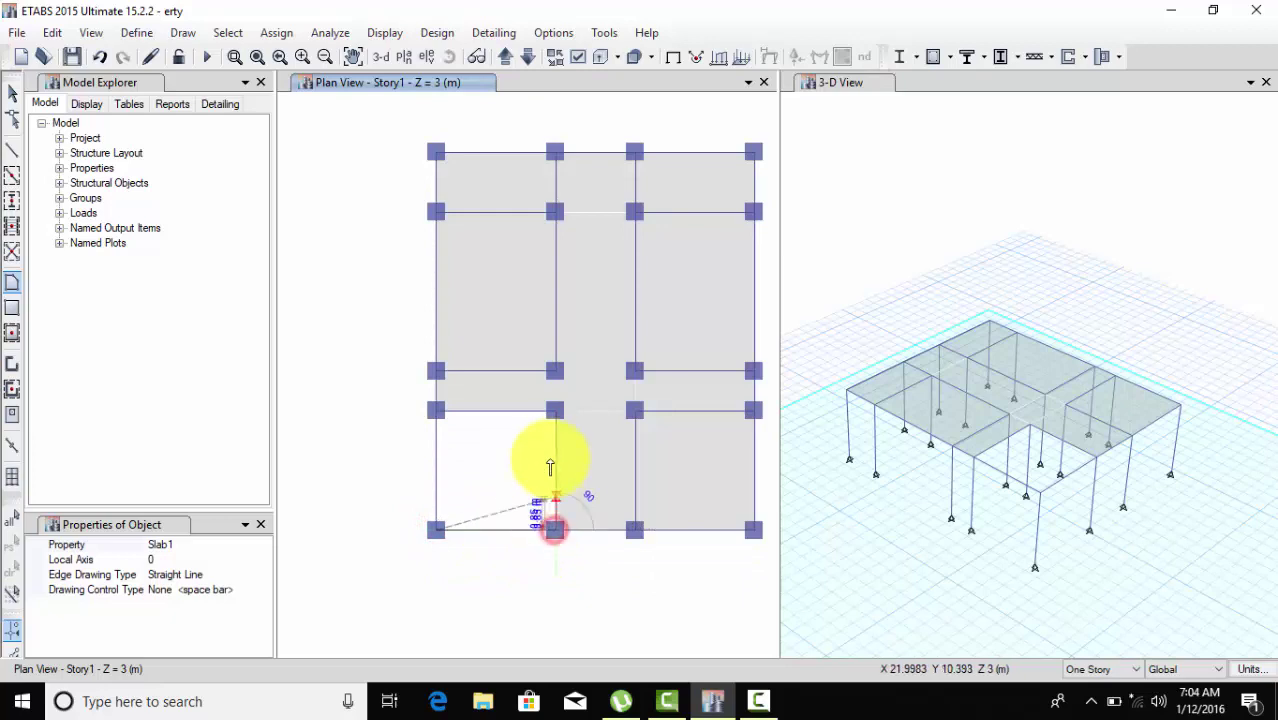
pyautogui.click(555, 410)
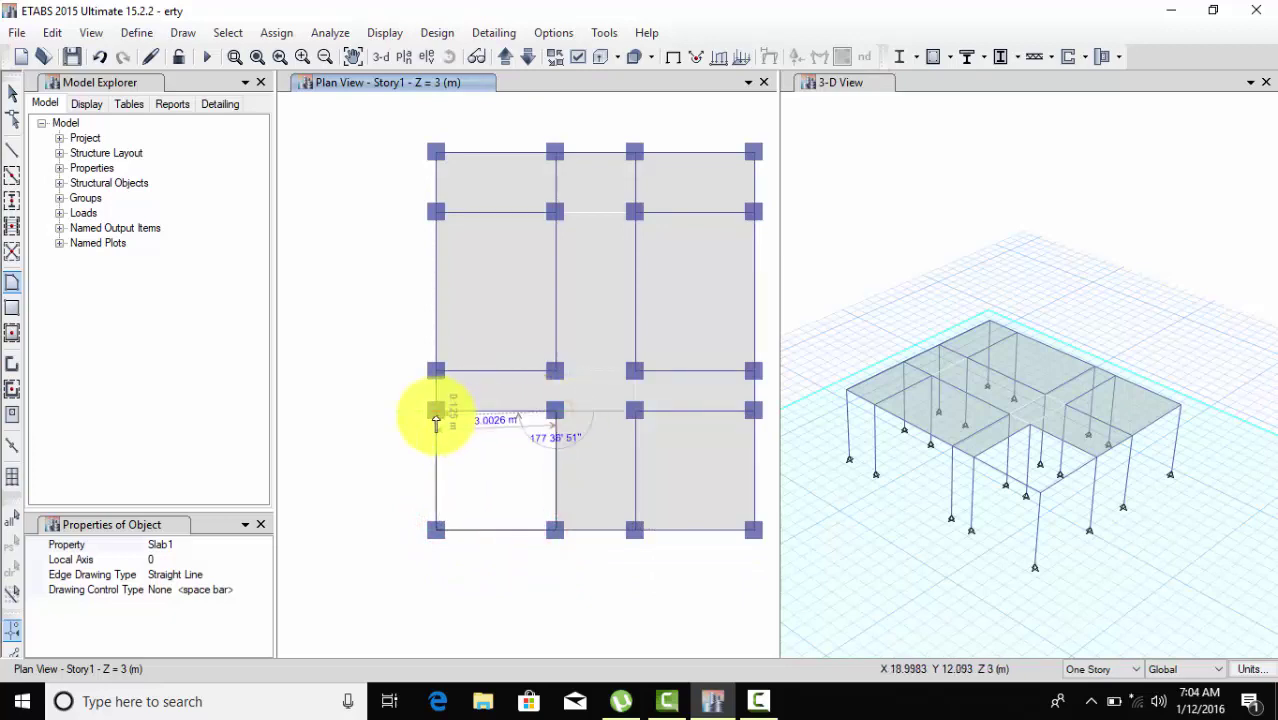
pyautogui.click(435, 411)
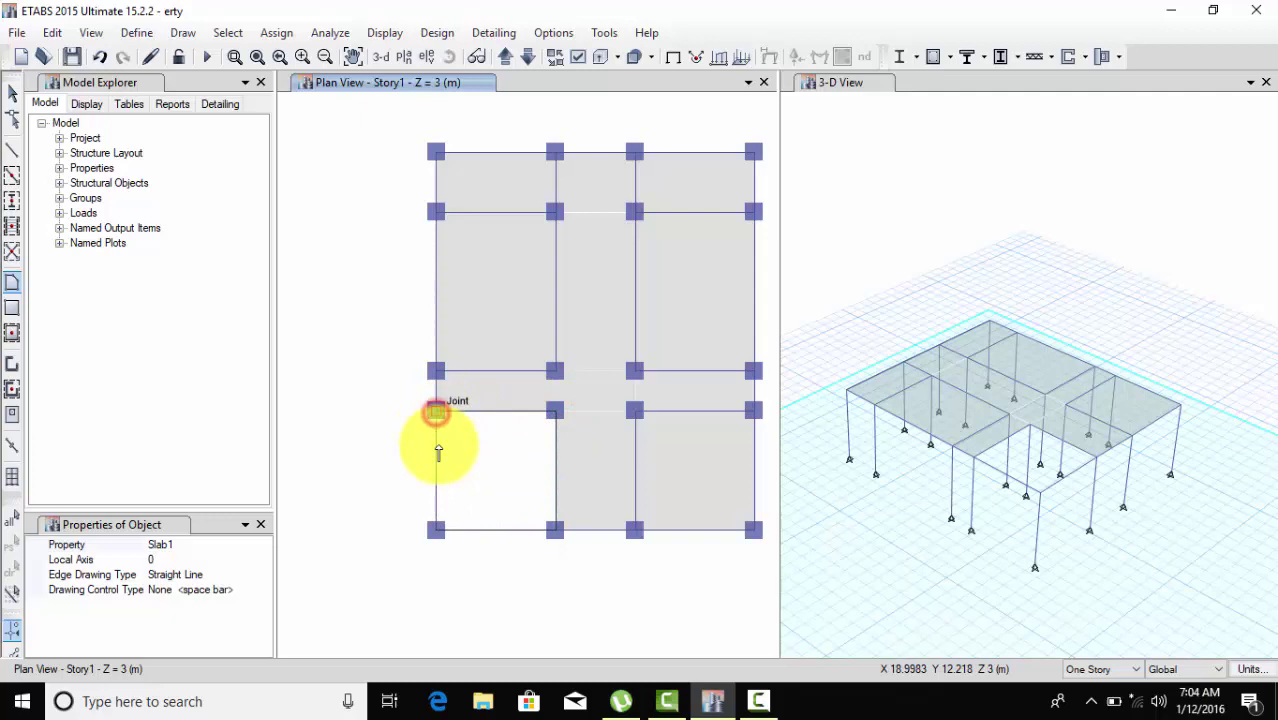
pyautogui.doubleClick(435, 530)
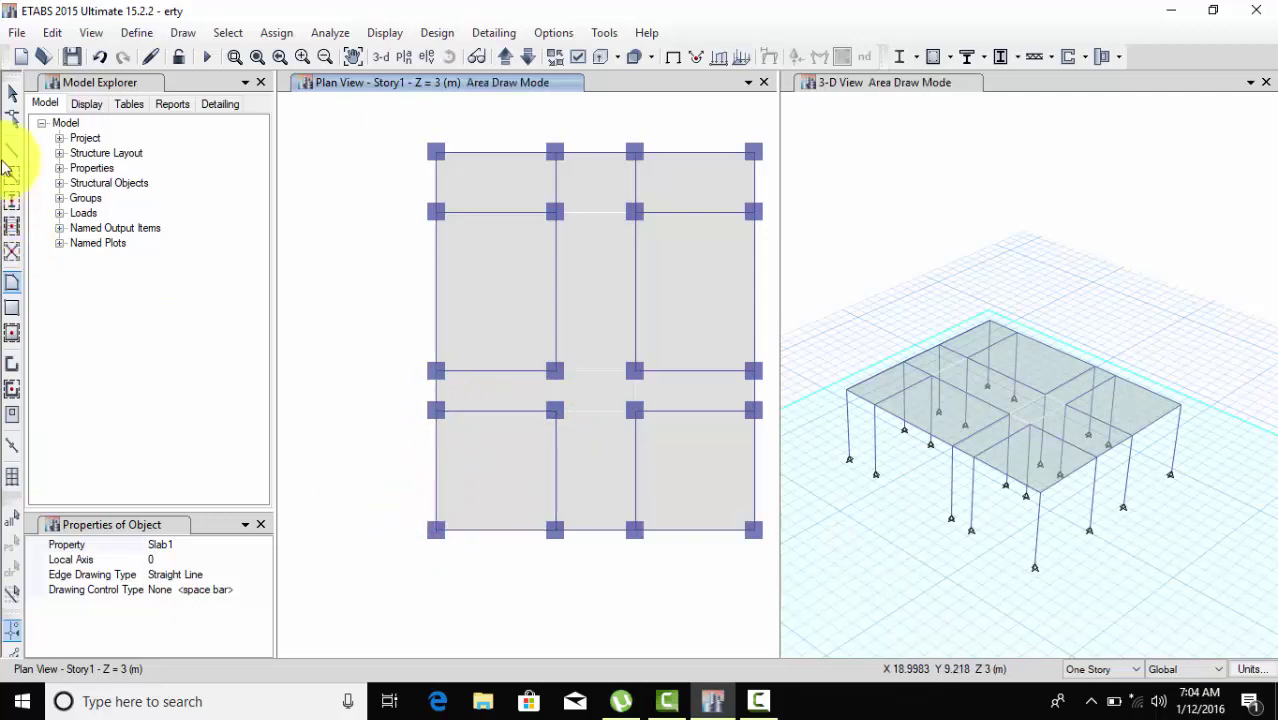
pyautogui.click(13, 93)
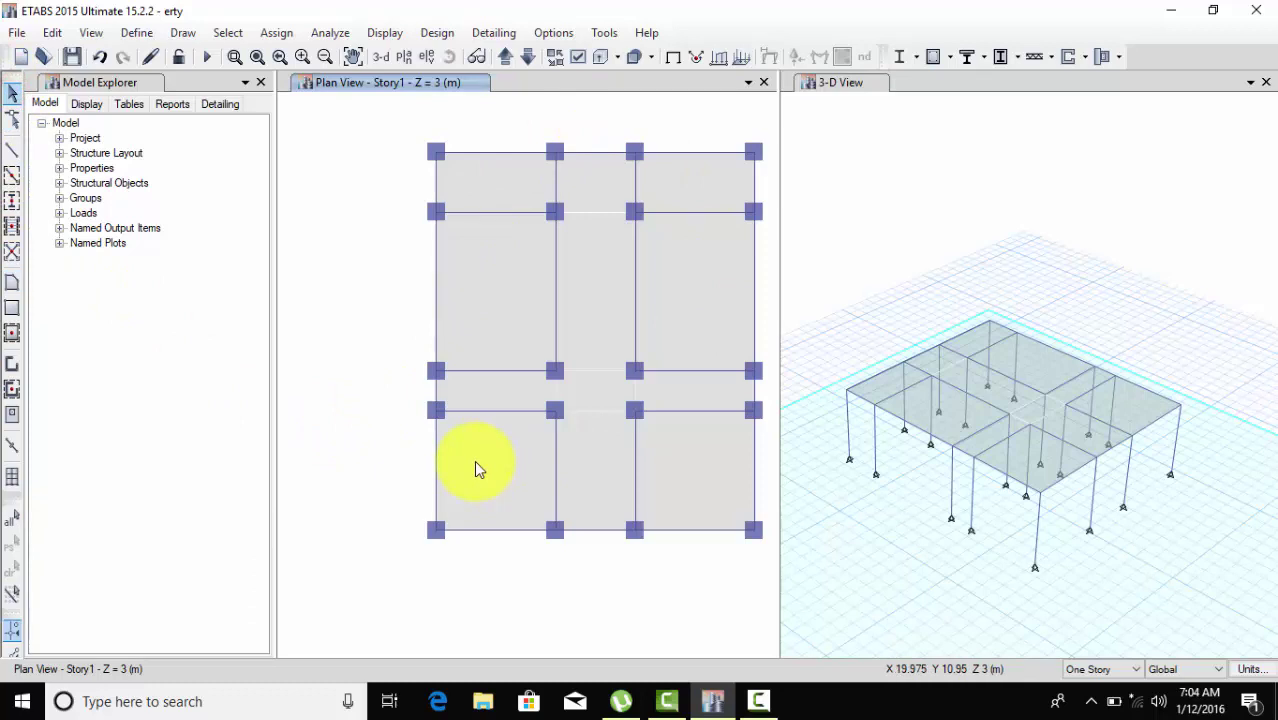
# Replicate all Story1 columns, beams and slabs onto Story2, Story3 and Story4, keeping the original objects.
pyautogui.click(395, 165)
pyautogui.moveTo(373, 130); pyautogui.dragTo(742, 596)
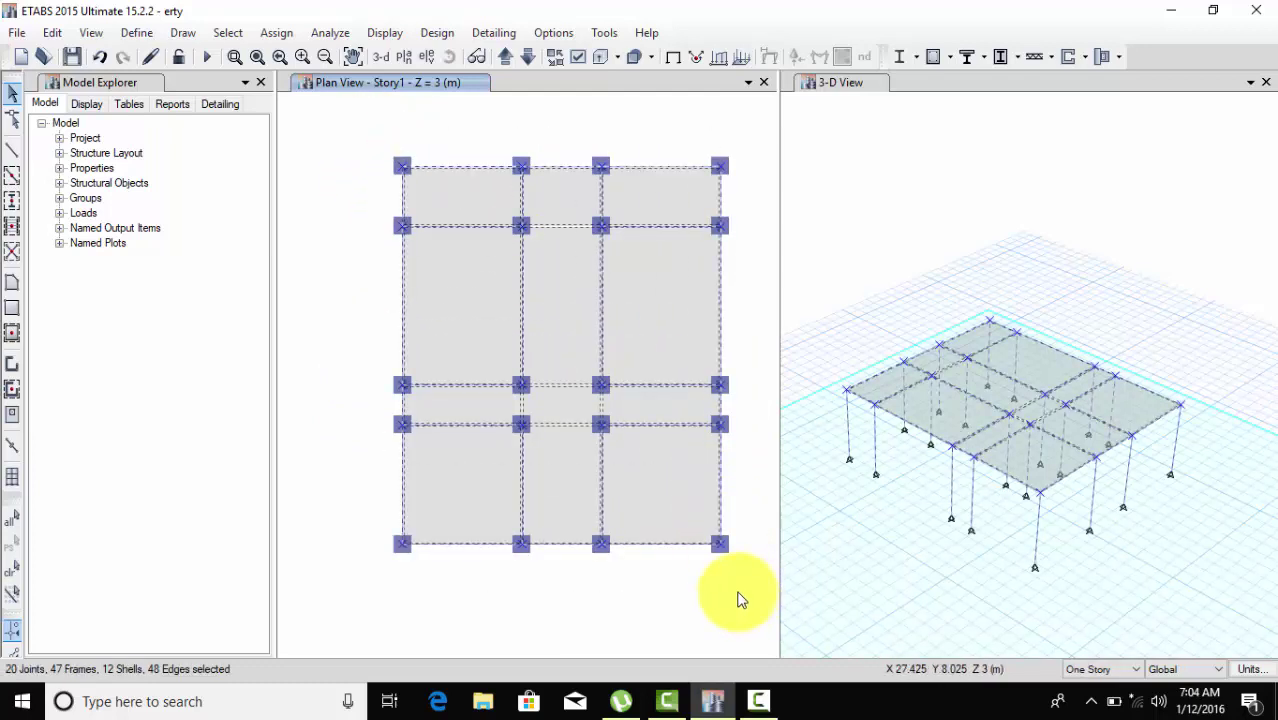
pyautogui.click(52, 32)
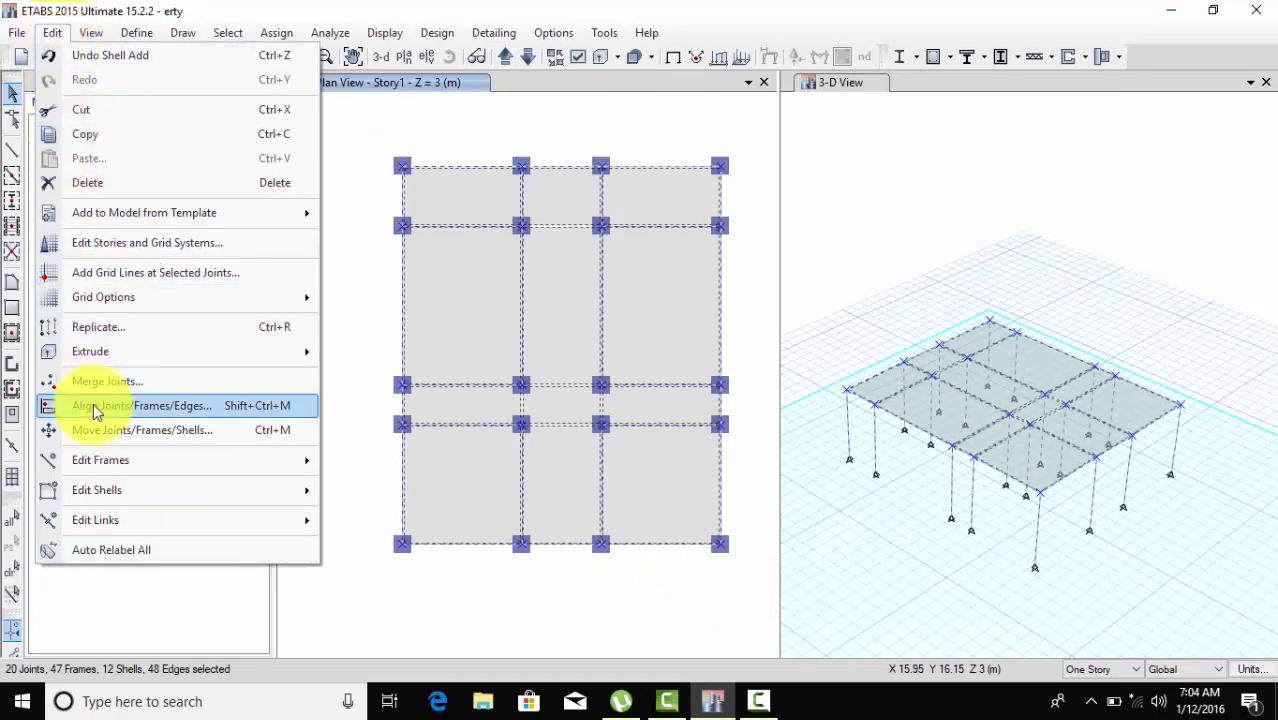
pyautogui.click(107, 327)
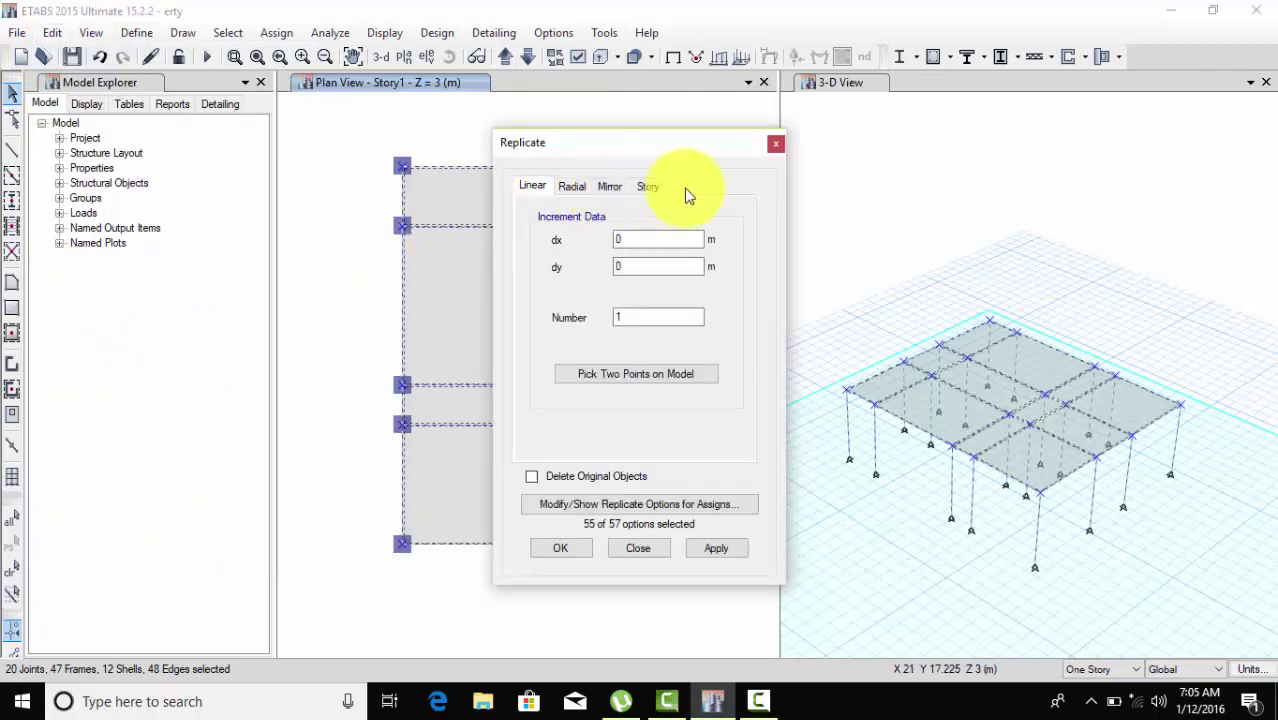
pyautogui.click(649, 188)
pyautogui.moveTo(629, 243); pyautogui.dragTo(624, 278)
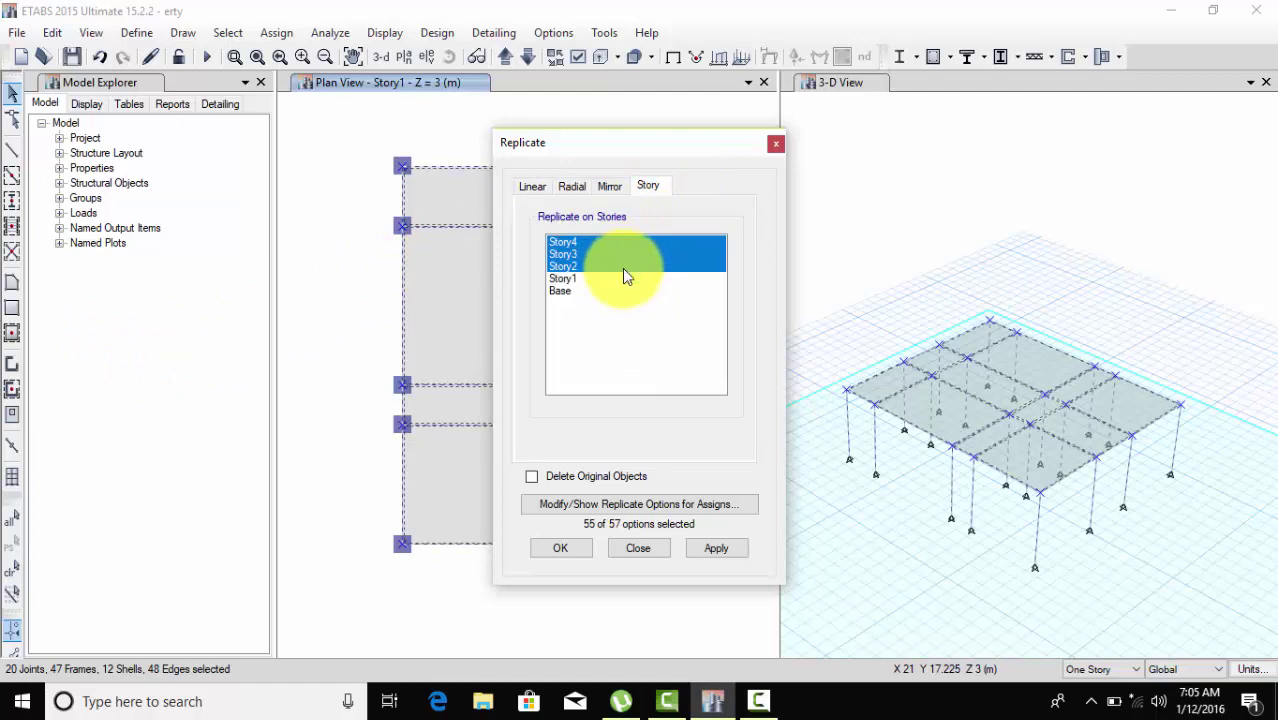
pyautogui.keyDown('ctrl'); pyautogui.click(553, 278); pyautogui.keyUp('ctrl')
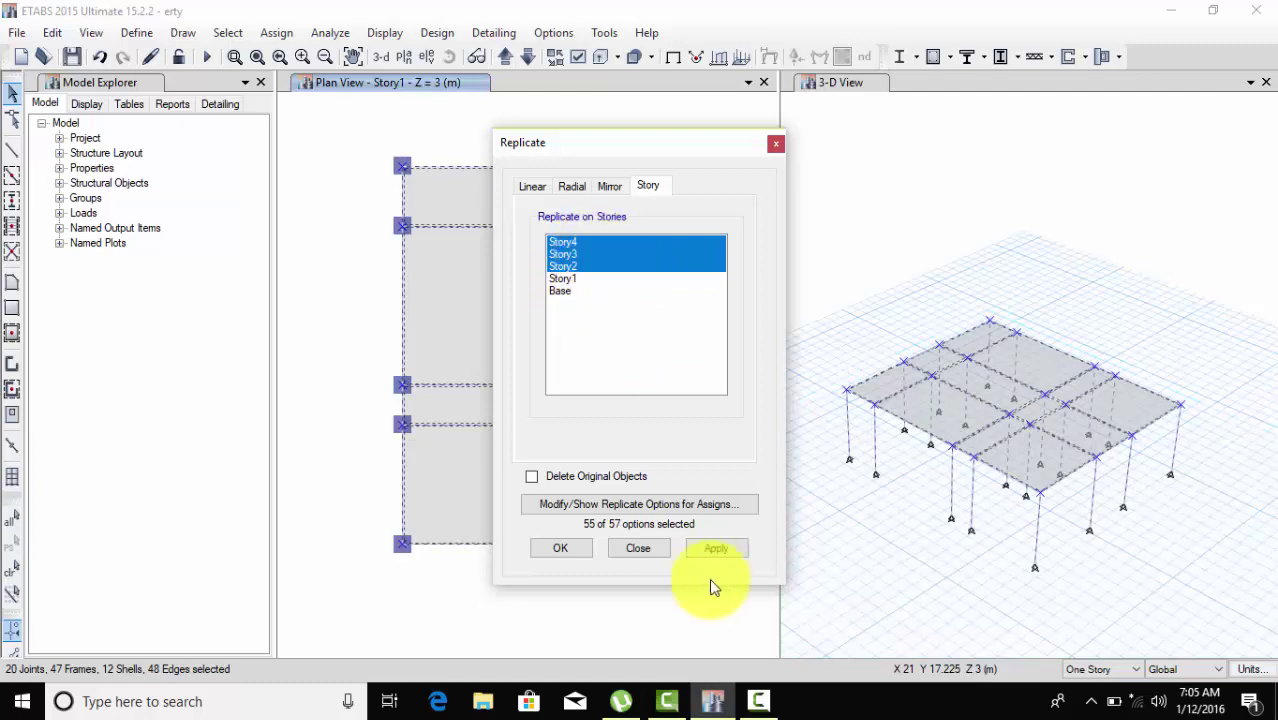
pyautogui.click(717, 549)
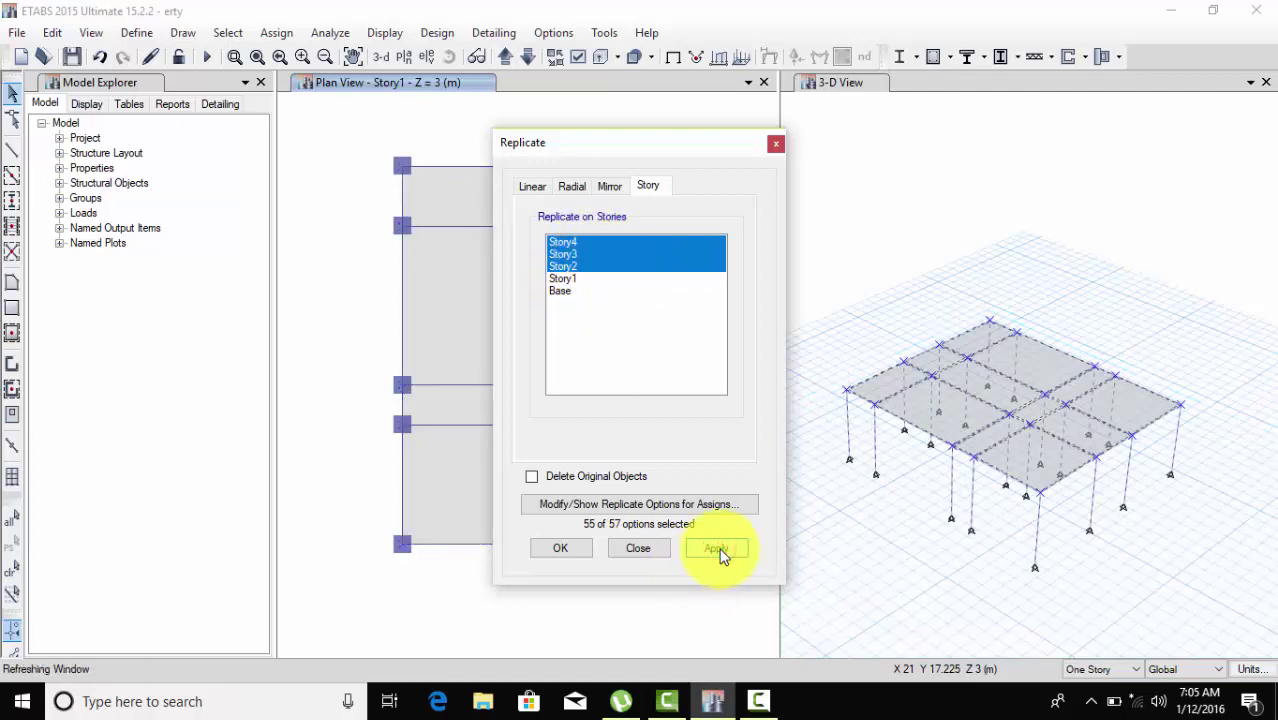
pyautogui.click(561, 549)
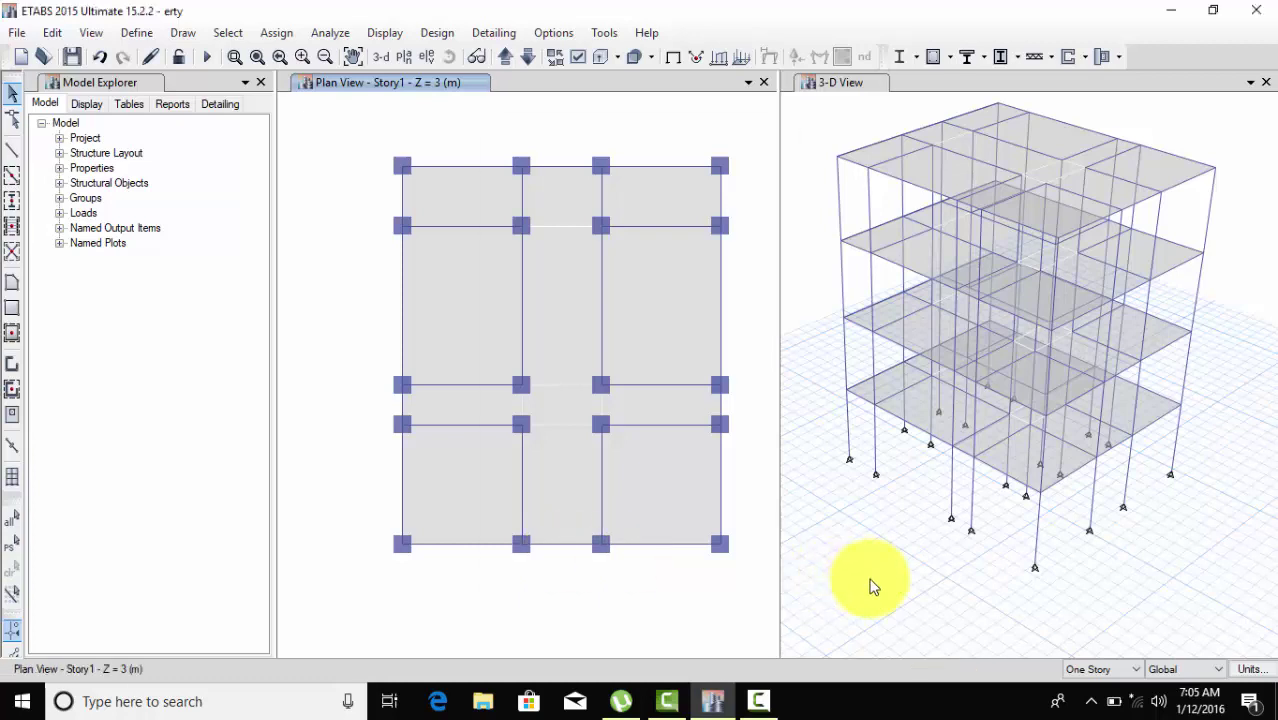
pyautogui.scroll(-3, 940, 598)
pyautogui.click(907, 593)
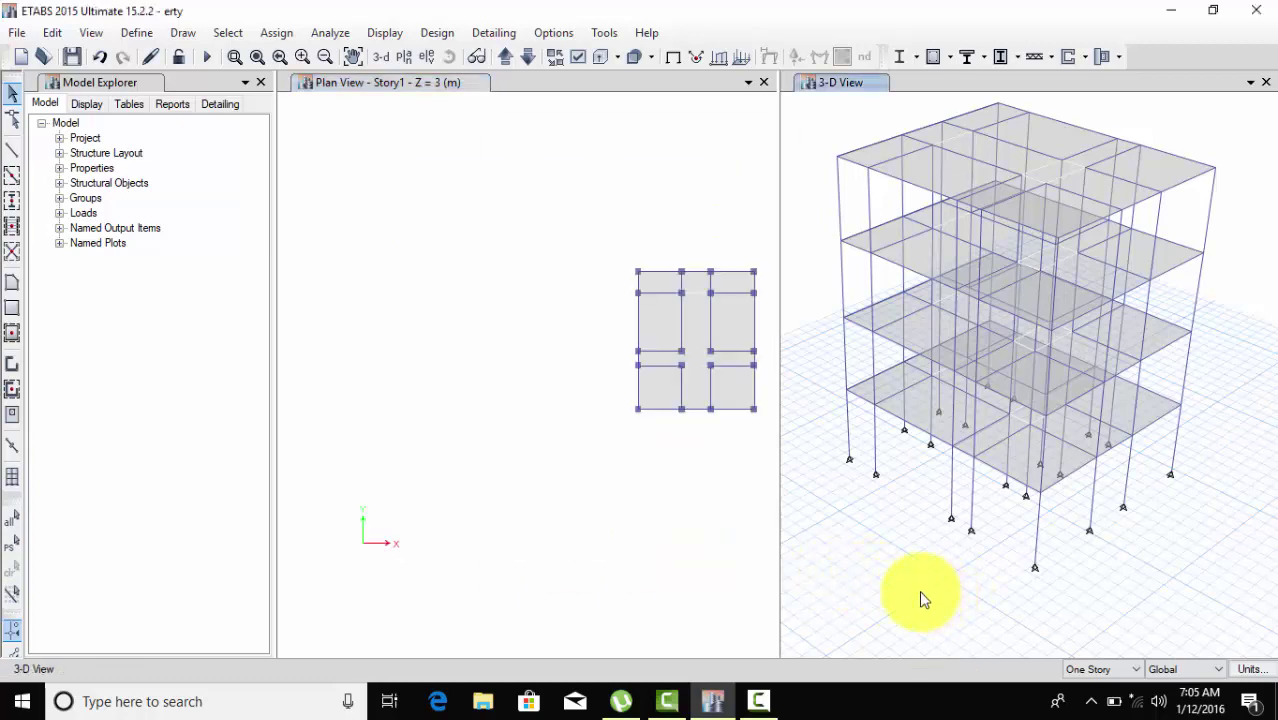
pyautogui.scroll(2, 900, 590)
pyautogui.moveTo(592, 510); pyautogui.dragTo(497, 518, button='middle')
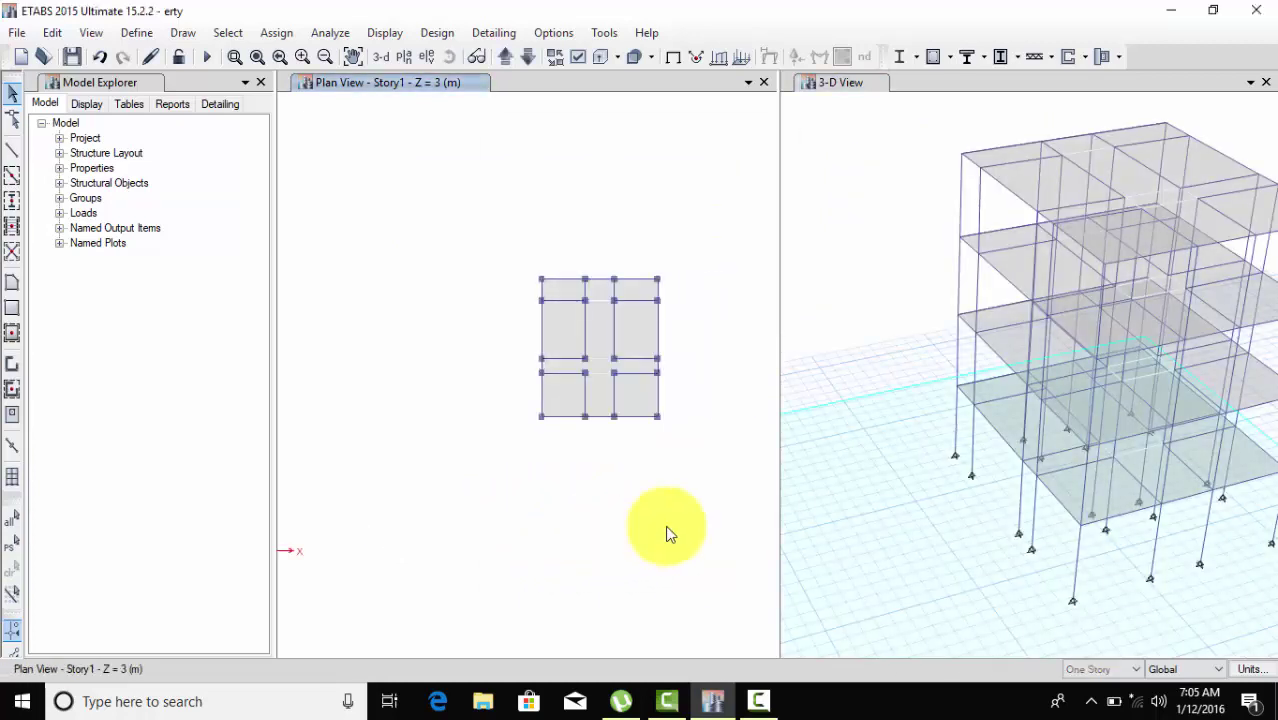
pyautogui.click(930, 517)
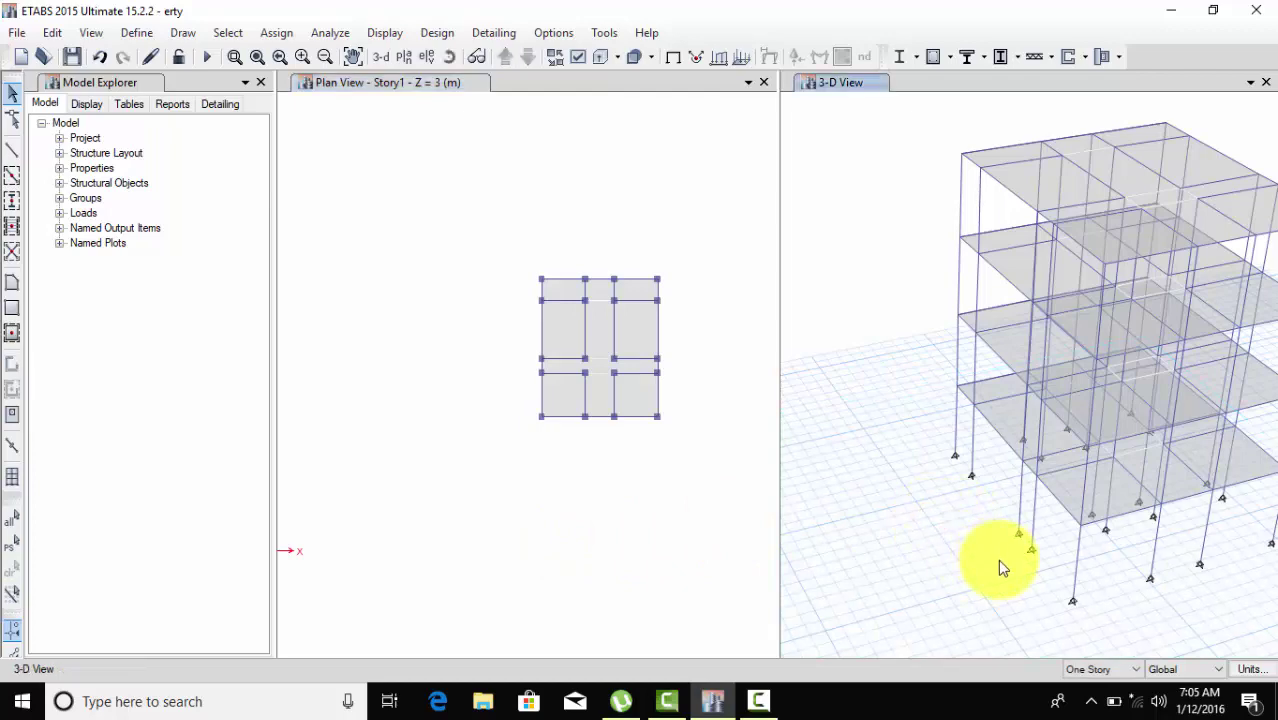
pyautogui.keyDown('shift'); pyautogui.moveTo(1000, 566); pyautogui.dragTo(1086, 564, button='middle'); pyautogui.keyUp('shift')
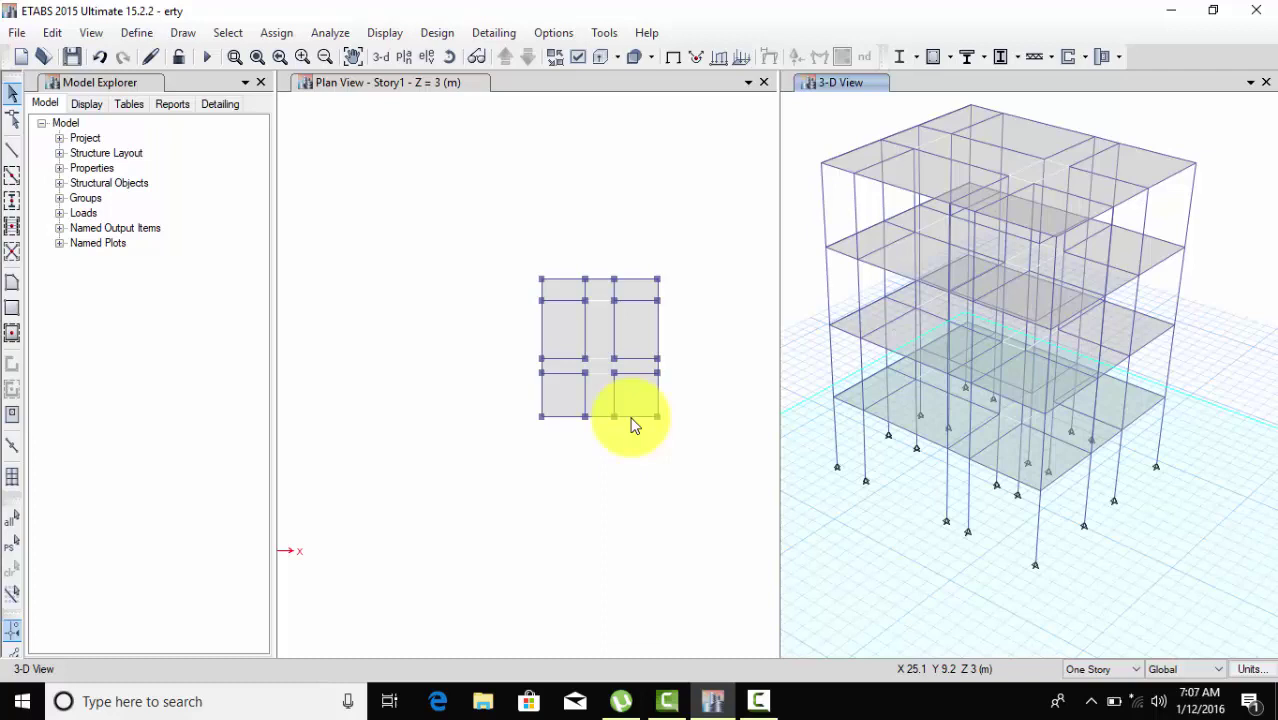
pyautogui.click(758, 701)
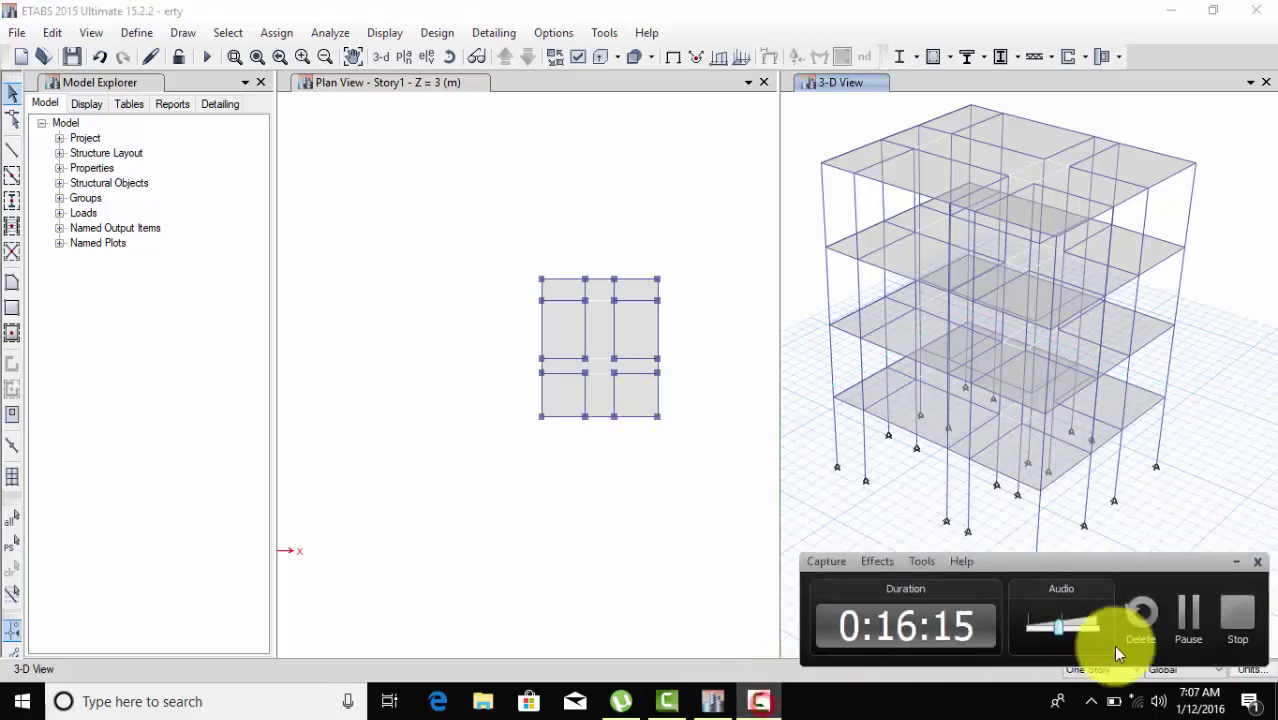